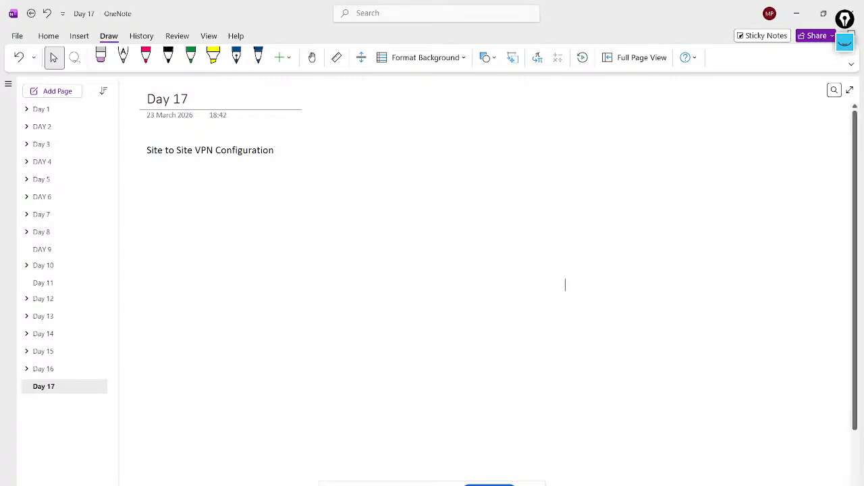
key(alt+Tab)
key(Escape)
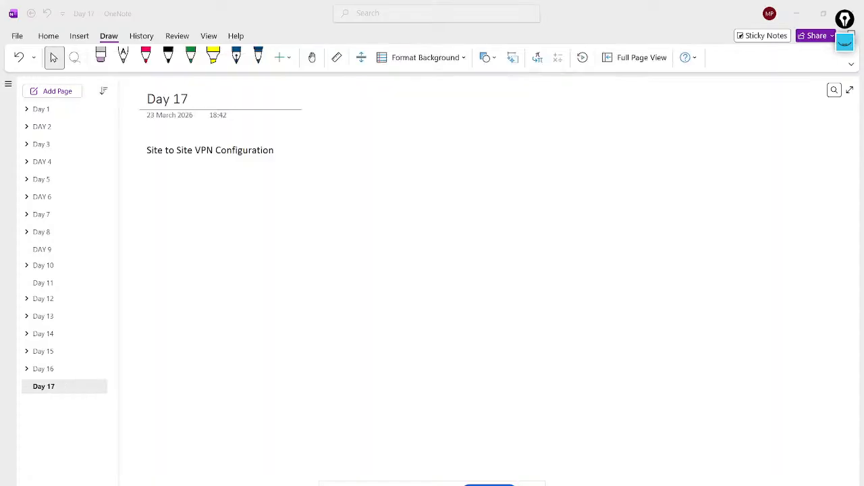
key(alt+Tab)
key(alt+Tab)
key(alt+Tab)
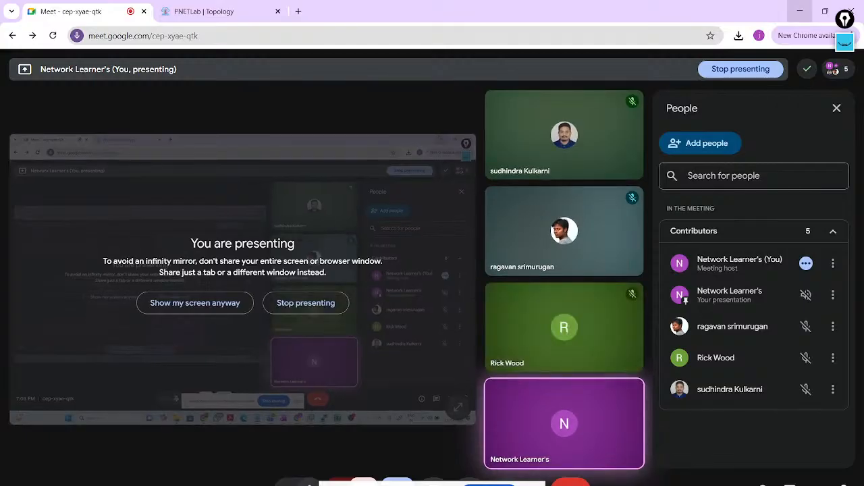
- Review the Day 16 notes on Tunnel Theory and highlight the line about the components of IPsec
key(alt+Tab)
click(44, 369)
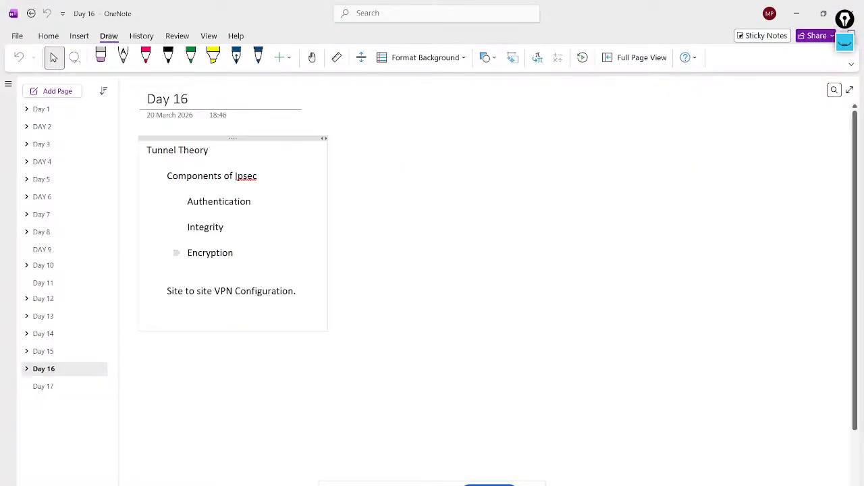
drag(235, 254, 167, 175)
triple_click(189, 176)
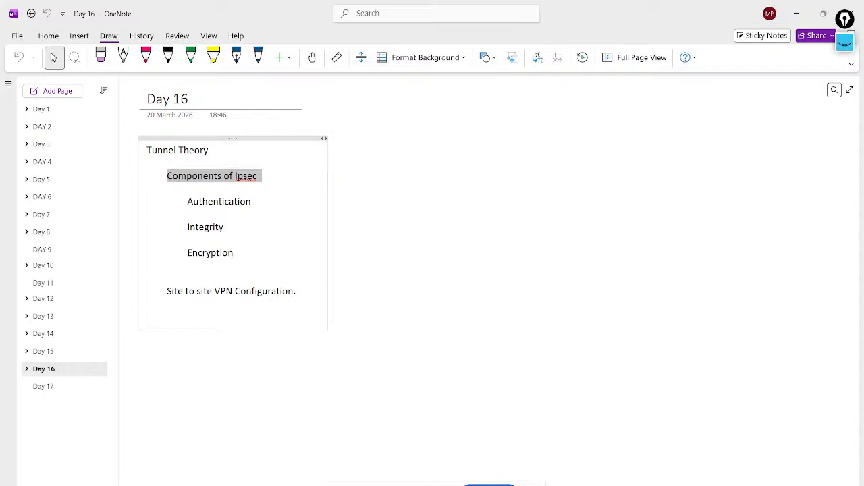
- On the Day 17 page, add indented lines "Phase 1" and "Phase 2" beneath the Site to Site VPN Configuration heading
click(101, 386)
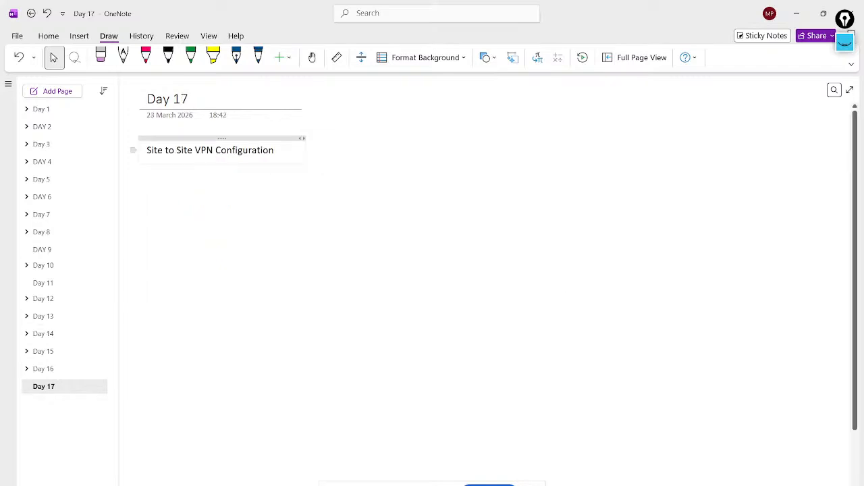
key(Return)
text(Phase 1)
key(Return)
text(Phase 2 )
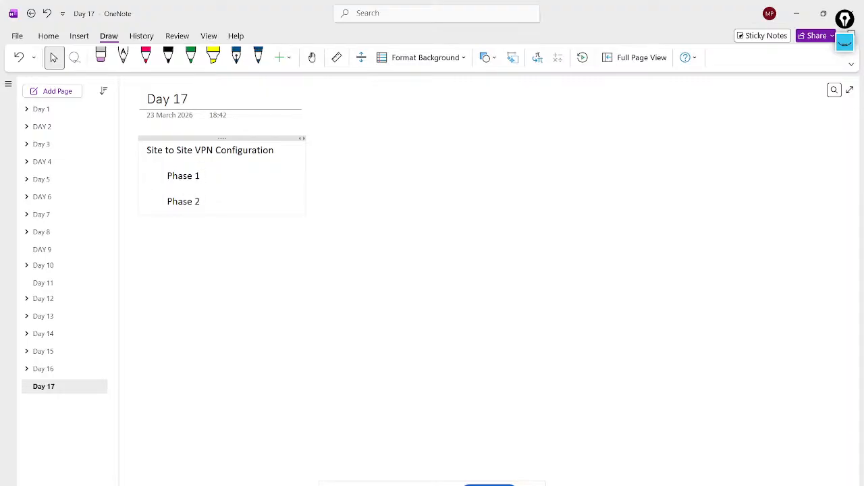
text(- Management Tunnel -)
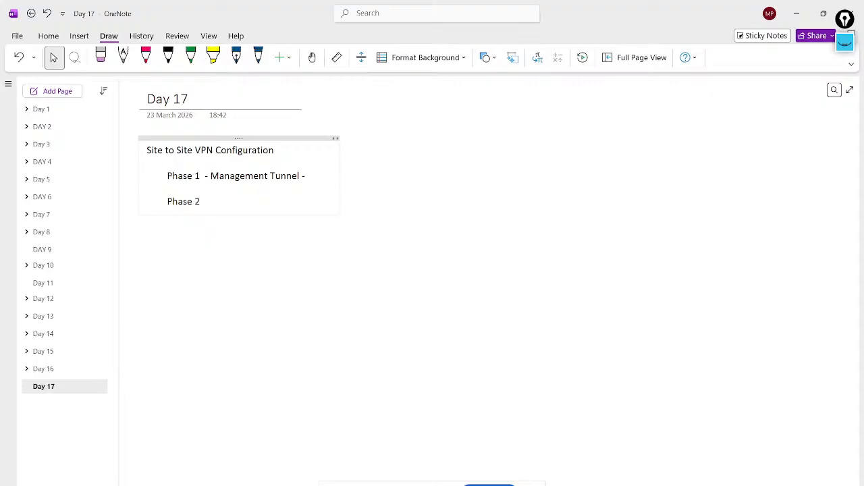
text( Firewall1)
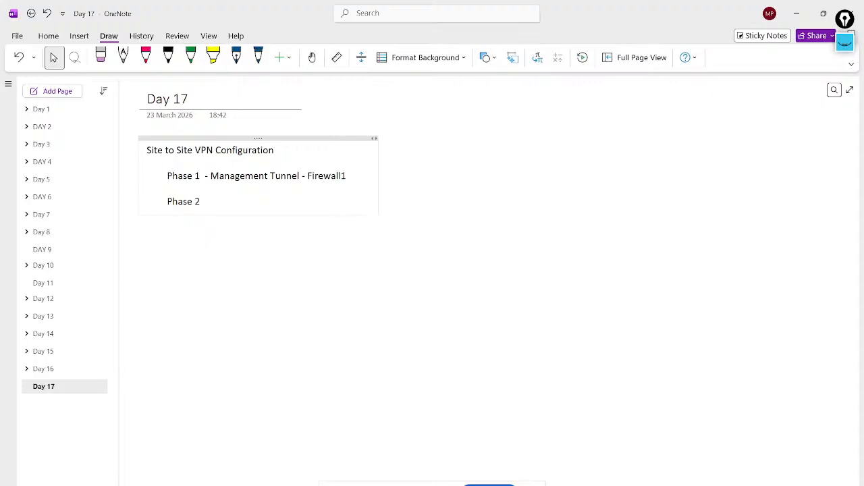
text( to Firewall)
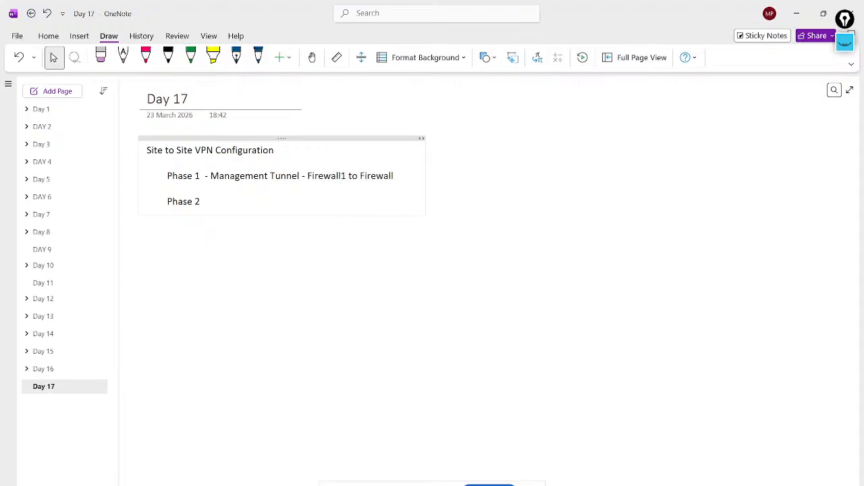
text(2.)
- Switch to the PNETLab topology in Chrome and close the floating Google Meet window covering it
key(alt+Tab)
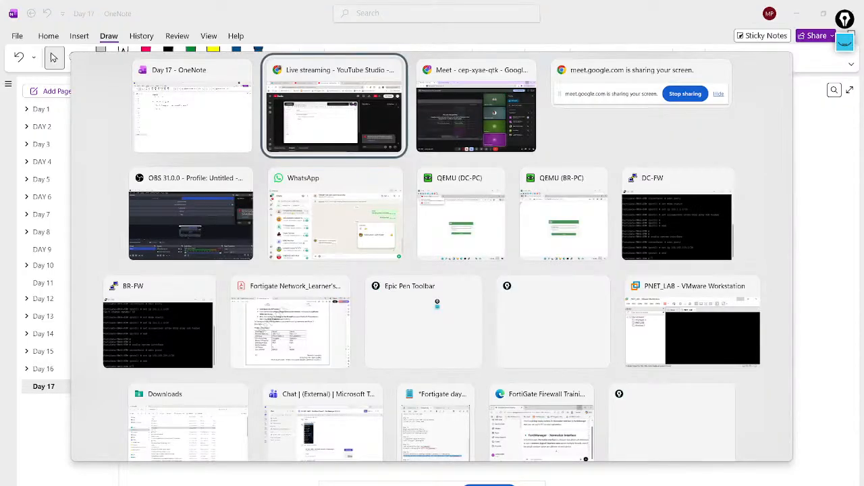
key(alt+Tab)
click(204, 11)
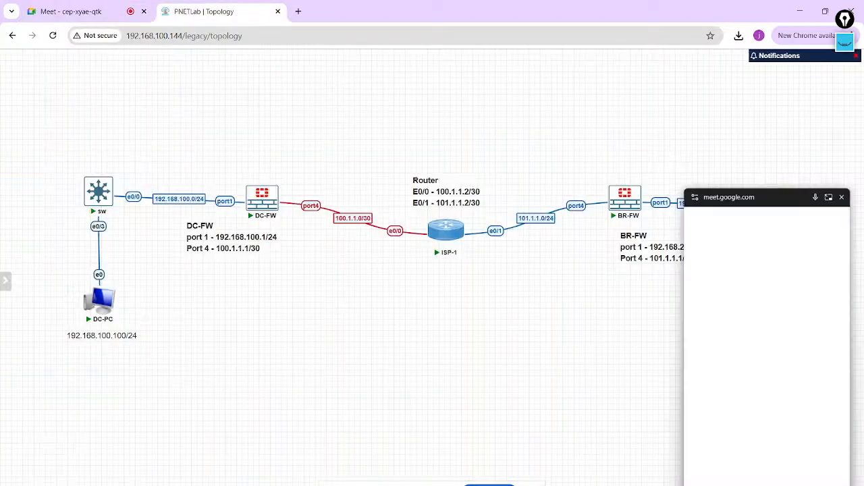
click(844, 193)
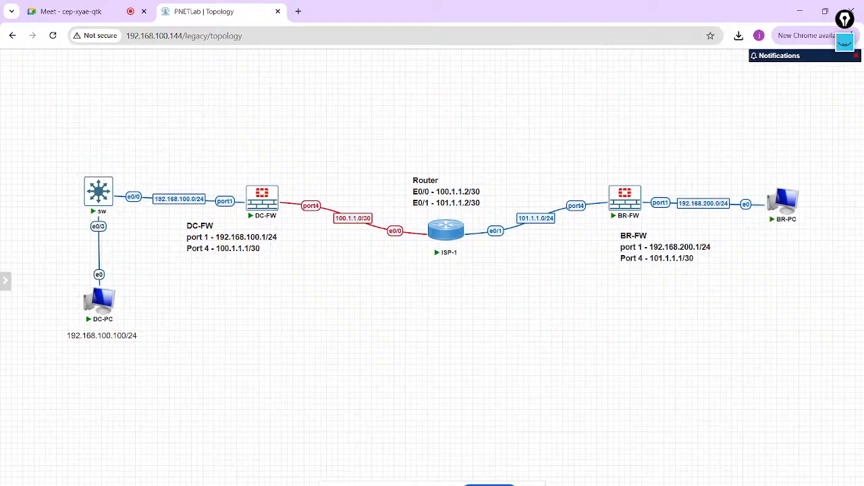
- Launch the Epic Pen annotation tool over the topology
key(super)
text(epic)
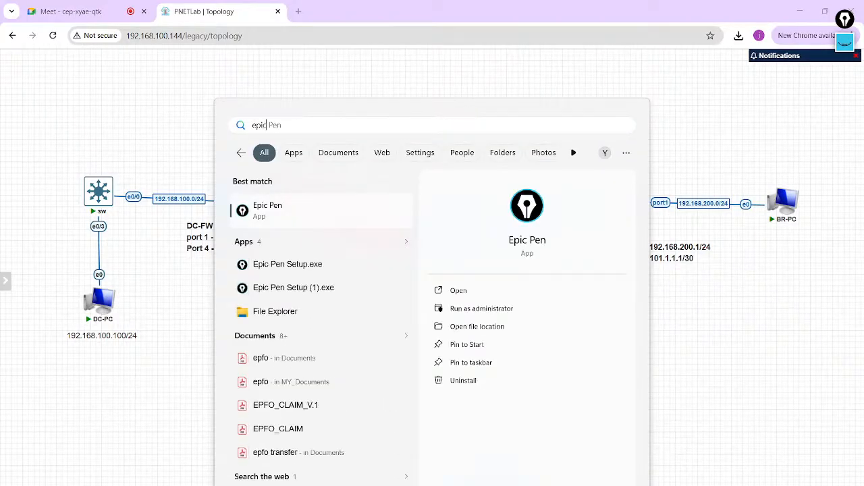
key(Return)
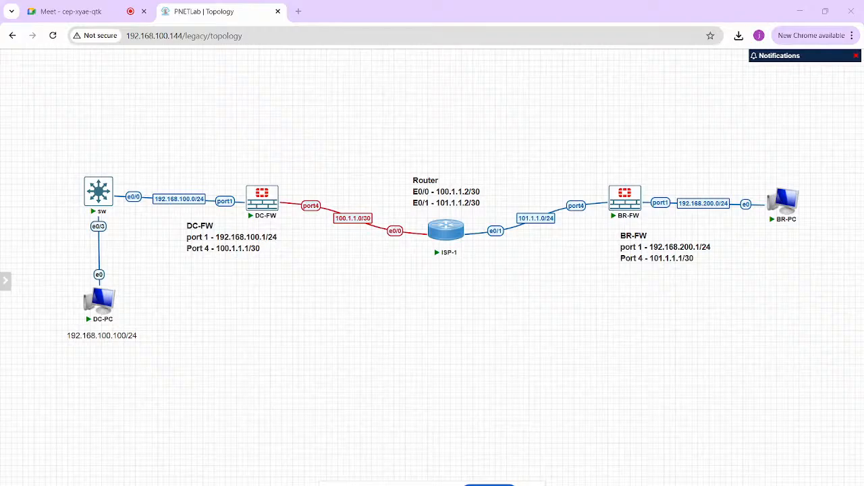
- Draw black arrows pointing up from DC-FW, BR-FW and the port4 interface of each firewall
drag(269, 184, 279, 166)
drag(620, 186, 622, 173)
drag(311, 200, 316, 192)
drag(312, 195, 318, 195)
drag(579, 200, 577, 191)
- Write an underlined "Phase 1" below the ISP-1 router and draw a double-headed arc between DC-FW and BR-FW
drag(437, 278, 483, 273)
drag(424, 293, 484, 279)
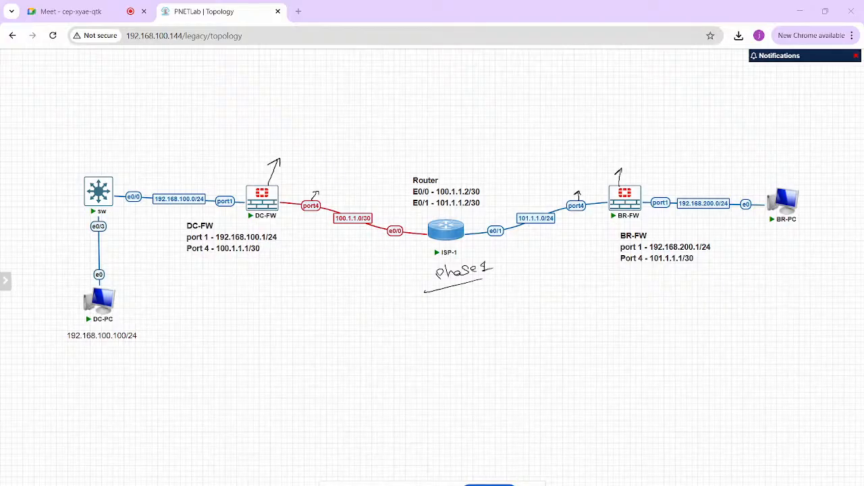
mouse_move(281, 197)
mouse_down()
mouse_move(445, 153)
mouse_move(602, 190)
mouse_up()
drag(293, 191, 293, 199)
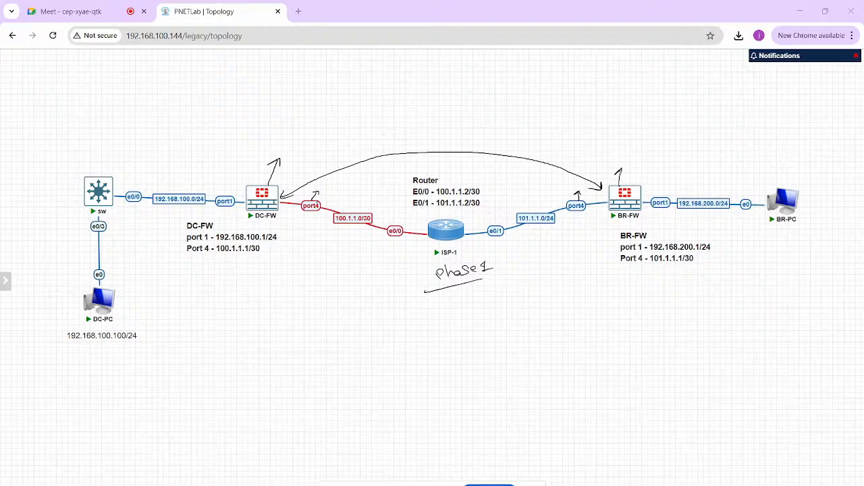
- Handwrite the Phase 1 parameters below its heading: authentication with PSK / cert, hash and timer
mouse_move(486, 294)
mouse_down()
mouse_move(479, 300)
mouse_move(503, 305)
mouse_move(488, 323)
mouse_move(530, 313)
mouse_up()
mouse_move(542, 308)
mouse_down()
mouse_move(534, 317)
mouse_move(559, 307)
mouse_move(567, 320)
mouse_move(608, 298)
mouse_up()
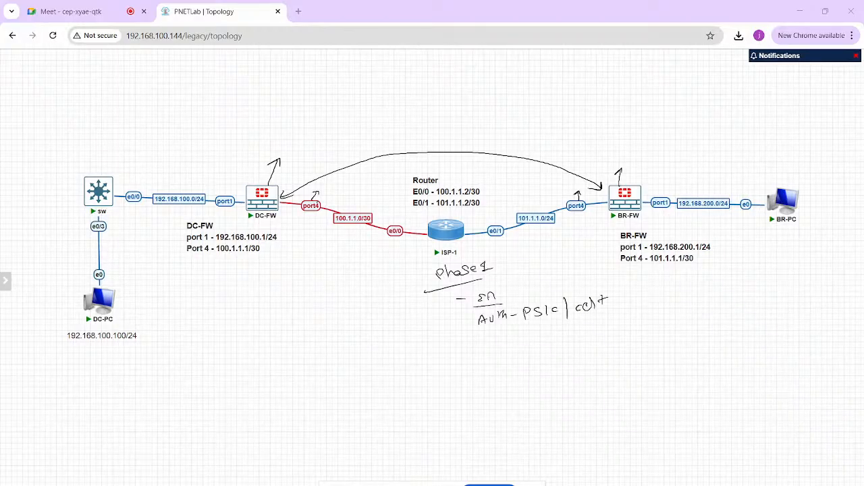
mouse_move(481, 342)
mouse_down()
mouse_move(481, 353)
mouse_move(521, 346)
mouse_up()
drag(472, 364, 553, 351)
drag(496, 368, 493, 380)
mouse_move(490, 376)
mouse_down()
mouse_move(521, 371)
mouse_move(541, 353)
mouse_up()
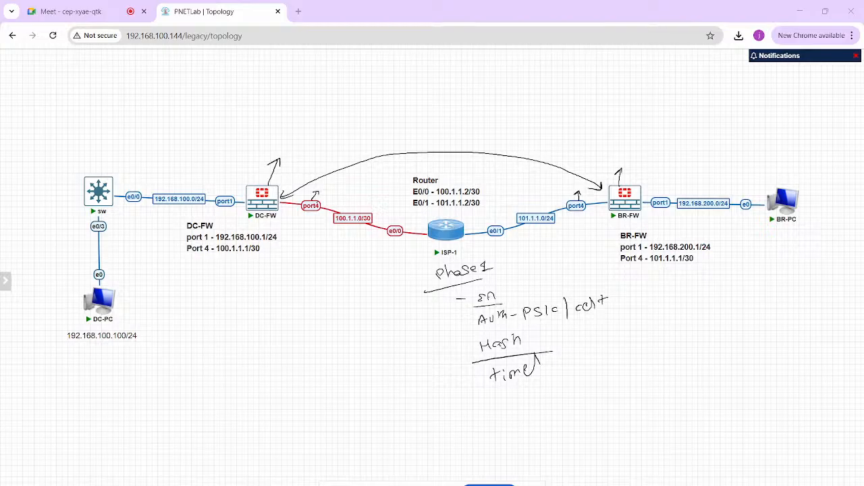
- Write "secret key" beside the Phase 1 timer note and underline it
drag(550, 366, 616, 352)
mouse_move(621, 339)
mouse_down()
mouse_move(620, 359)
mouse_move(630, 349)
mouse_up()
mouse_move(641, 349)
mouse_down()
mouse_move(641, 360)
mouse_move(662, 352)
mouse_up()
drag(666, 343, 653, 379)
drag(576, 384, 622, 372)
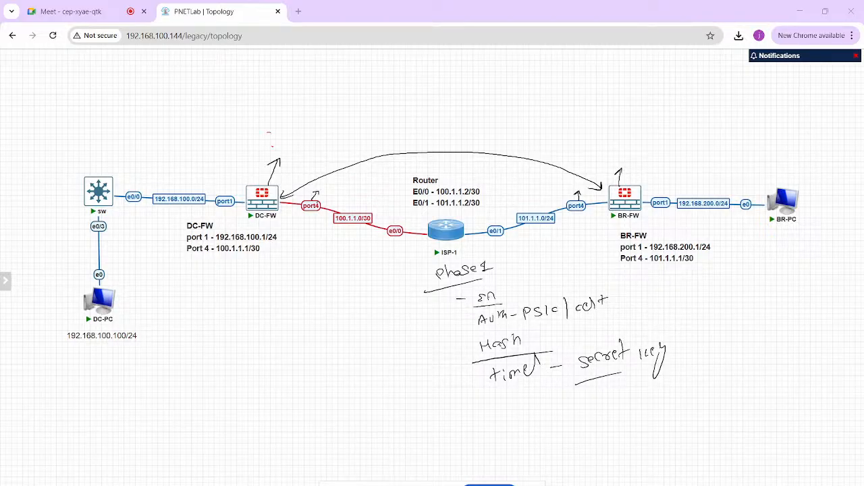
- Write the encryption, hash, password and timer abbreviations in pink above DC-FW, underline them, and add an underlined "R-IP"
drag(269, 133, 268, 139)
drag(273, 138, 290, 134)
drag(285, 130, 291, 129)
drag(298, 129, 312, 125)
drag(318, 121, 357, 112)
drag(357, 119, 362, 106)
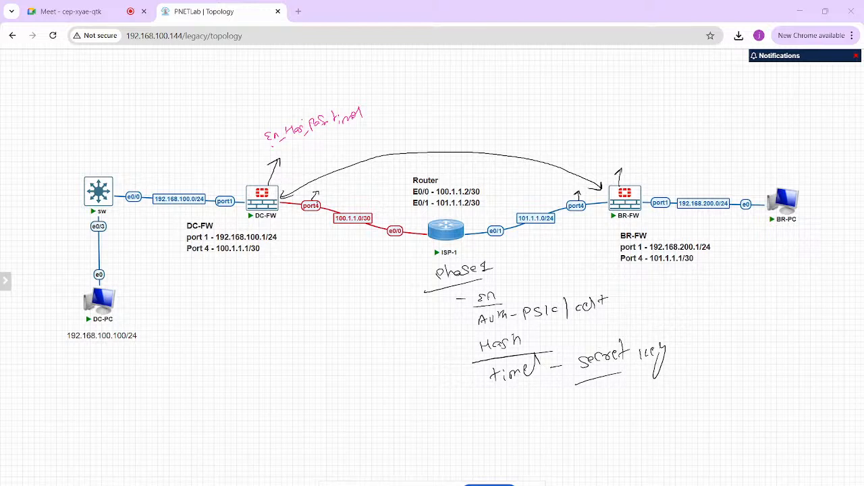
mouse_move(273, 147)
mouse_down()
mouse_move(364, 125)
mouse_move(434, 76)
mouse_up()
drag(396, 103, 419, 98)
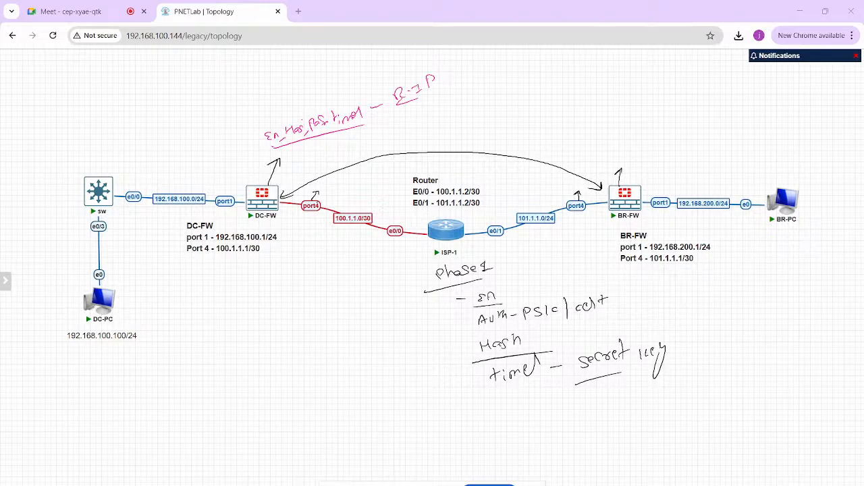
- Start a pink remote note above BR-FW and label the port4 interfaces 100.1.1.1 on DC-FW and 101.1.1.1 on BR-FW
drag(565, 83, 572, 90)
drag(575, 86, 581, 88)
drag(583, 82, 589, 87)
mouse_move(310, 210)
mouse_down()
mouse_move(320, 215)
mouse_move(310, 239)
mouse_move(350, 238)
mouse_up()
mouse_move(567, 153)
mouse_down()
mouse_move(572, 162)
mouse_move(579, 150)
mouse_move(587, 158)
mouse_move(603, 139)
mouse_move(601, 159)
mouse_up()
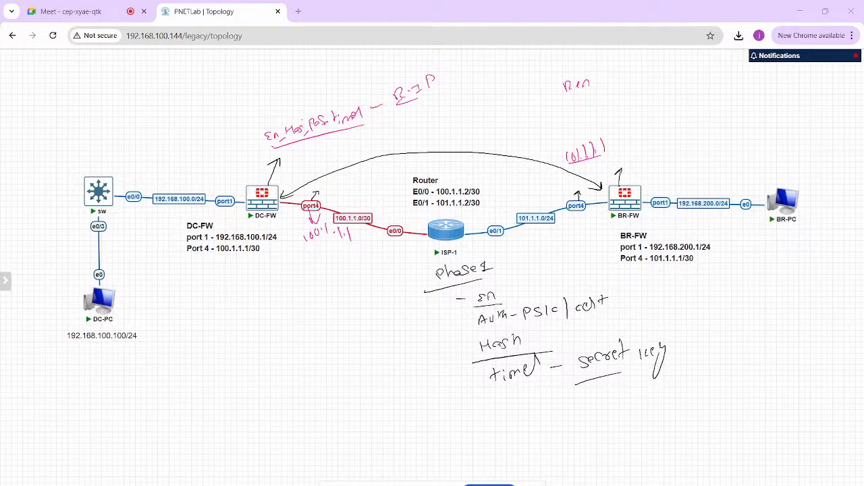
- Write the remote IPs in blue: 101.1.1.1 under the DC-FW "R-IP" note and 100.1.1.1 under the BR-FW remote note
mouse_move(397, 102)
mouse_down()
mouse_move(440, 89)
mouse_move(414, 107)
mouse_move(418, 114)
mouse_up()
mouse_move(423, 102)
mouse_down()
mouse_move(423, 112)
mouse_move(436, 108)
mouse_up()
drag(411, 120, 431, 114)
mouse_move(565, 95)
mouse_down()
mouse_move(604, 89)
mouse_move(582, 98)
mouse_move(591, 95)
mouse_up()
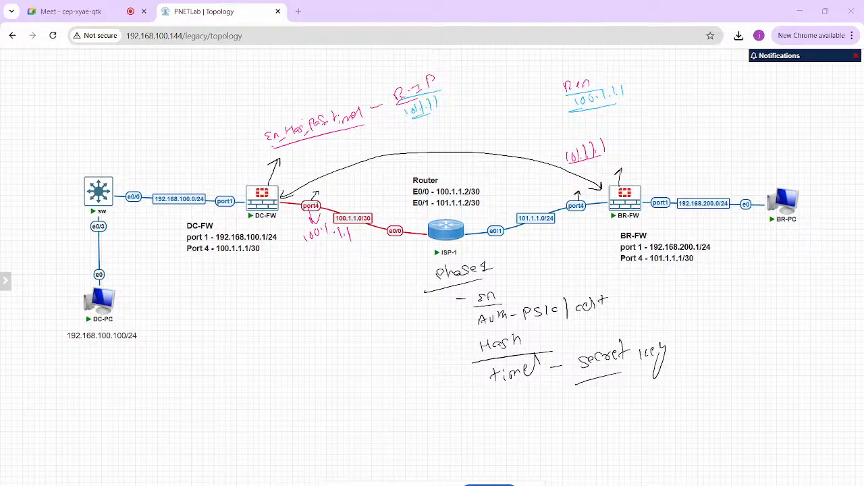
- Write "Phase-2" and "En - Hash" in pink below DC-FW, underlining both lines
drag(193, 318, 219, 319)
mouse_move(225, 309)
mouse_down()
mouse_move(220, 318)
mouse_move(260, 309)
mouse_up()
mouse_move(266, 323)
mouse_down()
mouse_move(172, 344)
mouse_move(205, 357)
mouse_move(255, 343)
mouse_up()
drag(263, 329, 271, 341)
drag(193, 372, 294, 346)
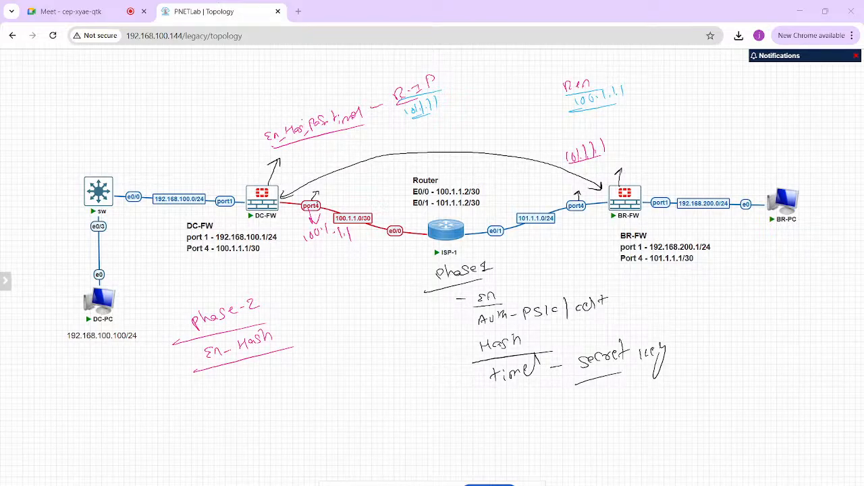
- Add "timer", "interesting" and "selectors" to the pink Phase-2 notes
mouse_move(218, 372)
mouse_down()
mouse_move(220, 381)
mouse_move(254, 362)
mouse_up()
drag(256, 371, 268, 355)
drag(193, 397, 253, 378)
mouse_move(223, 409)
mouse_down()
mouse_move(256, 394)
mouse_move(264, 379)
mouse_move(288, 405)
mouse_move(284, 397)
mouse_up()
mouse_move(224, 415)
mouse_down()
mouse_move(276, 395)
mouse_move(279, 379)
mouse_move(314, 374)
mouse_up()
mouse_move(316, 362)
mouse_down()
mouse_move(318, 375)
mouse_move(338, 351)
mouse_move(369, 349)
mouse_up()
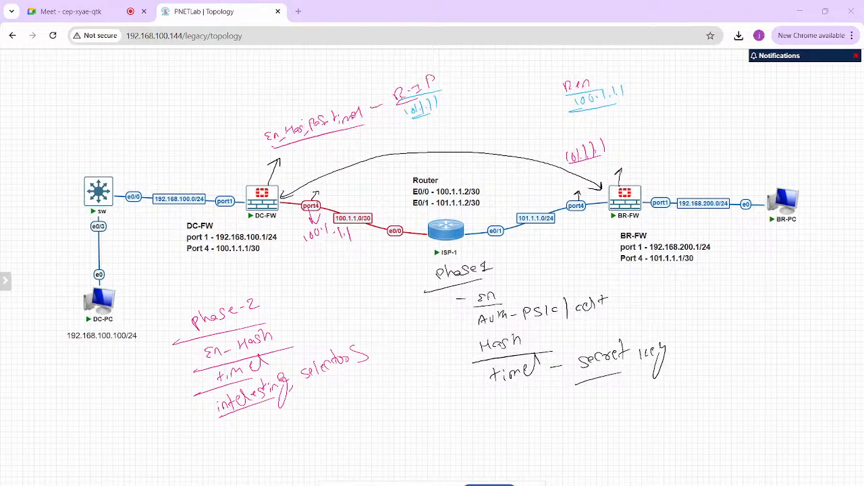
- Bracket the words "interesting" and "selectors" in the Phase-2 notes
drag(209, 401, 222, 423)
mouse_move(283, 366)
mouse_down()
mouse_move(287, 388)
mouse_move(295, 379)
mouse_move(315, 386)
mouse_up()
click(356, 334)
drag(356, 334, 368, 368)
- Mark DC-FW and write its selectors above it: source 192.168.100.0 and destination 192.168.200.0, both /24
drag(250, 187, 242, 165)
drag(132, 87, 132, 94)
drag(144, 90, 144, 90)
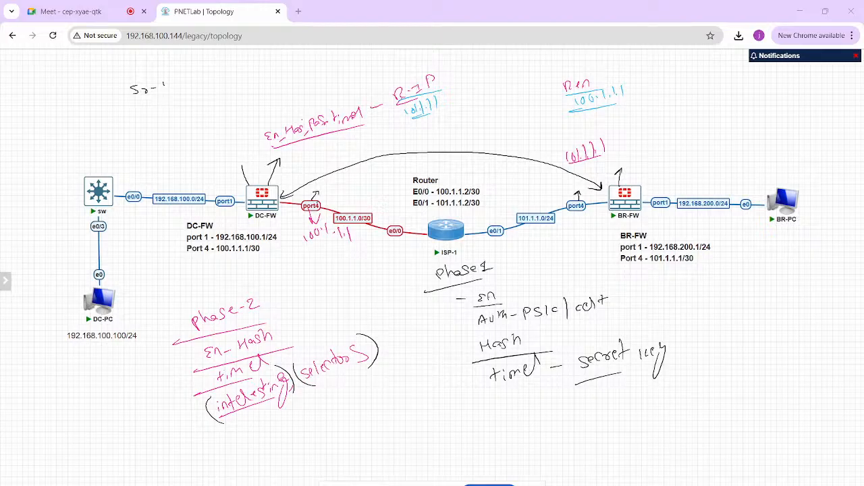
drag(163, 86, 164, 90)
mouse_move(171, 83)
mouse_down()
mouse_move(171, 91)
mouse_move(186, 87)
mouse_up()
drag(192, 77, 193, 82)
drag(204, 78, 207, 79)
mouse_move(213, 73)
mouse_down()
mouse_move(214, 81)
mouse_move(235, 69)
mouse_up()
mouse_move(141, 112)
mouse_down()
mouse_move(195, 116)
mouse_move(200, 105)
mouse_move(255, 86)
mouse_up()
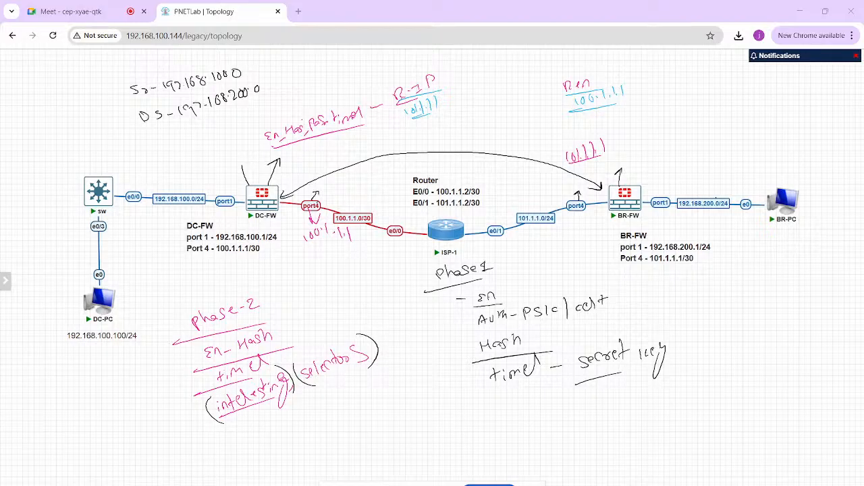
drag(268, 57, 265, 95)
drag(270, 73, 293, 77)
- Draw a blue arrow from BR-FW and write its source selector 192.168.200.0 above it
drag(636, 181, 660, 140)
drag(674, 90, 671, 97)
drag(704, 78, 703, 89)
drag(712, 78, 732, 87)
click(726, 84)
drag(741, 73, 740, 82)
mouse_move(754, 75)
mouse_down()
mouse_move(772, 81)
mouse_move(778, 73)
mouse_up()
click(758, 78)
drag(784, 72, 785, 72)
click(792, 75)
drag(801, 70, 802, 70)
- Write the BR-FW destination selector as 192.168.10.0 below its source selector
drag(663, 119, 684, 114)
drag(710, 110, 728, 110)
mouse_move(731, 101)
mouse_down()
mouse_move(749, 107)
mouse_move(768, 96)
mouse_move(781, 105)
mouse_up()
click(739, 106)
click(772, 100)
mouse_move(789, 93)
mouse_down()
mouse_move(787, 101)
mouse_move(789, 95)
mouse_up()
click(797, 99)
mouse_move(807, 93)
mouse_down()
mouse_move(804, 99)
mouse_move(807, 92)
mouse_up()
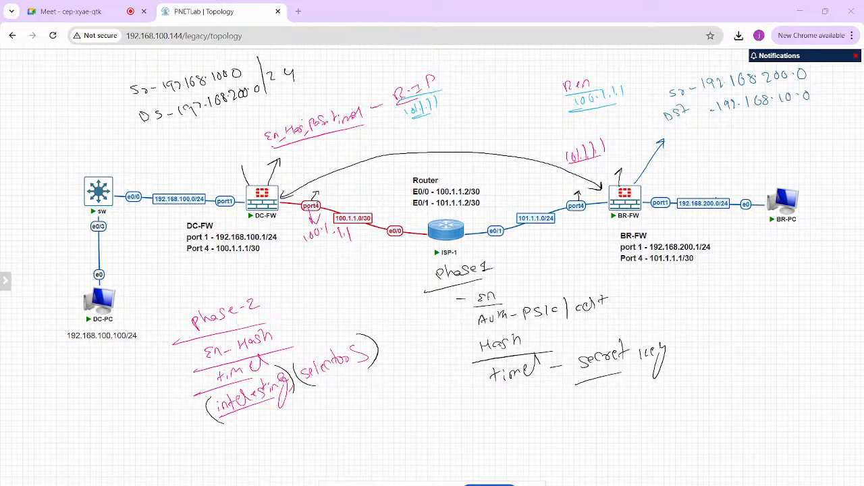
- Draw curves linking the DC-FW selectors to the BR-FW selectors, and clear all annotations from the topology
mouse_move(245, 67)
mouse_down()
mouse_move(390, 47)
mouse_move(658, 62)
mouse_move(655, 112)
mouse_move(566, 71)
mouse_move(265, 91)
mouse_up()
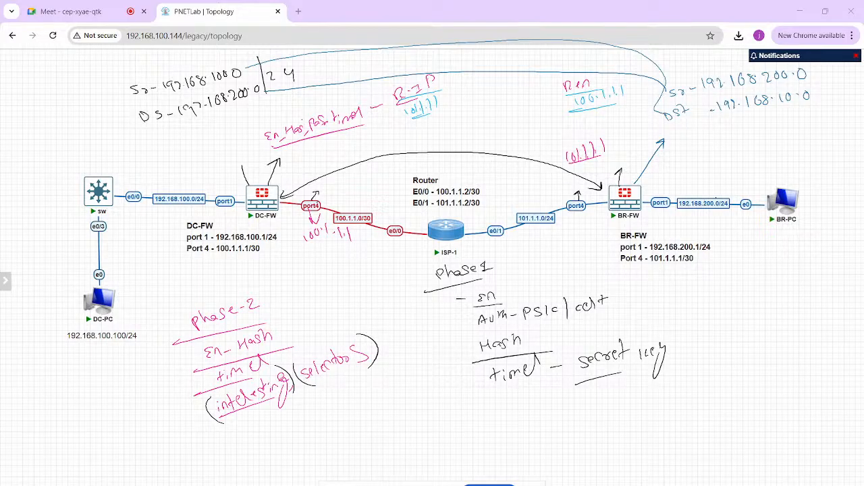
key(Escape)
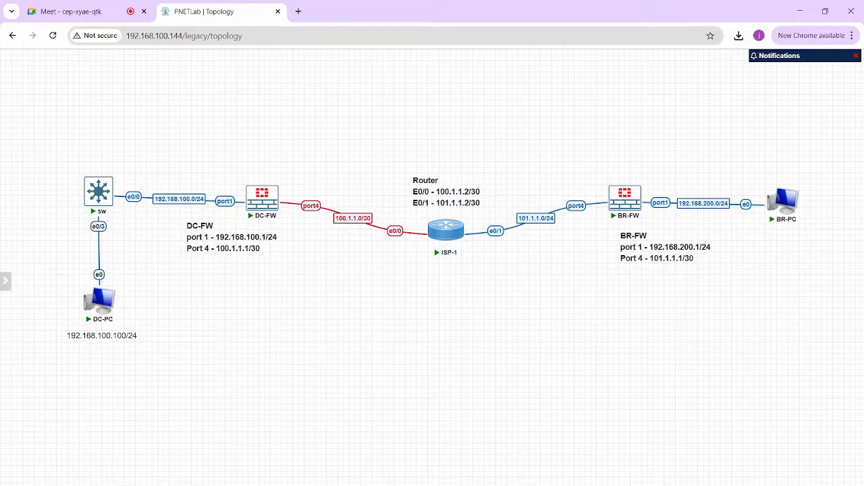
- Return to the Day 17 page in OneNote and complete the Phase 2 line with "Actual Traffic Encrypted in phase 2."
key(alt+Tab)
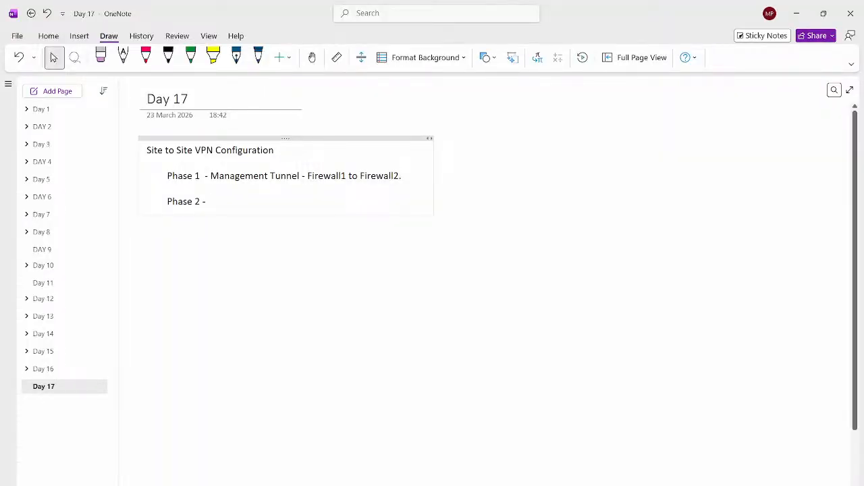
text(Actual Traffic Enc)
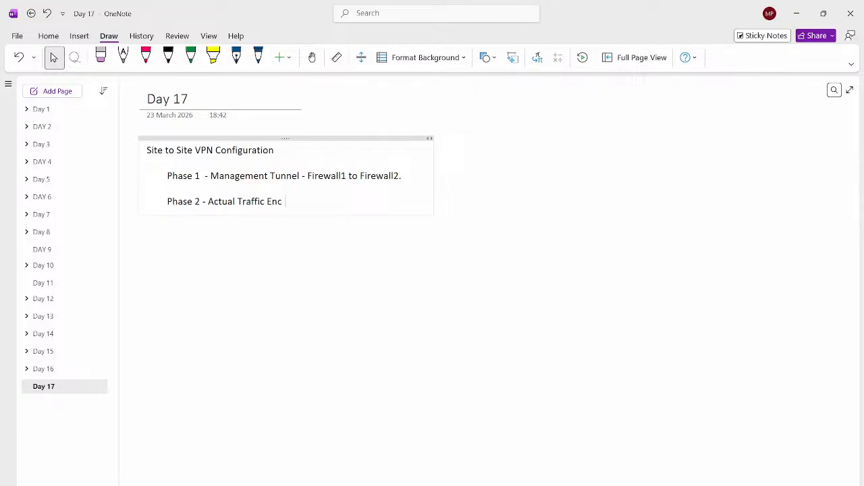
text(rypted in phase 2.)
key(Return)
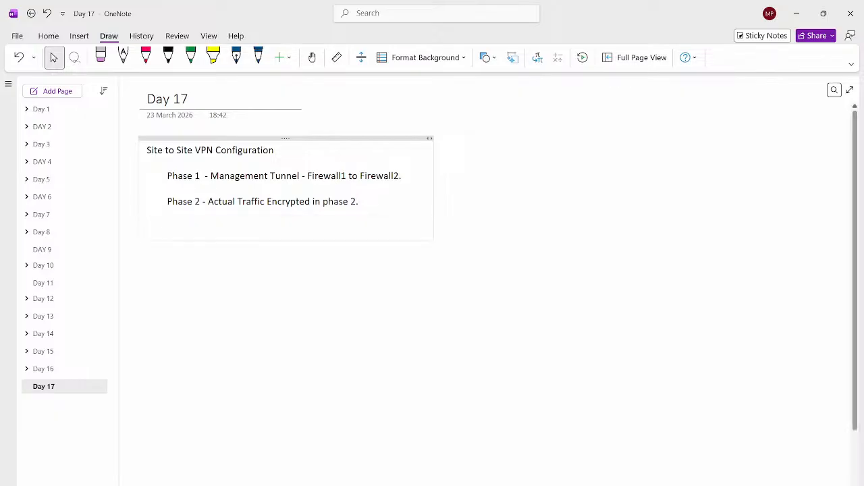
- Switch to the Fortigate Network Learner's LAB PDF, at the page with the Phase 1 parameter table
mouse_move(483, 485)
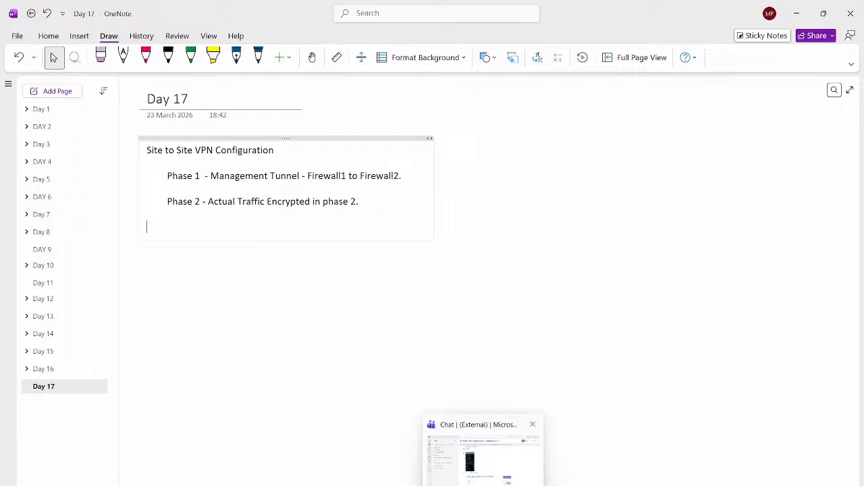
click(409, 485)
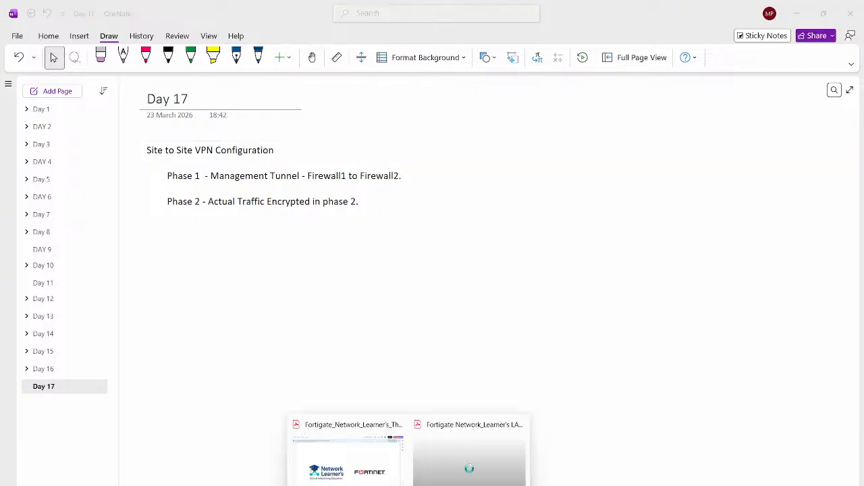
click(469, 465)
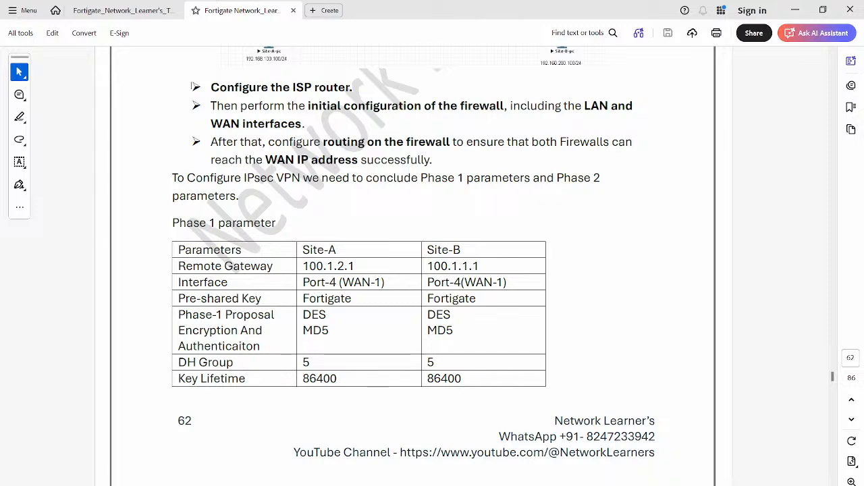
- Try copying the Phase 1 parameter table as text from the PDF into the Day 17 page, and undo the paste
drag(178, 250, 465, 378)
right_click(463, 369)
click(489, 253)
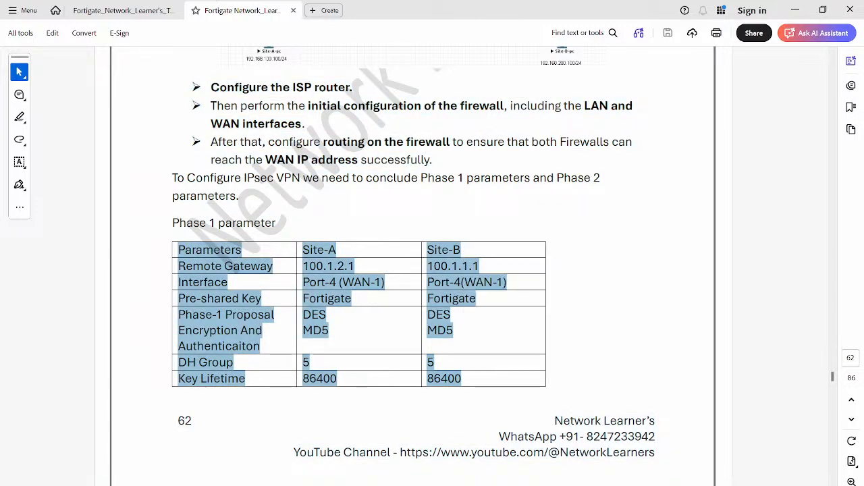
click(722, 472)
key(ctrl+v)
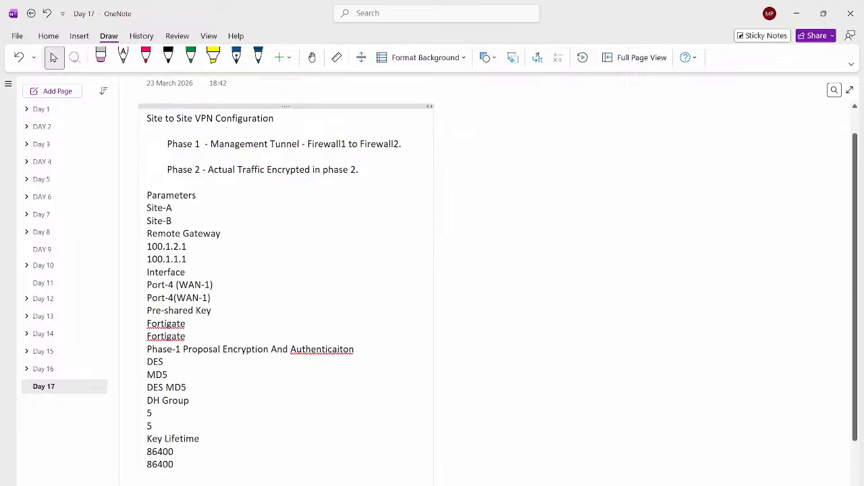
key(ctrl+z)
- Capture a Snipping Tool screenshot of the Phase 1 parameter heading and table in the lab PDF
key(alt+Tab)
click(461, 378)
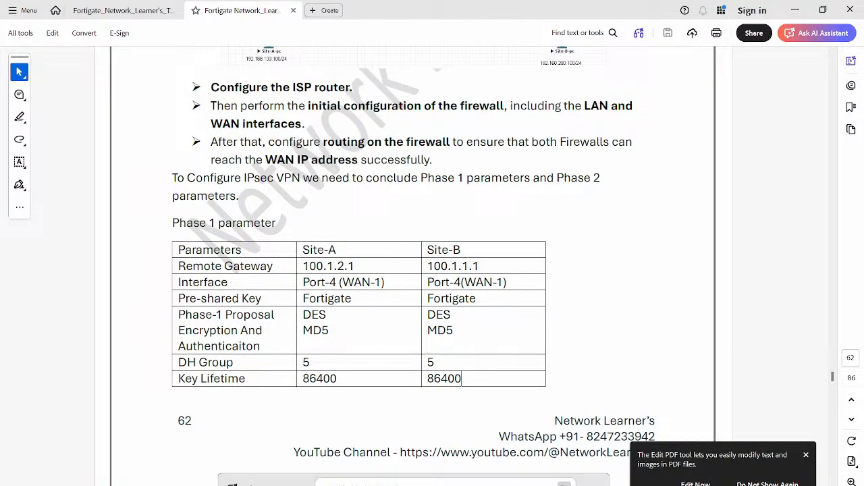
key(super)
text(sni)
key(Return)
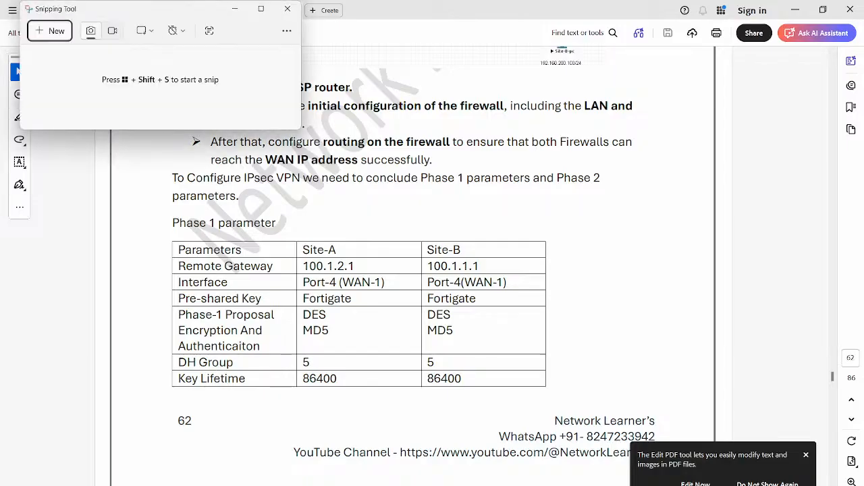
click(49, 30)
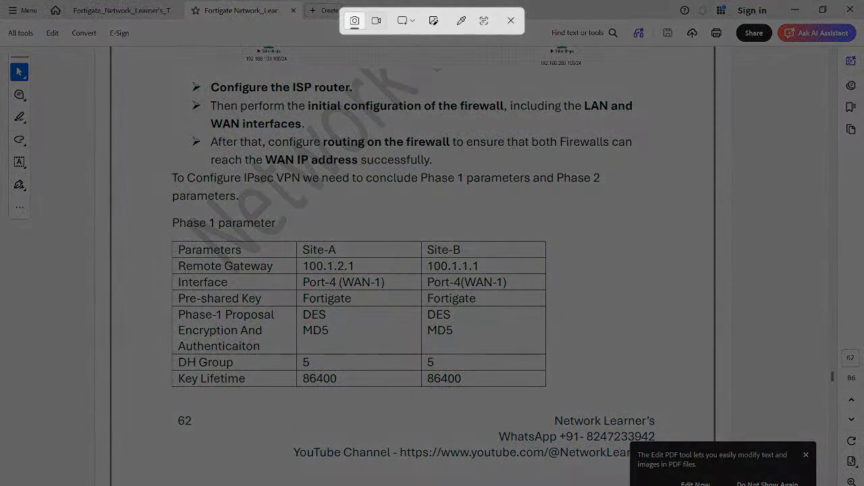
drag(169, 217, 561, 401)
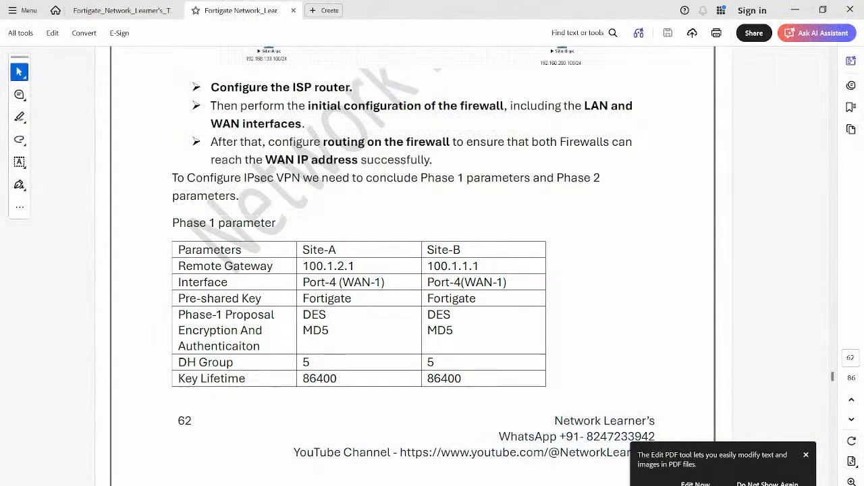
- Paste the Phase 1 table screenshot below the Phase 2 line on OneNote's Day 17 page and shrink it to about three quarters
key(alt+Tab)
key(Tab)
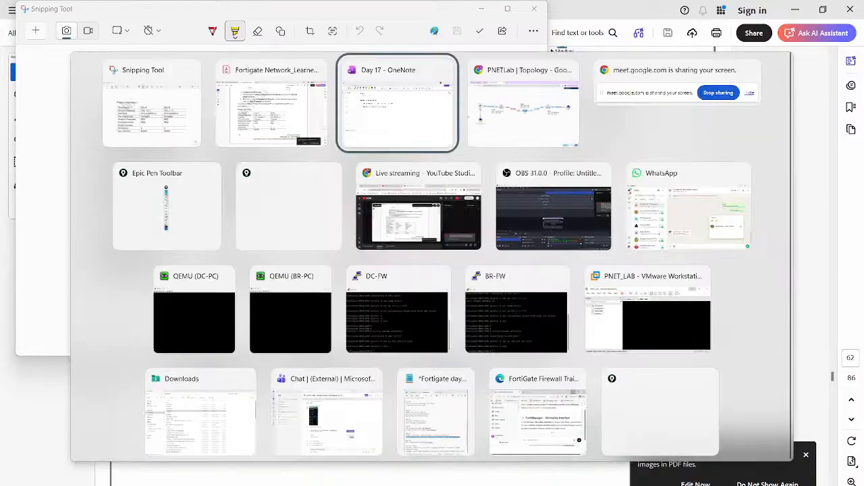
key(ctrl+v)
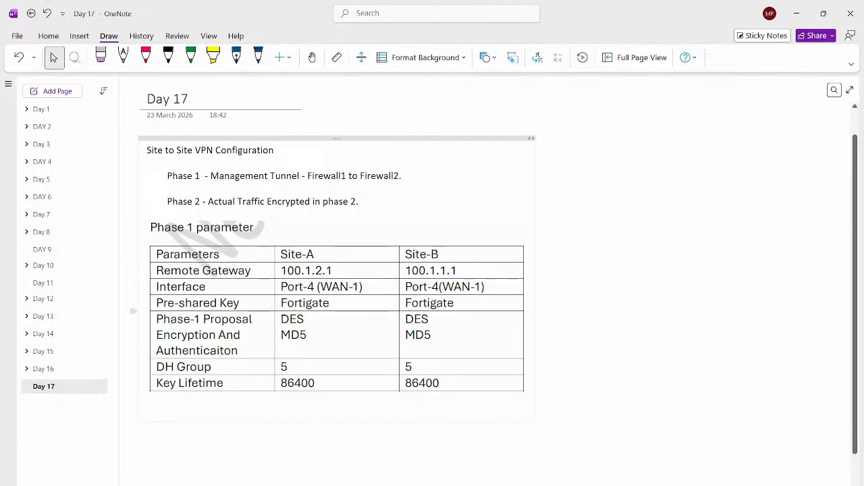
click(338, 311)
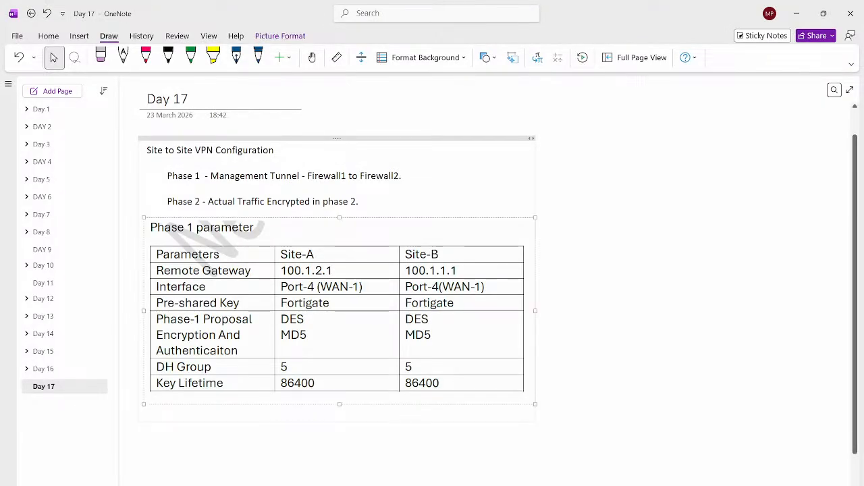
drag(534, 403, 433, 357)
- Return to the lab PDF and capture a screenshot of the Phase 2 Parameters heading and table
key(alt+Tab)
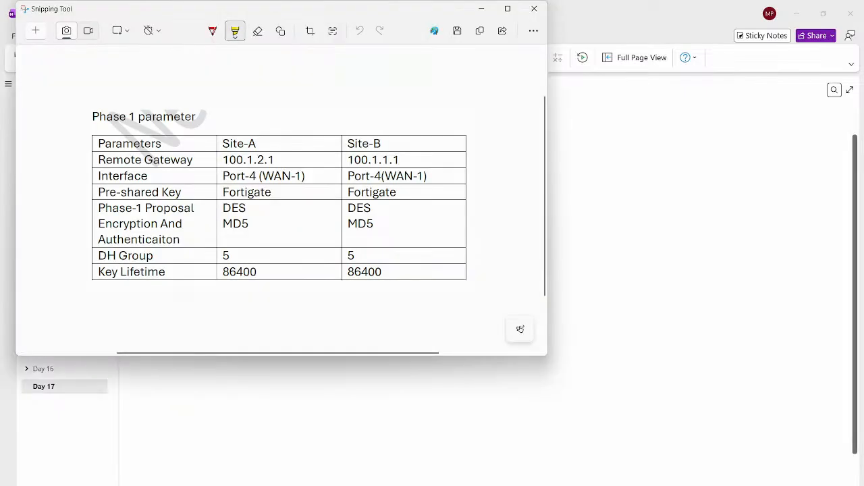
key(alt+Tab)
key(Tab)
scroll(413, 266, down, 5)
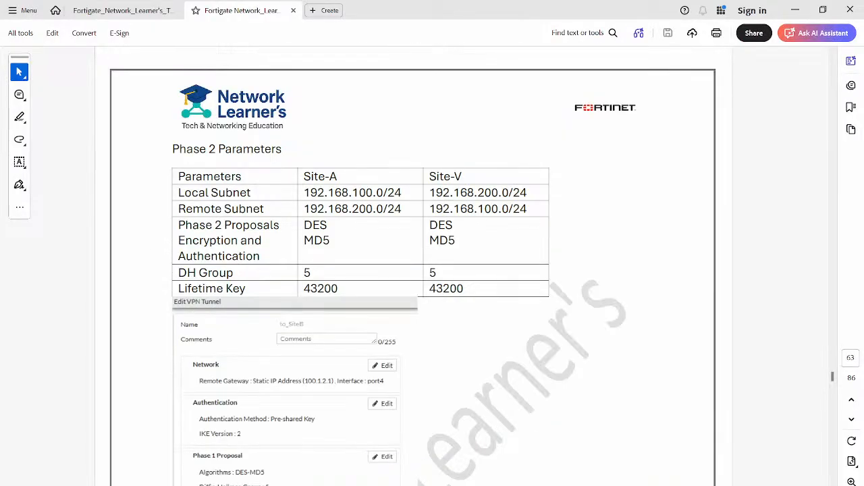
key(alt+Tab)
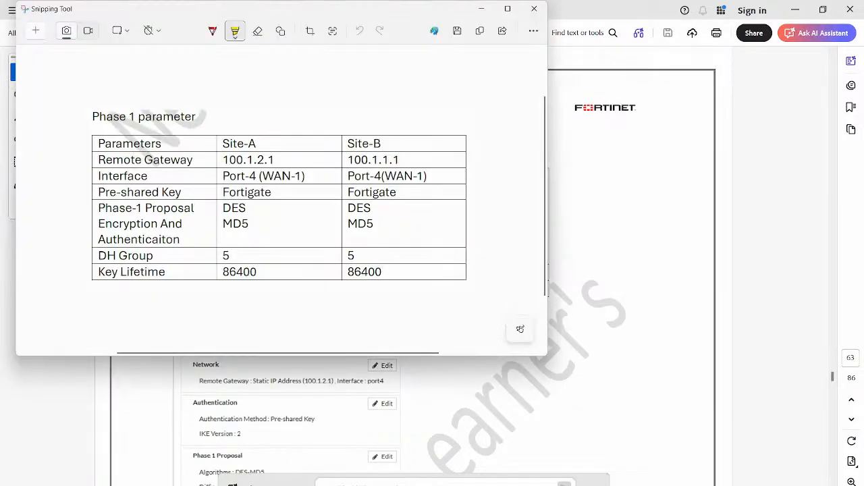
key(ctrl+n)
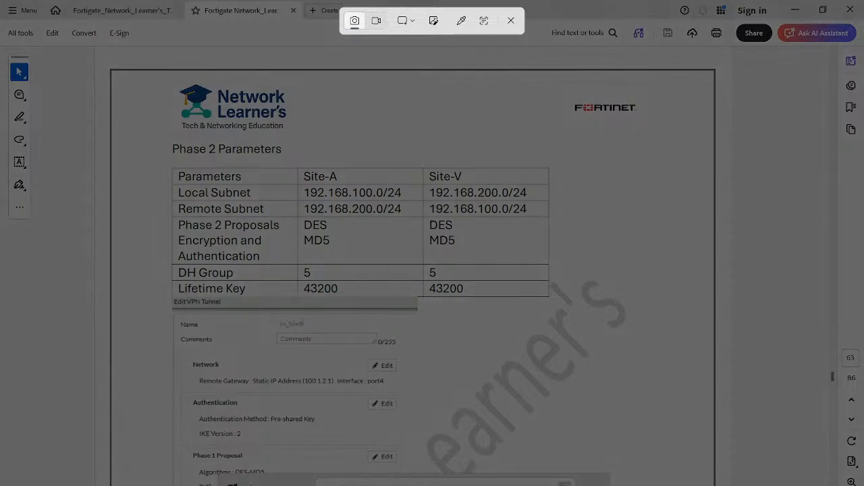
drag(164, 136, 553, 299)
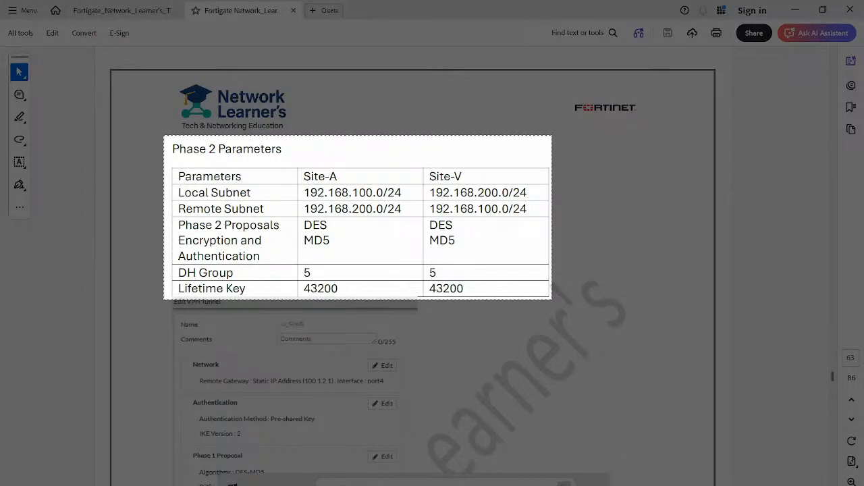
- Paste the Phase 2 table screenshot below the Phase 1 table on OneNote's Day 17 page and shrink it to a similar width
key(alt+Tab)
key(Tab)
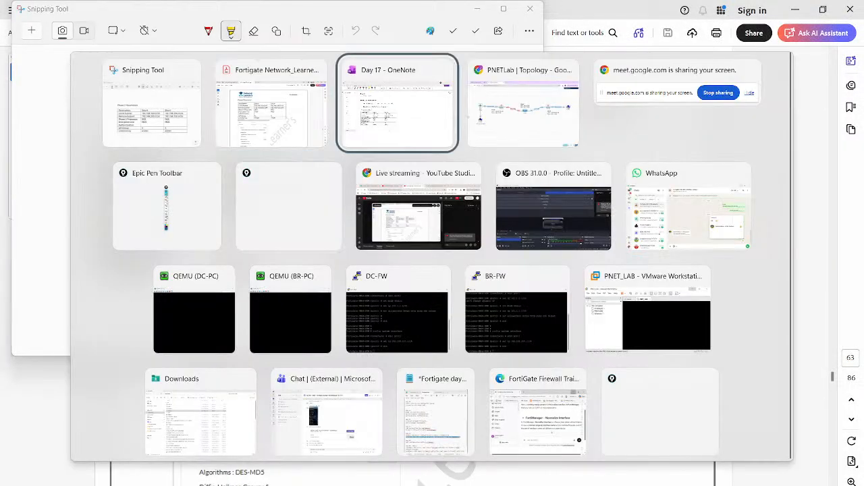
key(Return)
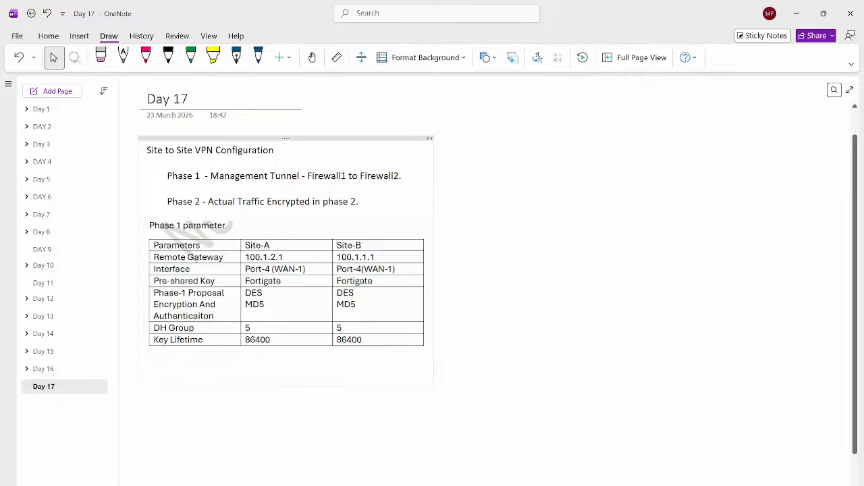
key(ctrl+v)
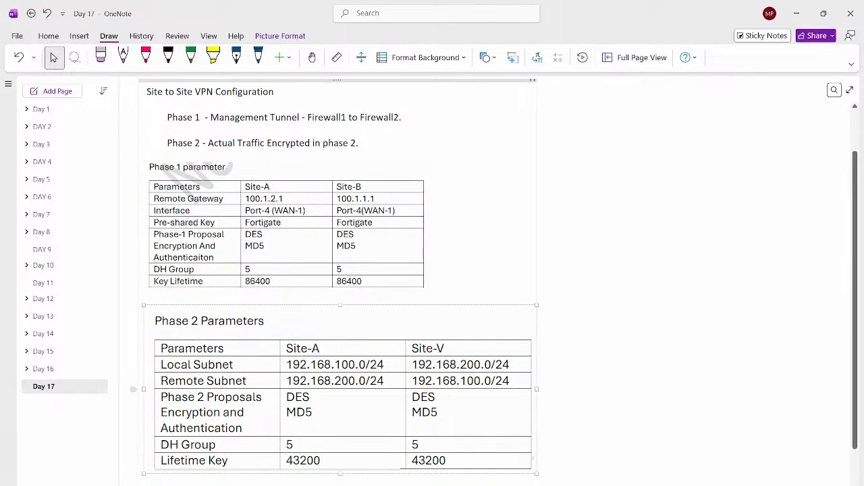
drag(537, 474, 437, 431)
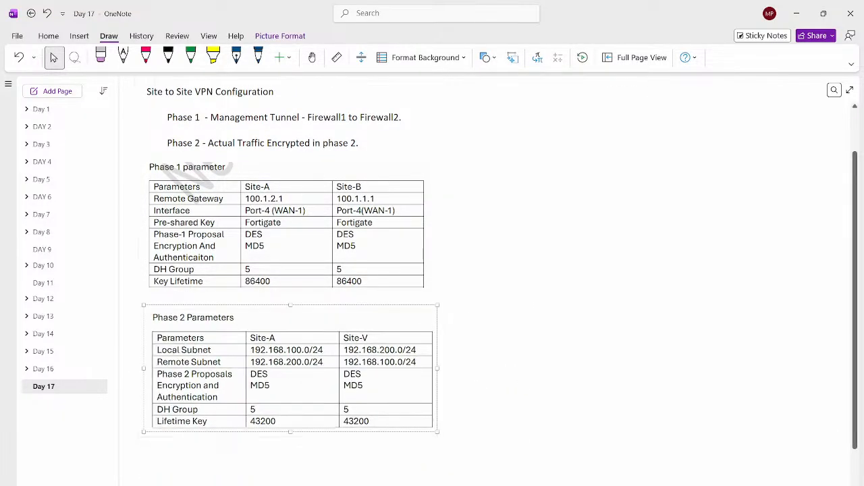
click(514, 399)
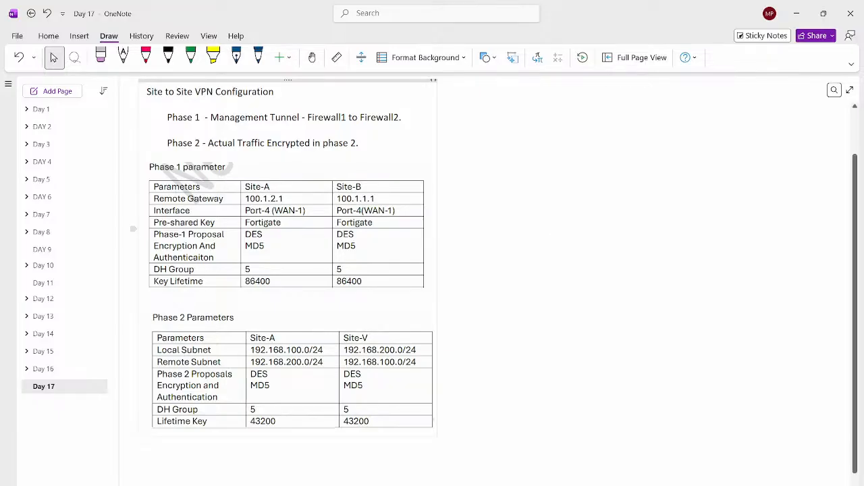
- Strike through the Site-A remote gateway 100.1.2.1 in the Phase 1 table with a blue line
click(297, 233)
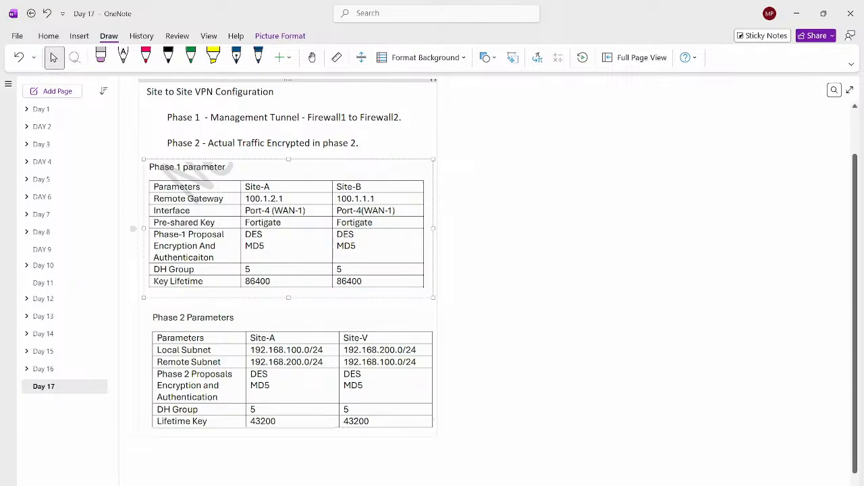
key(alt+Tab)
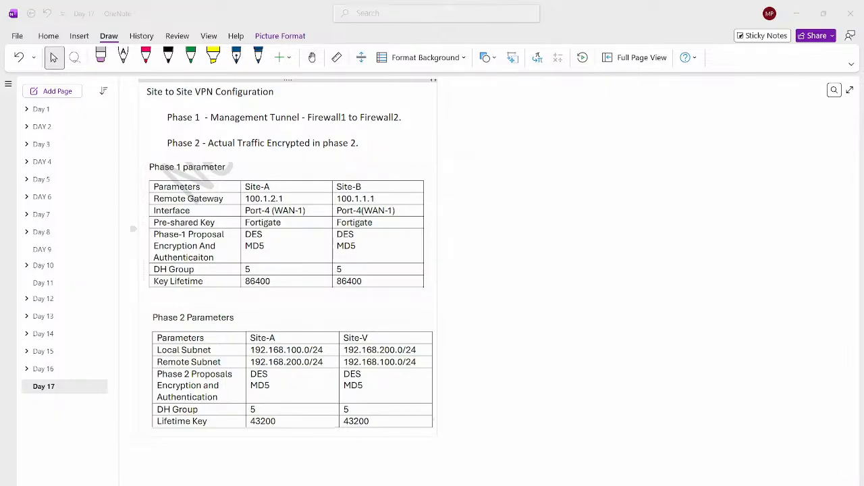
drag(247, 198, 283, 198)
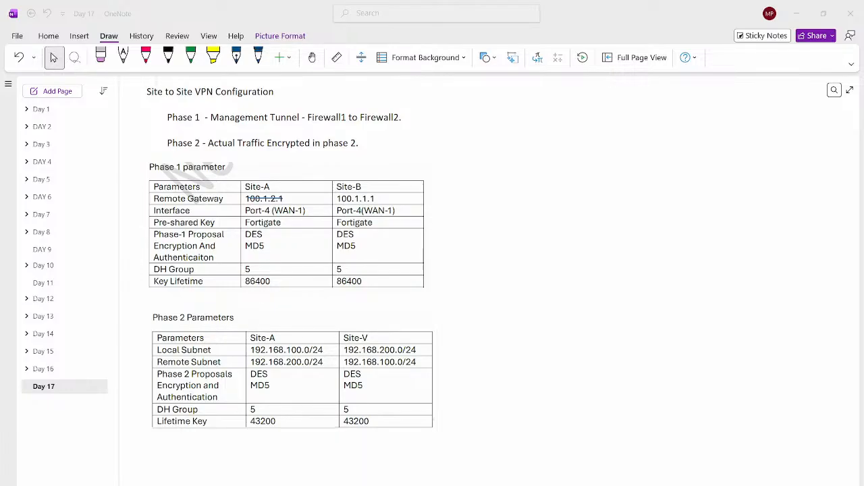
- Check BR-FW's port 4 address in the PNETLab topology and handwrite 101.1.1.1 in black beside the struck-out Site-A remote gateway in OneNote
key(alt+Tab)
key(Tab)
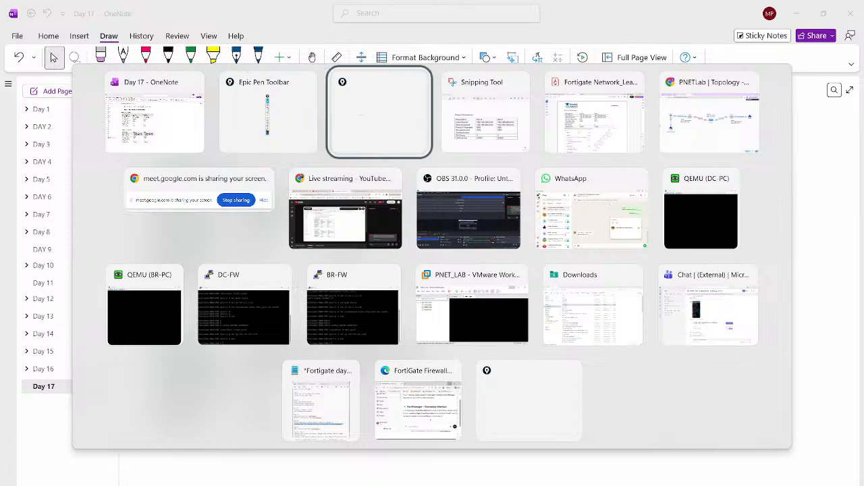
key(Tab)
key(Tab)
key(Tab)
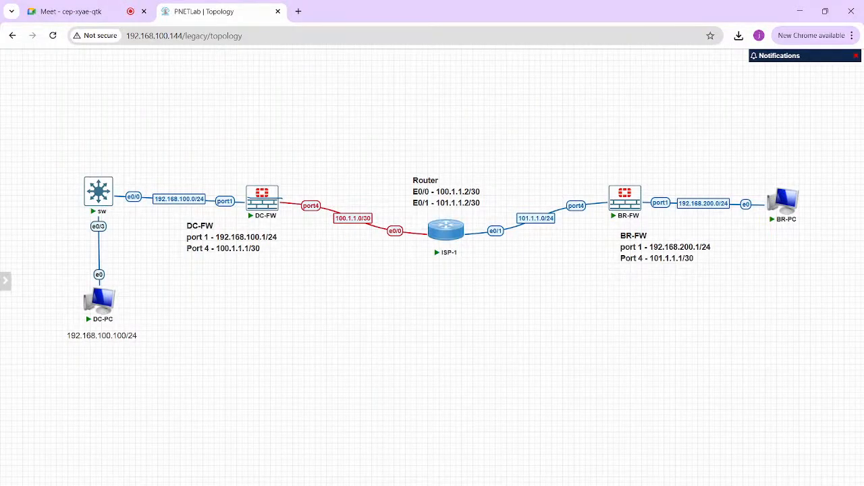
key(alt+Tab)
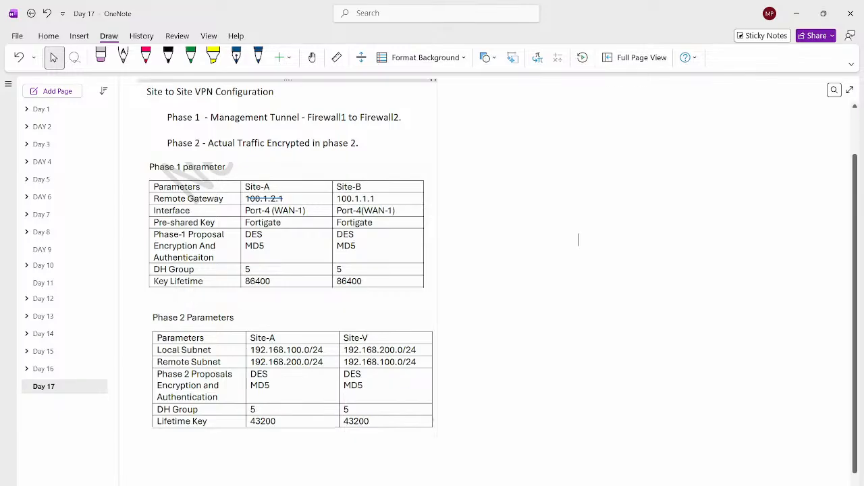
click(258, 57)
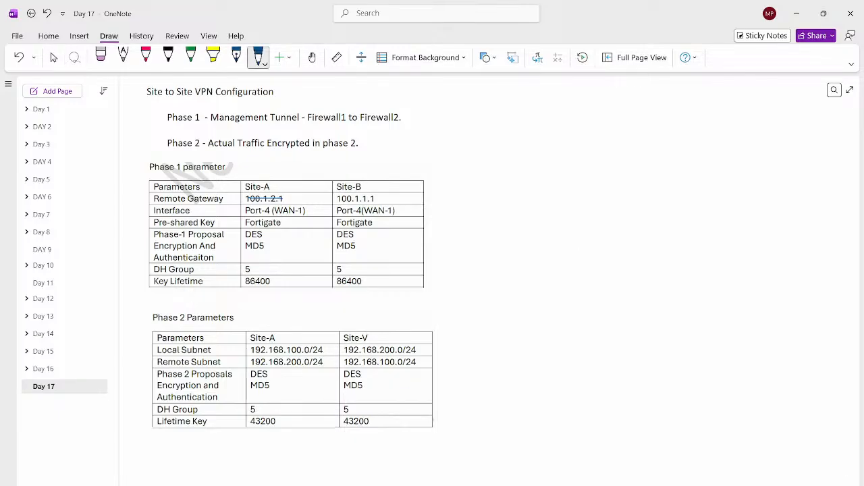
click(168, 57)
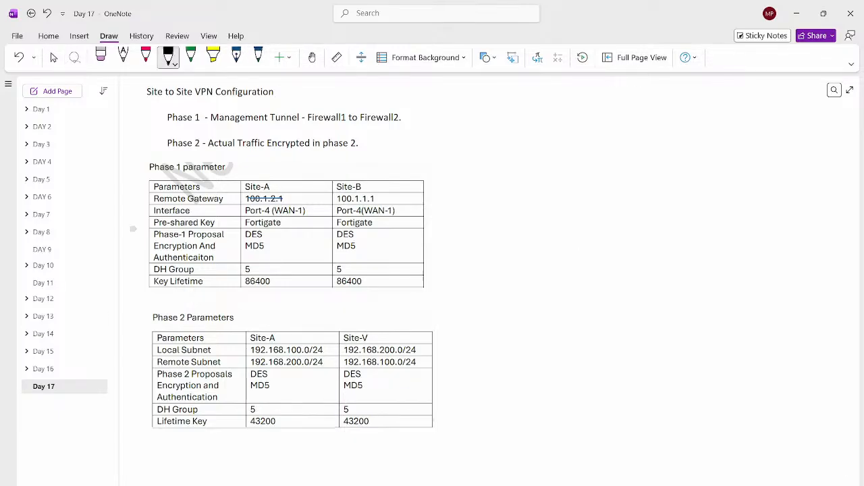
drag(294, 195, 302, 200)
key(ctrl+z)
key(ctrl+z)
key(ctrl+z)
drag(292, 197, 306, 202)
click(303, 199)
click(309, 200)
key(Escape)
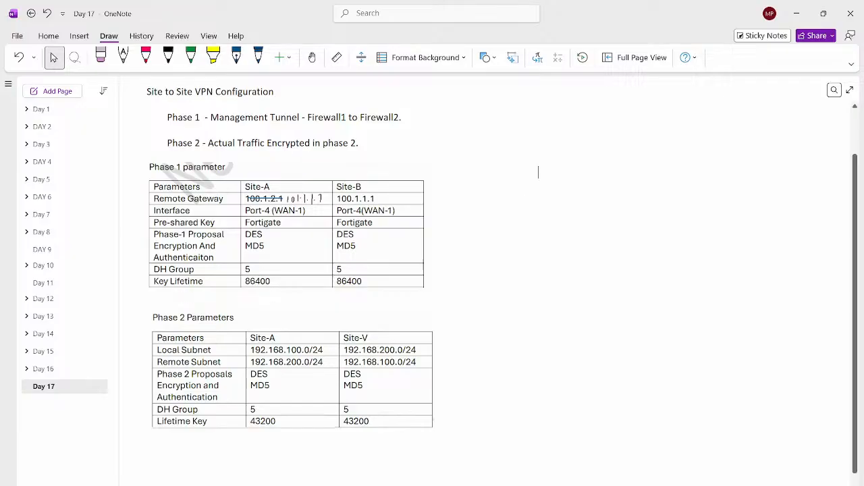
- Switch from OneNote to the PNETLab topology in Chrome and bring the DC-PC console to the front
click(508, 485)
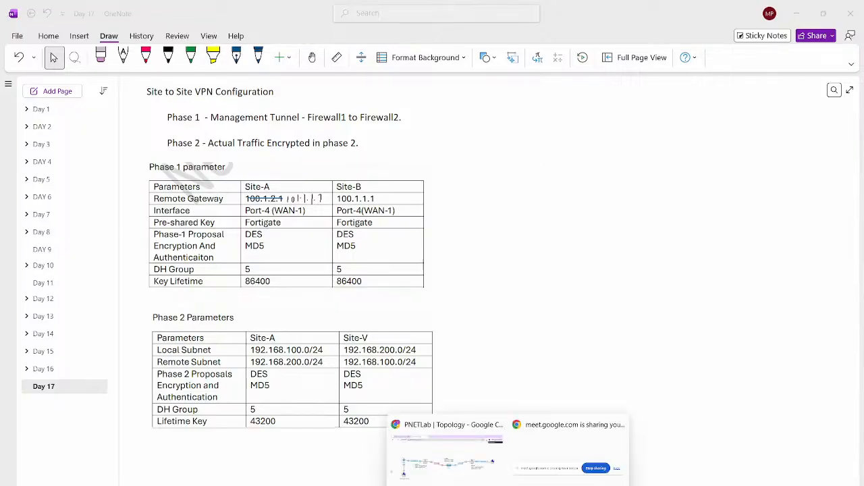
click(447, 457)
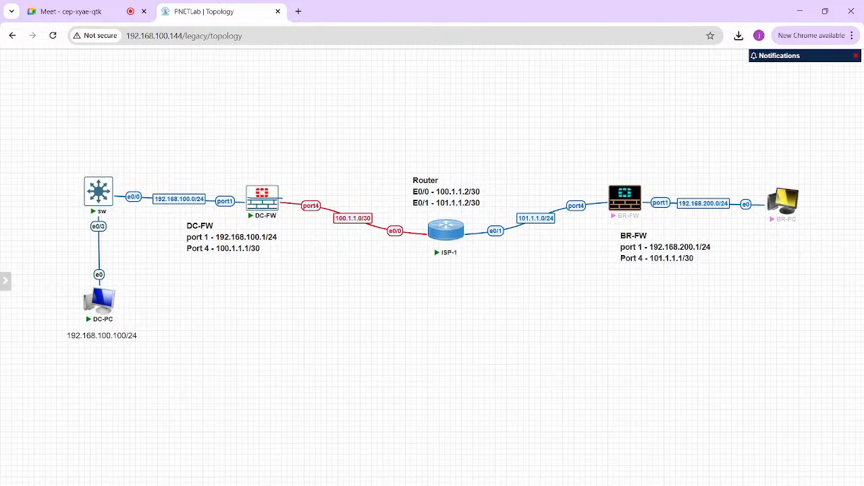
mouse_move(5, 281)
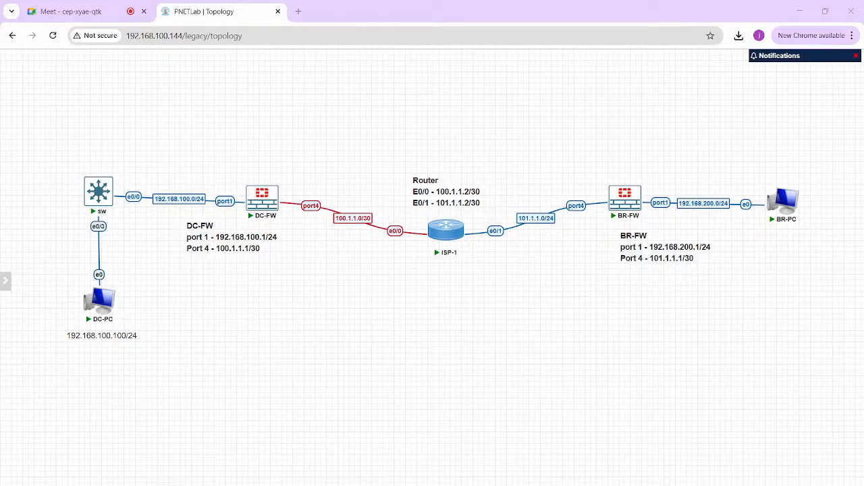
mouse_move(582, 485)
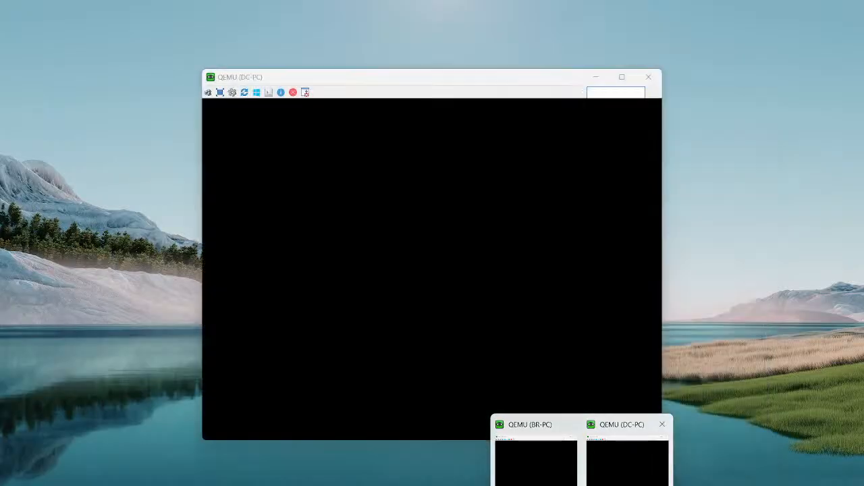
click(625, 466)
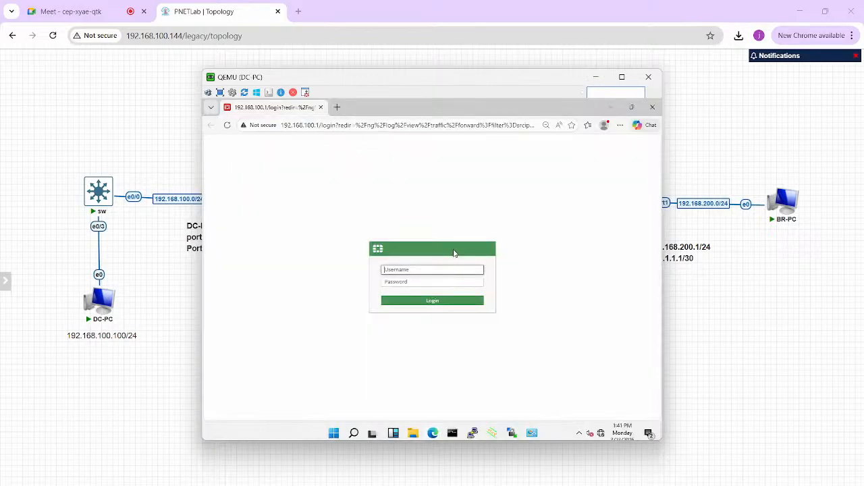
- Wake DC-PC and log in to the FortiGate web interface at 192.168.100.1 with the administrator username and password
click(455, 254)
click(412, 270)
text(admin)
key(Tab)
text(admin)
key(Return)
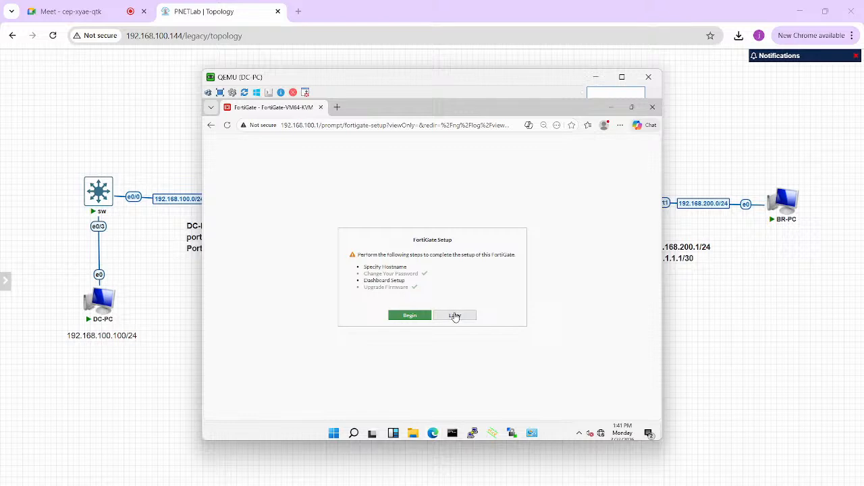
- Begin the FortiGate setup and set the hostname to DC-FW
click(406, 318)
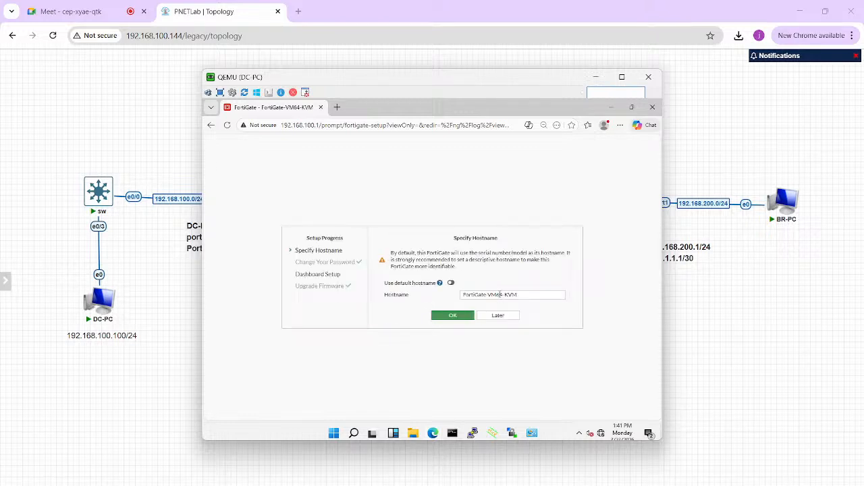
click(499, 293)
key(ctrl+a)
text(DC)
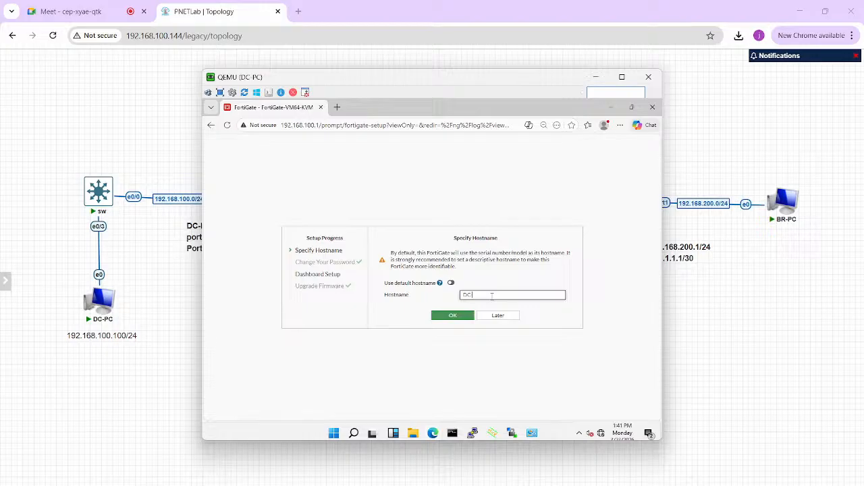
text(-FW)
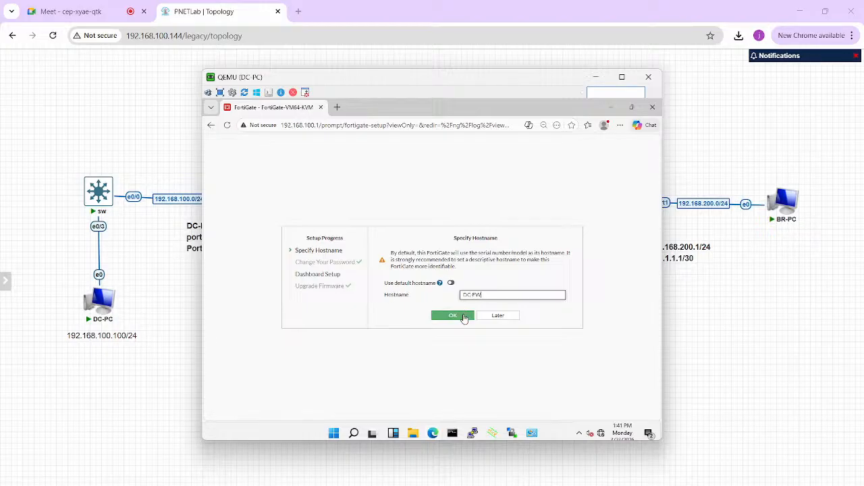
click(465, 316)
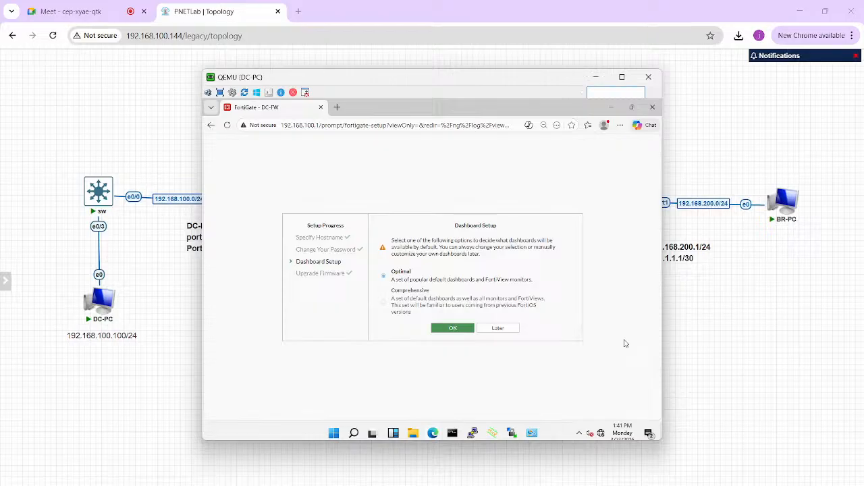
- Postpone the dashboard setup and dismiss the FortiOS 7.0.0 introduction
mouse_move(483, 485)
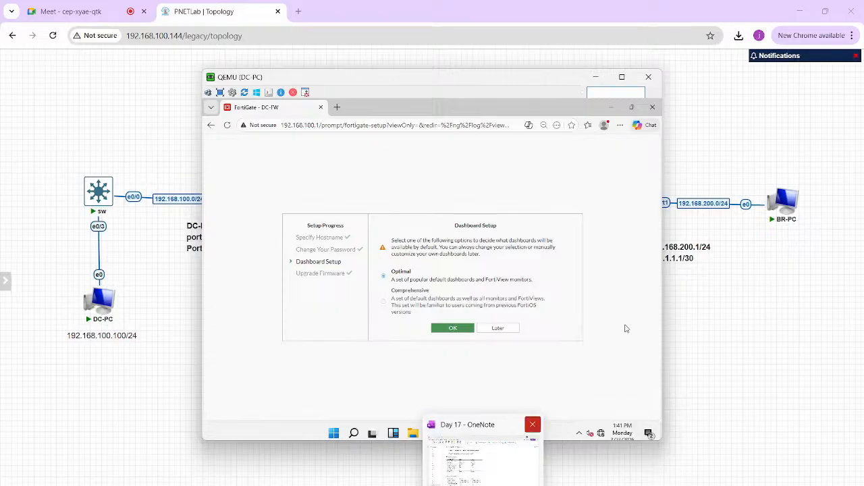
click(506, 331)
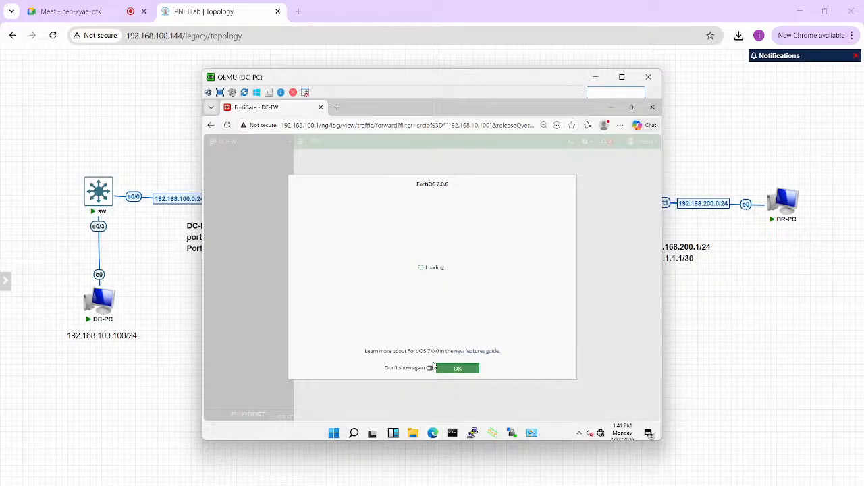
click(447, 368)
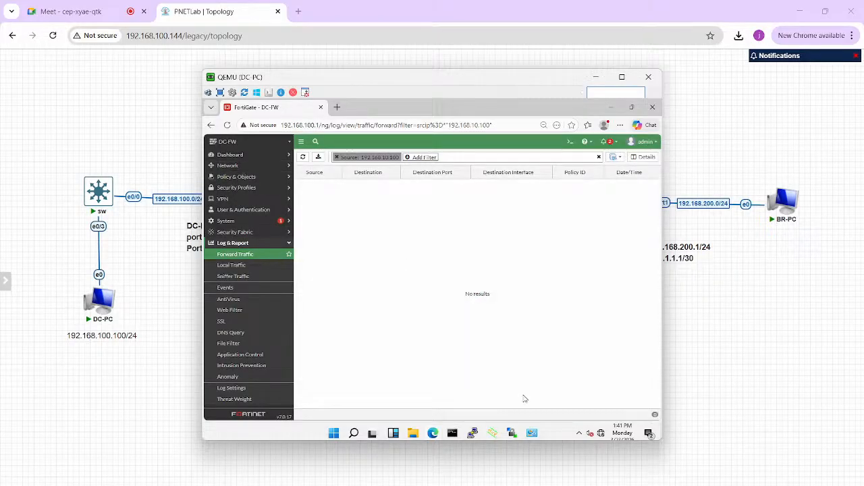
- Edit DC-FW's port4 interface, giving it the alias WAN and the role WAN
click(242, 166)
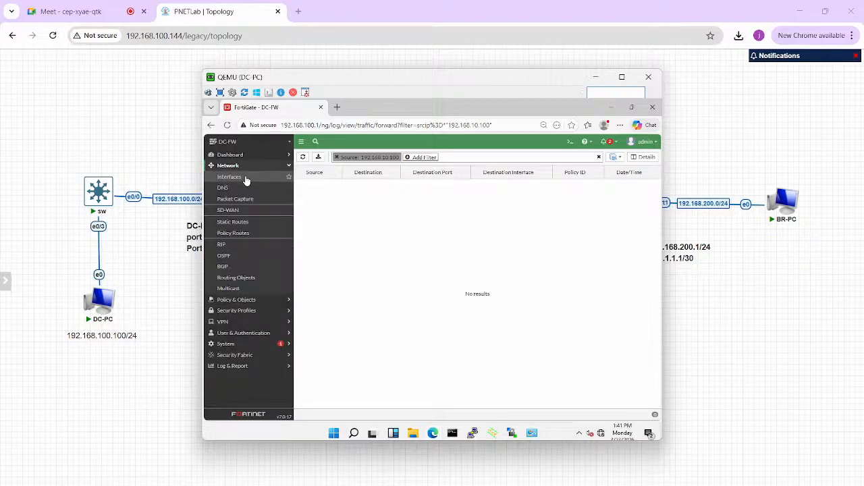
click(246, 179)
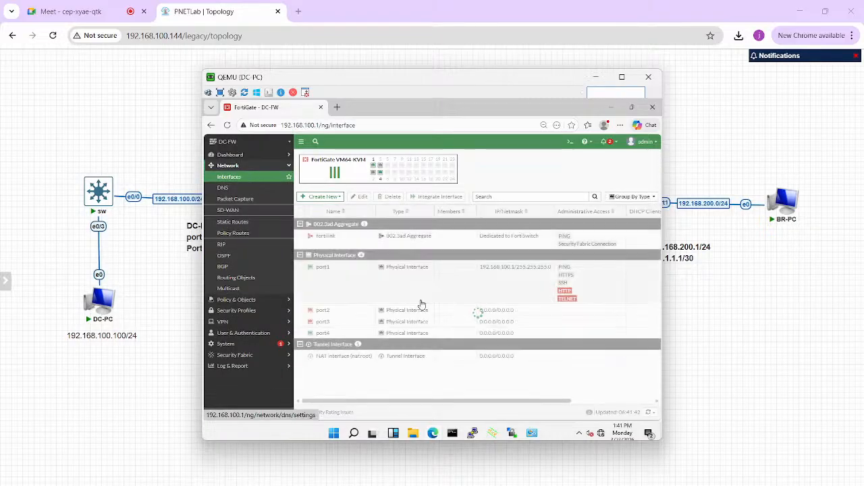
click(327, 334)
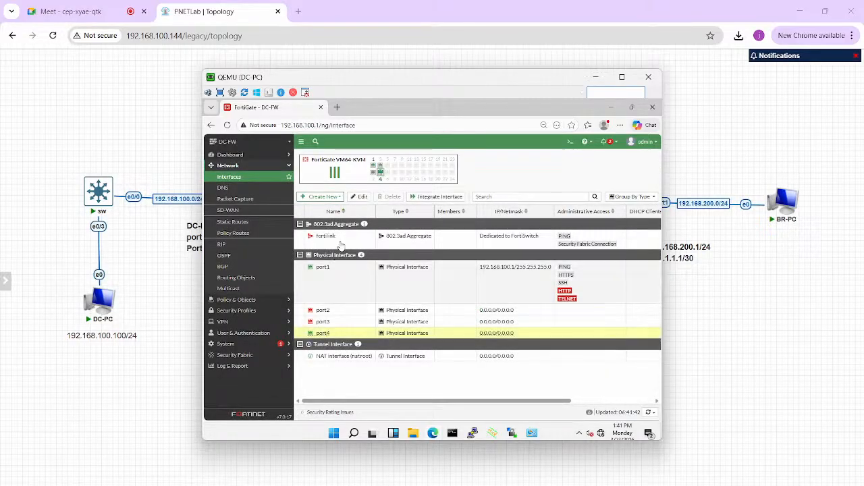
click(359, 196)
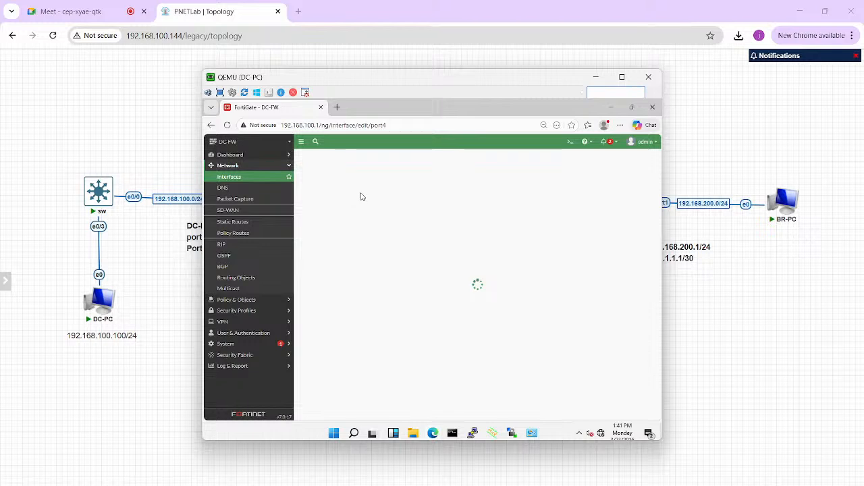
click(370, 182)
text(WAN)
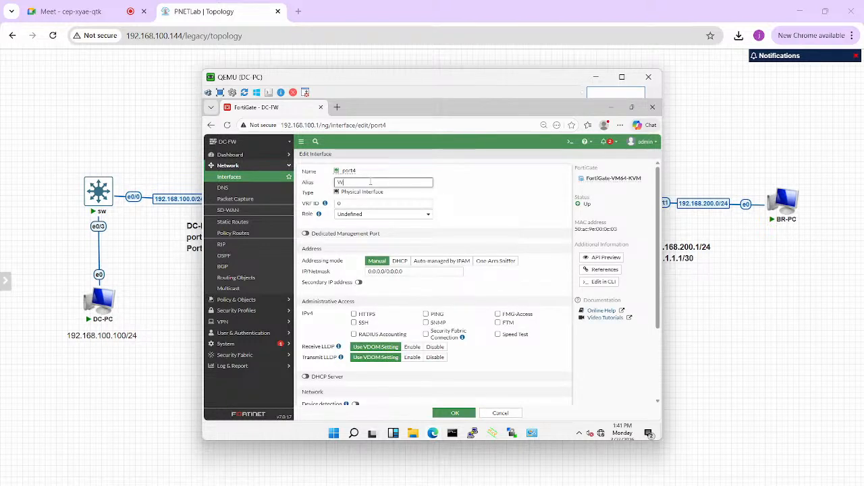
click(363, 214)
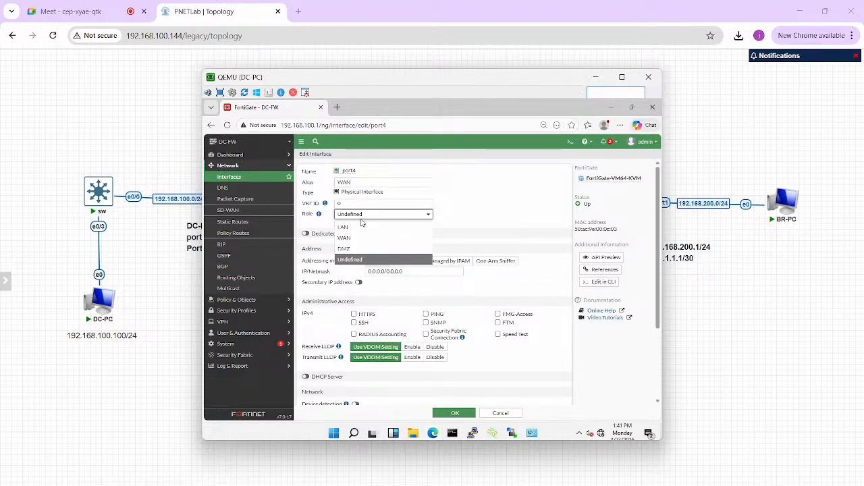
click(353, 239)
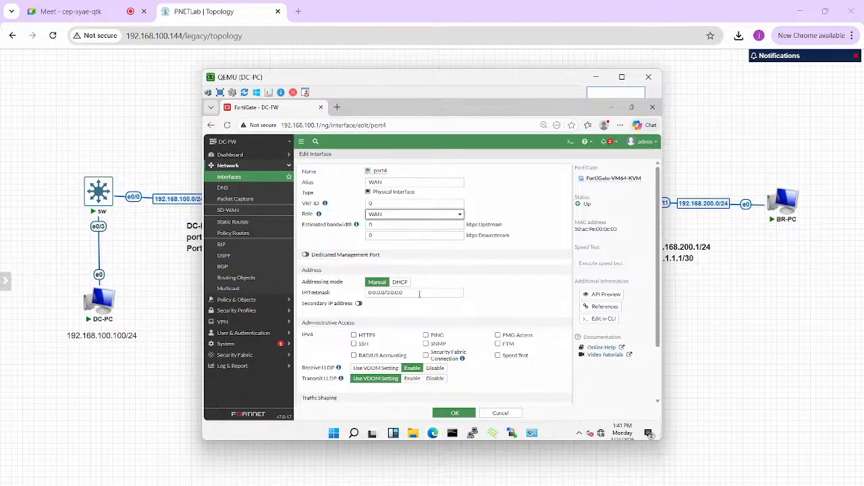
- Set port4's IP/Netmask to 100.1.1.1/30, allow PING as administrative access and save the interface
triple_click(419, 293)
text(100.)
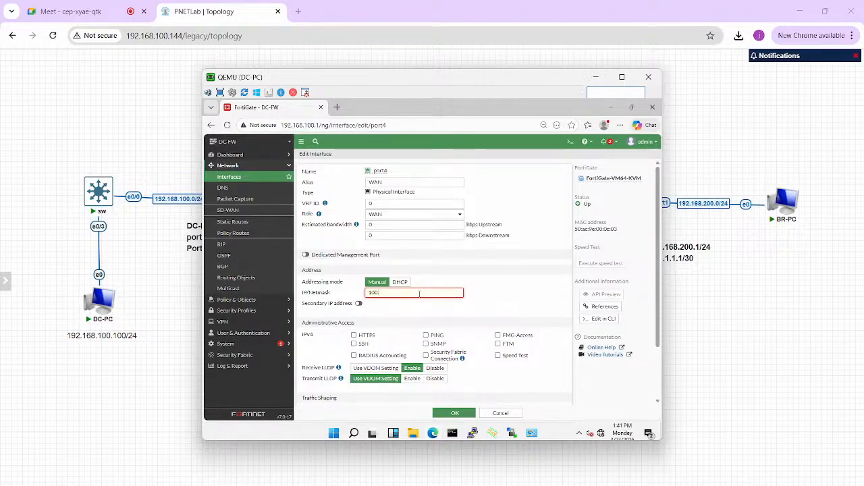
text(1.1.1/30)
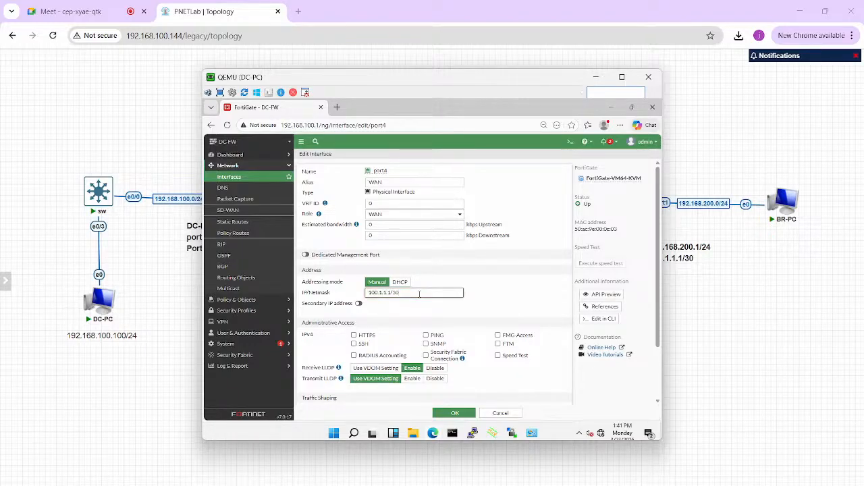
click(426, 335)
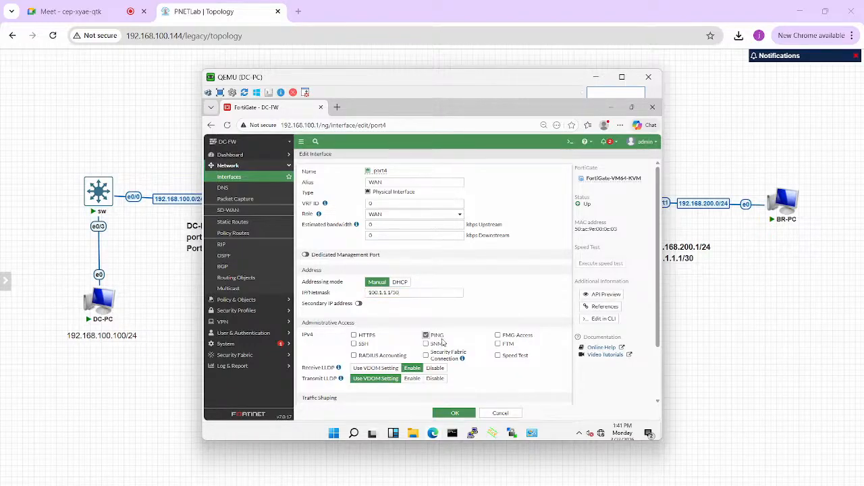
click(455, 413)
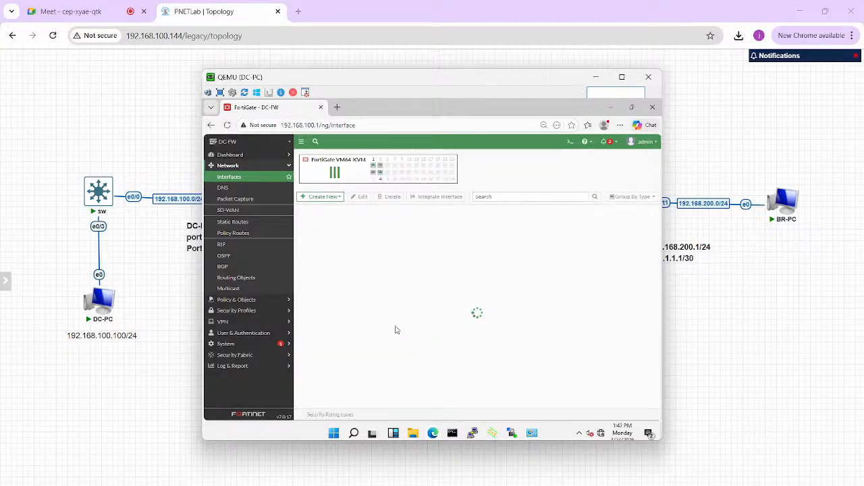
- Check the router's E0/0 address in the topology and create a default static route on DC-FW via gateway 100.1.1.2 through WAN (port4)
click(246, 226)
click(698, 308)
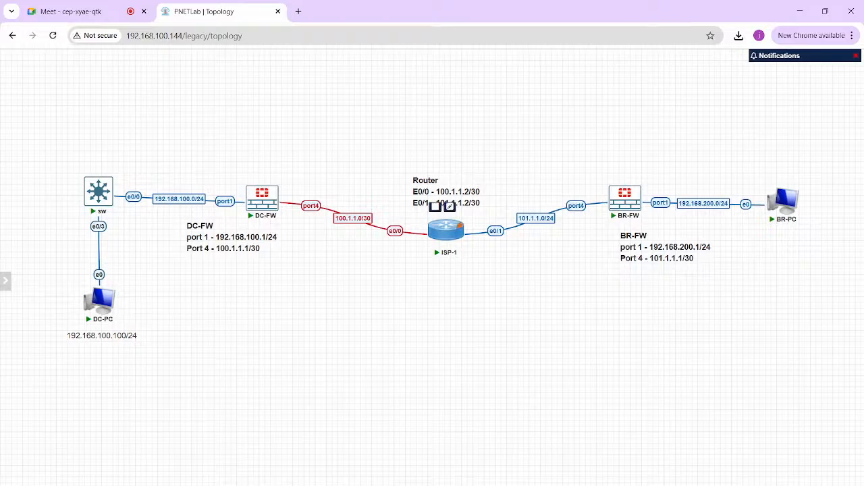
mouse_move(582, 484)
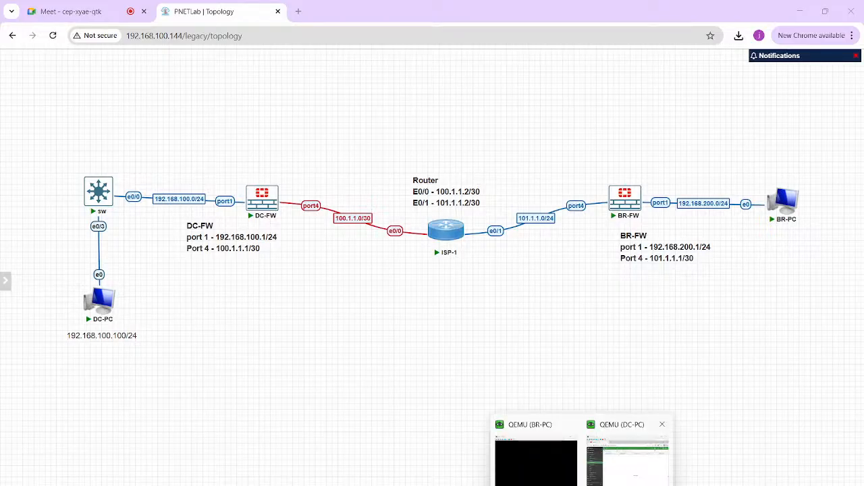
click(628, 453)
click(327, 158)
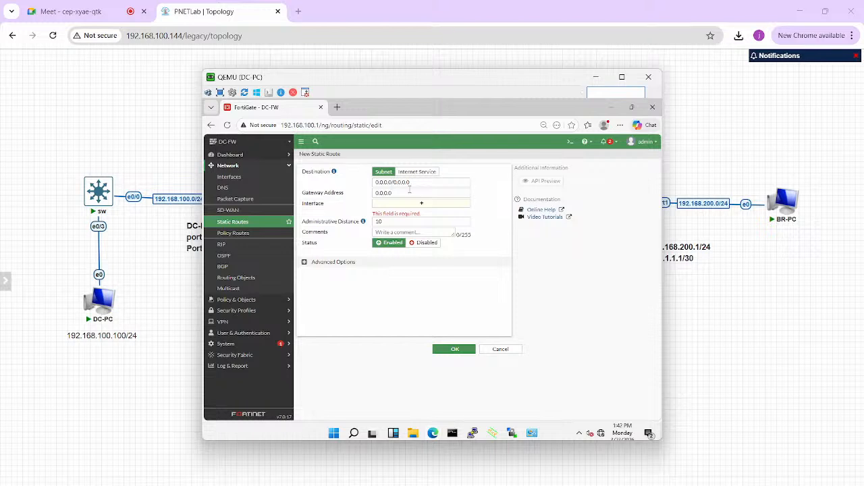
click(409, 192)
text(100.1.1.2)
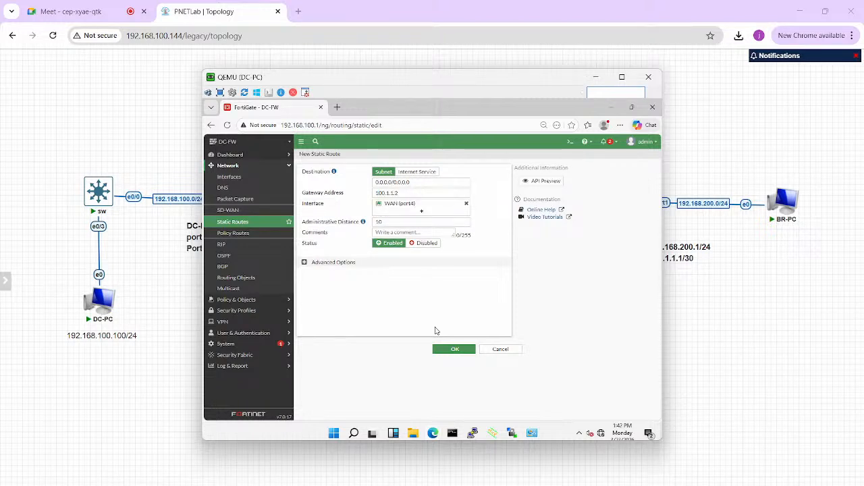
click(455, 349)
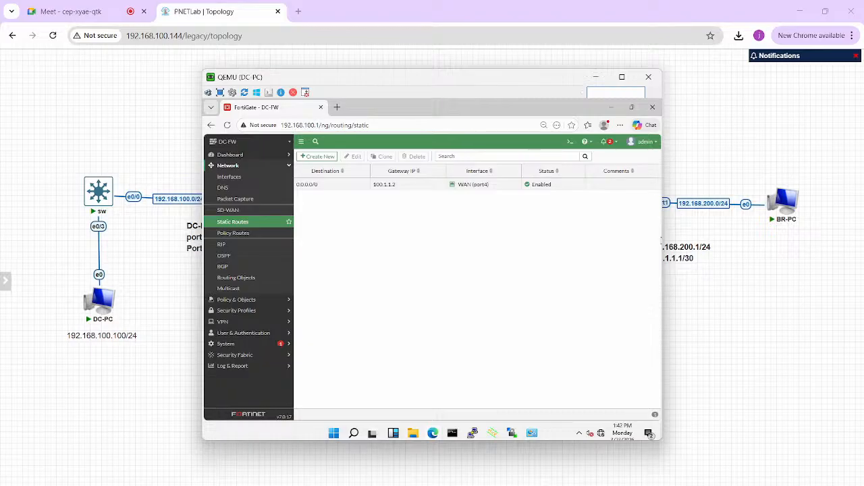
- Ping the ISP router at 100.1.1.2 from DC-FW's CLI console, stop the ping and close the console
click(570, 141)
text(execute )
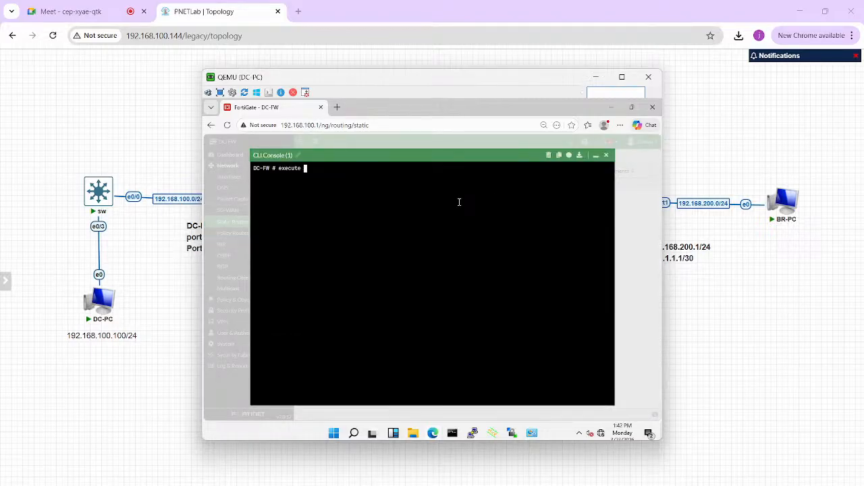
text(ping 100.1.1.2)
key(Return)
key(ctrl+c)
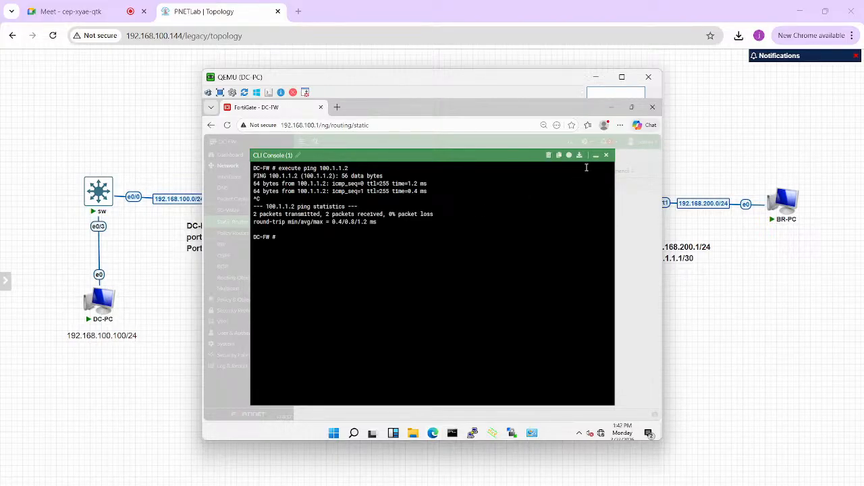
click(606, 156)
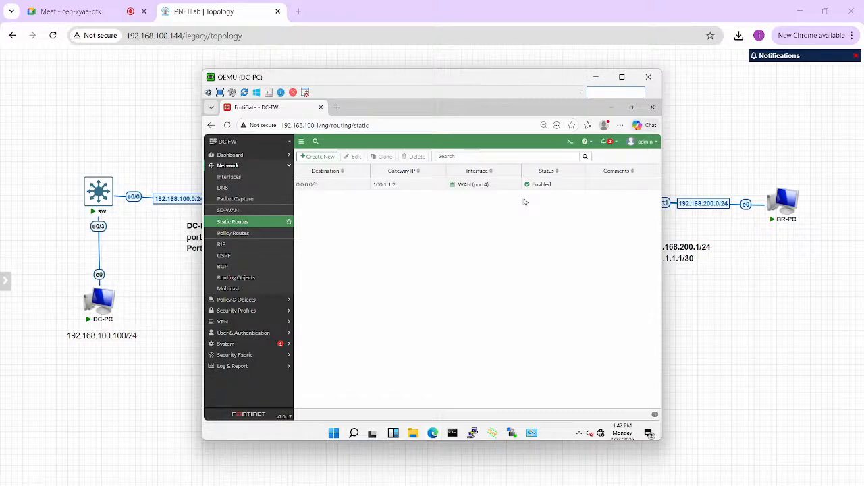
- Open DC-FW's IPsec tunnel list and enlarge the DC-PC console so it fills the whole screen
click(270, 322)
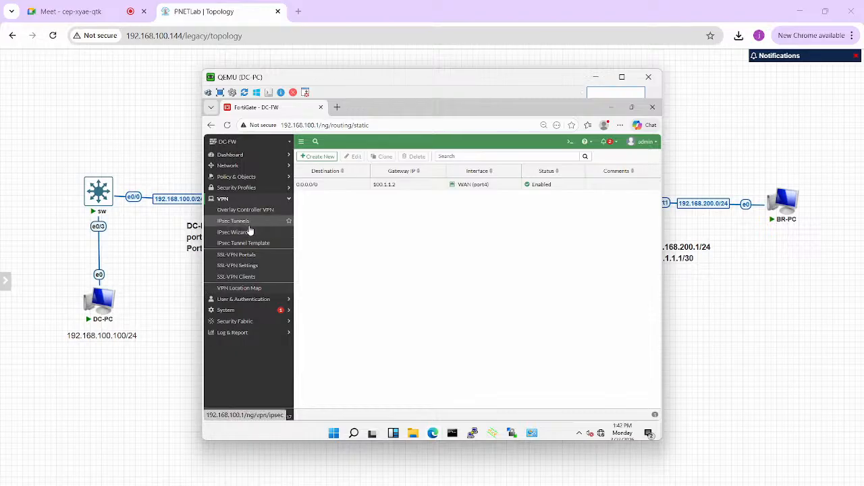
click(249, 227)
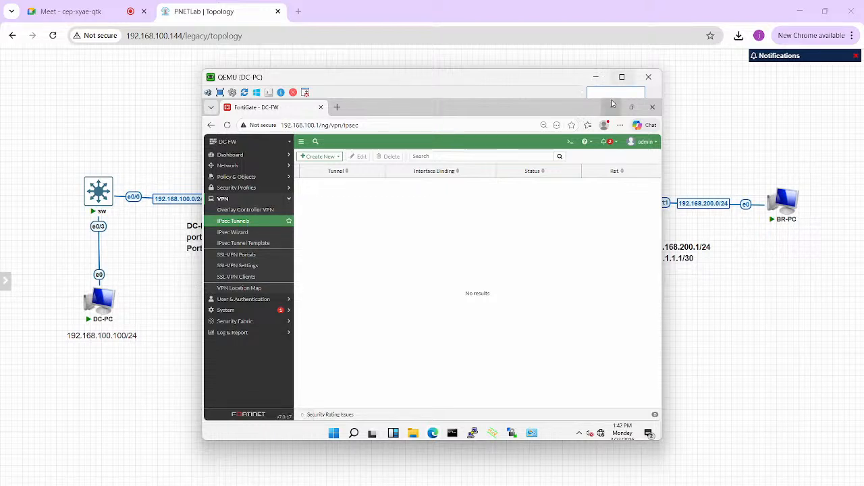
click(622, 76)
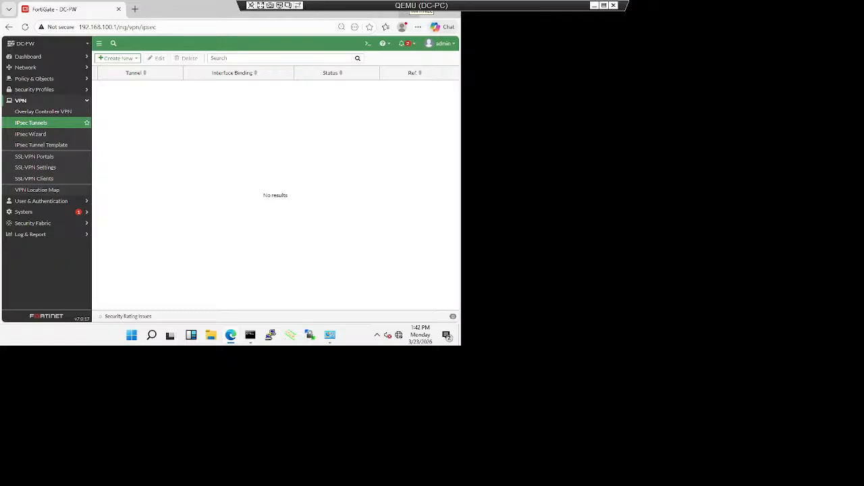
click(260, 6)
click(252, 14)
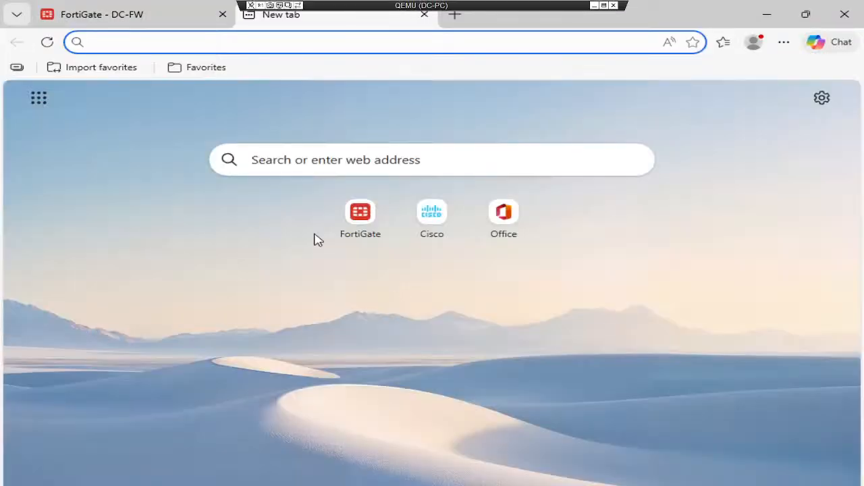
click(178, 21)
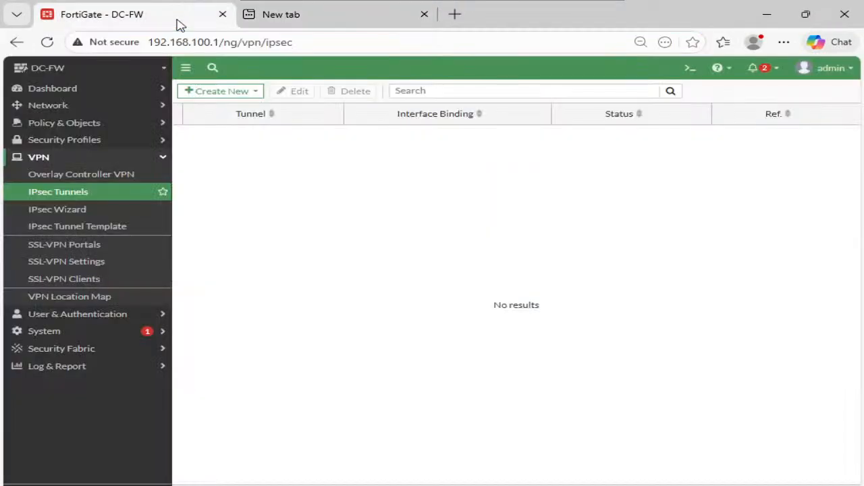
- Start creating a new IPsec tunnel on DC-FW with the Custom template type
click(251, 93)
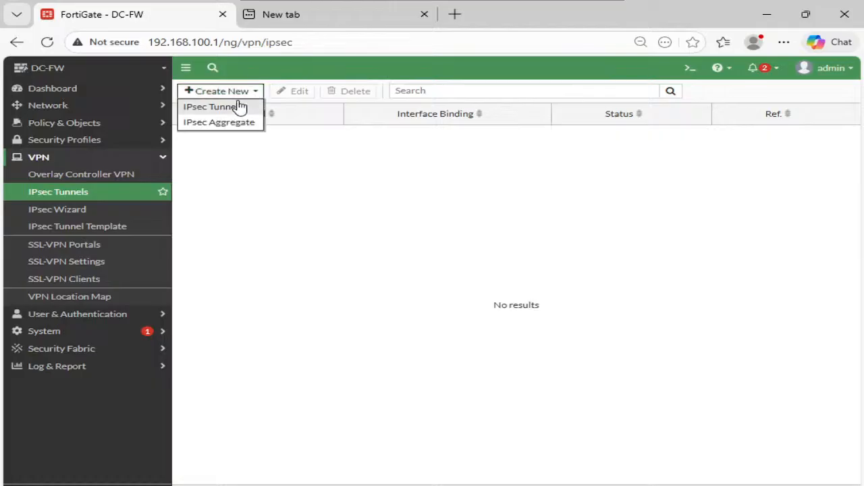
click(236, 106)
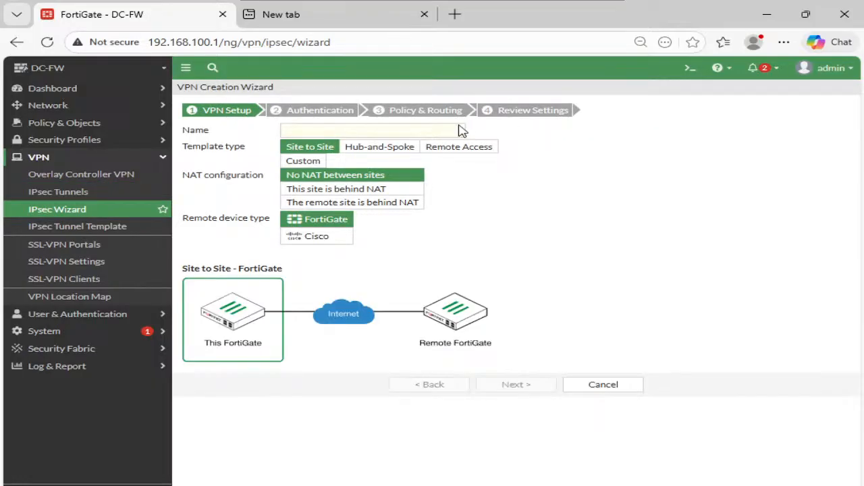
click(317, 163)
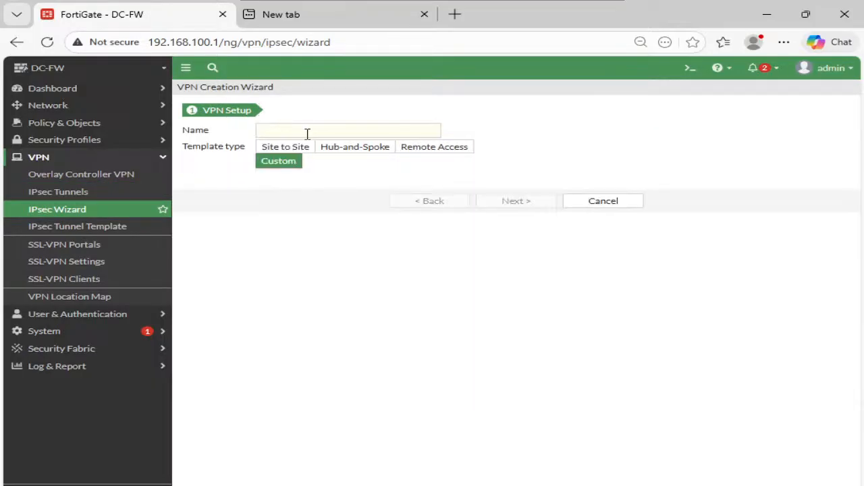
click(308, 129)
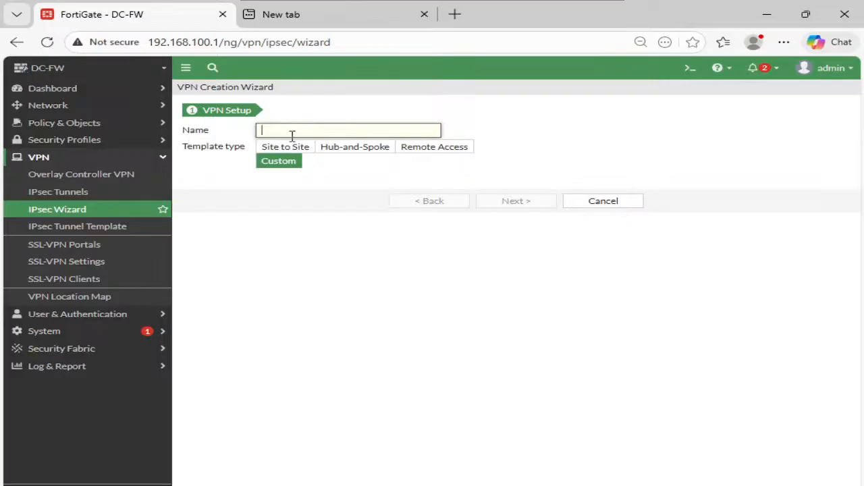
click(289, 147)
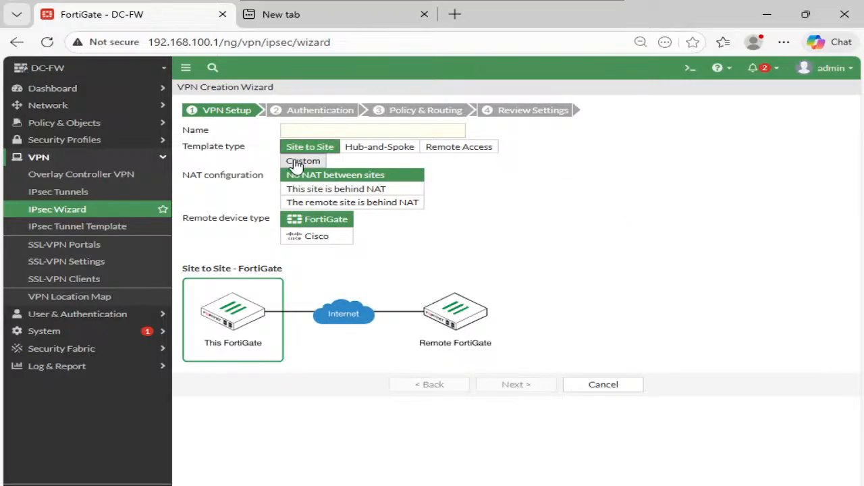
click(305, 162)
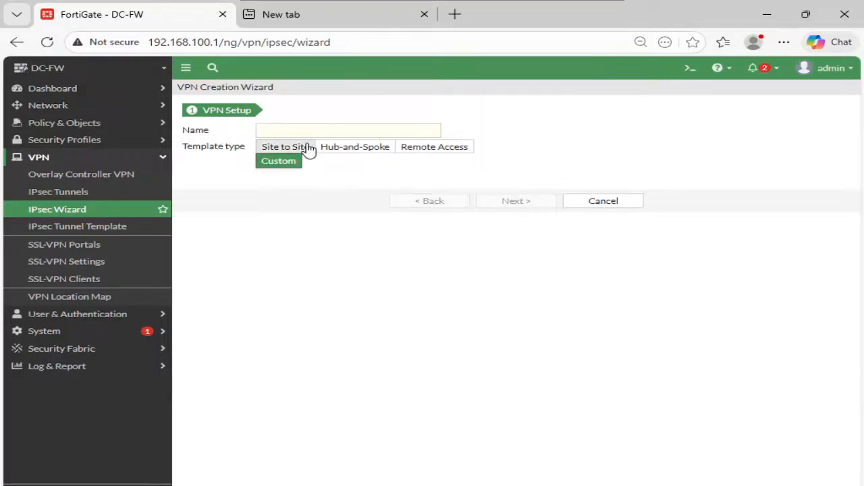
click(308, 131)
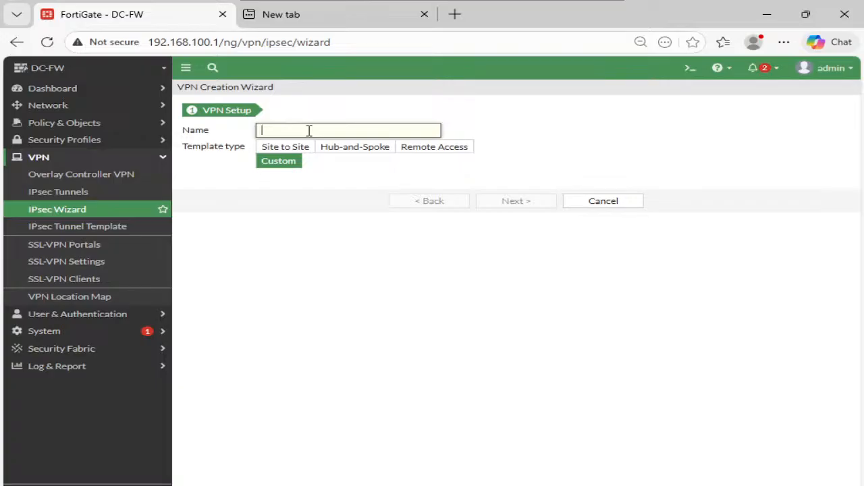
- Enter DC- as the start of the tunnel name, declining Sticky Keys and keeping the Custom template
text(D)
key(shift)
key(shift)
key(shift)
key(shift)
key(shift)
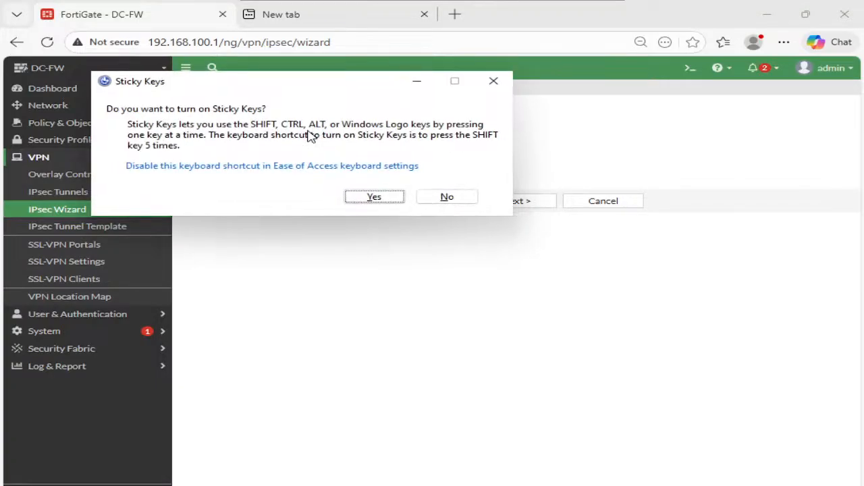
click(447, 197)
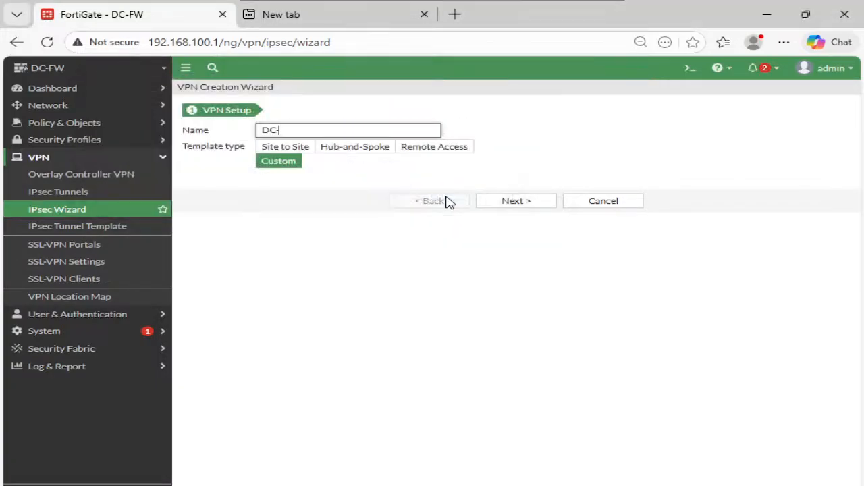
text(-)
click(287, 149)
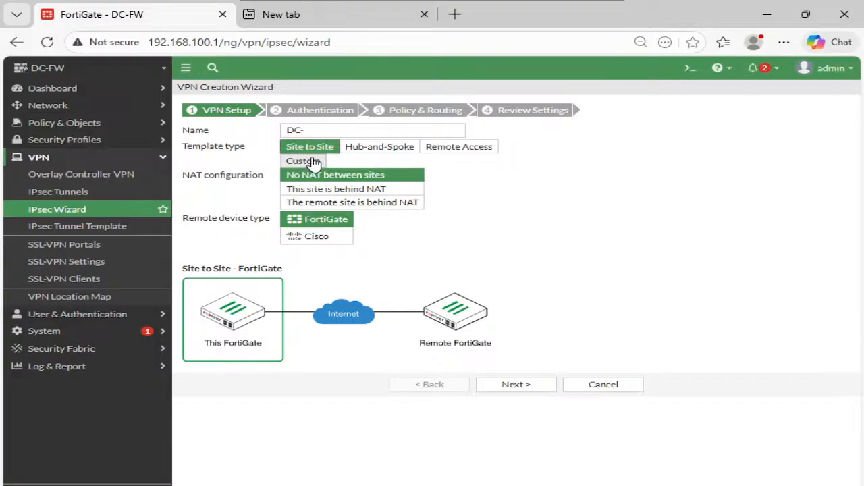
click(301, 162)
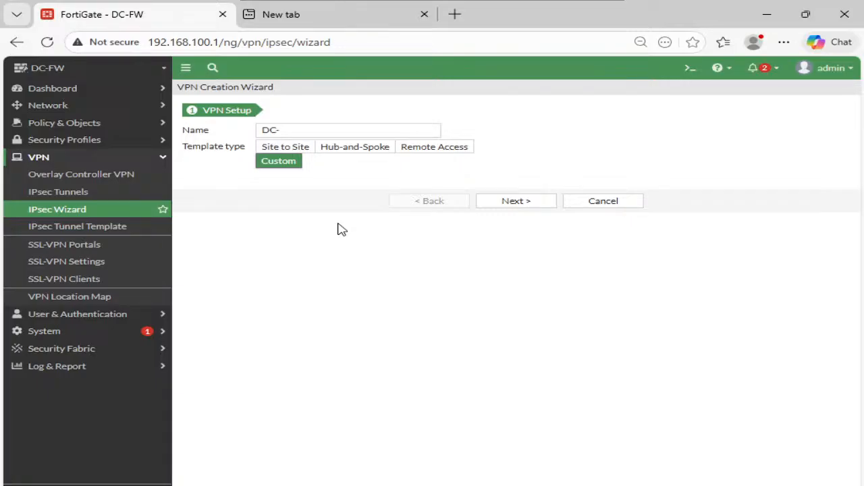
- Check the Site-A VPN parameters in OneNote, complete the tunnel name as DC-BR and continue to the tunnel settings
click(304, 132)
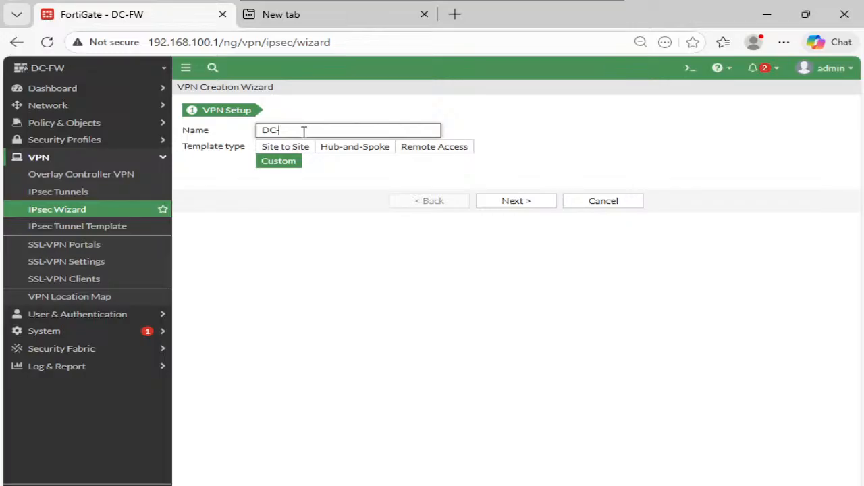
mouse_move(542, 12)
click(593, 3)
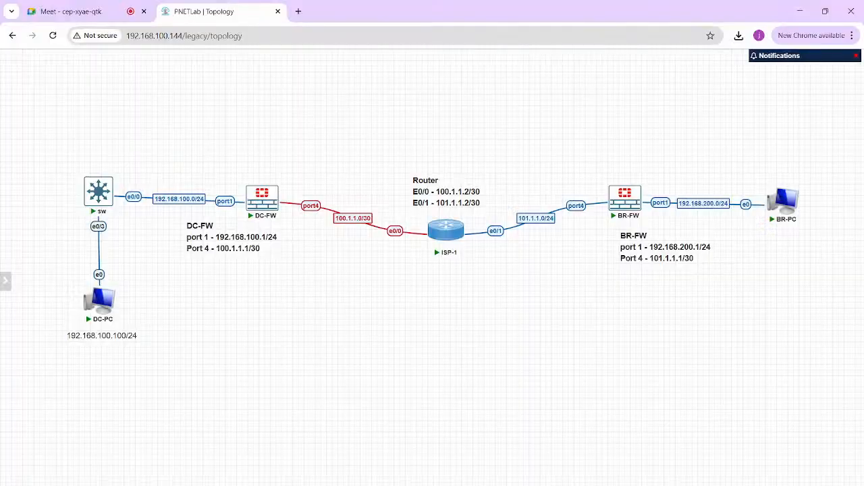
click(486, 483)
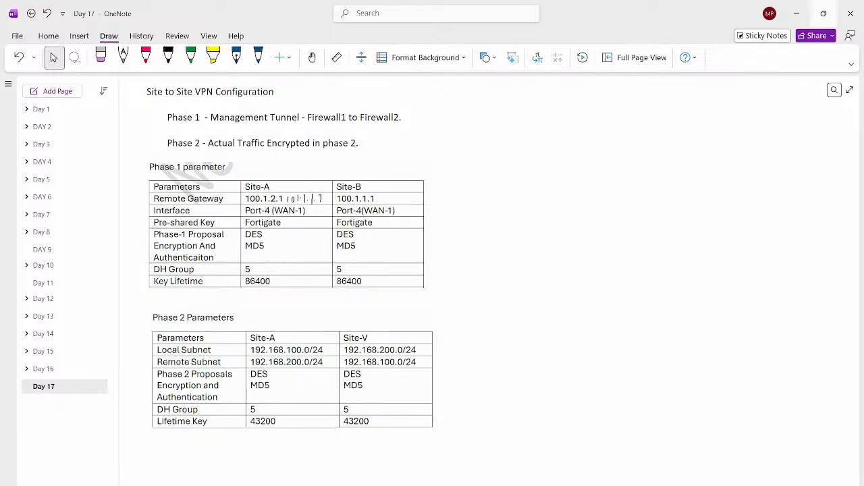
click(797, 14)
mouse_move(581, 485)
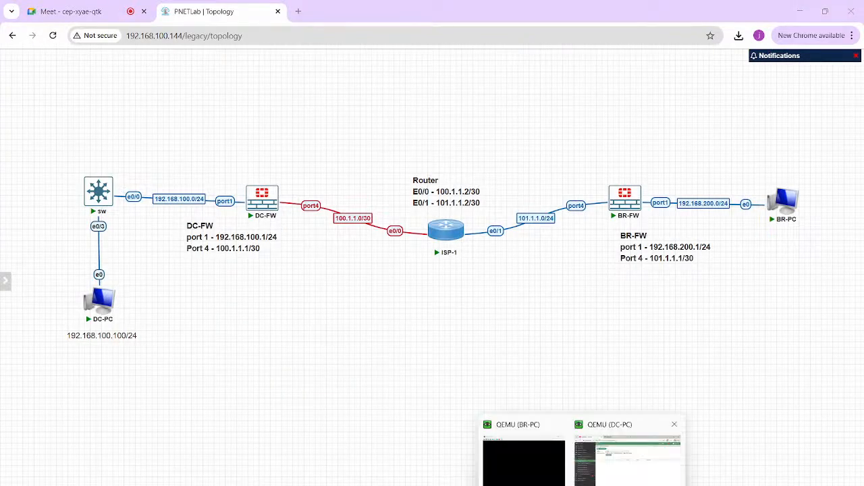
click(627, 463)
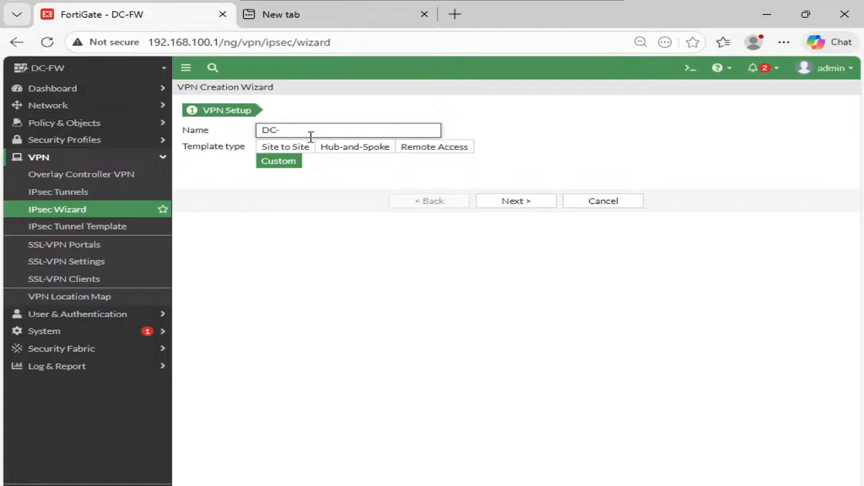
click(533, 201)
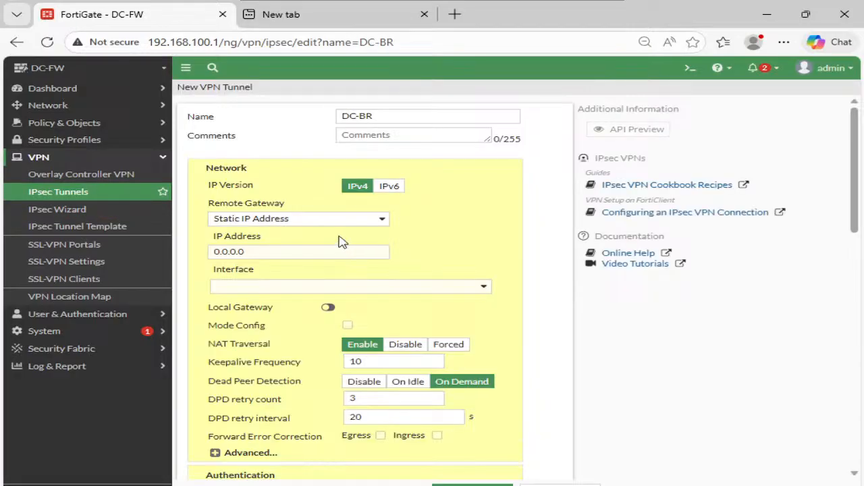
- Set the tunnel's remote gateway IP address to 101.1.1.1 and its interface to WAN (port4)
click(277, 254)
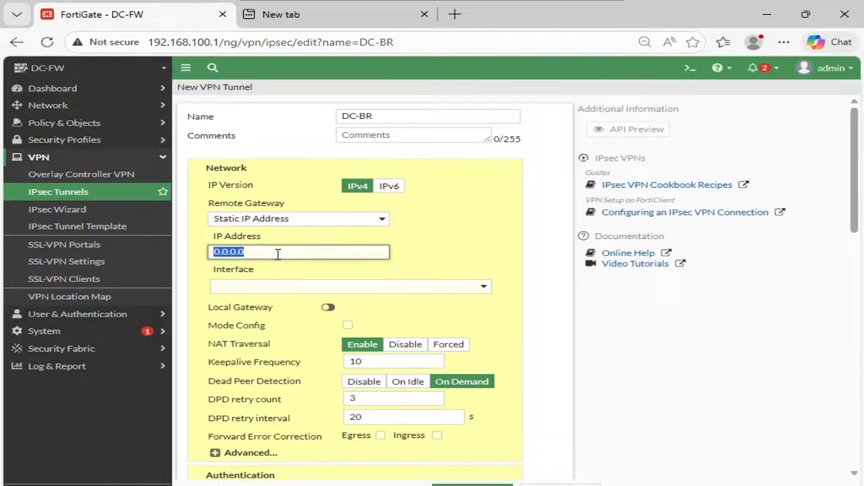
text(101)
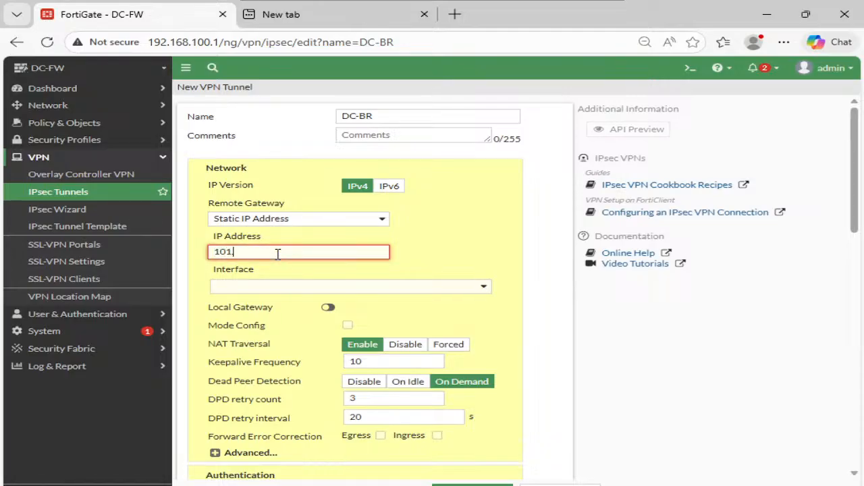
text(.1.1.1)
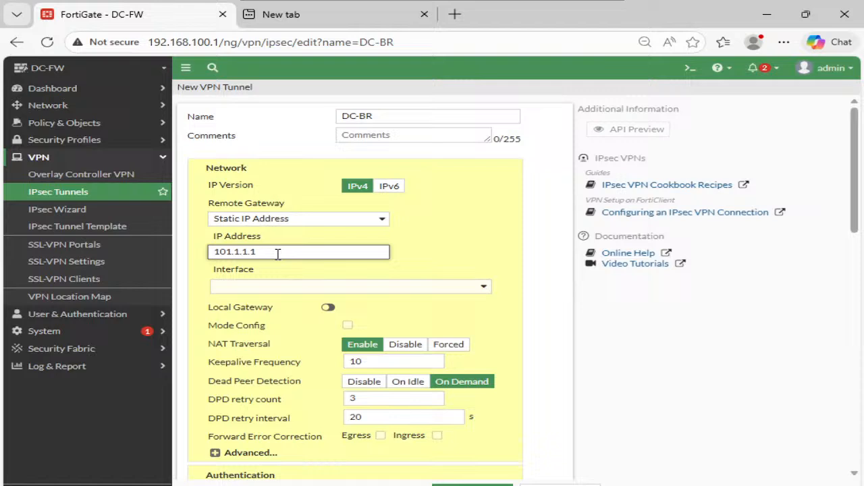
click(314, 290)
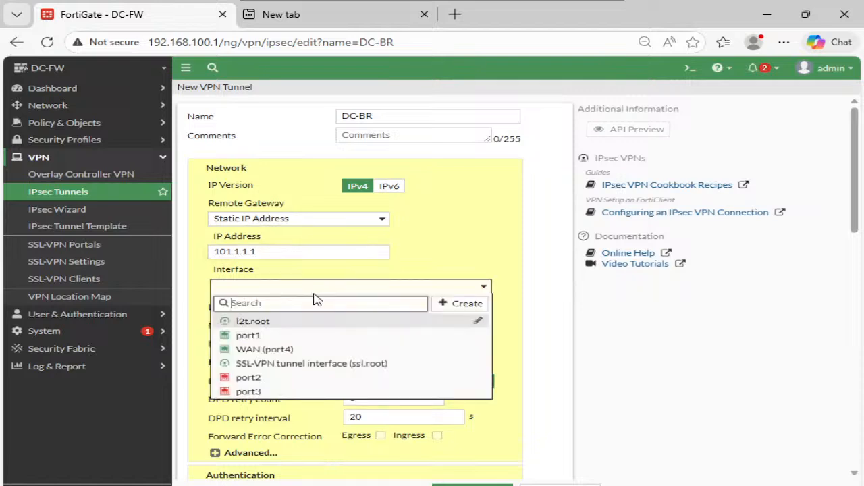
click(258, 350)
click(268, 290)
click(268, 294)
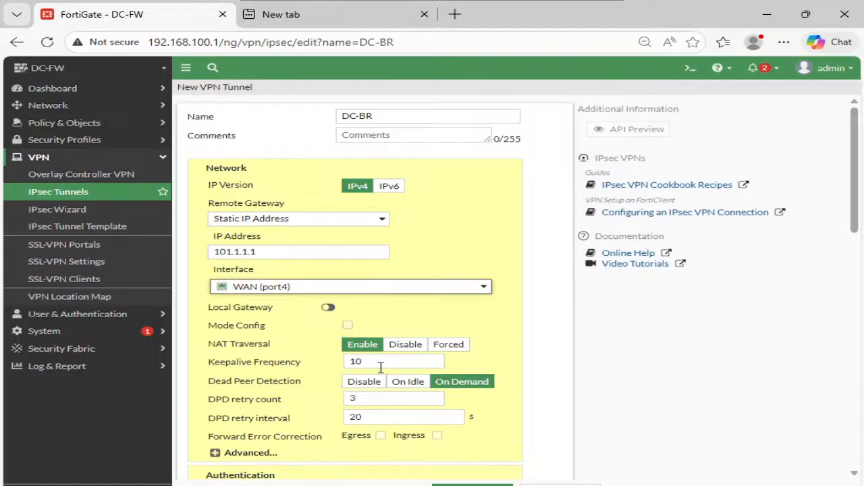
- Enter the pre-shared key for the tunnel's authentication and set the IKE version to 2
scroll(380, 343, down, 2)
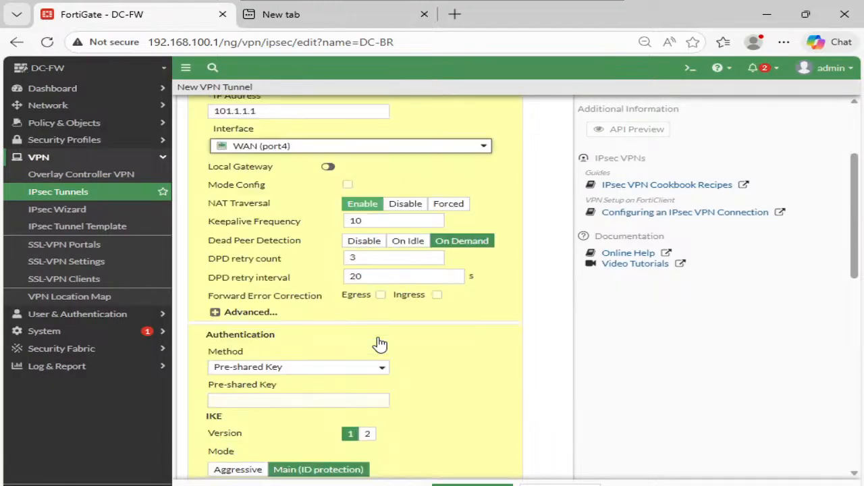
click(279, 398)
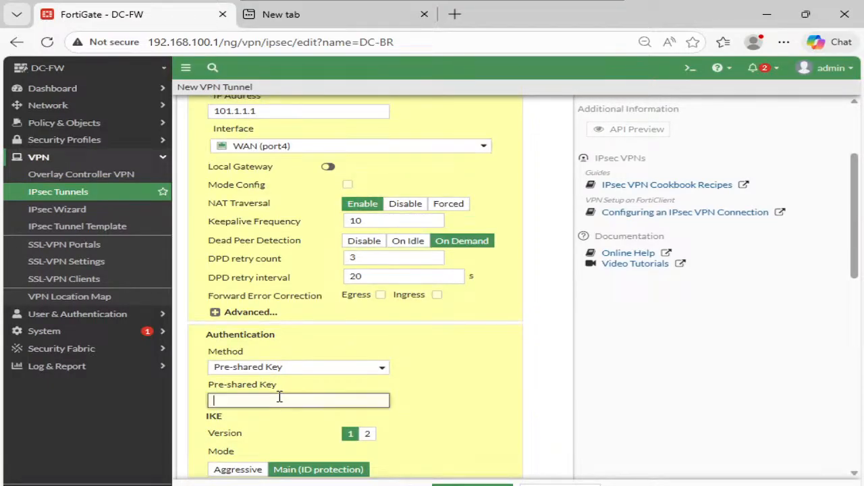
text(••••••••)
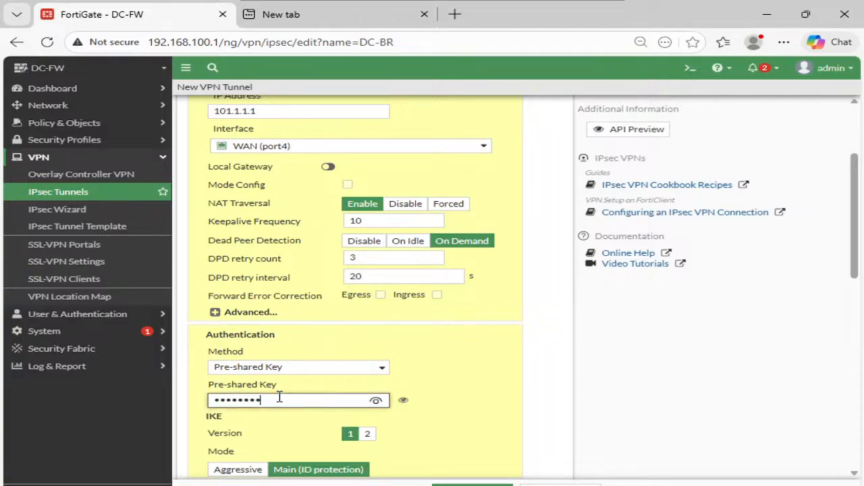
scroll(280, 398, down, 1)
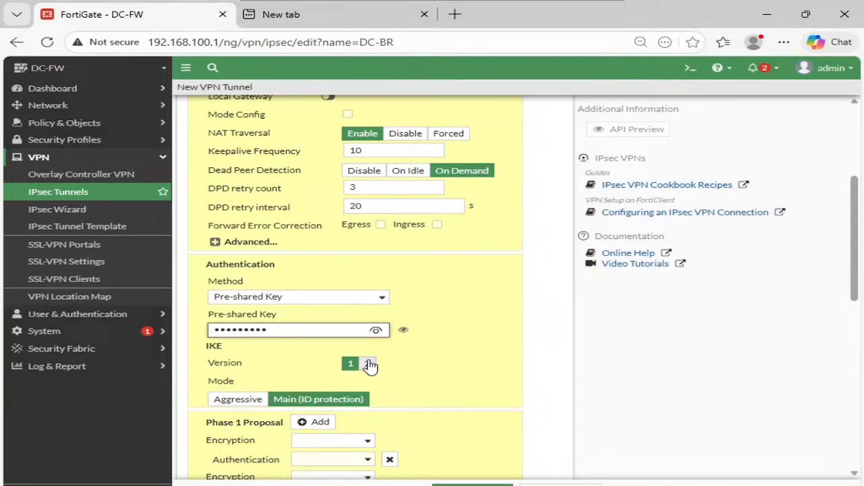
click(367, 363)
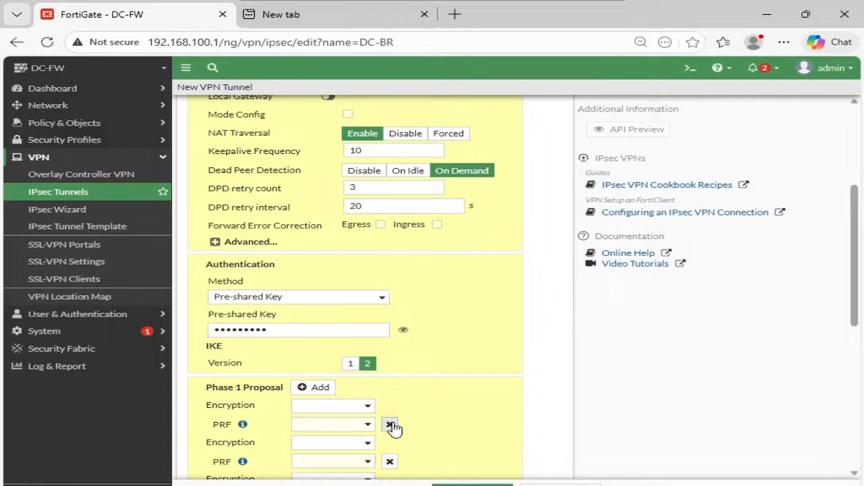
- Reduce the Phase 1 proposal to a single entry with DES encryption and MD5 authentication, keeping only Diffie-Hellman group 5
click(390, 426)
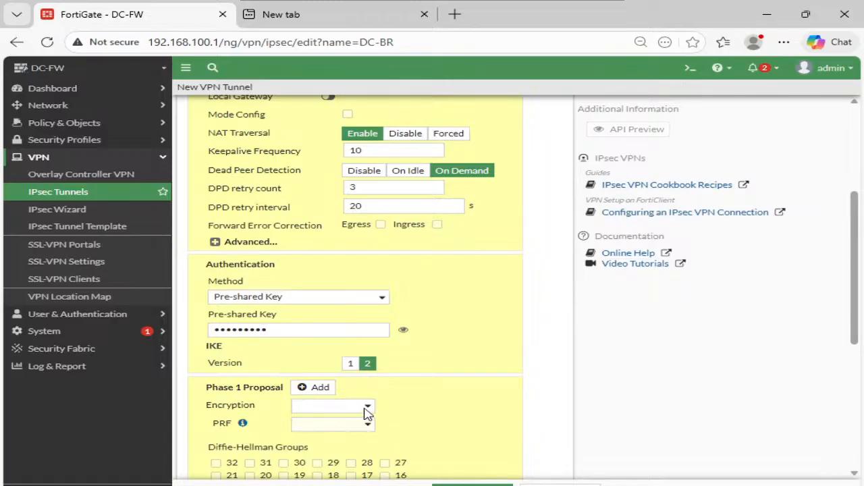
click(366, 408)
click(344, 442)
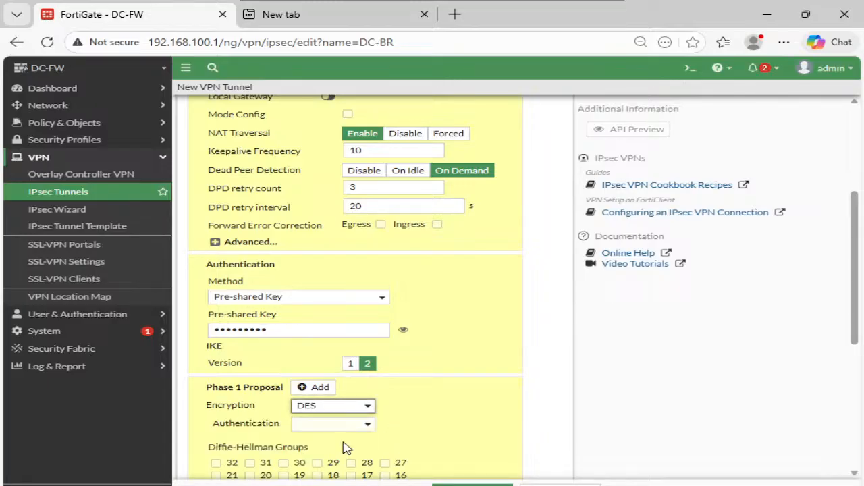
click(351, 429)
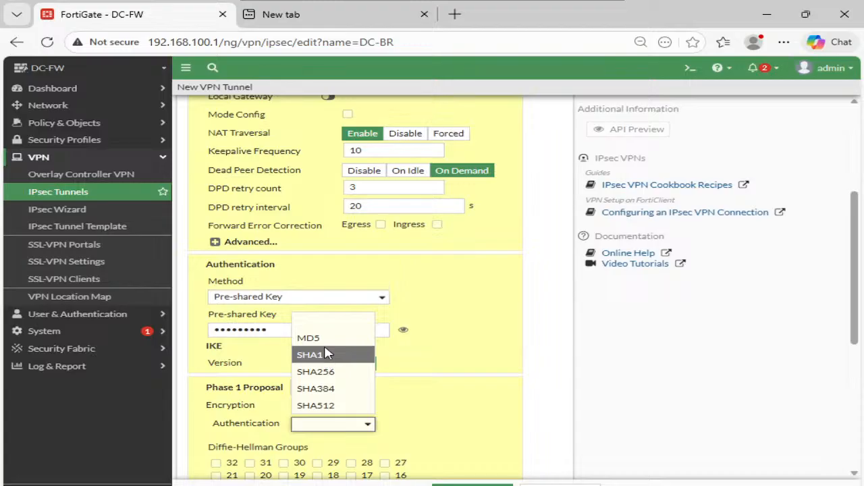
click(317, 338)
scroll(408, 376, down, 1)
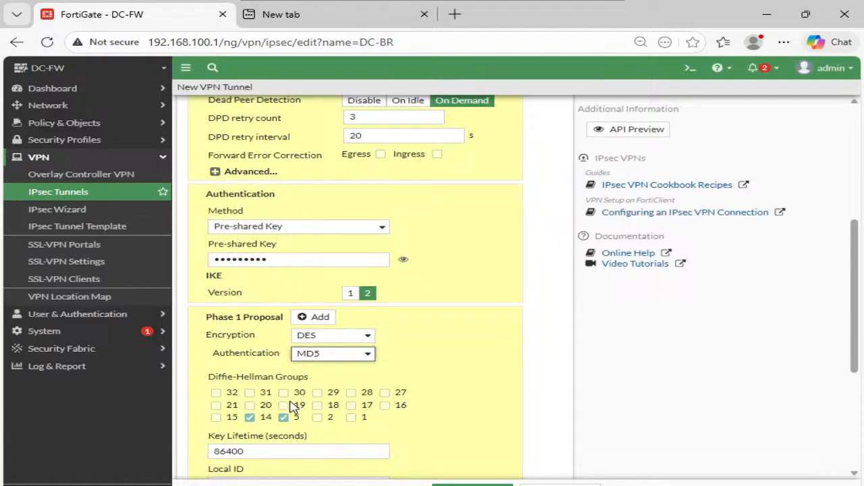
click(249, 417)
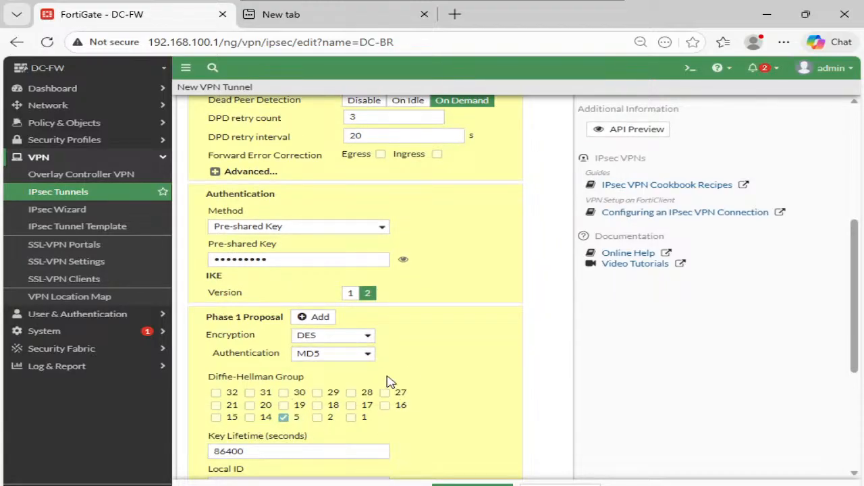
- Set the Phase 2 selector's local subnet to 192.168.100.0/24 and its remote subnet to 192.168.200.0/24
scroll(385, 380, down, 2)
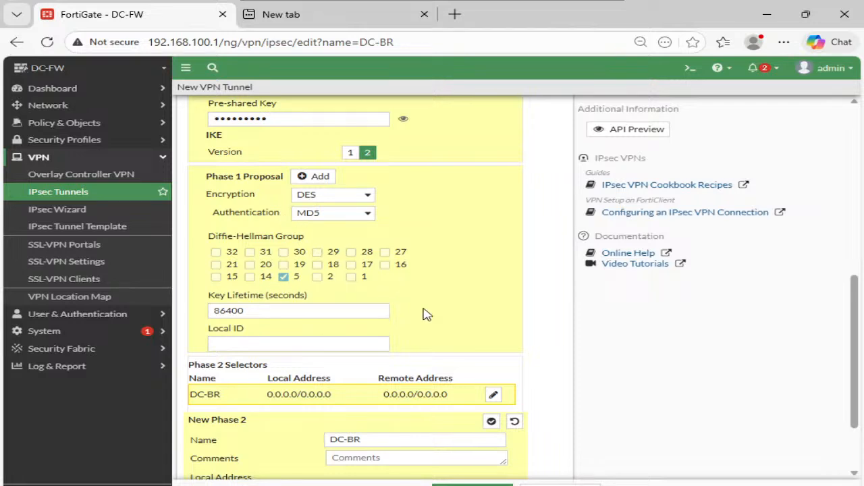
scroll(469, 358, down, 1)
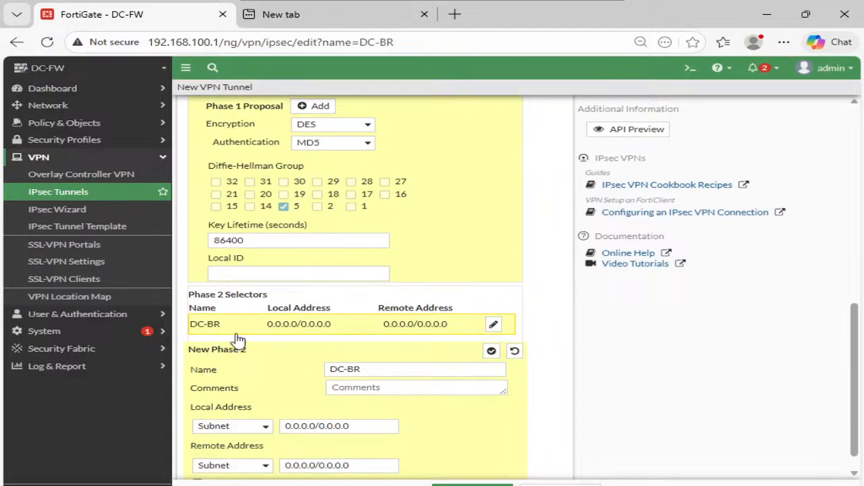
scroll(404, 387, down, 1)
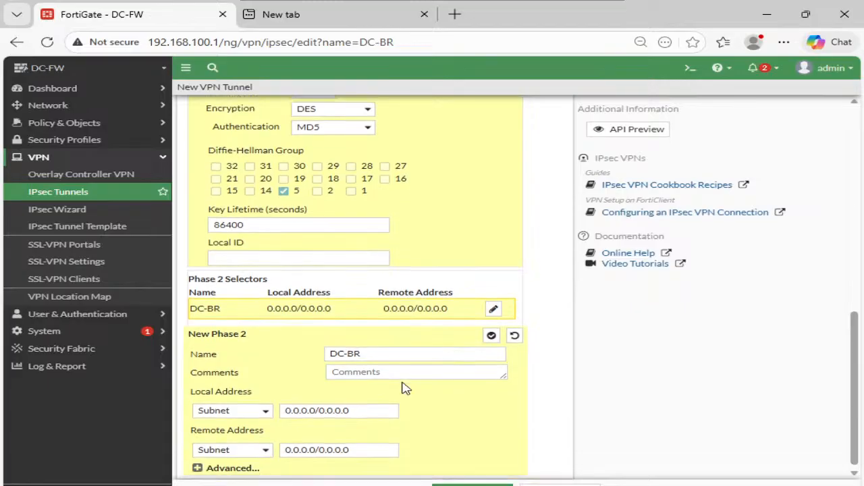
triple_click(361, 395)
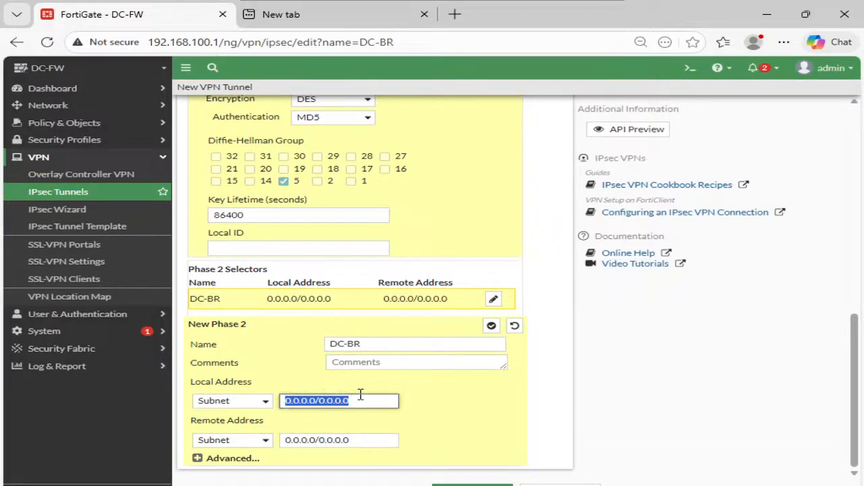
text(192.168.100.0/24)
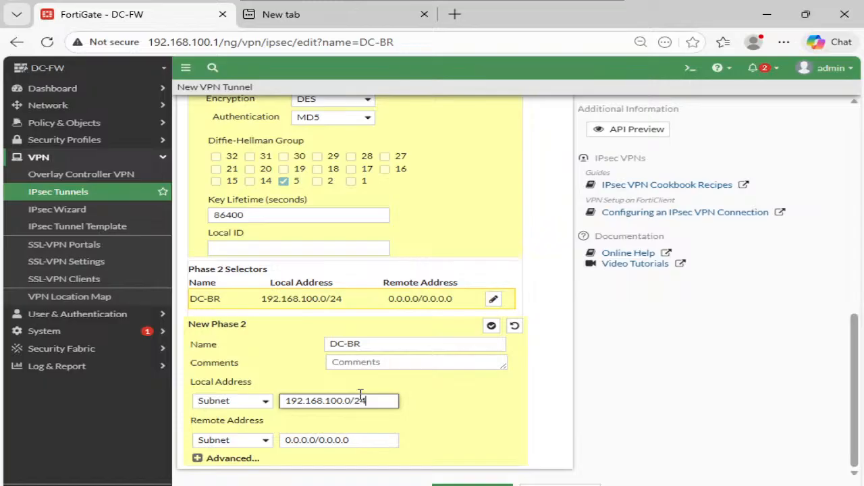
triple_click(369, 439)
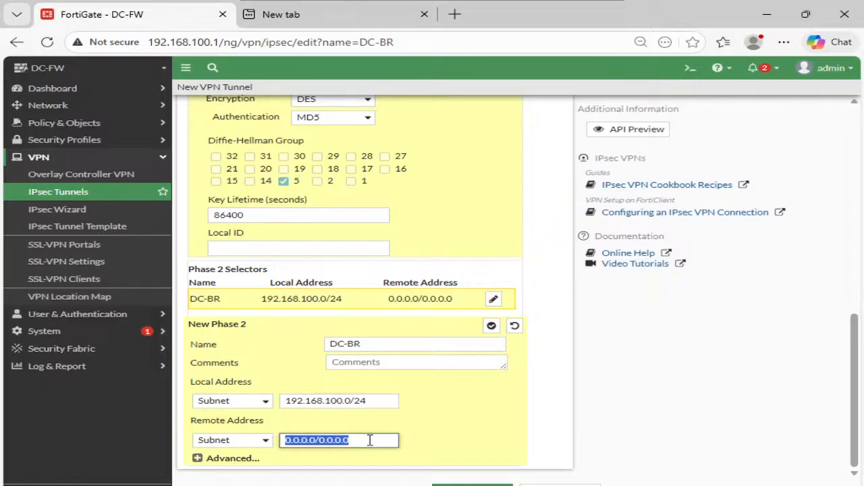
text(192.168.20)
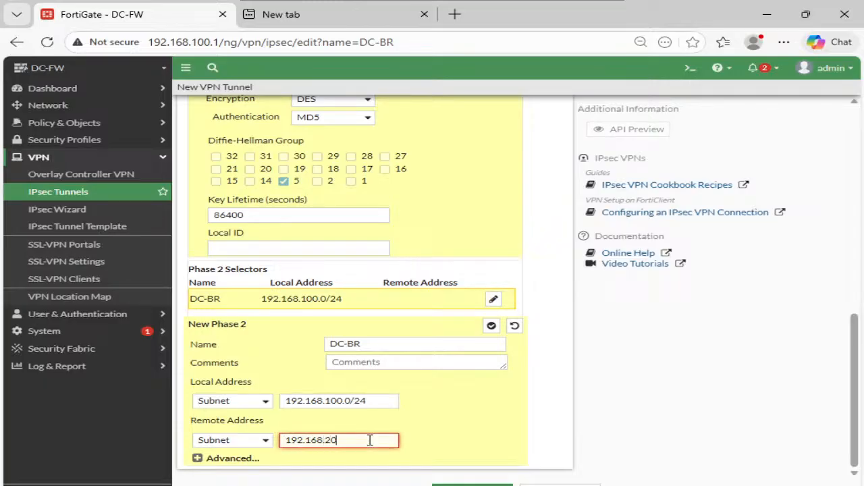
text(0.0/24)
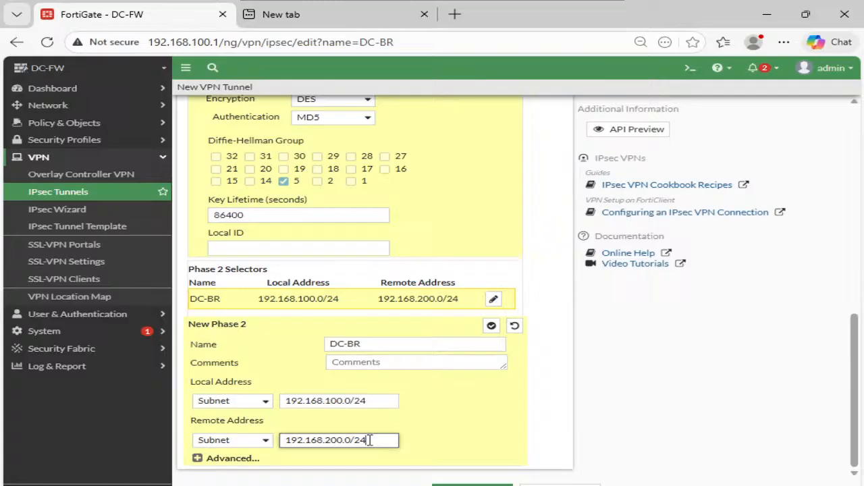
click(577, 411)
- In the advanced Phase 2 proposal, set DES encryption with MD5 authentication and remove all other encryption entries
click(228, 462)
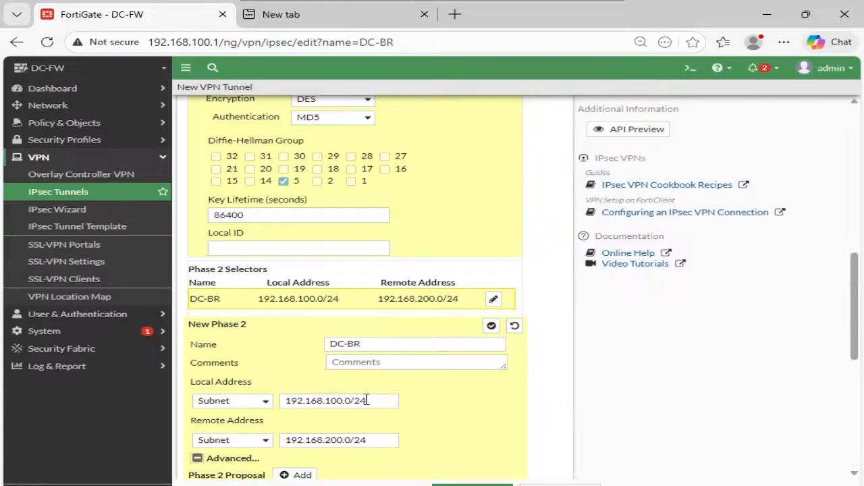
scroll(367, 401, down, 2)
click(314, 354)
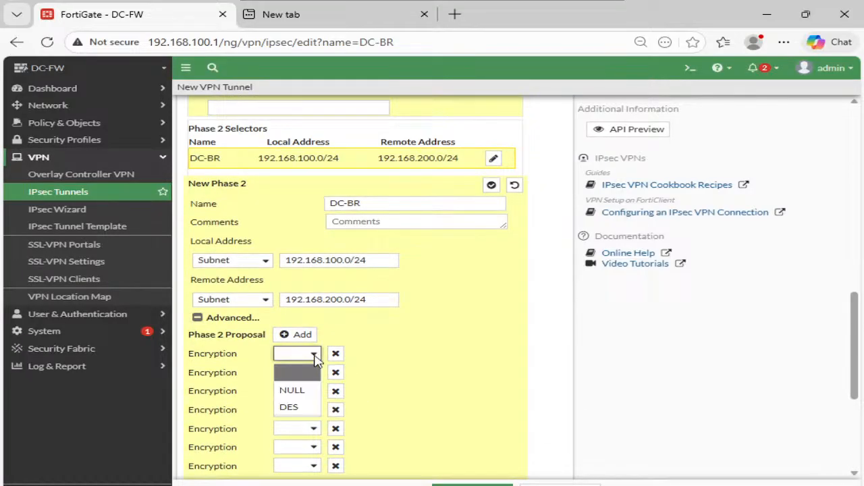
click(314, 354)
click(314, 354)
click(296, 408)
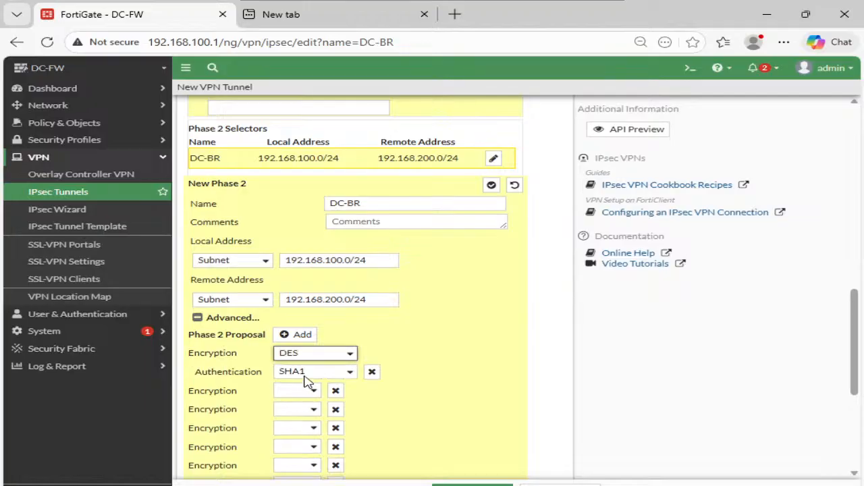
click(309, 372)
click(306, 407)
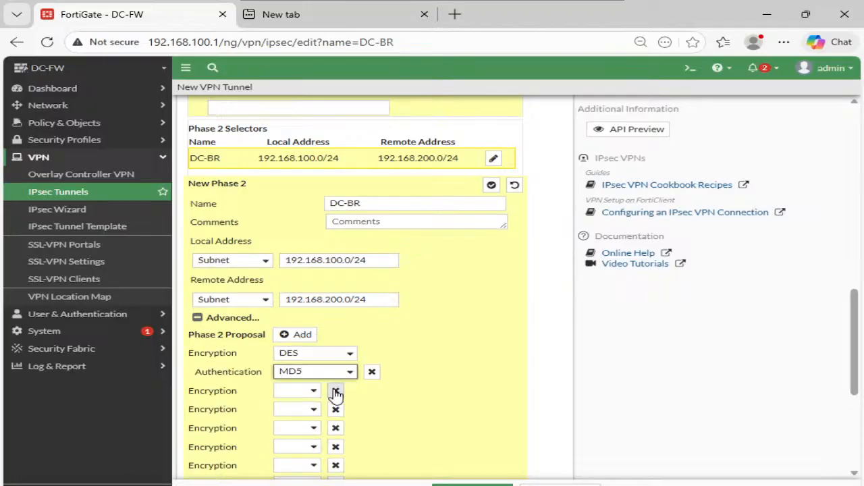
click(336, 391)
click(335, 391)
click(335, 391)
click(335, 391)
click(335, 391)
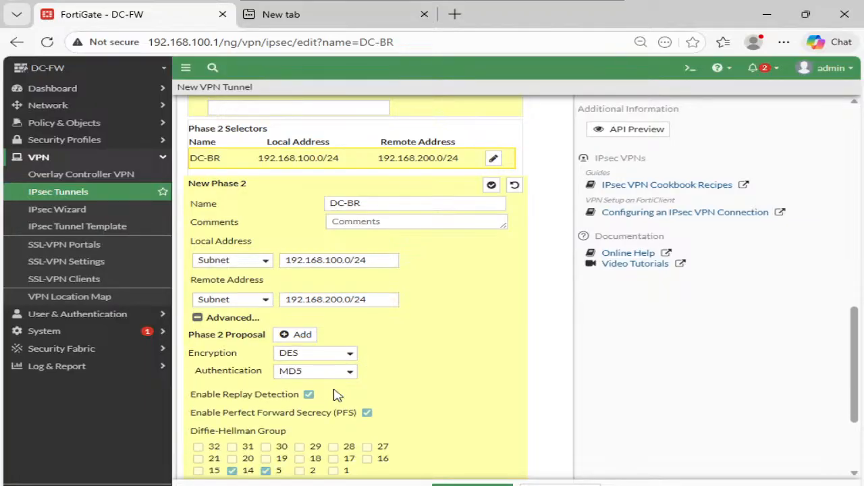
- Keep only Diffie-Hellman group 5 for Phase 2, review the tunnel settings and save the DC-BR tunnel
scroll(340, 399, down, 1)
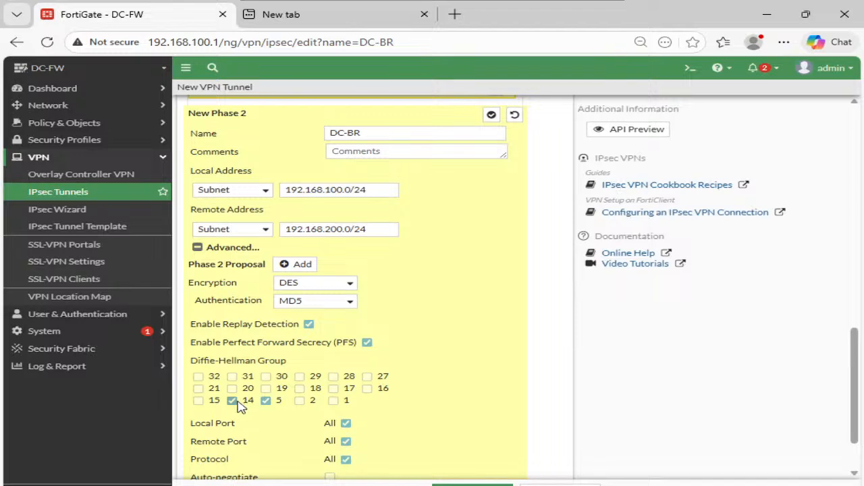
click(232, 400)
scroll(312, 399, down, 1)
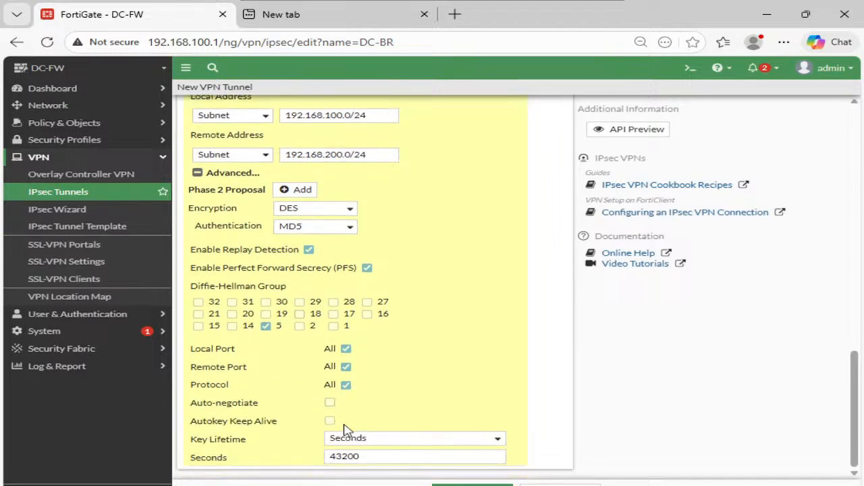
scroll(521, 349, up, 3)
scroll(524, 348, up, 3)
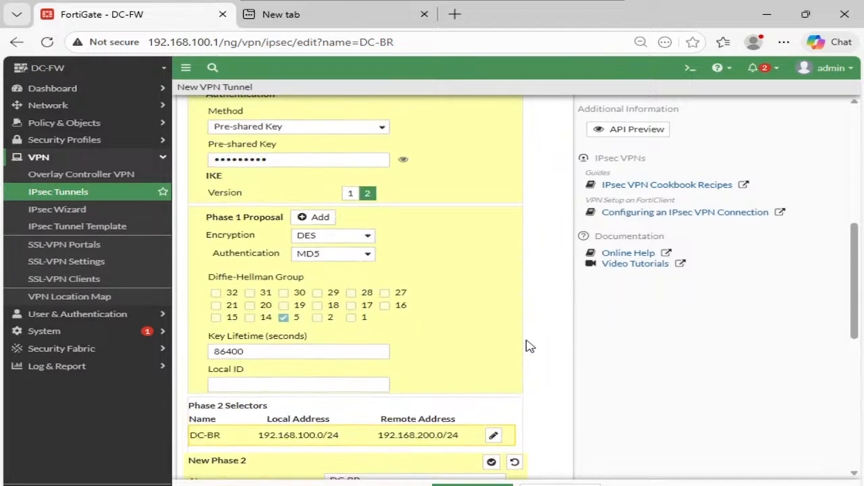
scroll(528, 347, up, 5)
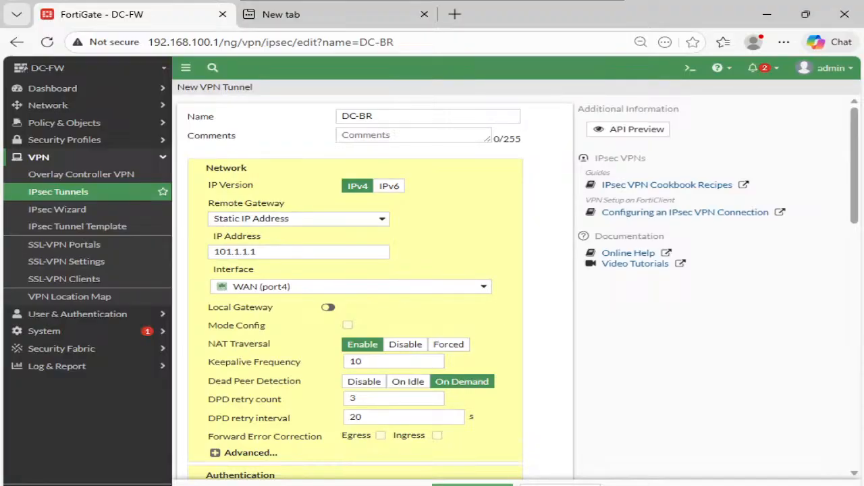
click(476, 483)
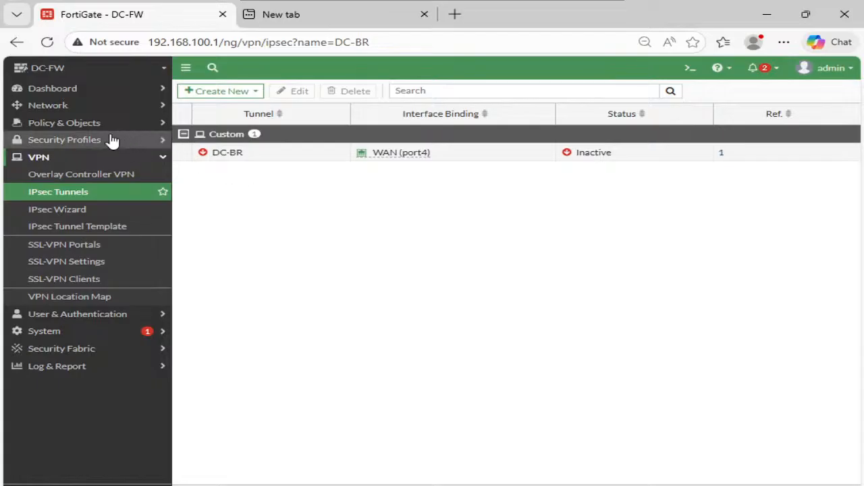
- Start a new static route on DC-FW and assign the DC-BR tunnel as its interface
click(79, 105)
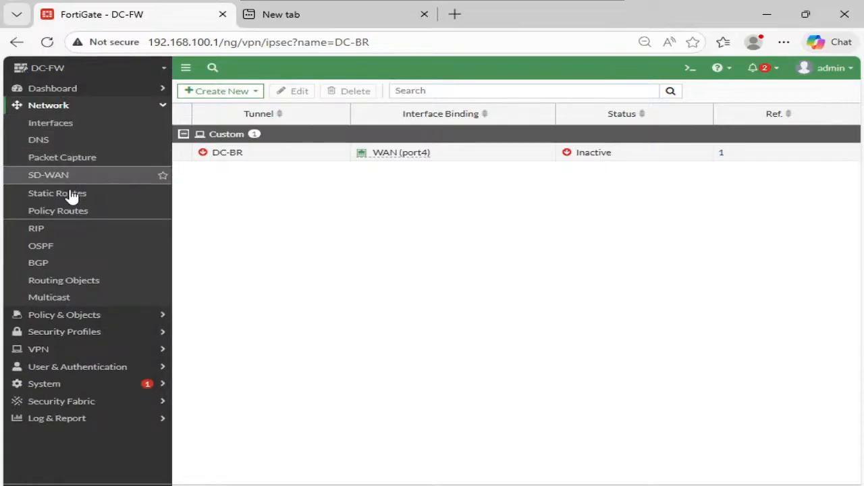
click(68, 194)
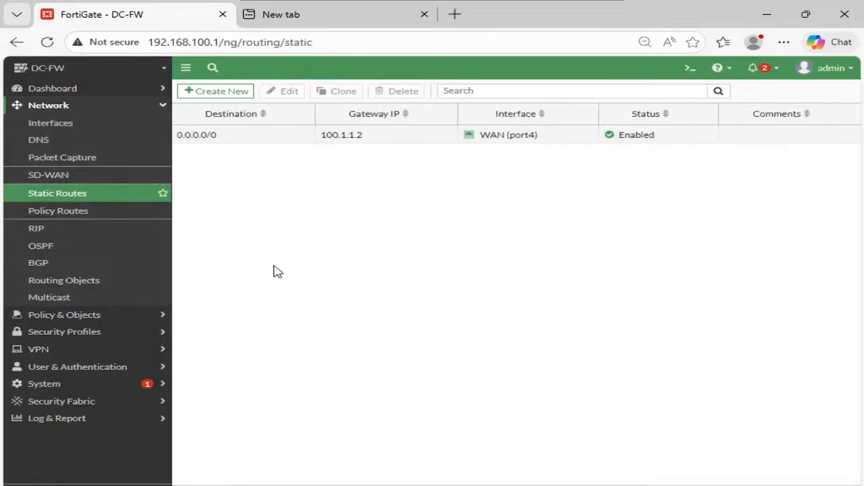
click(209, 135)
click(215, 91)
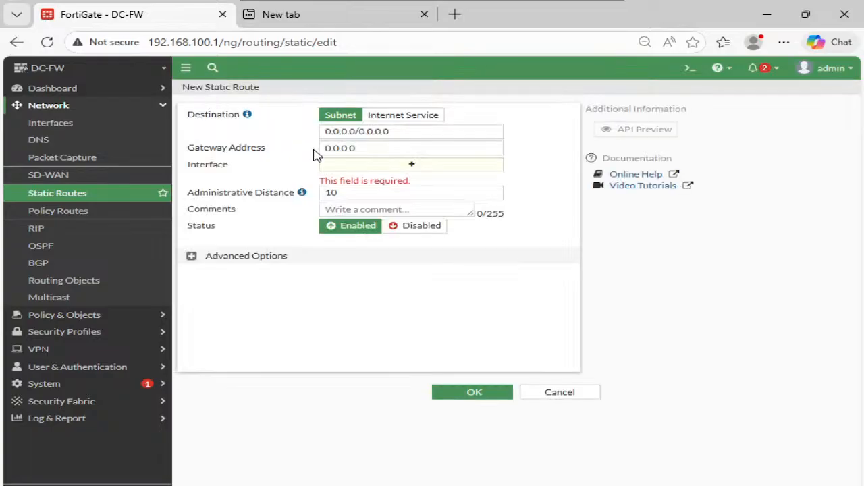
click(409, 168)
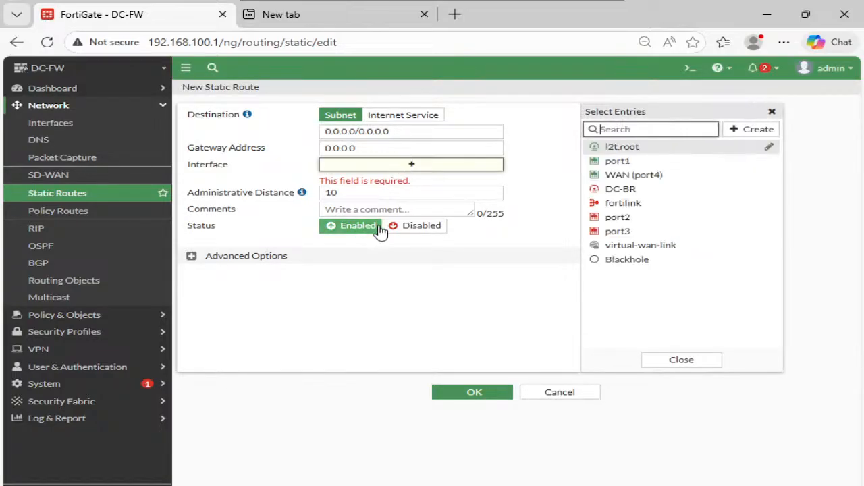
click(638, 189)
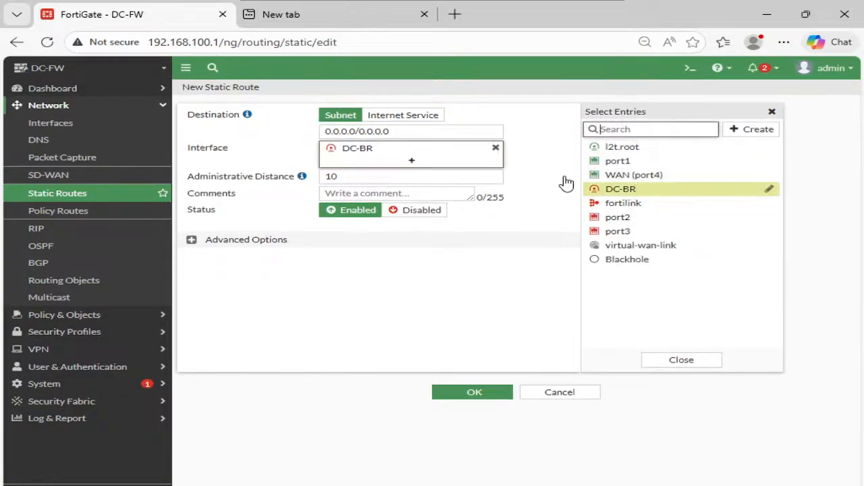
- Set the static route's destination subnet to 192.168.200.0/24 and save the route
double_click(413, 132)
key(ctrl+a)
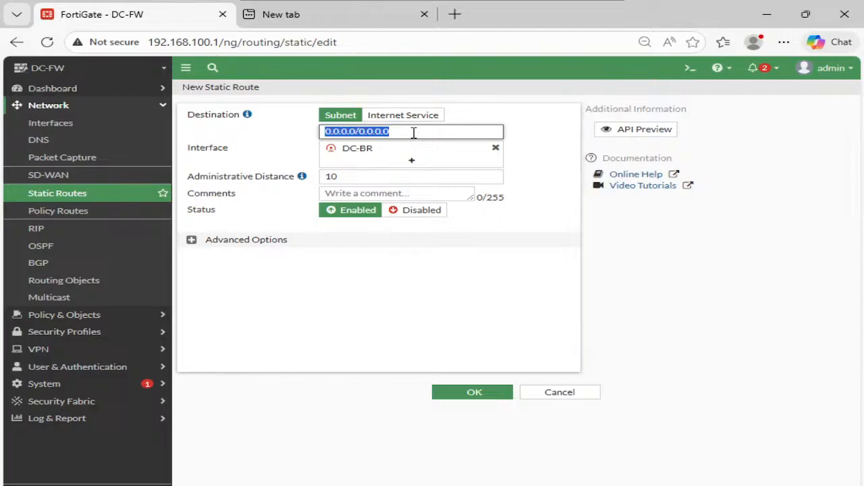
text(192.168.200.0/24)
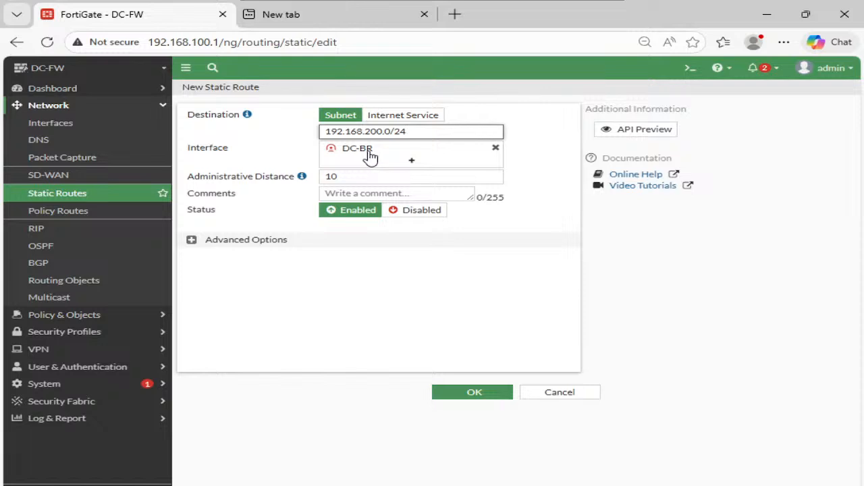
click(488, 395)
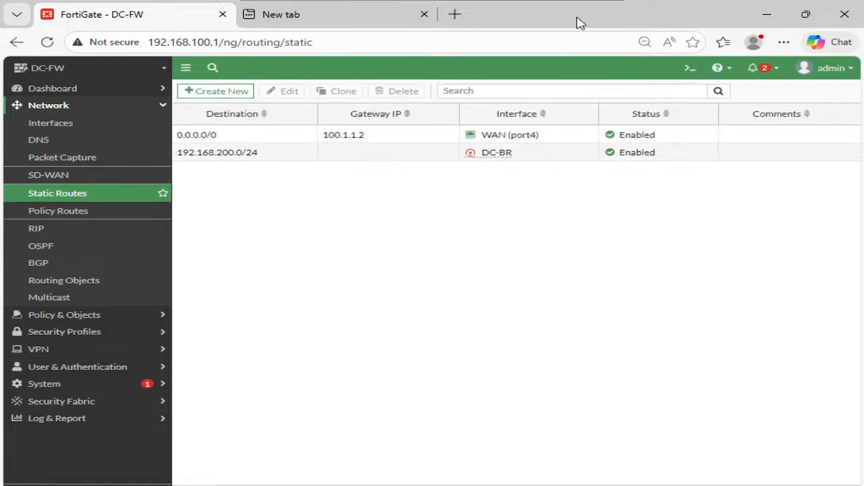
- Switch to the Day 17 page in OneNote and start a note headed "Stages" beside the parameter tables
mouse_move(578, 20)
click(594, 4)
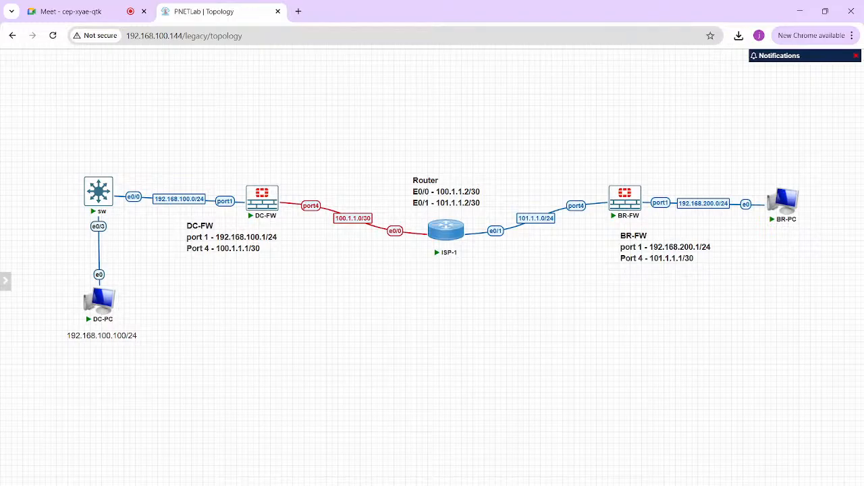
key(alt+Tab)
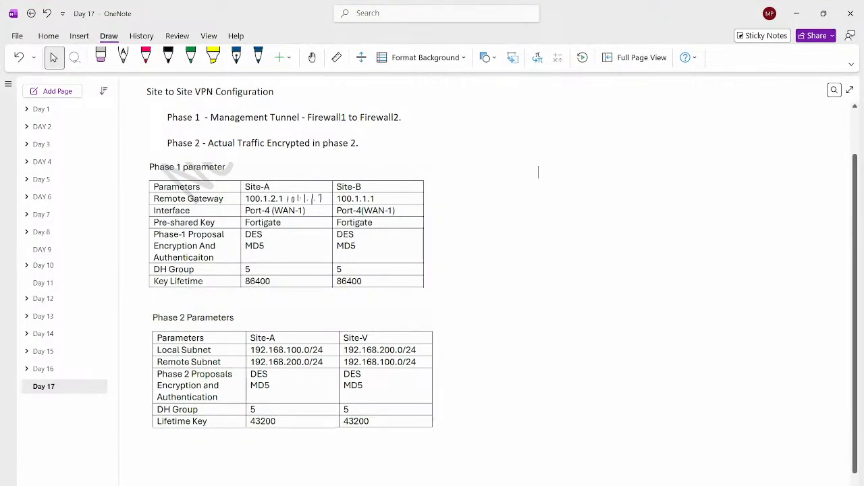
text(Phase)
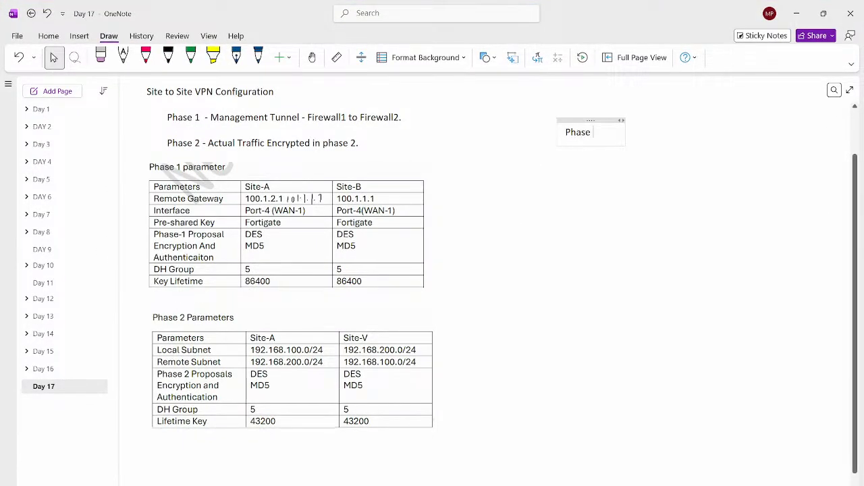
key(BackSpace)
key(BackSpace)
key(BackSpace)
key(BackSpace)
key(BackSpace)
text(Stages)
key(Return)
key(Return)
- List "Stage 1 - VPN Config", "Stage 2 - Routing" and "Stage 3 - Security policy" under the Stages heading
text(St)
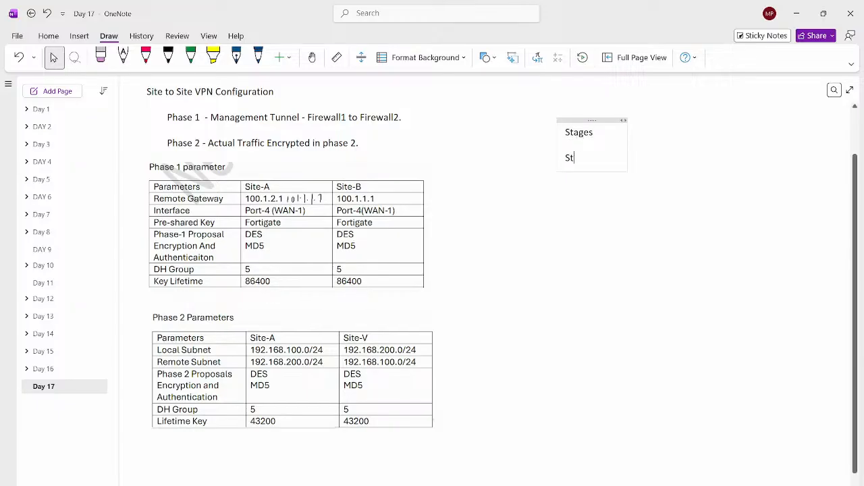
text(age 1 - VPN Config)
key(Return)
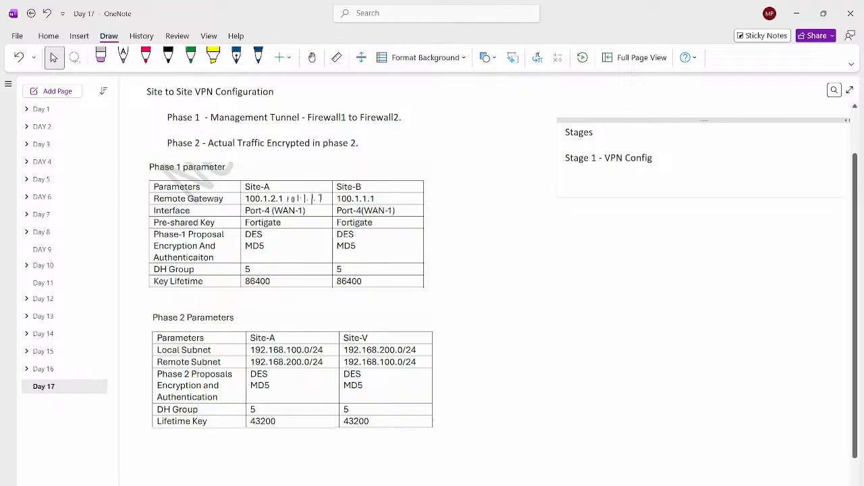
text(Stage 2 - Routing)
key(Return)
text(Stage )
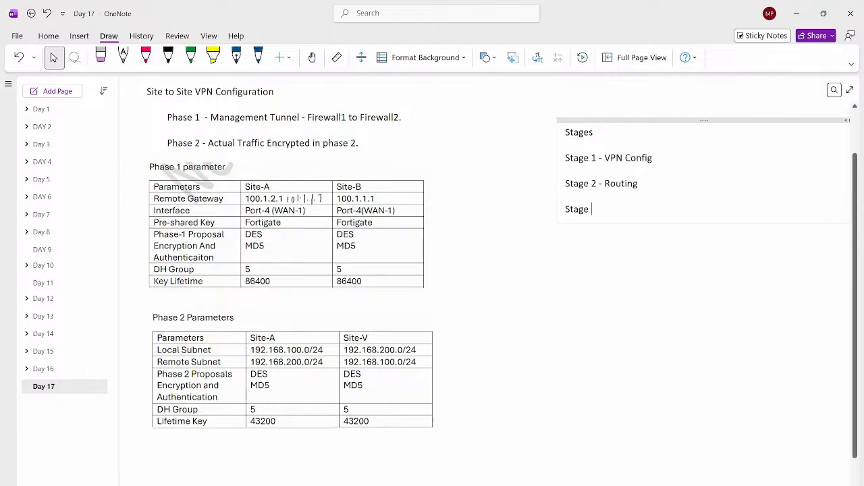
text(3 -)
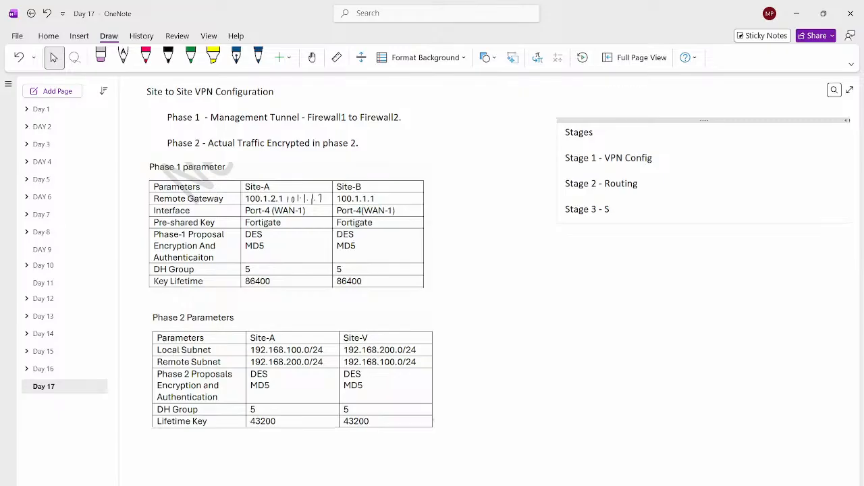
text( Security policy)
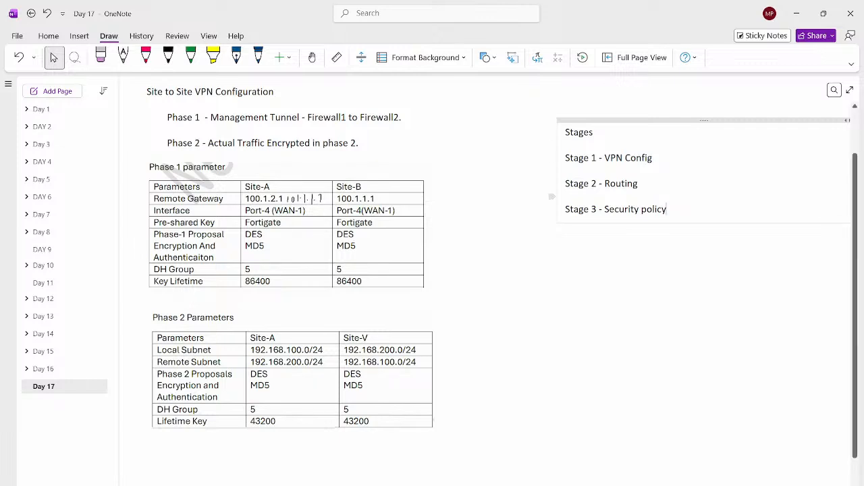
key(Return)
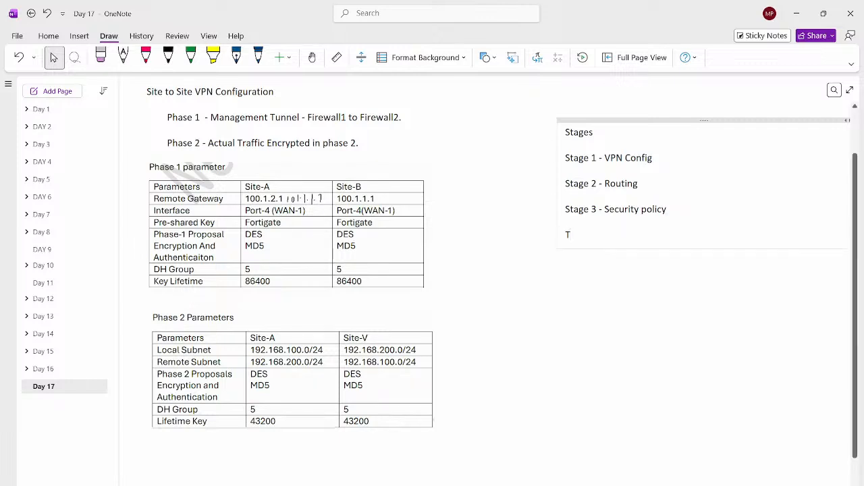
- Add the lines "Template based" and "VPN config -" below the three stages in the note
text(Template based)
key(Return)
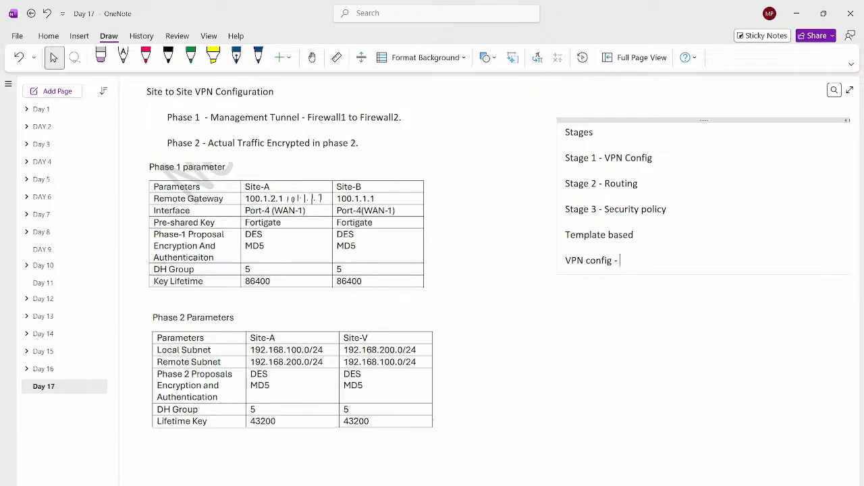
- Look at the static routes on DC-FW through the DC-PC window, then return to the OneNote page
key(alt+Tab)
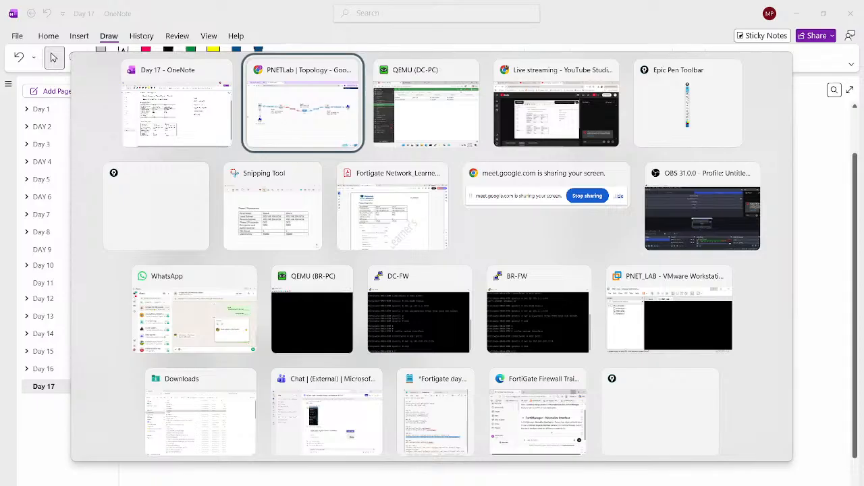
key(alt+Tab)
key(Tab)
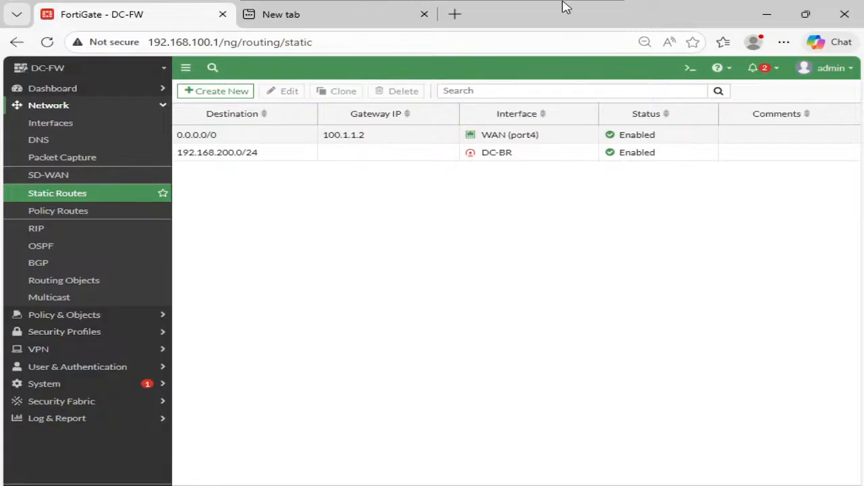
mouse_move(566, 5)
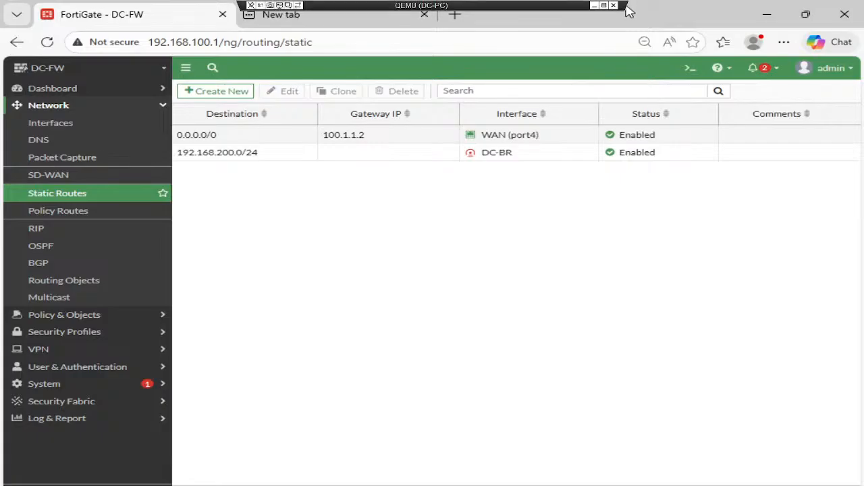
click(595, 5)
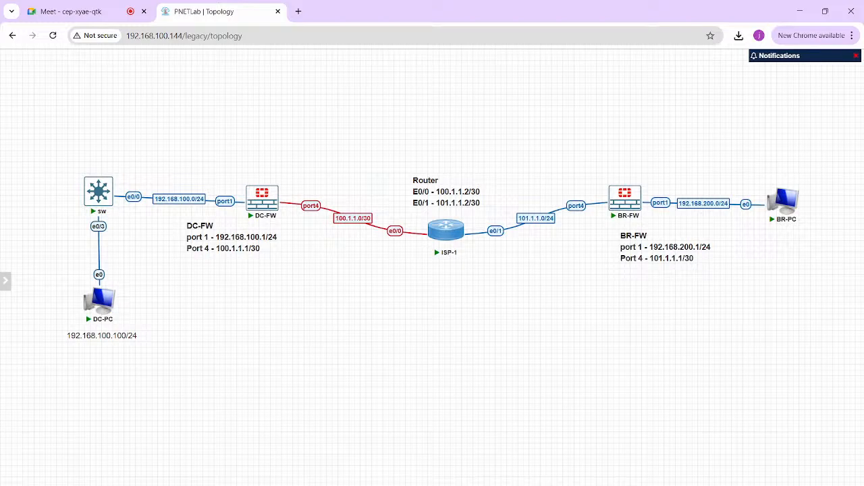
click(483, 485)
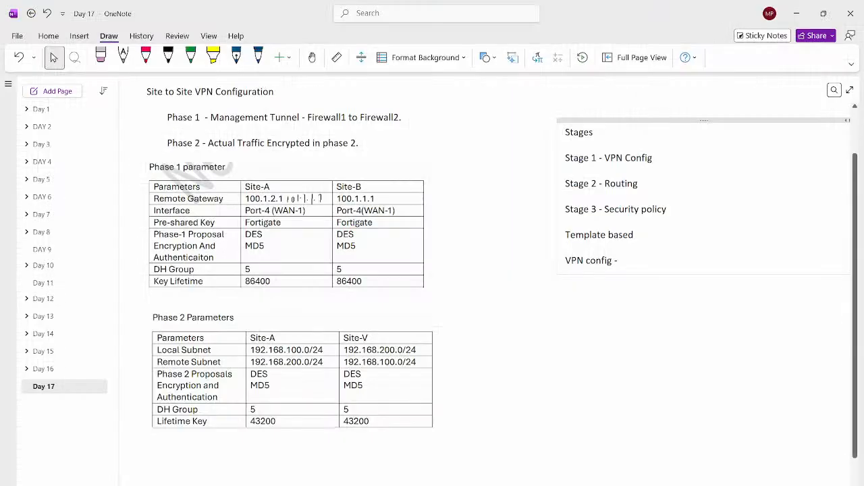
- Add the entries "SR" and "DSR" on separate lines below the VPN config line
key(Return)
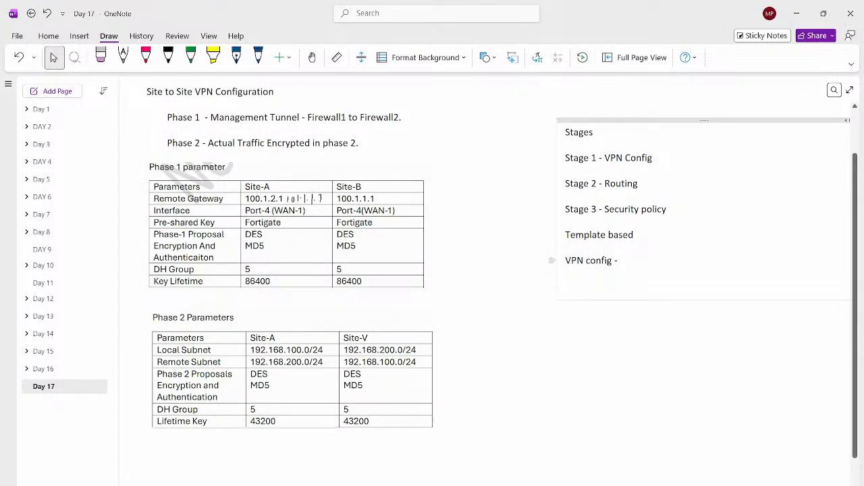
key(Return)
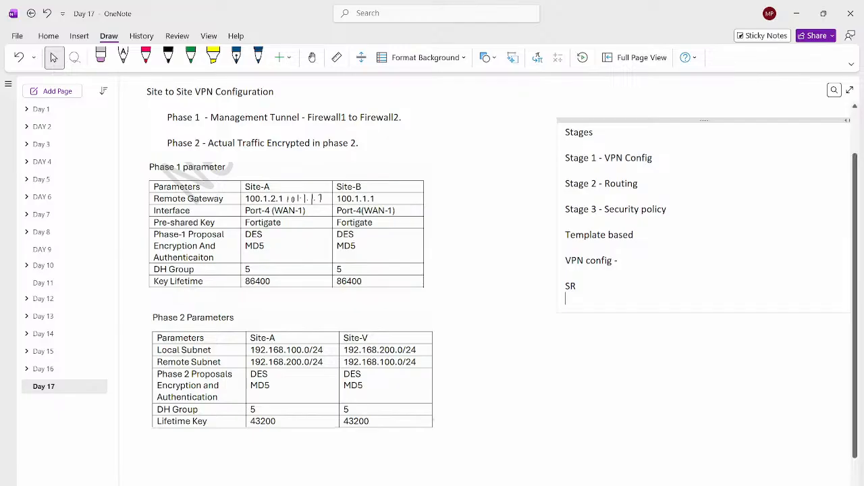
key(Return)
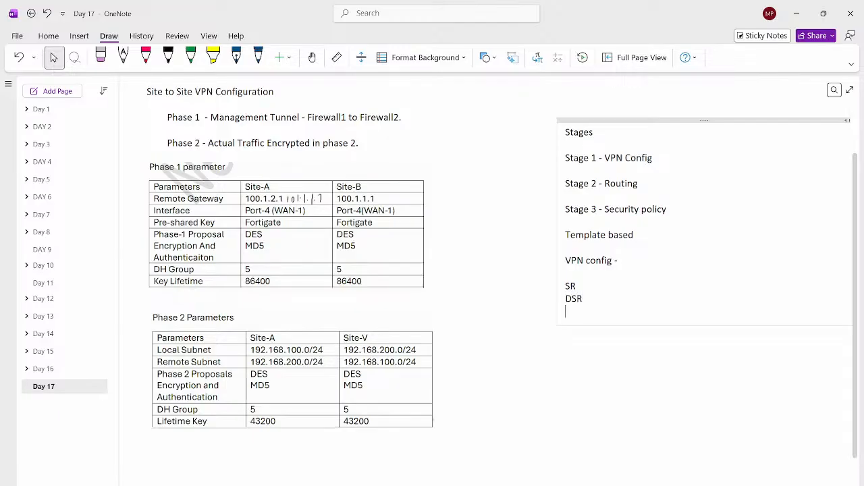
- Switch to the DC-FW web interface in the DC-PC window and start a new firewall address object
key(alt+Tab)
key(alt+Tab)
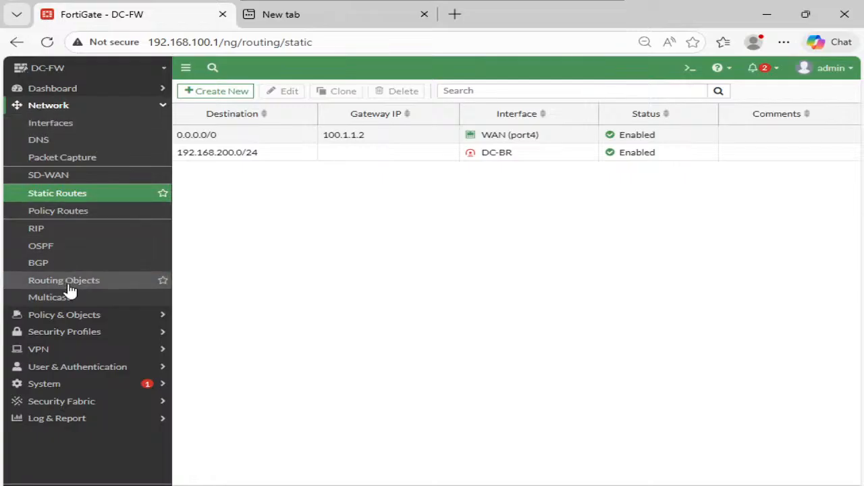
click(40, 316)
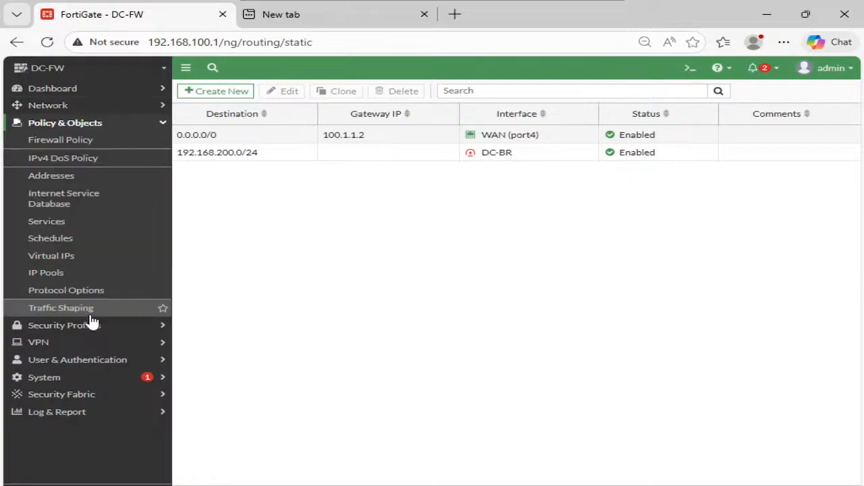
click(77, 176)
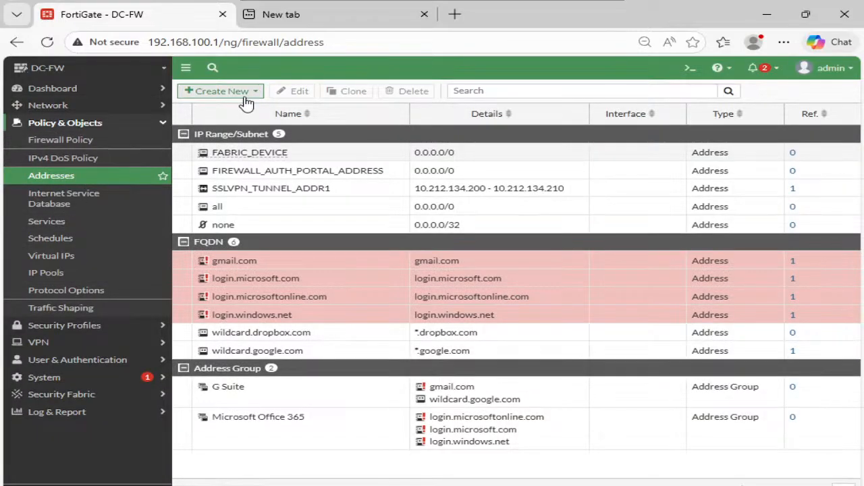
click(246, 99)
click(232, 107)
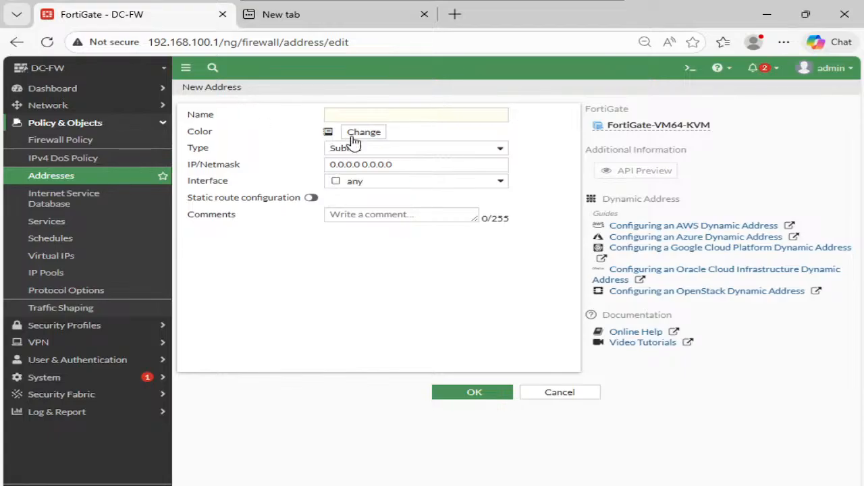
- Name the address DC-Subnet, set its IP/netmask to 192.168.100.0/24 and save it
click(384, 114)
text(LOC)
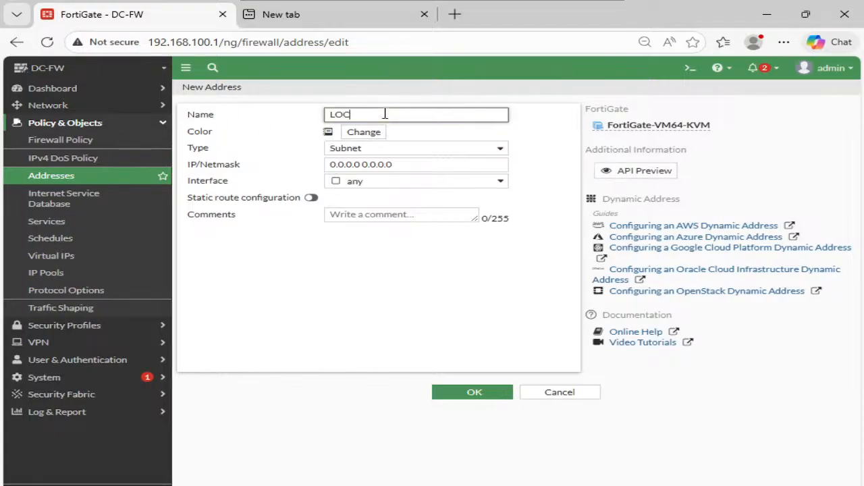
key(BackSpace)
key(BackSpace)
key(BackSpace)
key(BackSpace)
key(BackSpace)
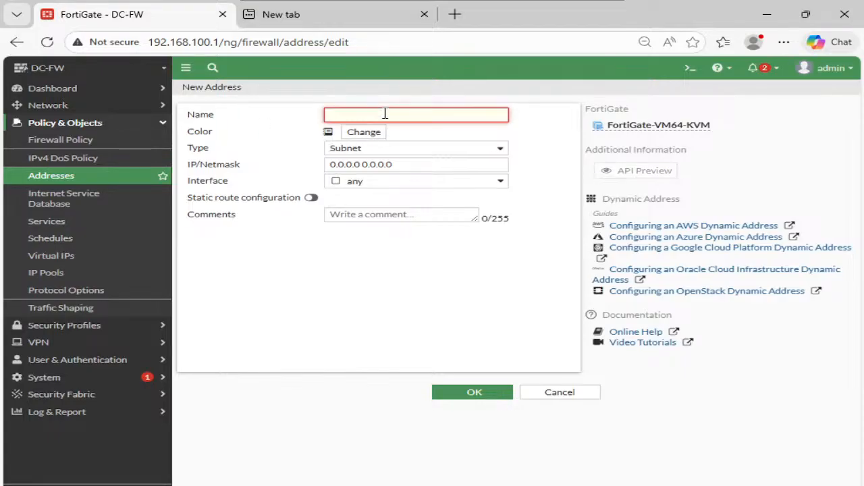
text(DC-)
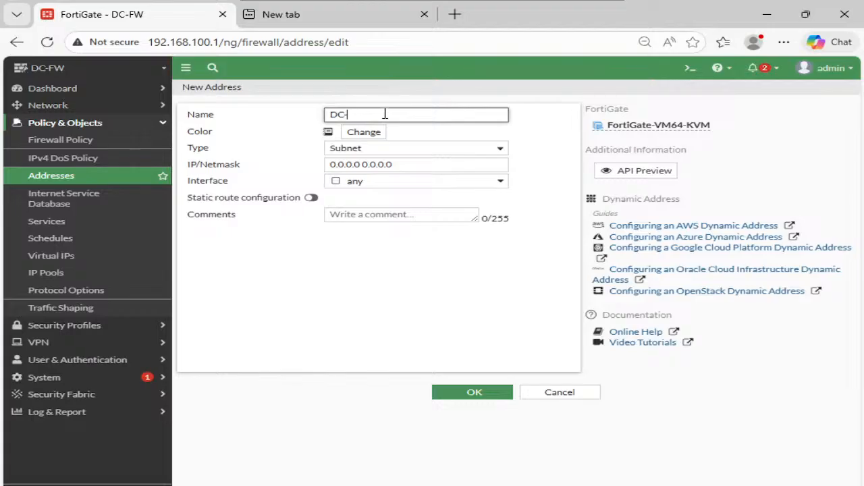
text(Su)
key(Escape)
key(Tab)
key(Tab)
key(Tab)
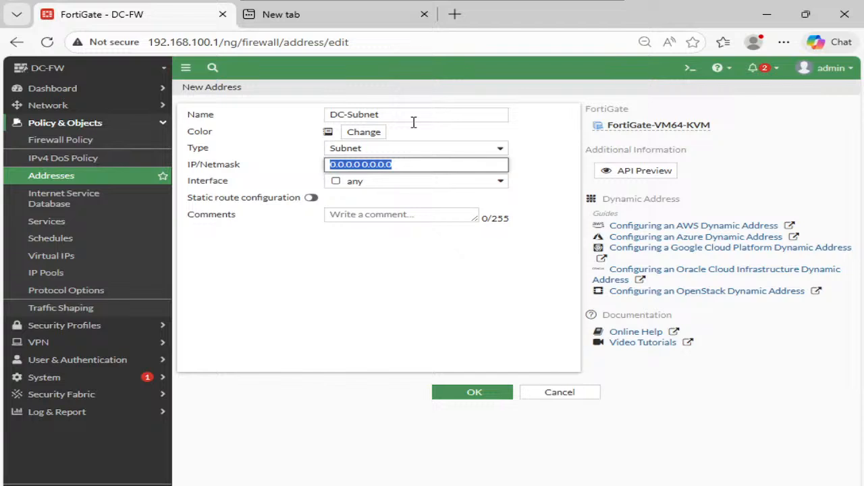
text(192.168.100.0/24)
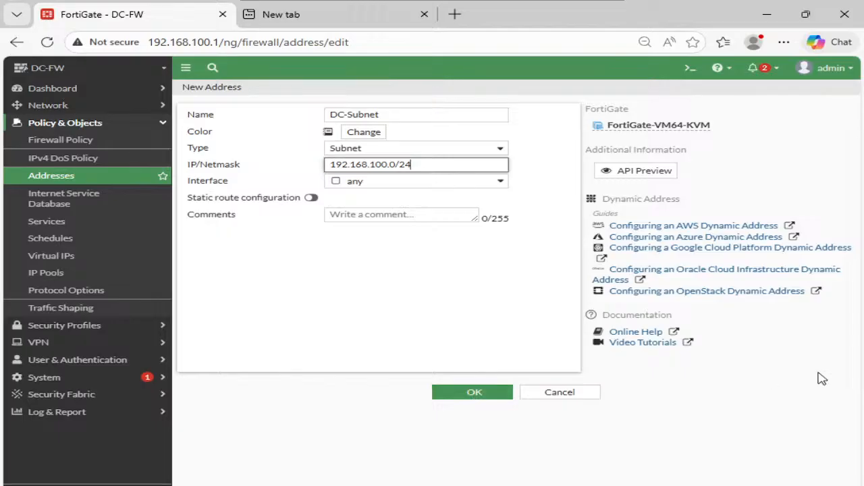
click(444, 400)
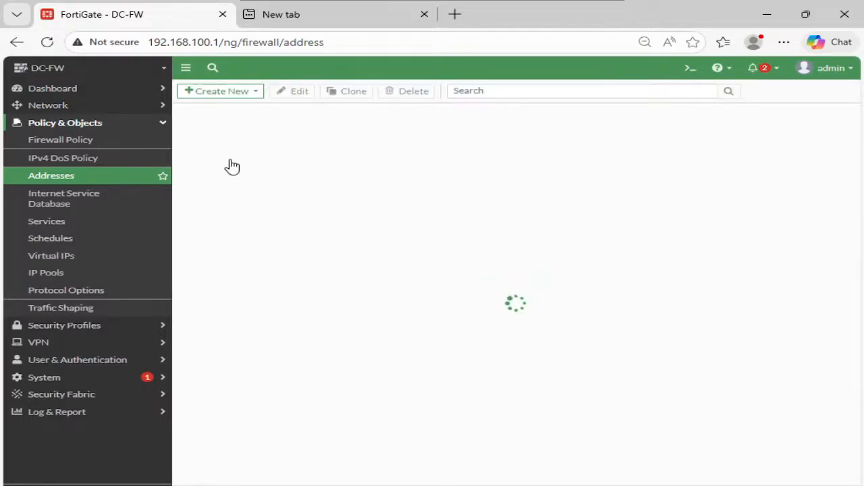
- Create a second subnet address named BR-FW with IP/netmask 192.168.200.0/24 and save it
click(239, 90)
click(241, 112)
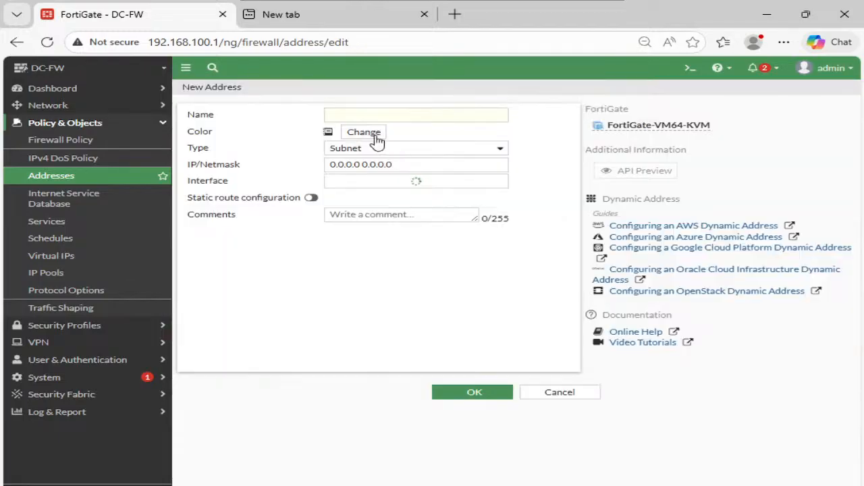
click(372, 116)
text(BR-FW)
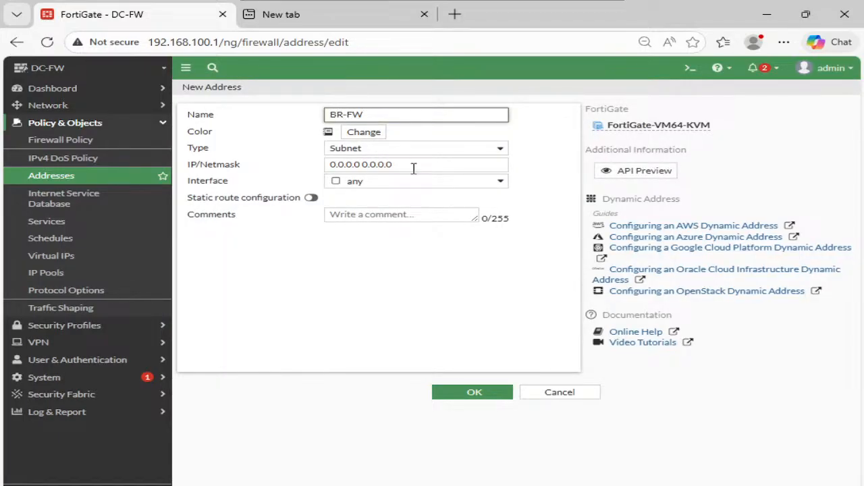
triple_click(413, 169)
text(192.168.200.0/24)
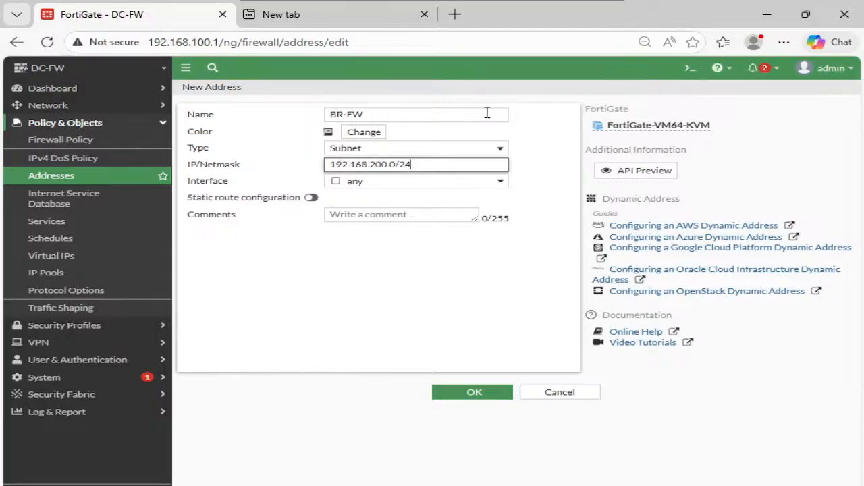
click(474, 392)
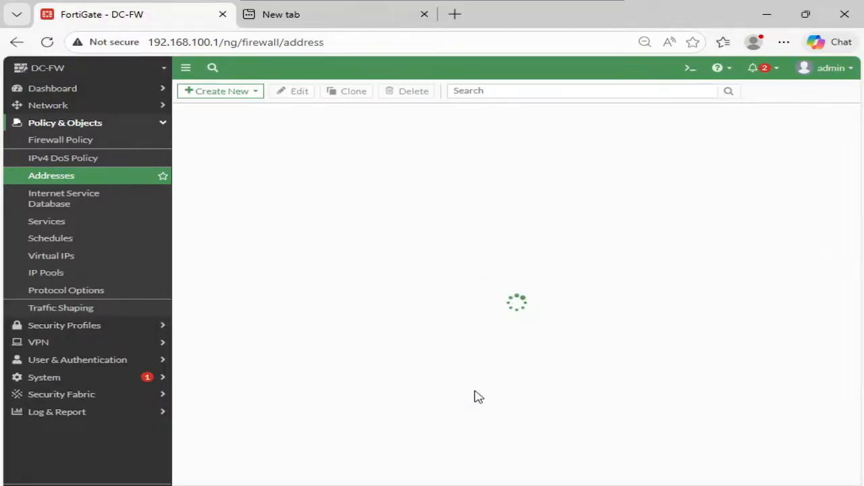
- Create a firewall policy named LAN-BR with port1 as incoming interface and DC-BR as outgoing interface
click(91, 147)
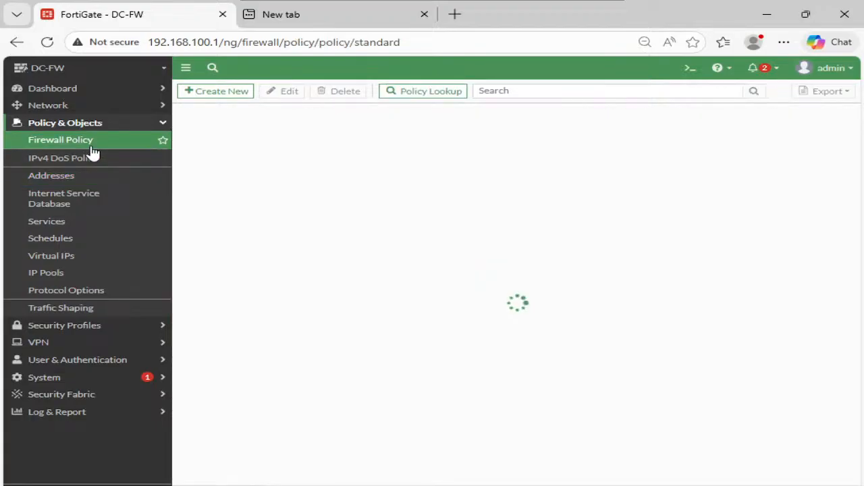
click(221, 93)
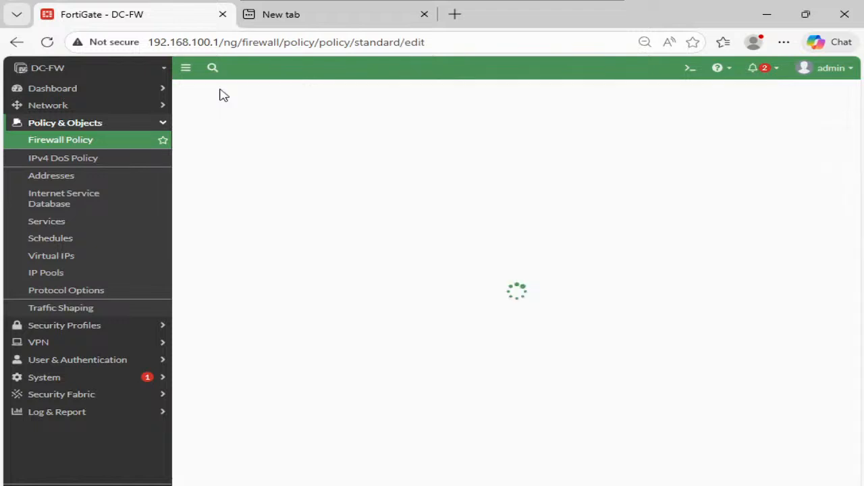
click(362, 125)
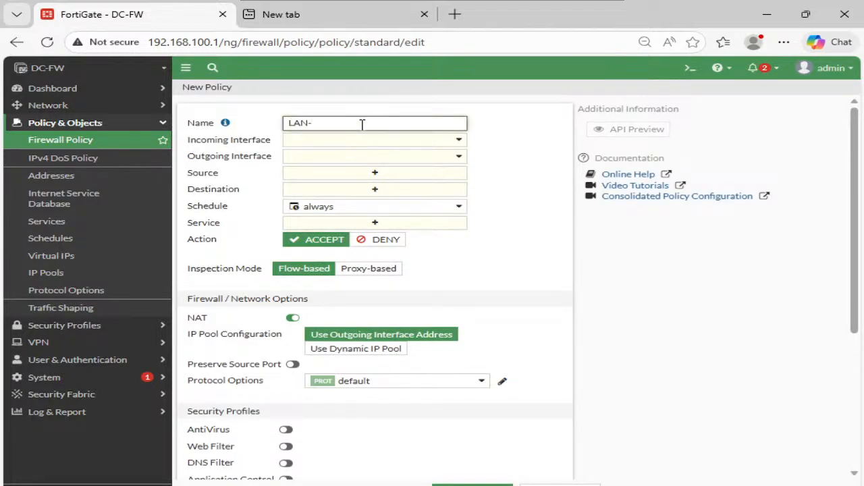
text(LAN-BR)
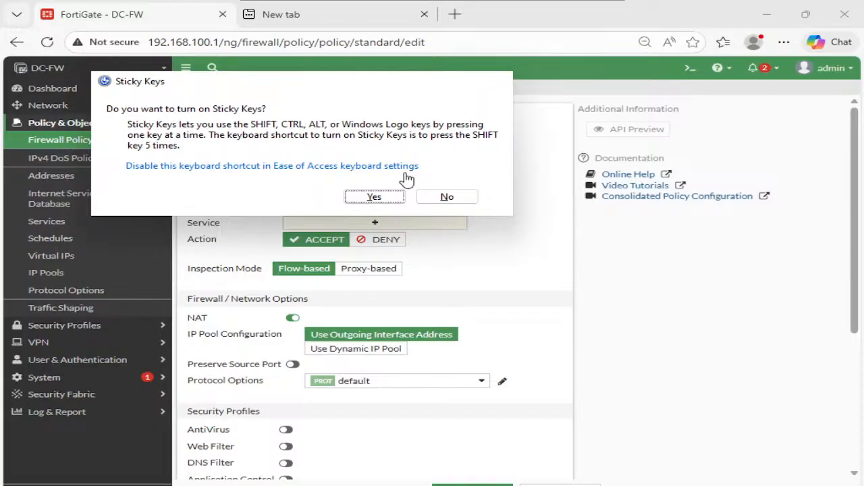
key(Escape)
click(393, 141)
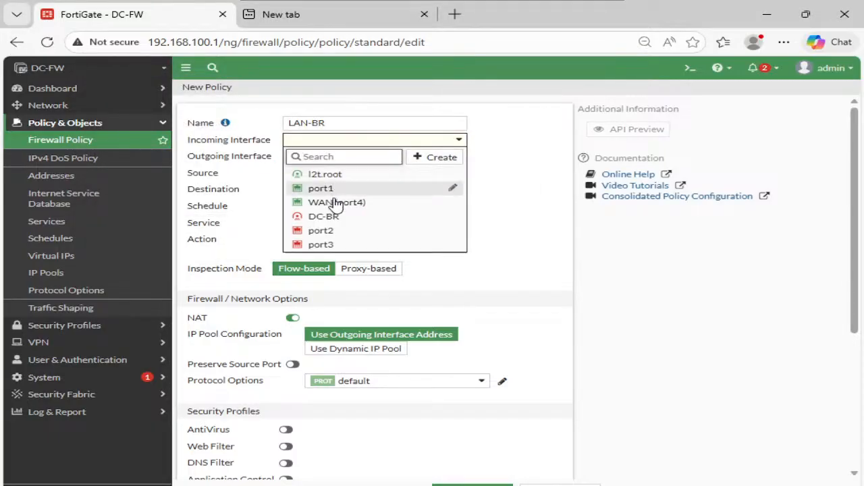
click(339, 189)
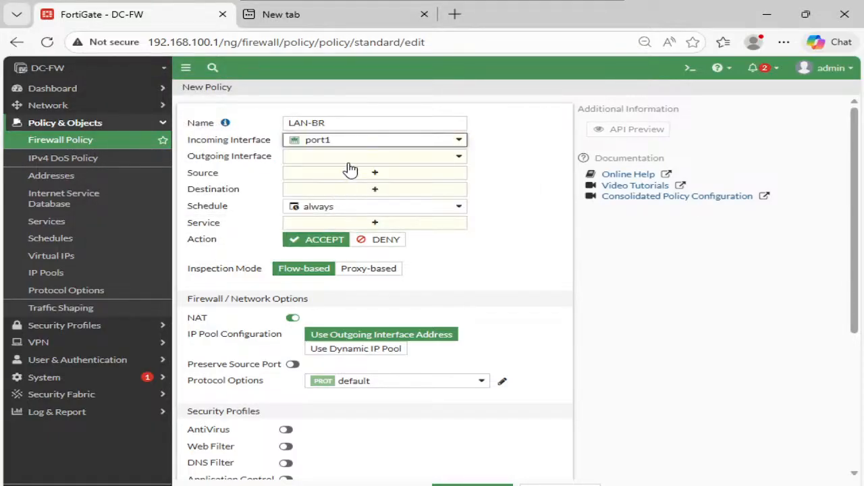
click(351, 159)
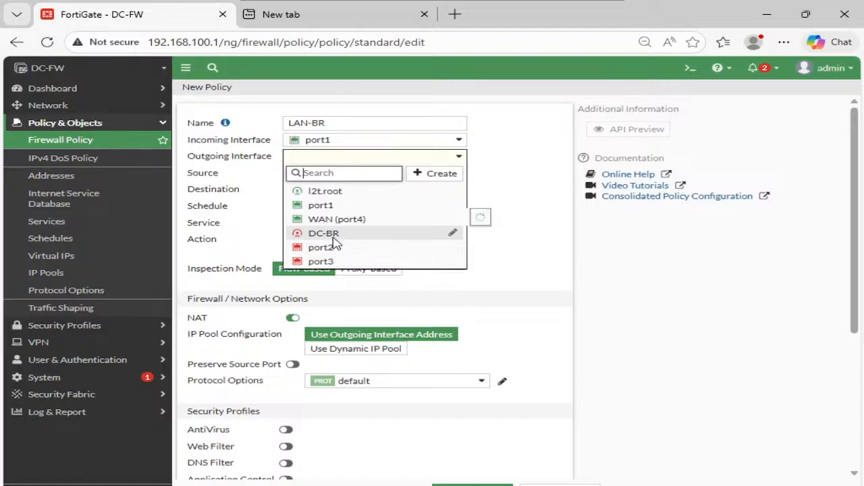
click(331, 234)
- Set the policy's source to DC-Subnet, destination to BR-FW and service to ALL
click(347, 177)
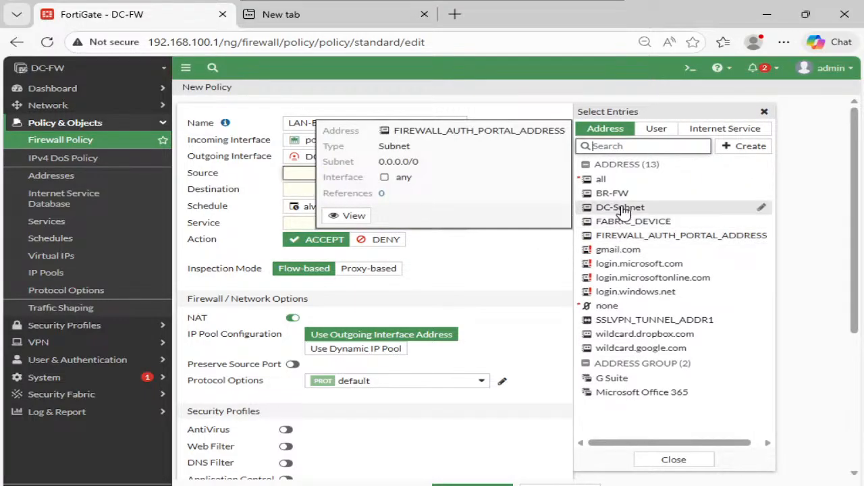
click(623, 208)
click(447, 203)
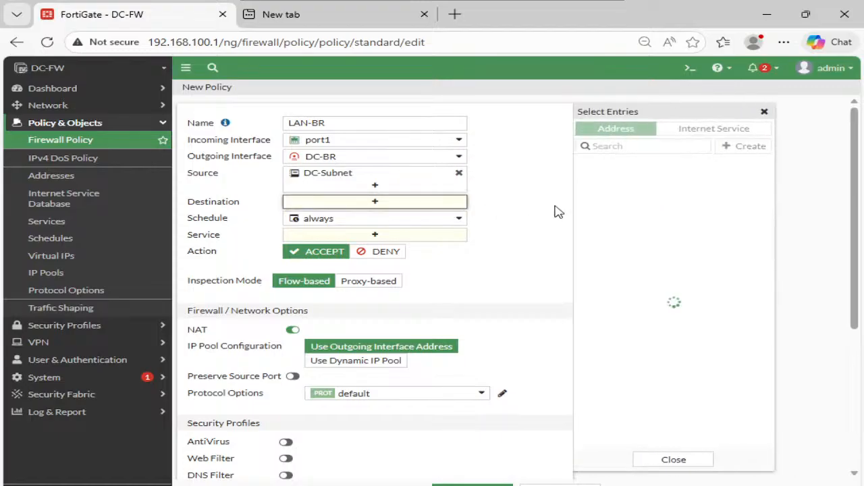
click(606, 197)
click(391, 248)
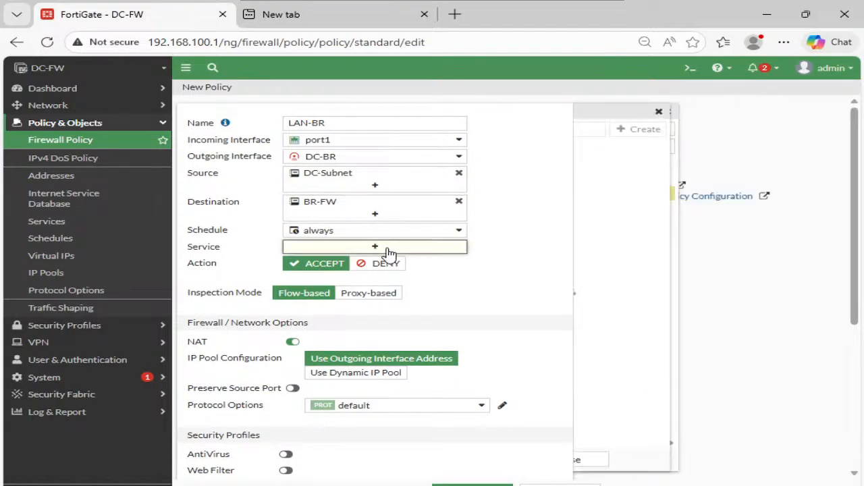
click(603, 176)
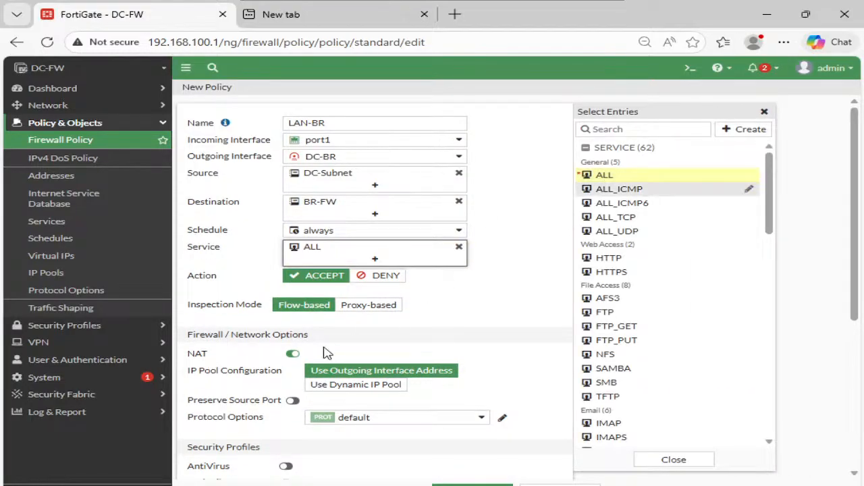
- Disable NAT on the LAN-BR policy, log all sessions and save it
click(295, 356)
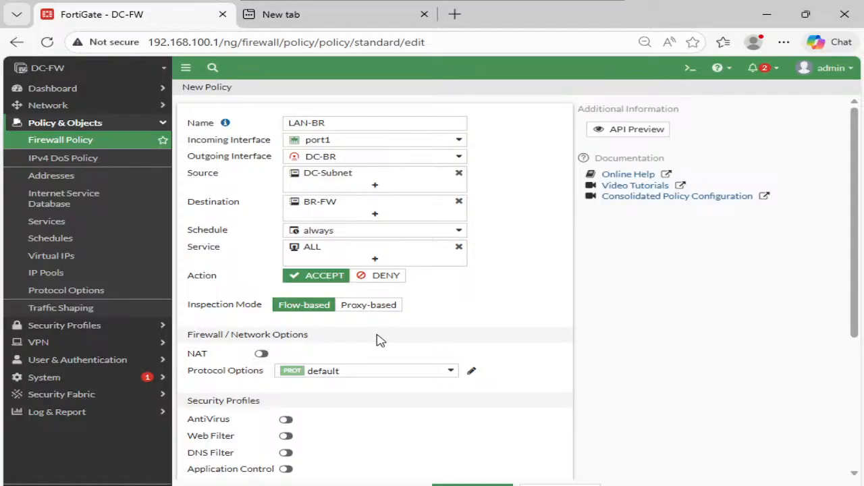
scroll(380, 340, down, 3)
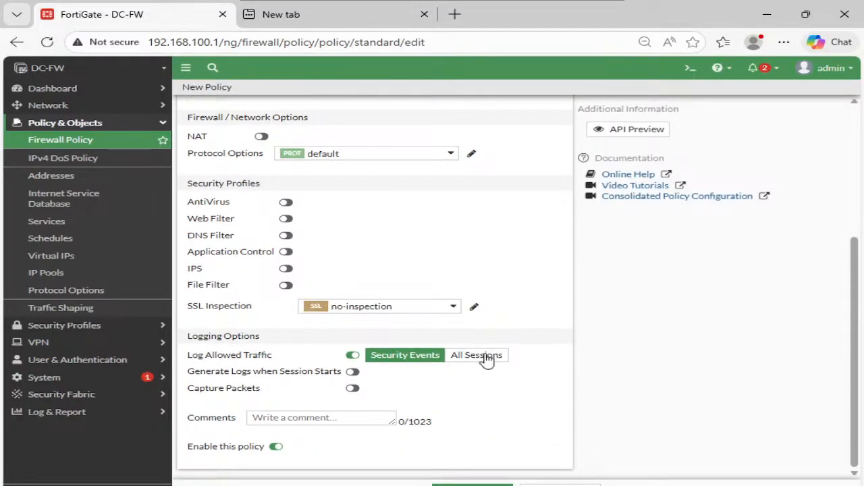
click(485, 356)
click(456, 483)
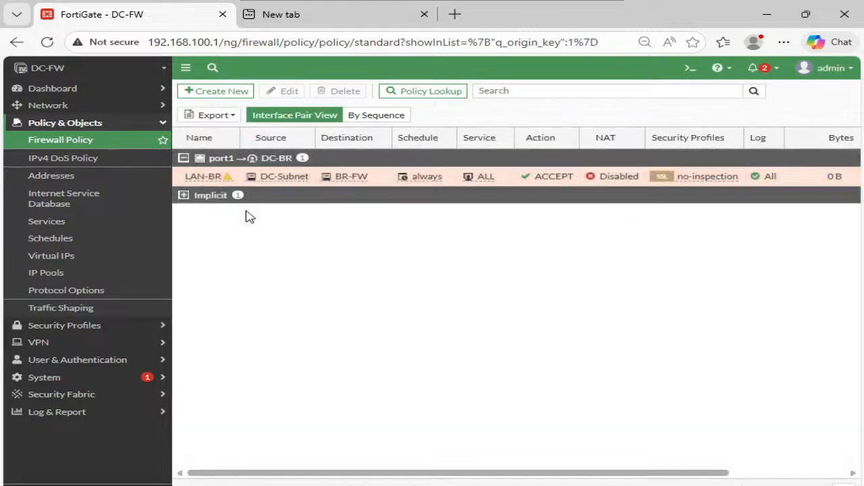
- Create a reverse clone of the LAN-BR policy and name it BR-LAN
right_click(365, 177)
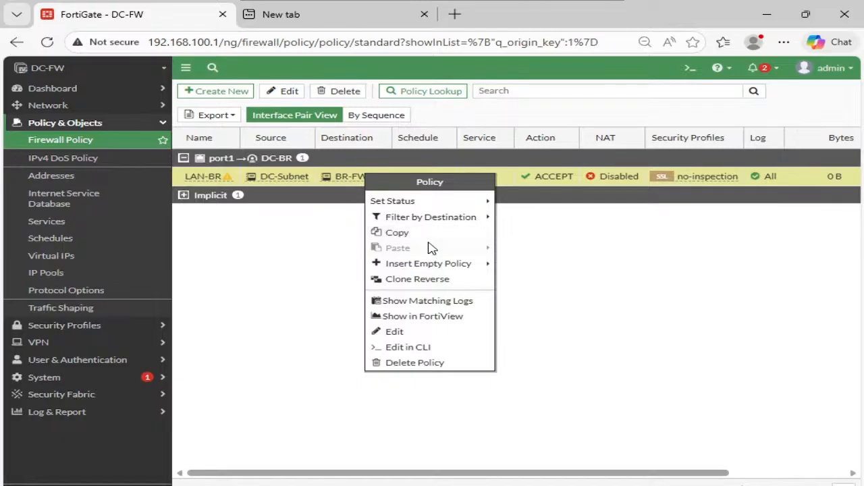
click(408, 281)
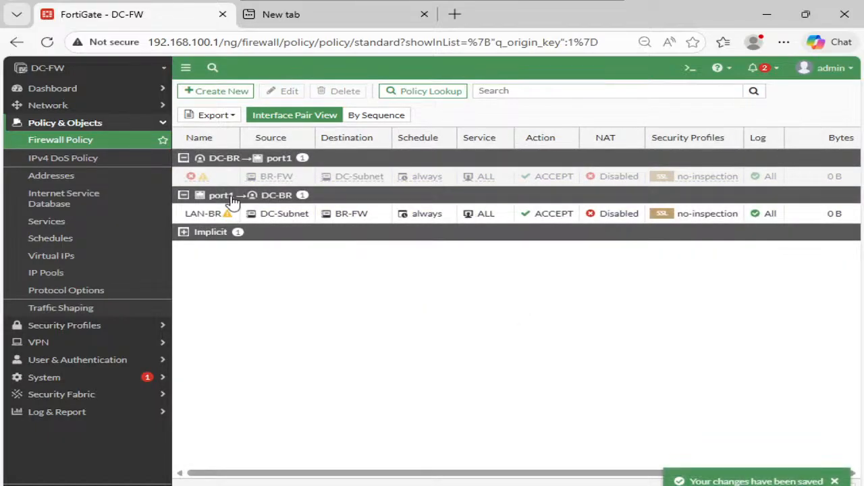
click(213, 181)
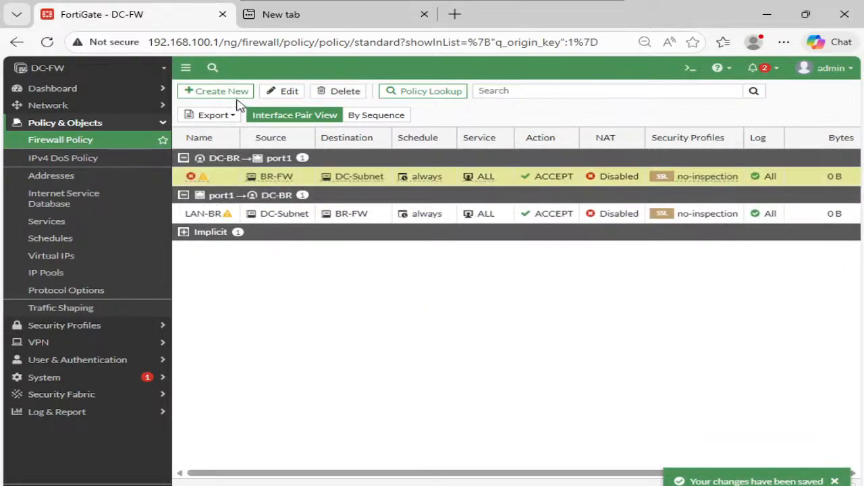
click(284, 92)
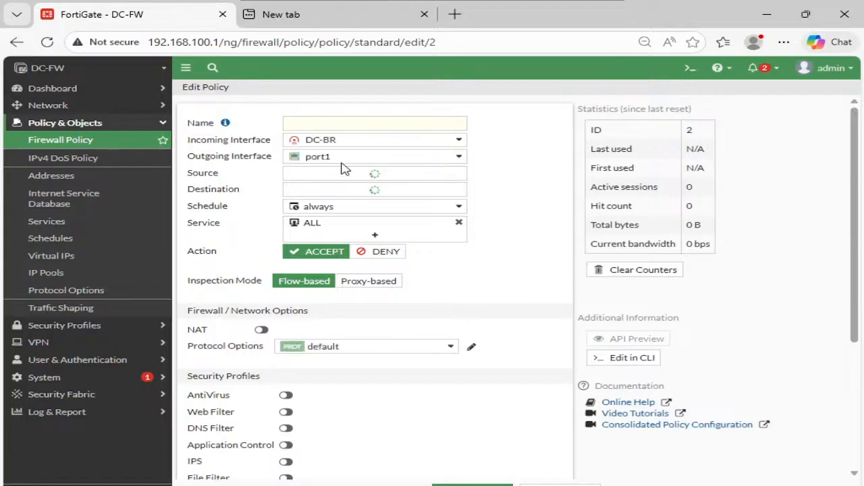
click(329, 125)
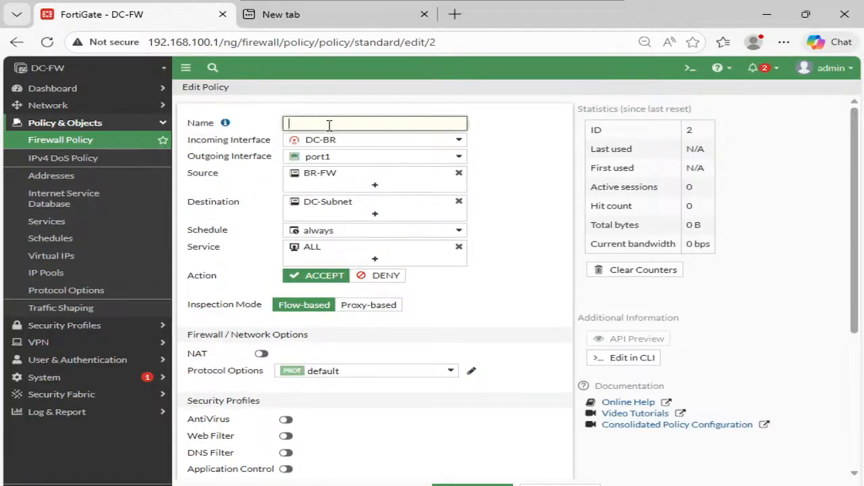
text(BR-LAN)
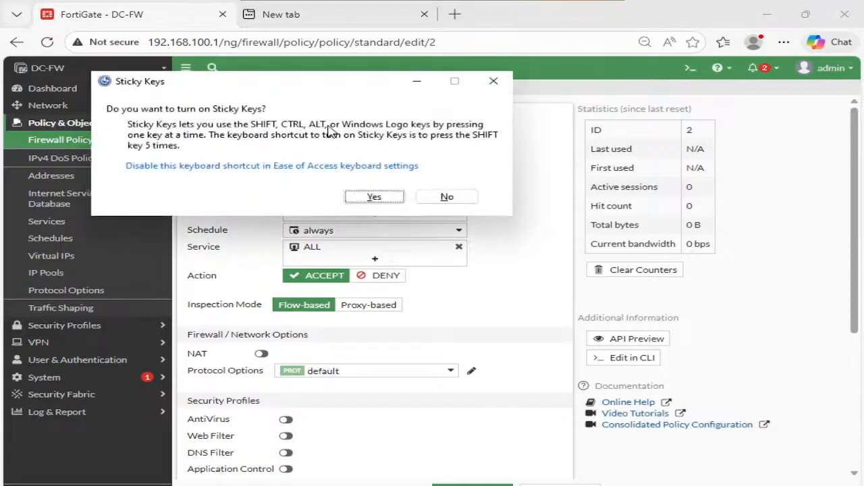
key(Escape)
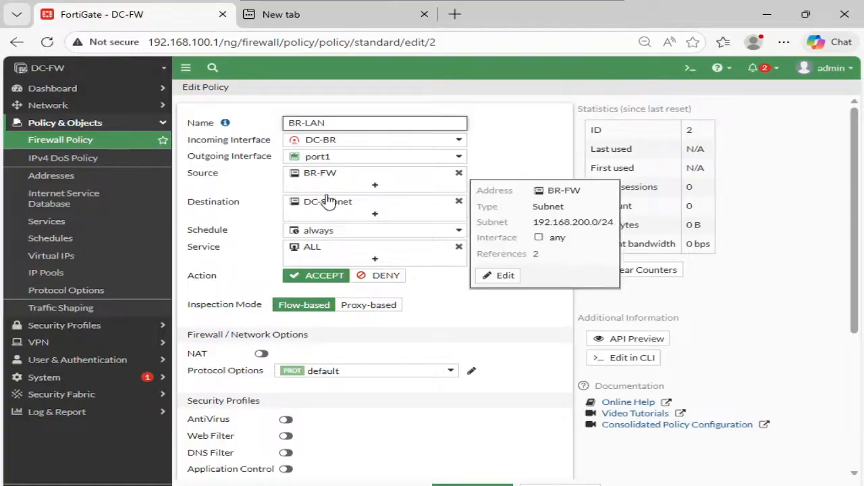
- Check the BR-LAN policy's source address options, enable the policy and save it
click(343, 181)
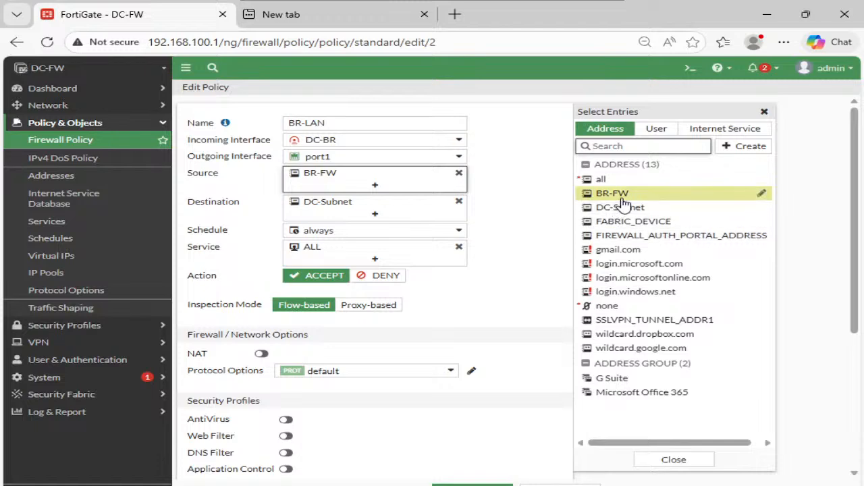
click(409, 335)
scroll(409, 334, down, 3)
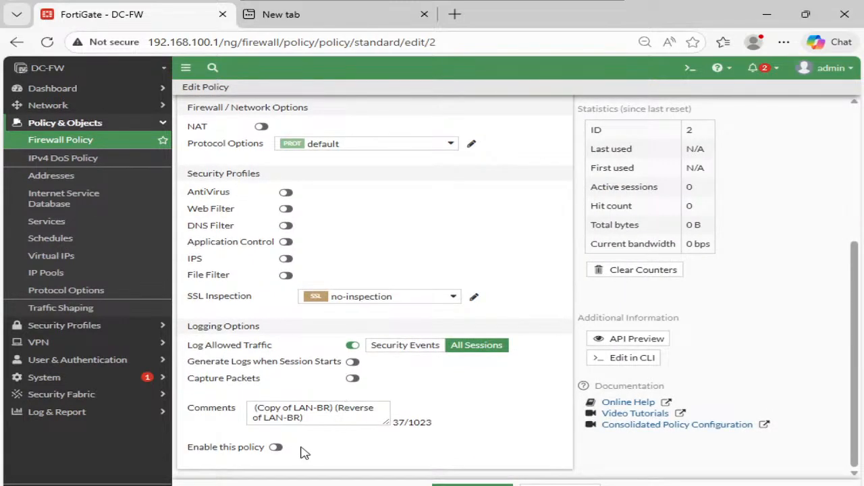
click(275, 447)
click(472, 484)
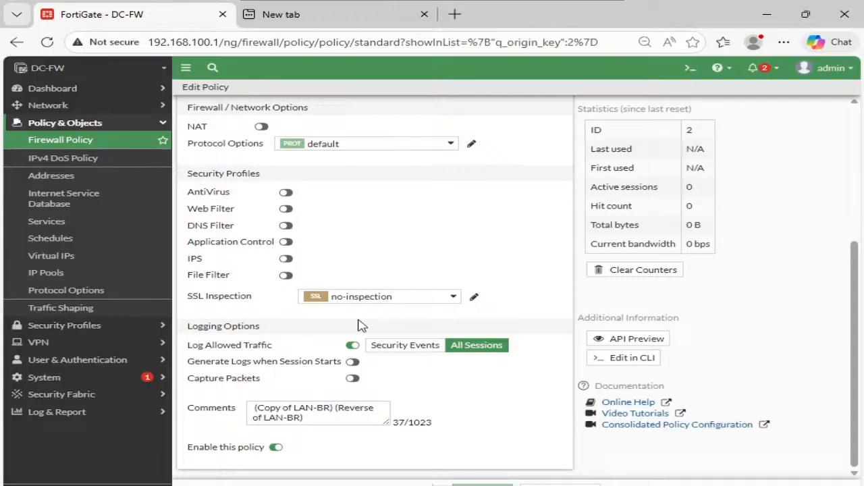
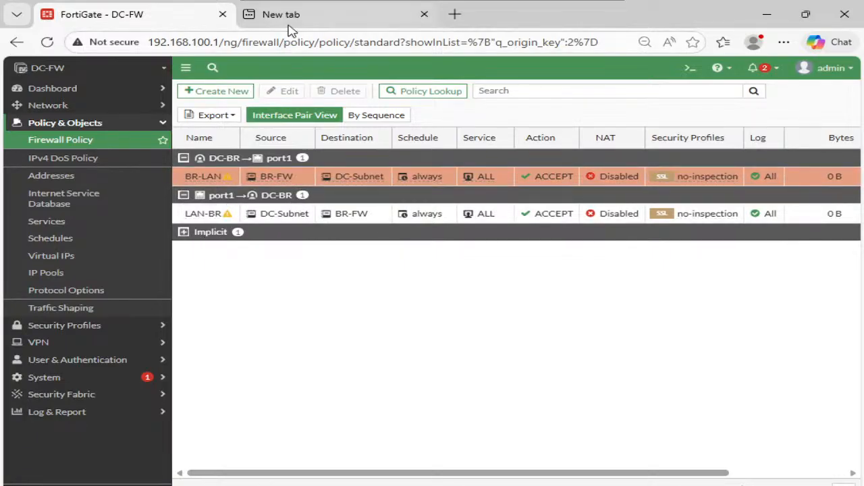
- Switch from the DC-PC console to the BR-PC console and bring up the FortiGate login page at 192.168.200.1
mouse_move(357, 4)
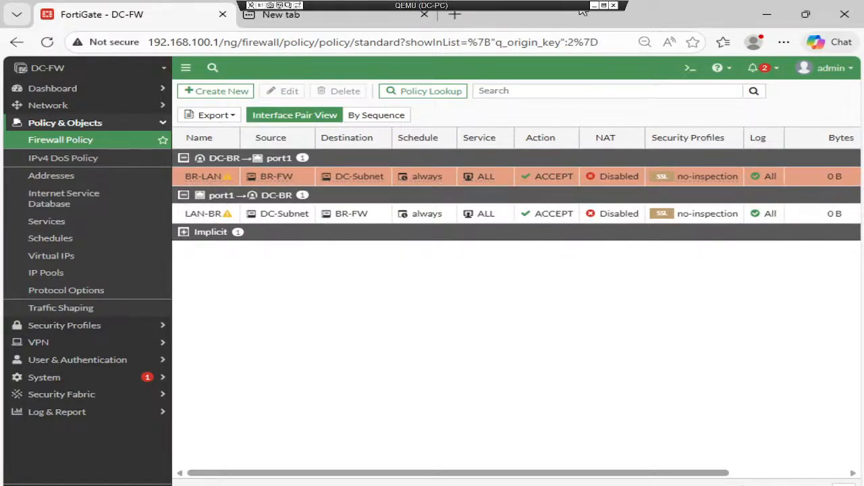
click(594, 2)
mouse_move(583, 485)
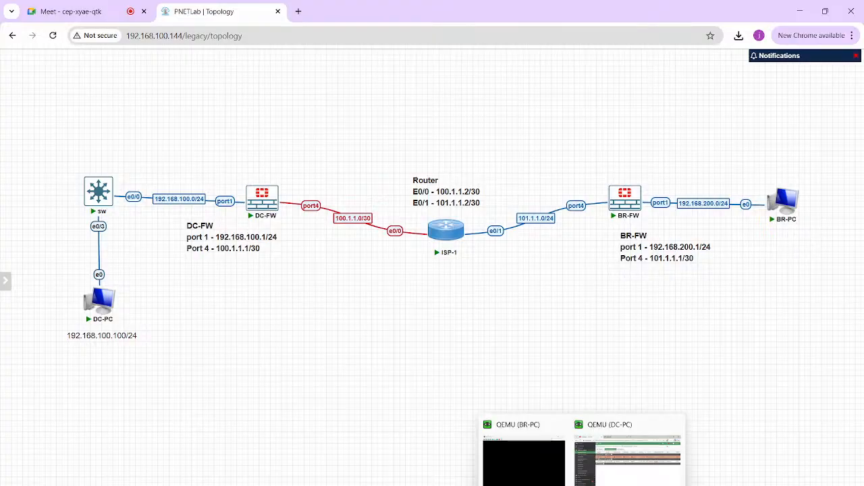
click(524, 463)
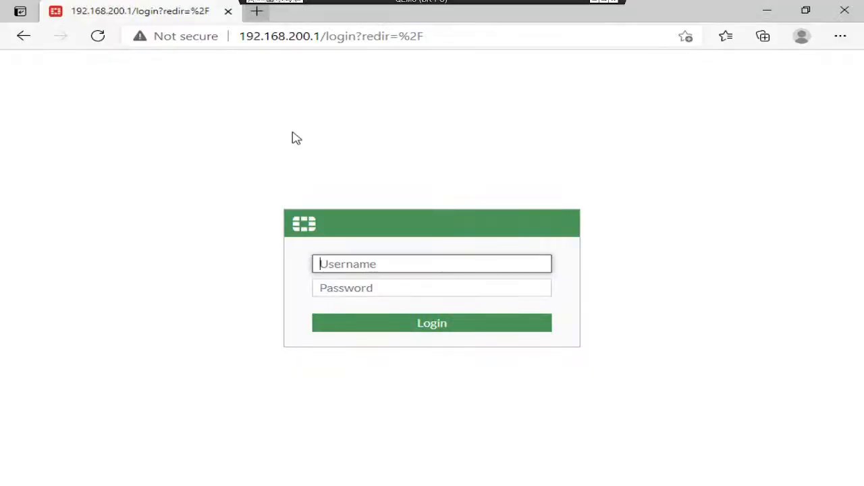
key(ctrl+t)
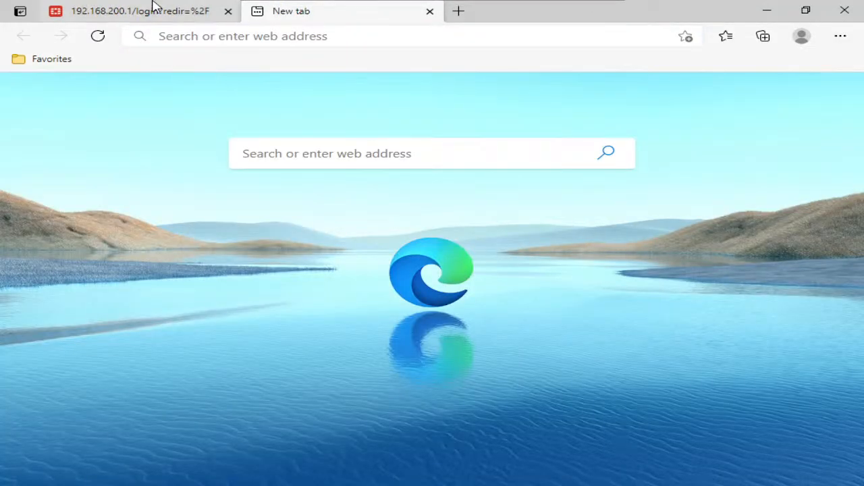
click(153, 4)
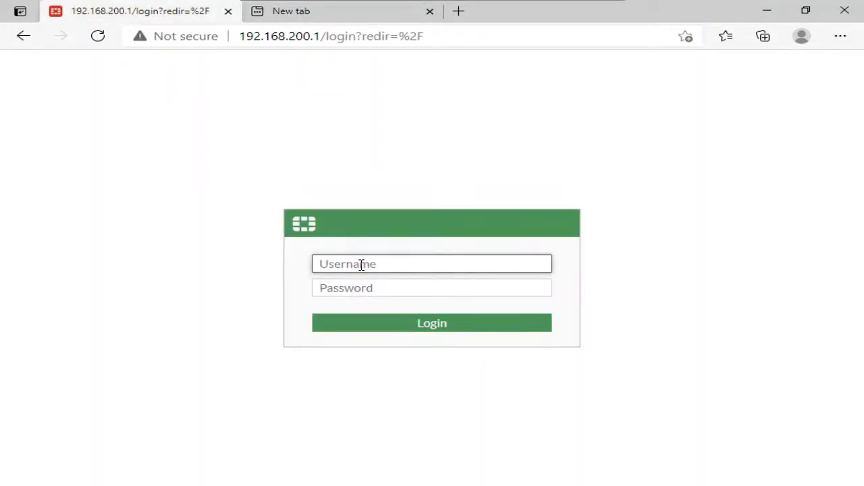
- Log in to the branch FortiGate as admin with the account password and answer the browser's password-saving prompt
text(admin)
key(Tab)
text(admin)
key(Return)
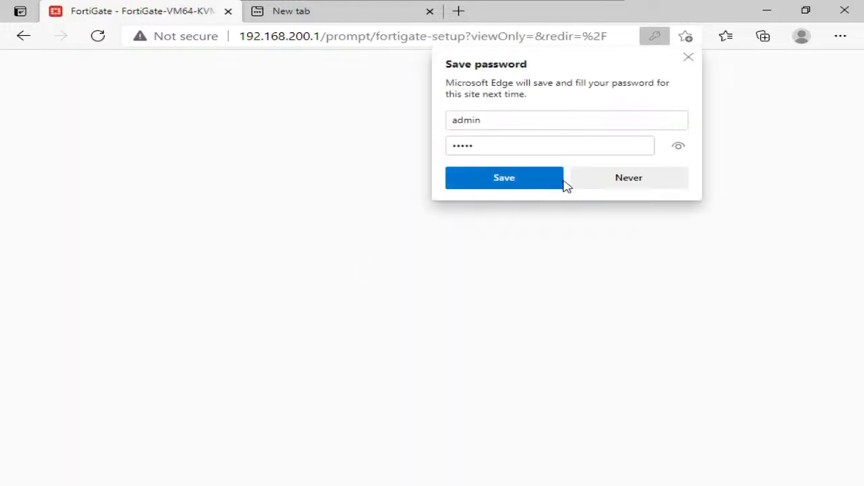
click(561, 184)
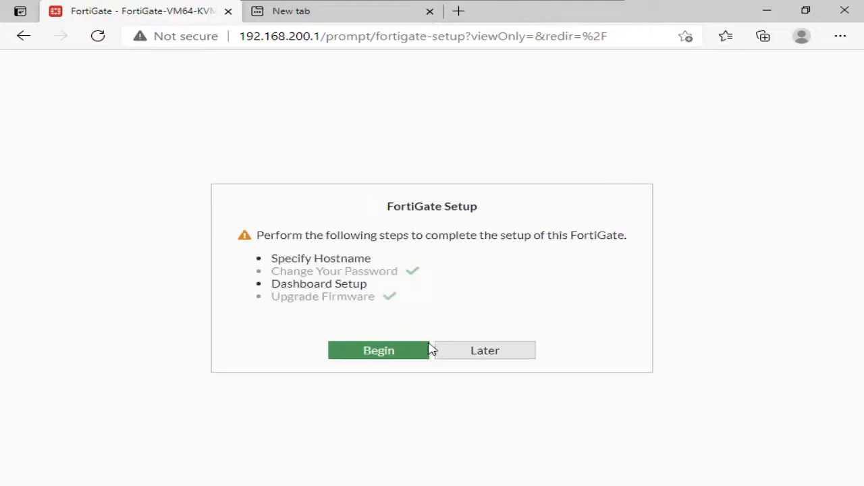
- Complete the initial FortiGate setup with hostname BR-FW and turn off the FortiOS 7.0.0 overview for future logins
click(426, 349)
triple_click(534, 312)
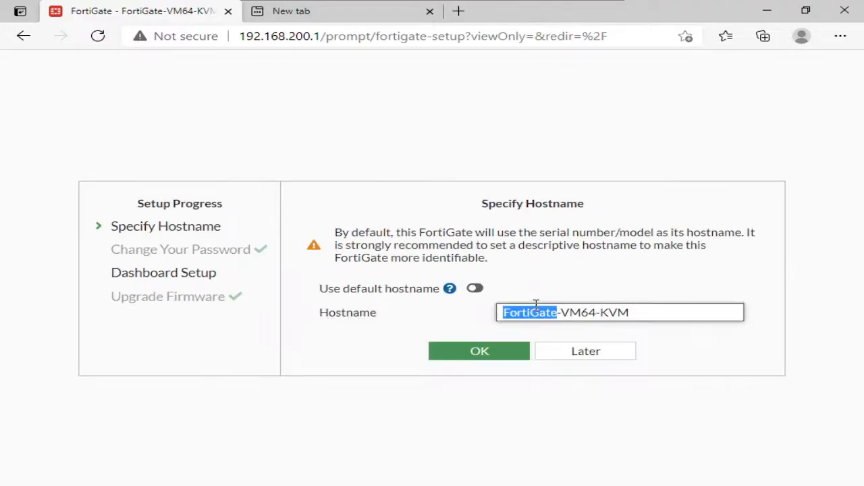
text(BR-FW)
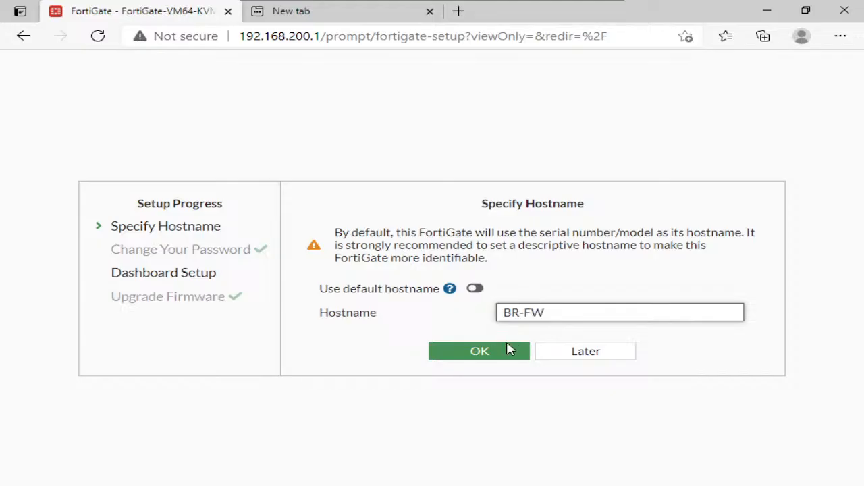
click(510, 349)
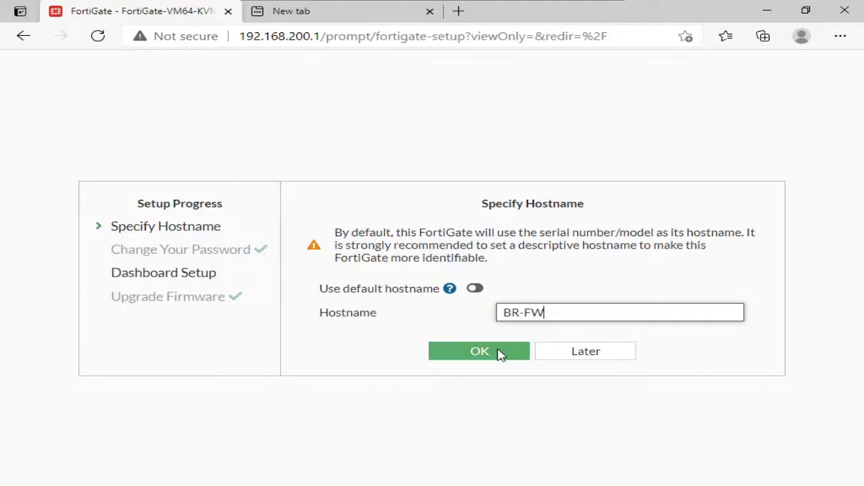
click(482, 376)
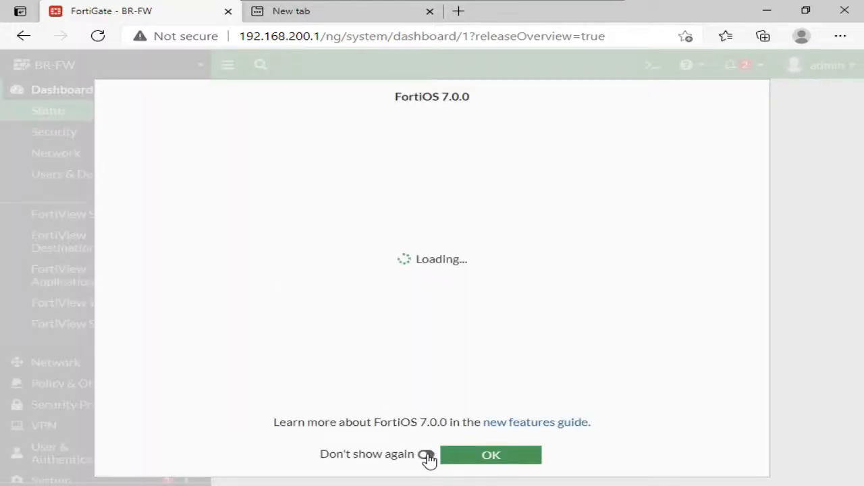
click(426, 454)
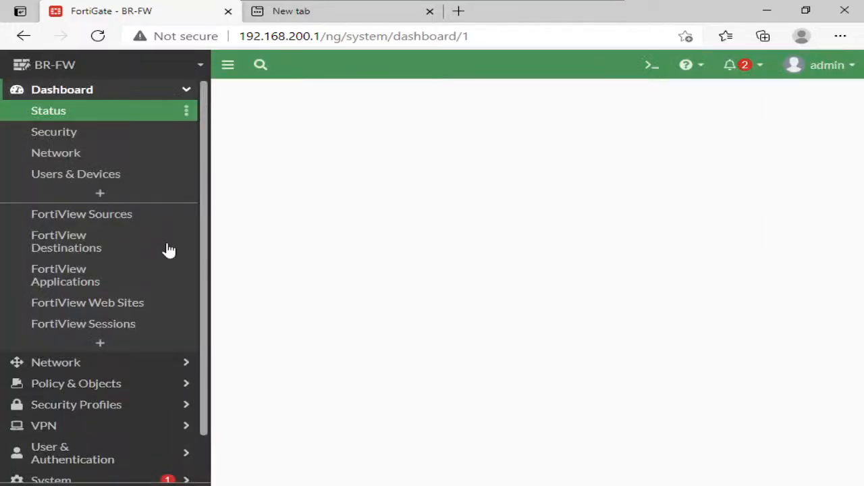
- Give BR-FW's port1 interface the alias LAN and save it
click(105, 362)
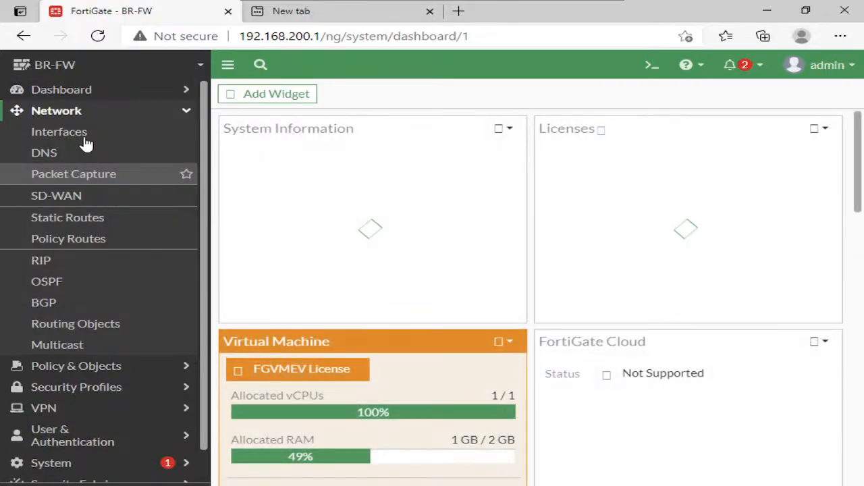
click(84, 141)
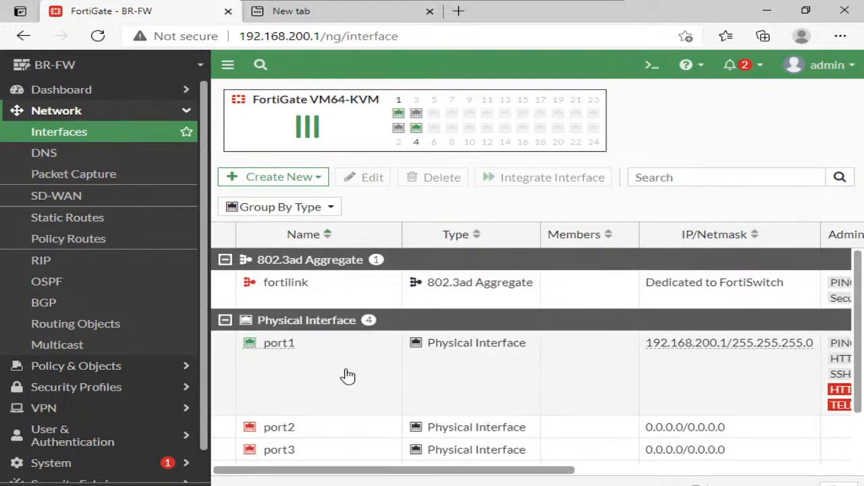
click(348, 371)
click(356, 176)
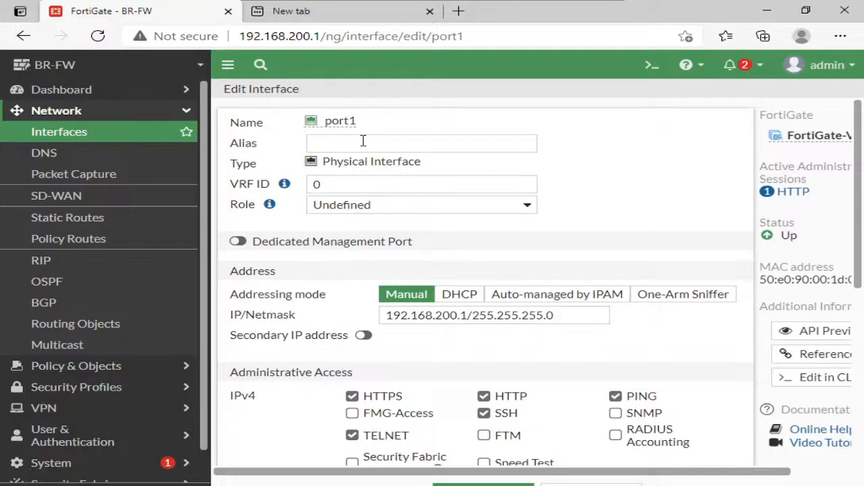
click(362, 142)
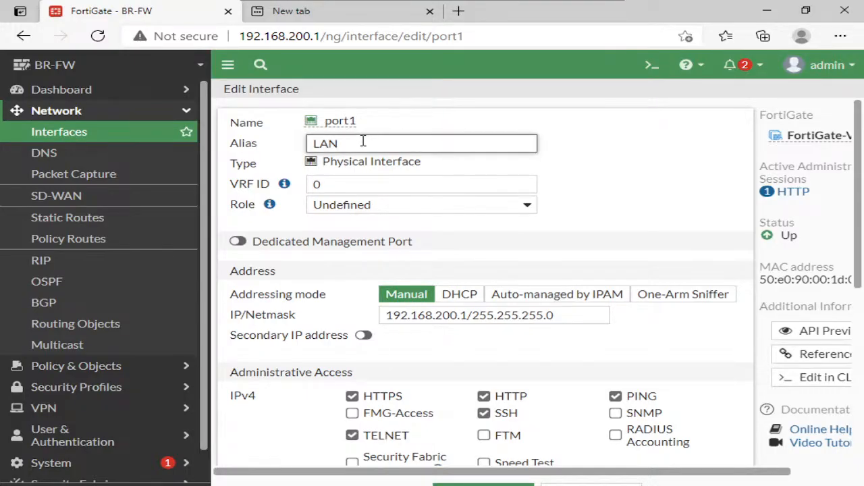
click(482, 484)
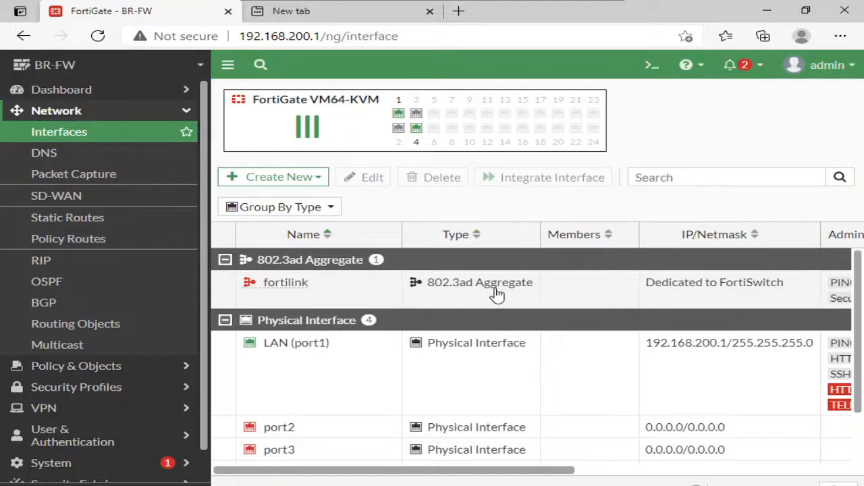
- Edit BR-FW's port4 interface, setting its alias to WAN and its role to WAN
scroll(514, 324, down, 1)
click(388, 435)
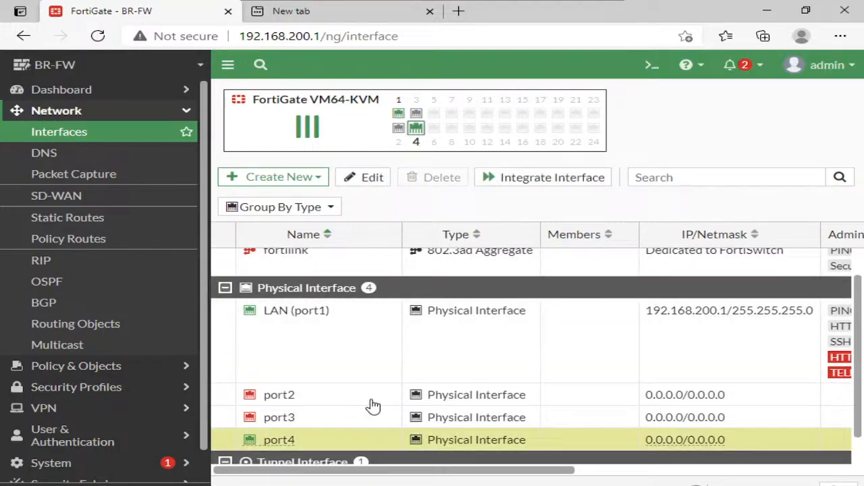
click(361, 179)
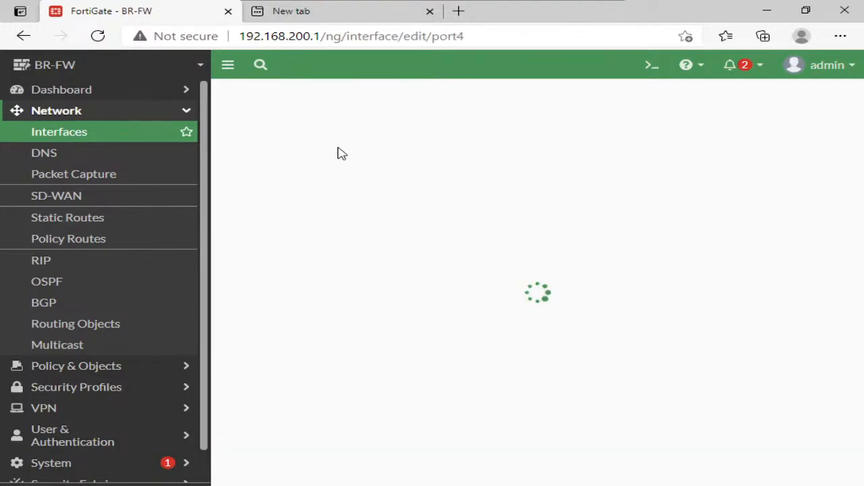
click(348, 145)
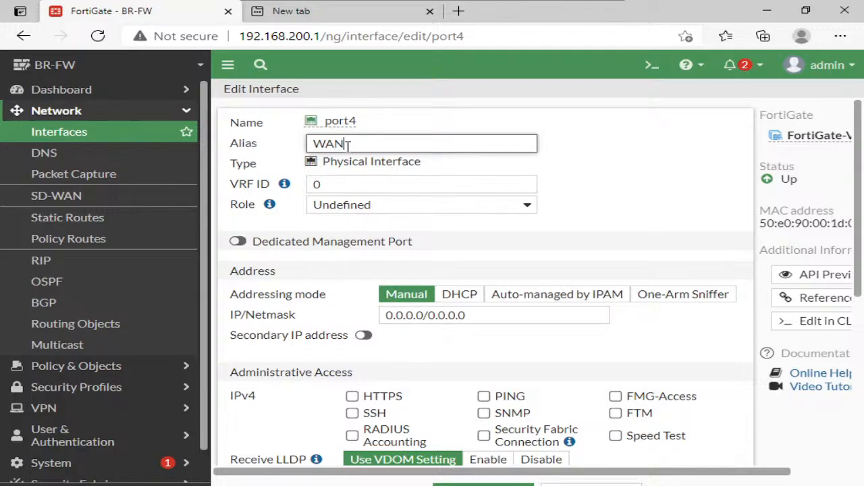
click(392, 204)
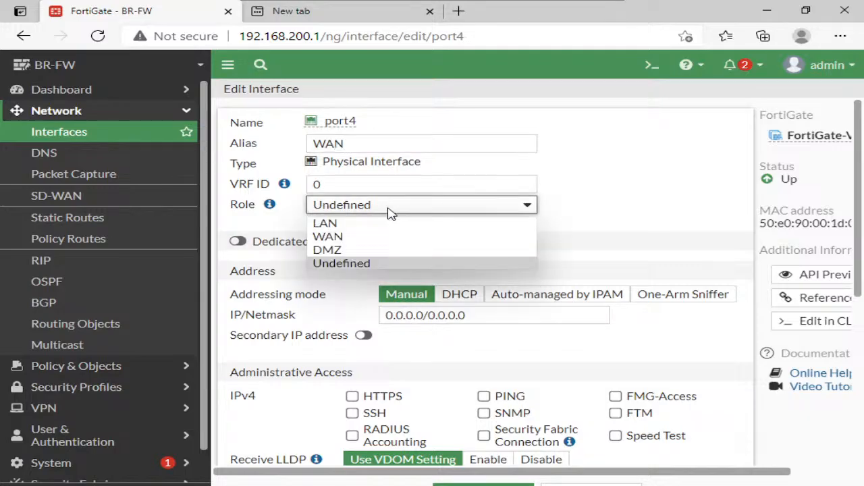
click(365, 234)
- Set port4's IP/netmask to 101.1.1.1/30, allow PING for IPv4 administrative access and save the interface
triple_click(482, 396)
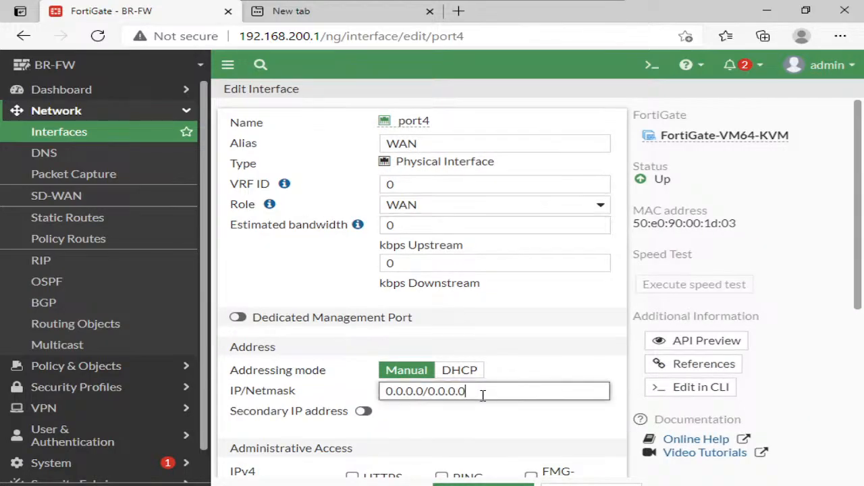
text(101.1)
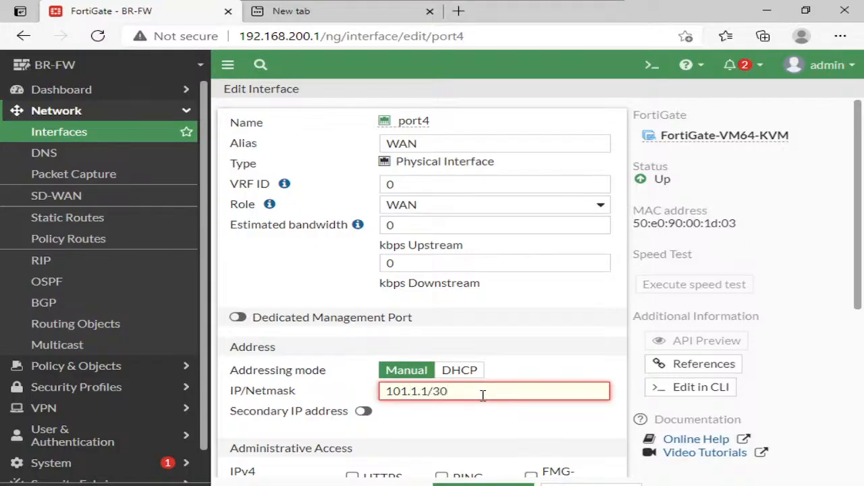
text(.1)
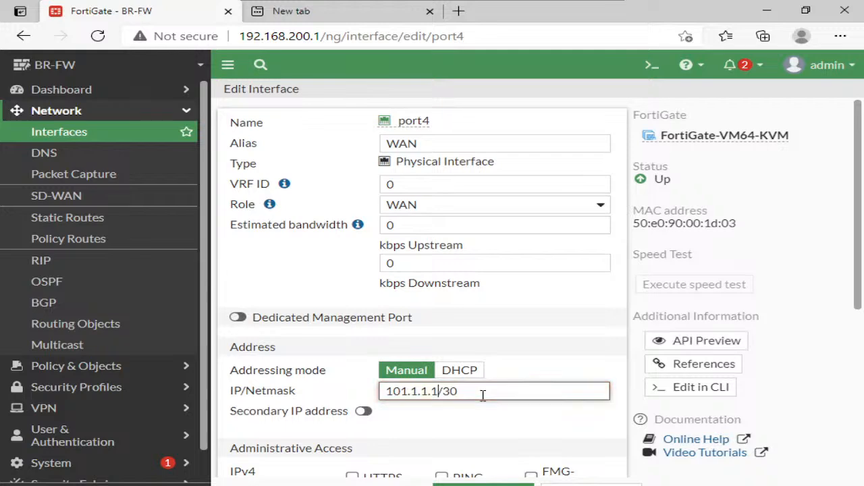
scroll(498, 448, down, 1)
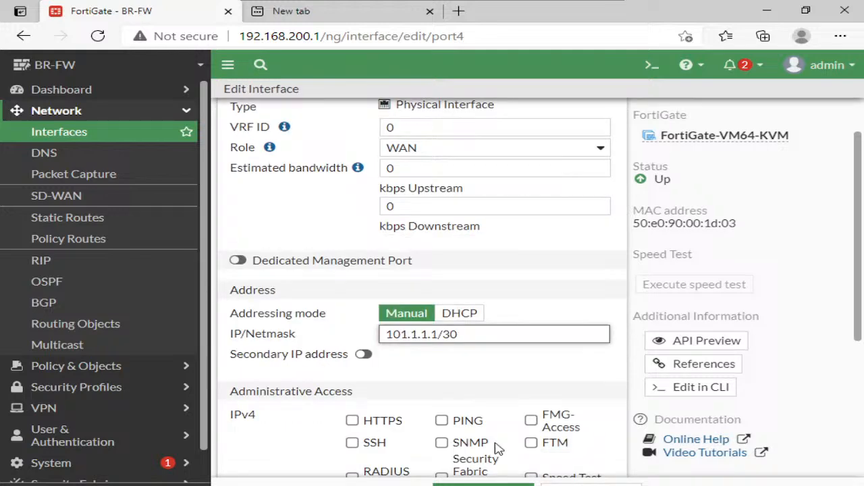
click(442, 420)
- Create a default static route (0.0.0.0/0.0.0.0) through gateway 101.1.1.2 on interface WAN (port4)
click(106, 220)
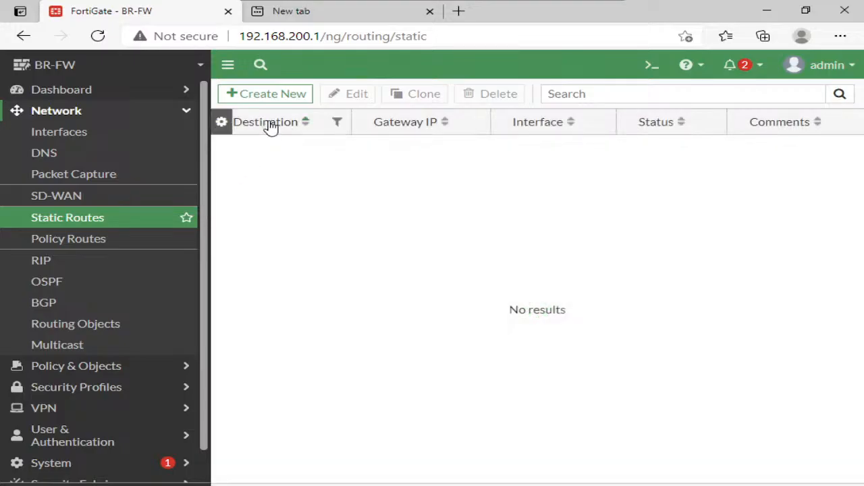
click(282, 98)
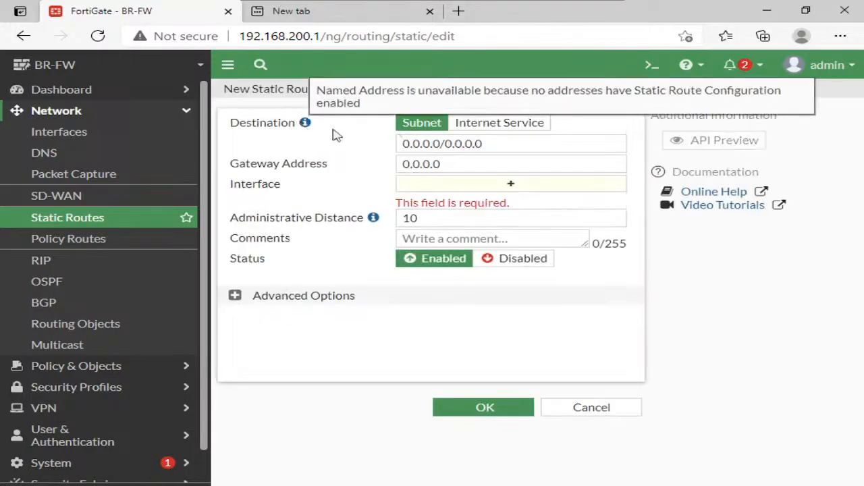
double_click(490, 168)
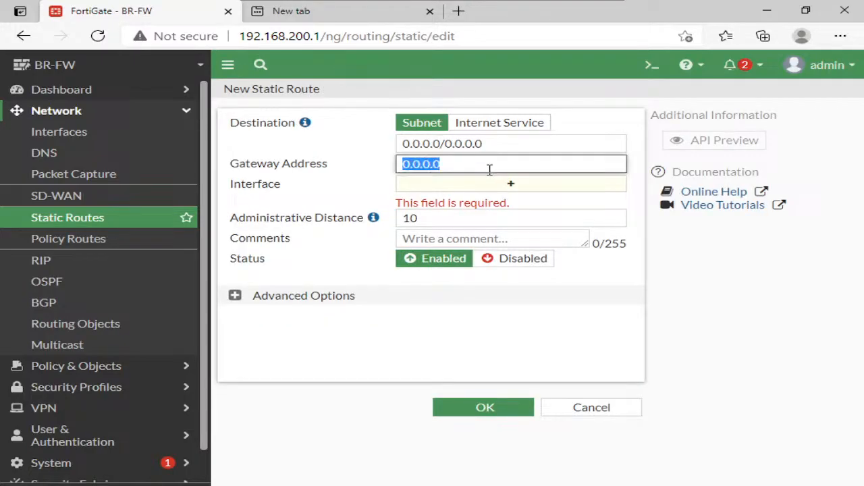
text(101)
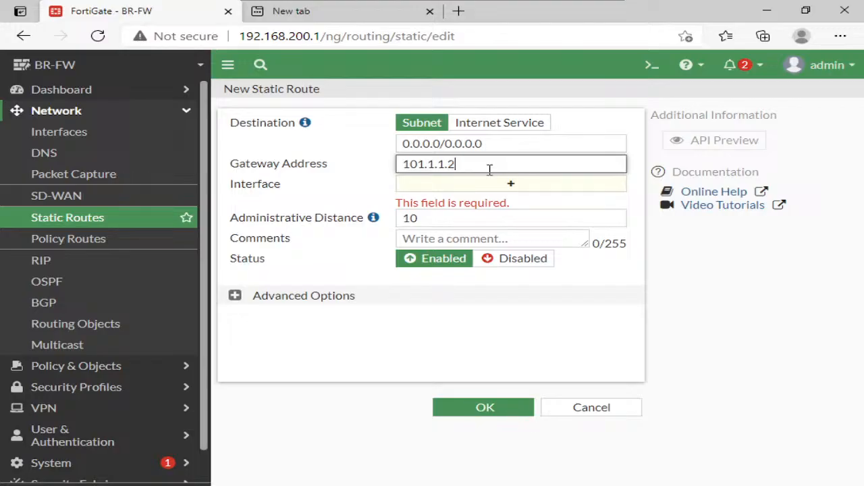
click(510, 315)
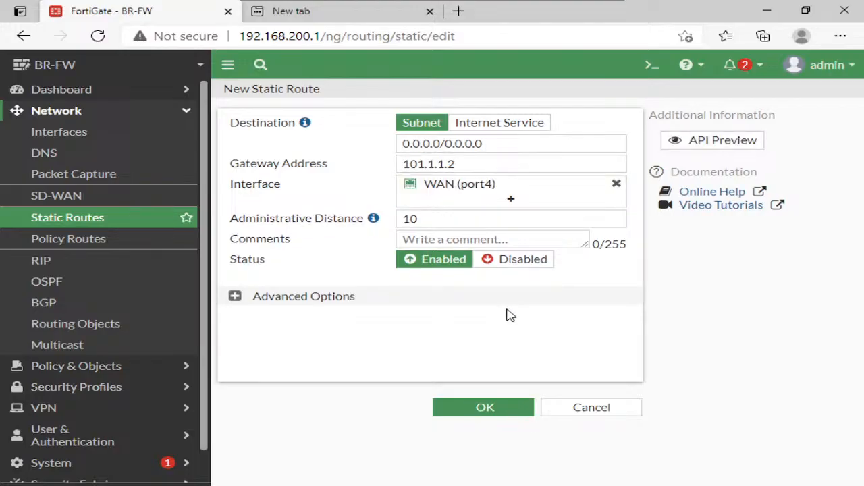
click(510, 401)
- Test the ISP gateway from BR-FW's CLI console with execute ping 101.1.1.2, then stop the ping and close the console
click(652, 67)
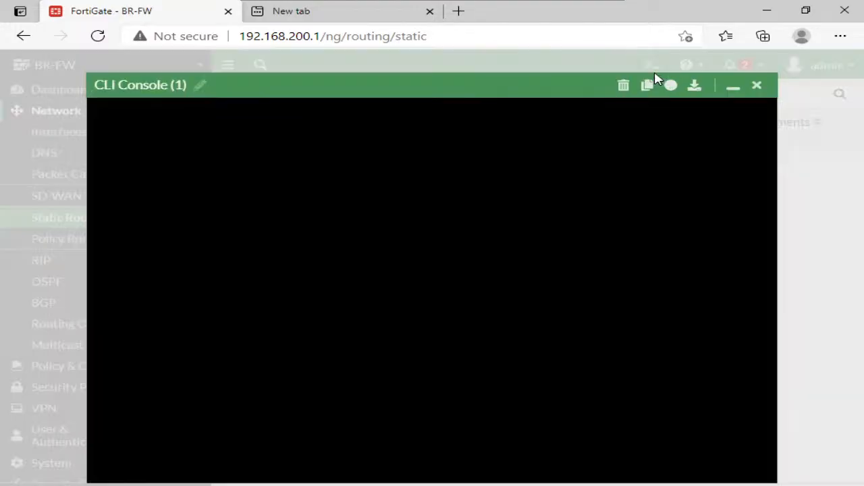
text(exe)
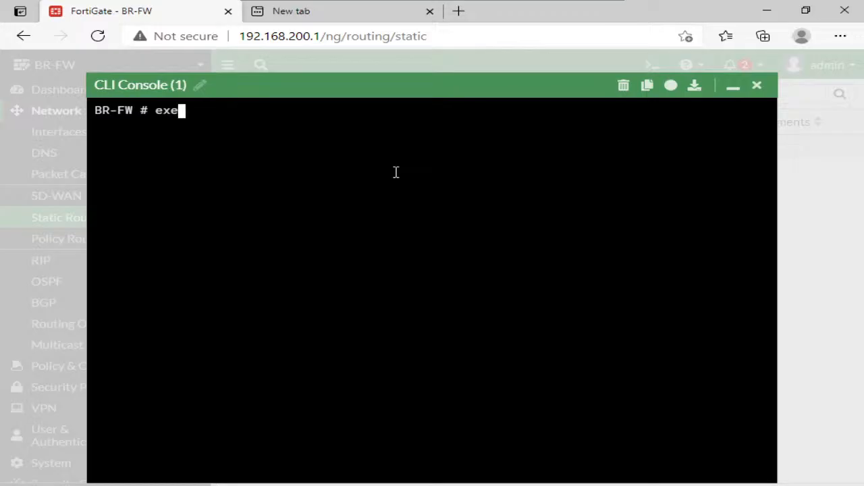
text(cute ping 101.)
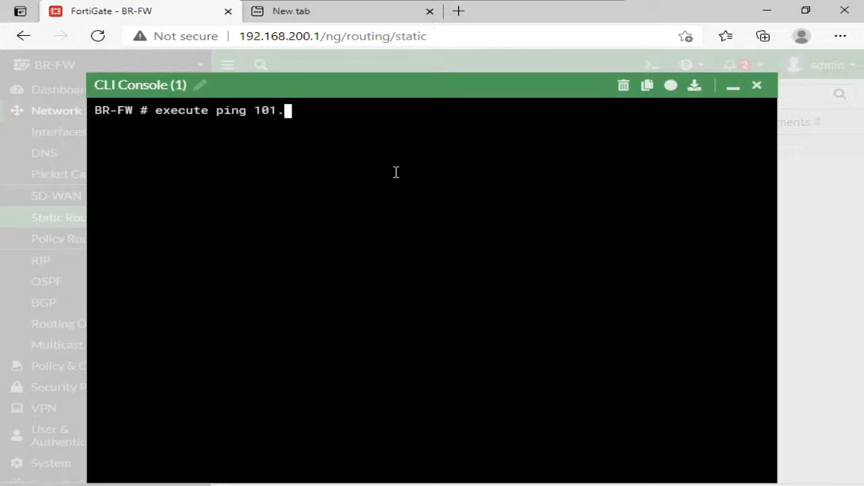
text(1.1.2)
key(Return)
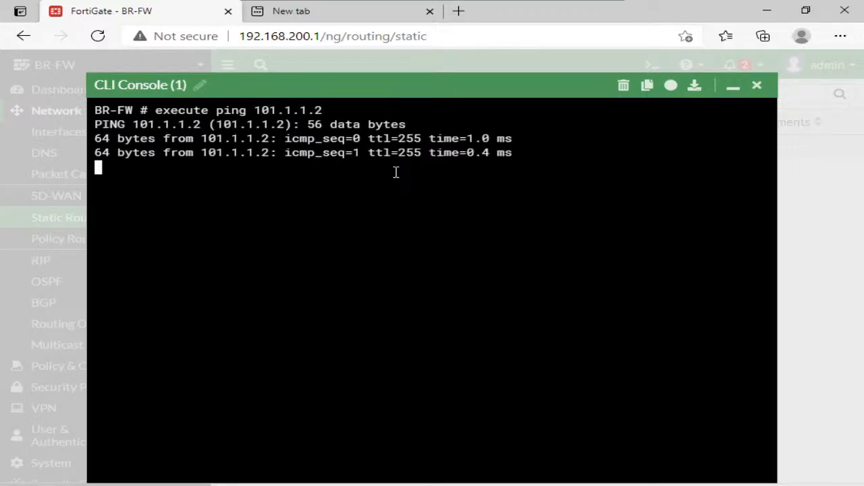
key(ctrl+c)
click(757, 85)
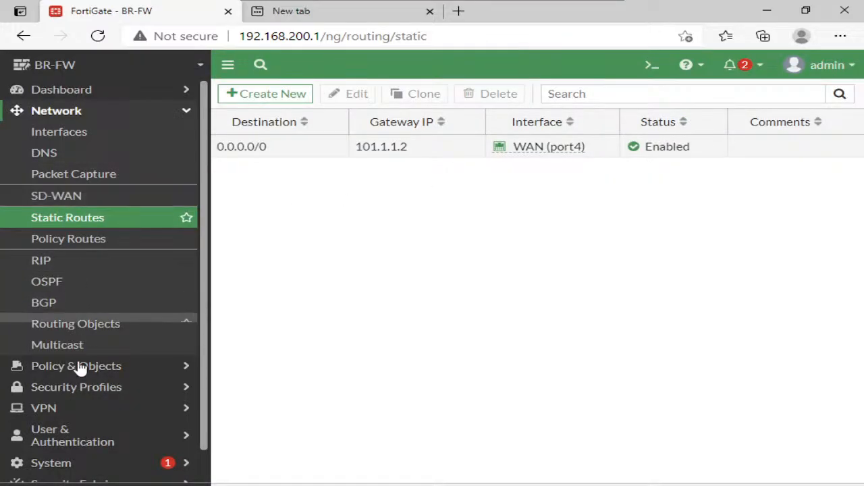
- Start a new site-to-site IPsec tunnel named BR-DC for a remote FortiGate with no NAT between sites
click(74, 408)
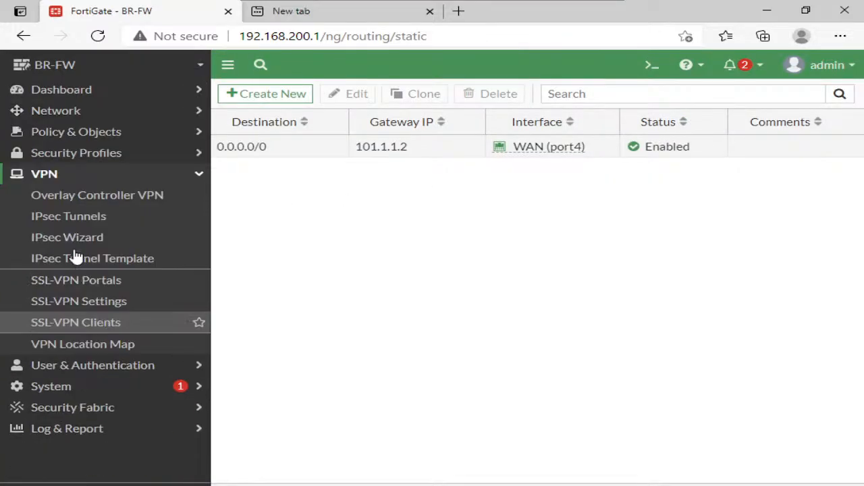
click(94, 217)
click(299, 98)
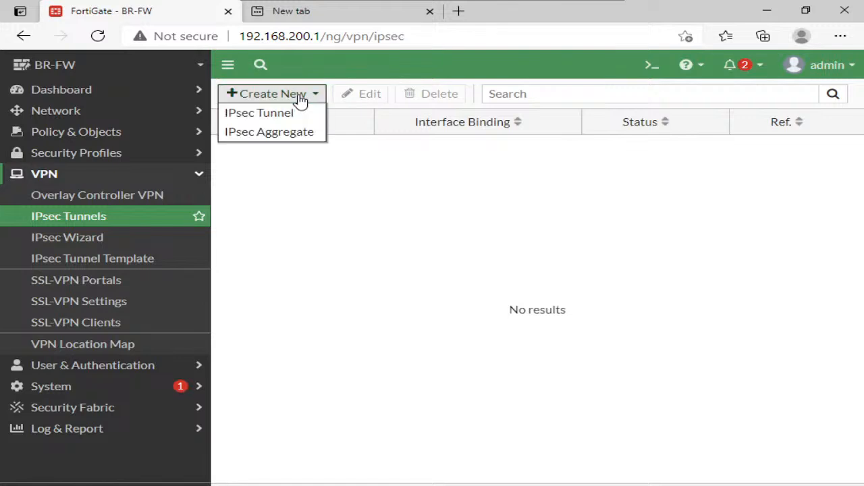
click(297, 119)
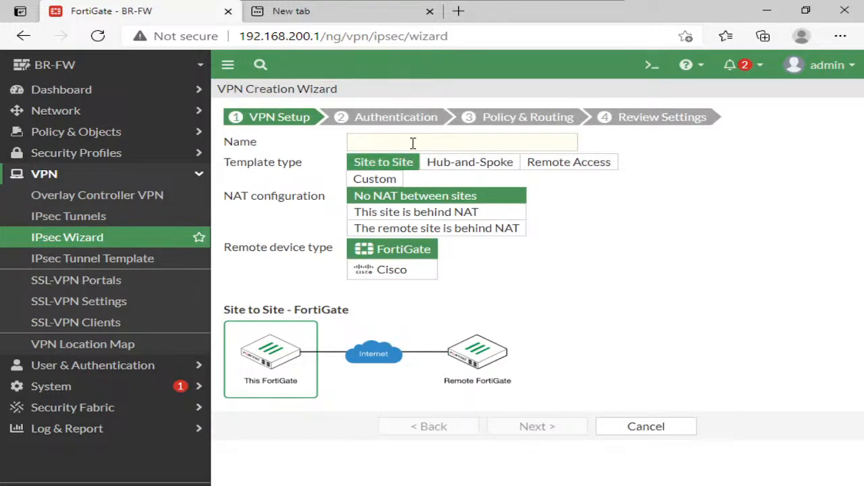
click(412, 143)
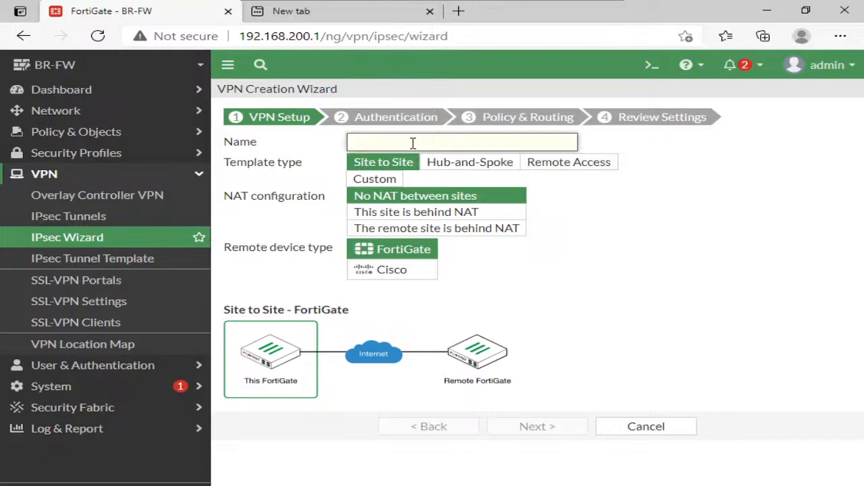
text(BR-DC)
click(531, 432)
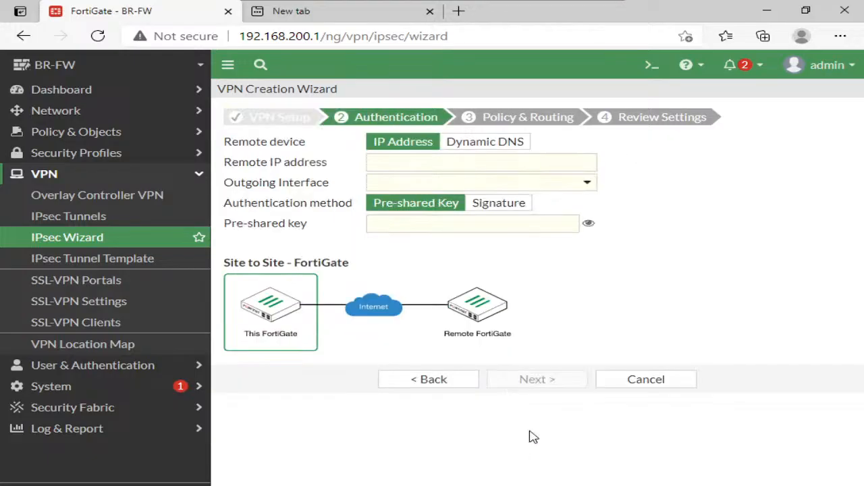
- Set the tunnel's remote IP address to 100.1.1.1 with outgoing interface WAN (port4), and enter the pre-shared key
click(436, 166)
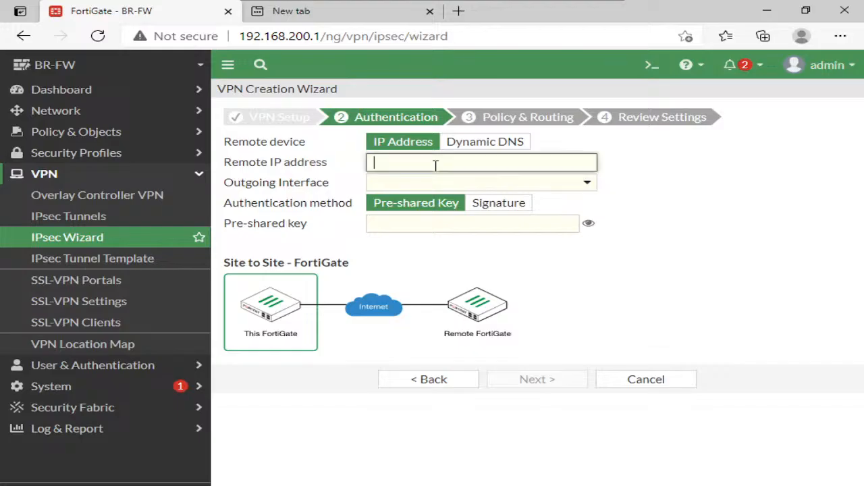
text(100.1.1.1)
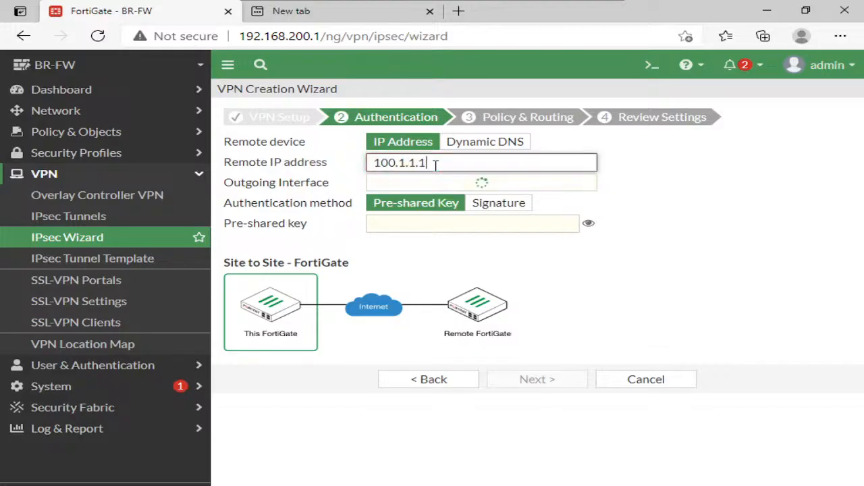
key(Tab)
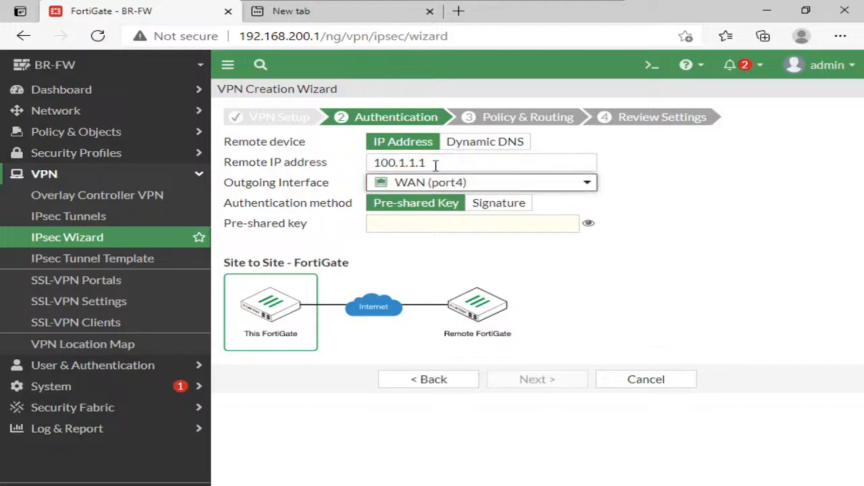
click(462, 225)
text(for)
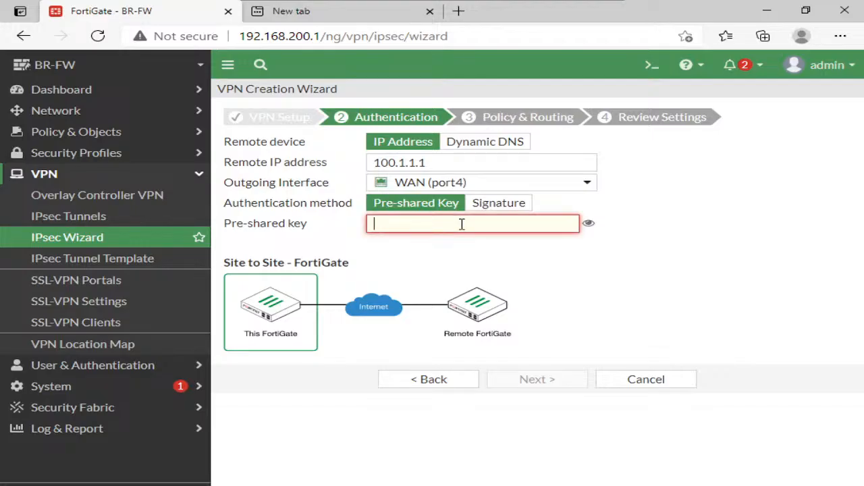
text(tin)
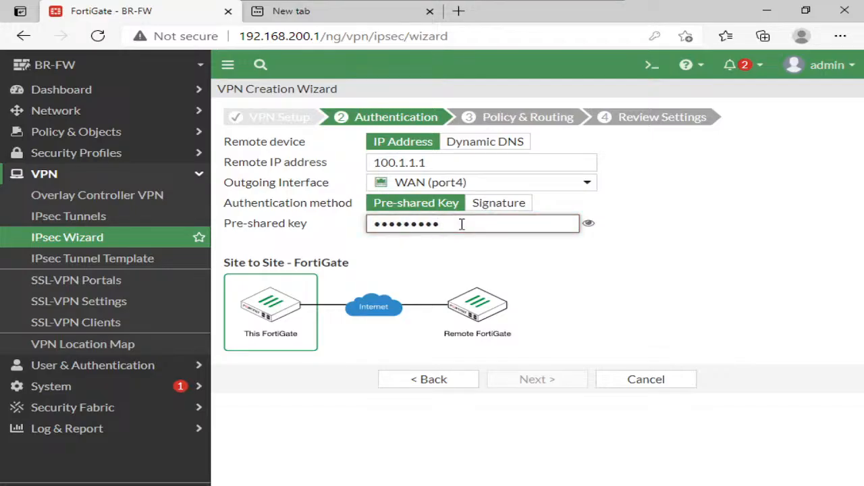
click(535, 382)
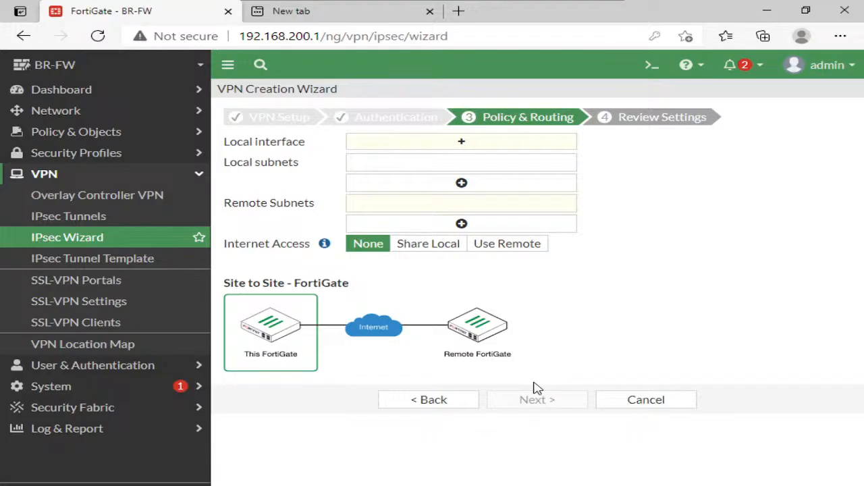
- Choose LAN (port1) as the tunnel's local interface with local subnet 192.168.200.0/24 and set the remote subnet to 192.168.100.0/24
click(461, 145)
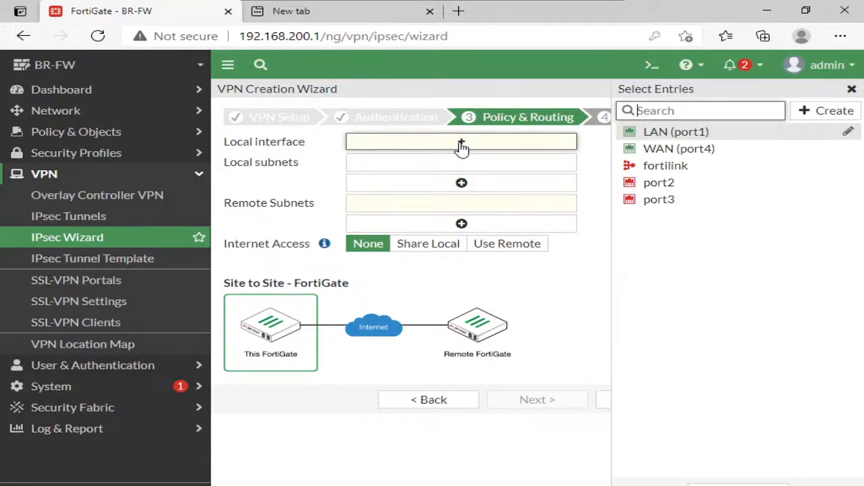
click(654, 134)
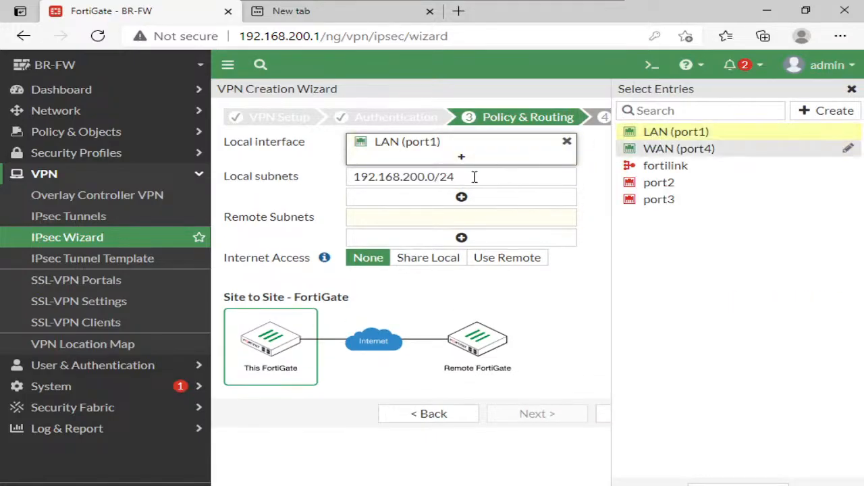
click(452, 181)
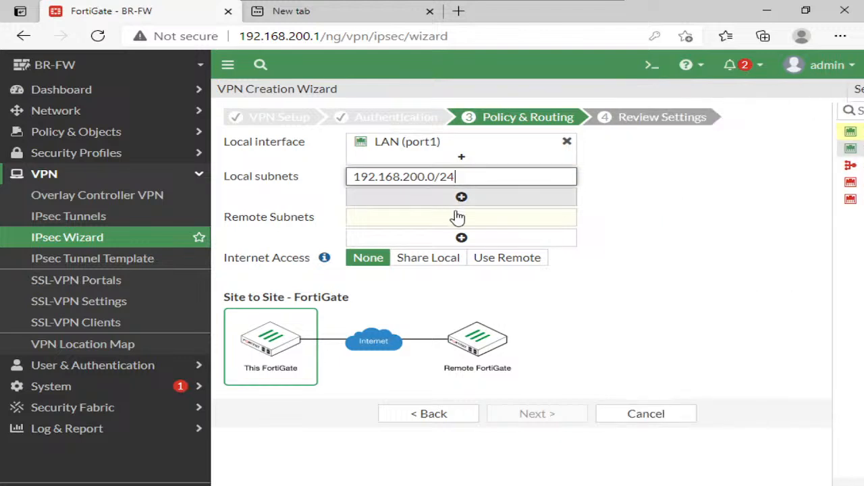
click(462, 217)
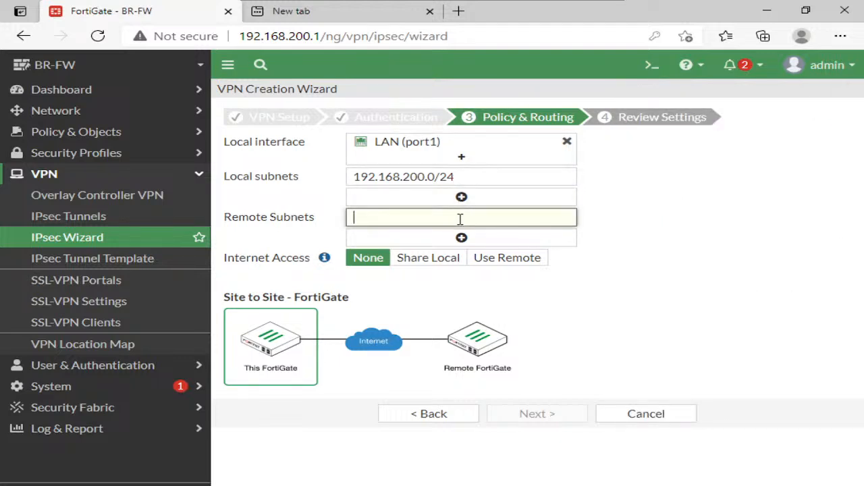
text(192.168.)
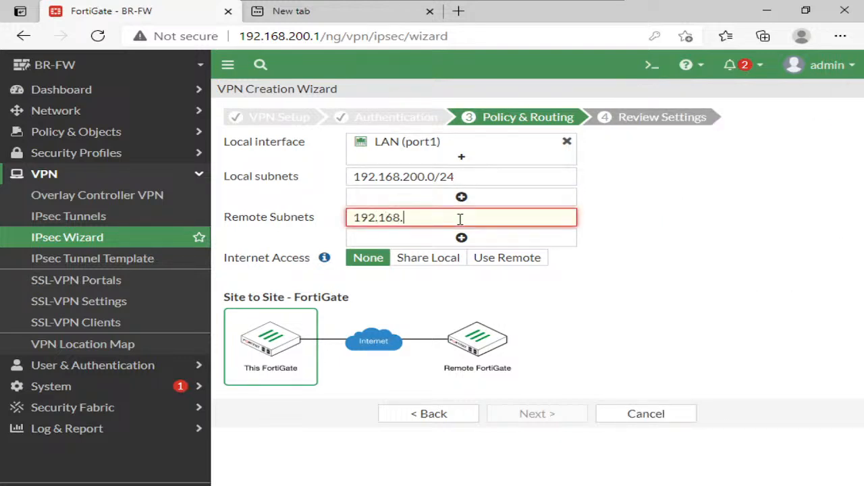
text(100.0/24)
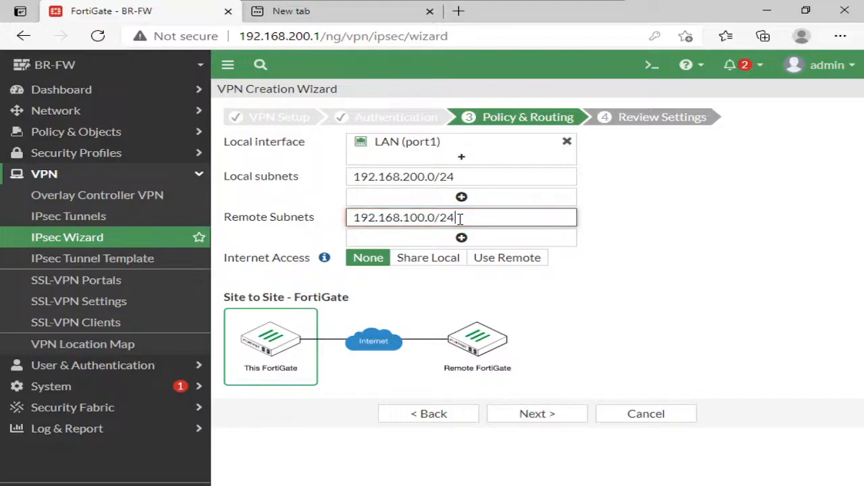
- Create the VPN from the reviewed settings and show the tunnel list
click(534, 416)
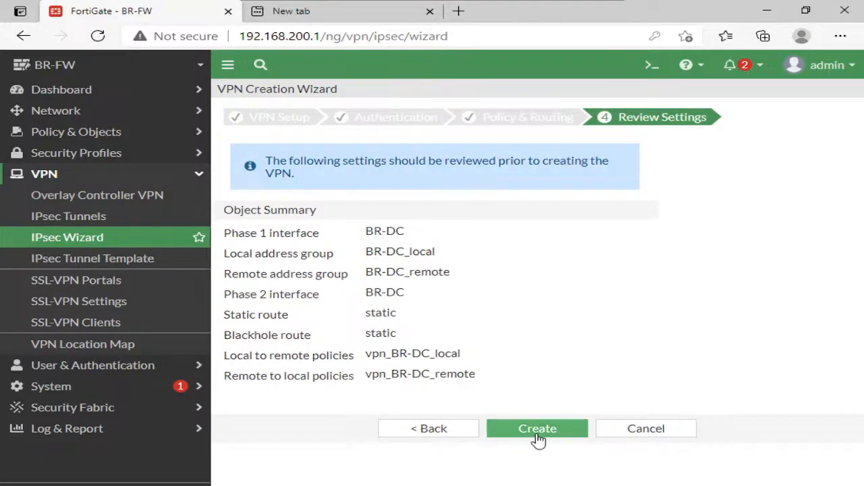
click(537, 432)
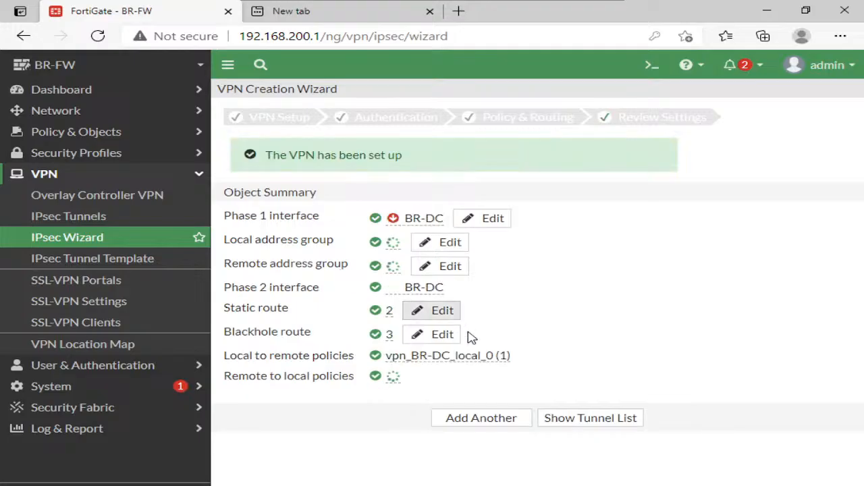
click(574, 420)
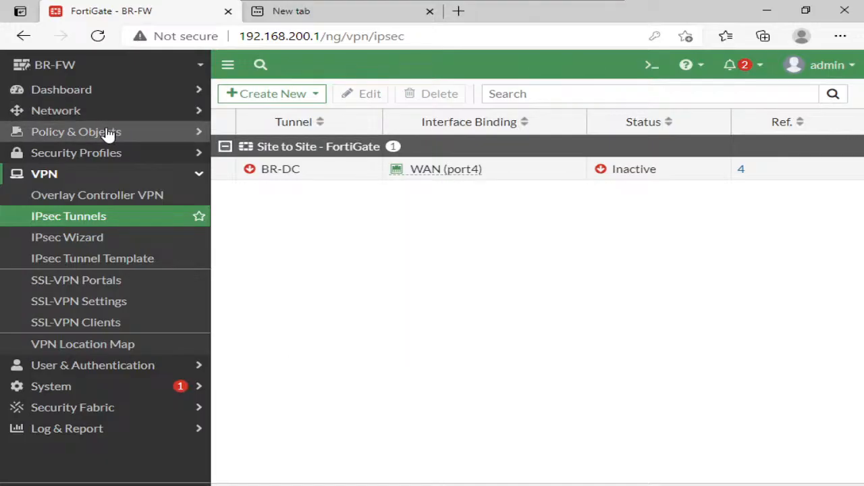
- Open the wizard-created static route to BR-DC_remote through the BR-DC interface
click(83, 110)
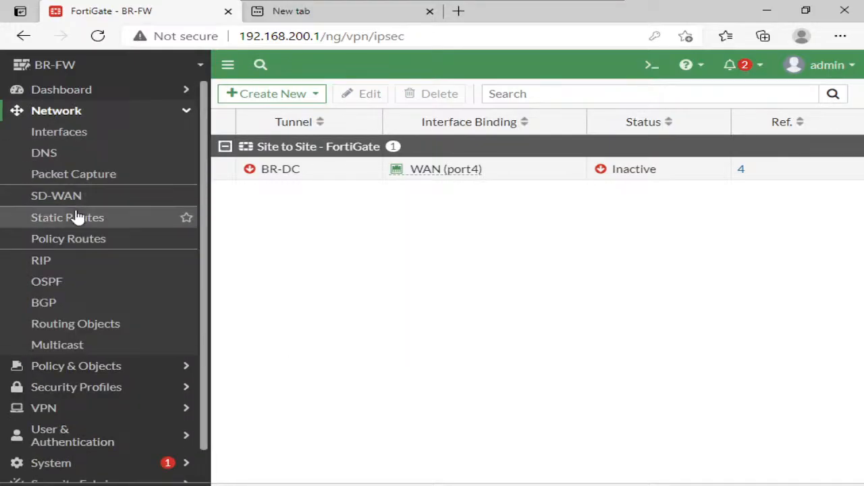
click(76, 217)
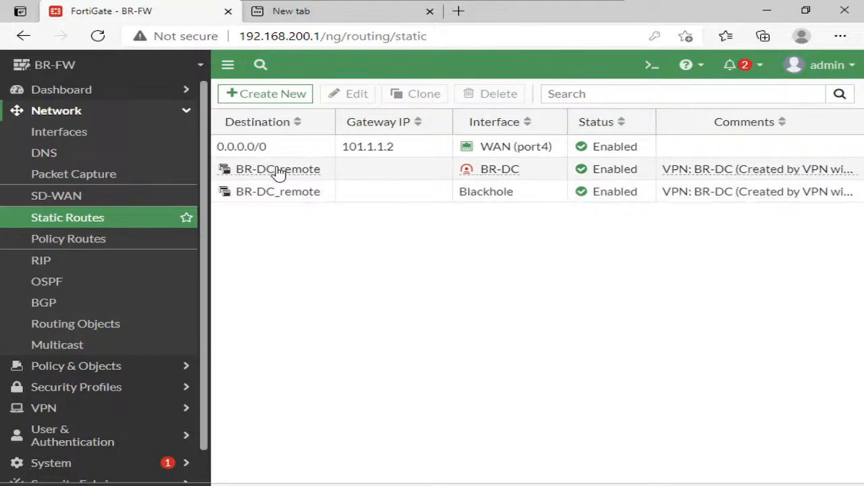
mouse_move(308, 179)
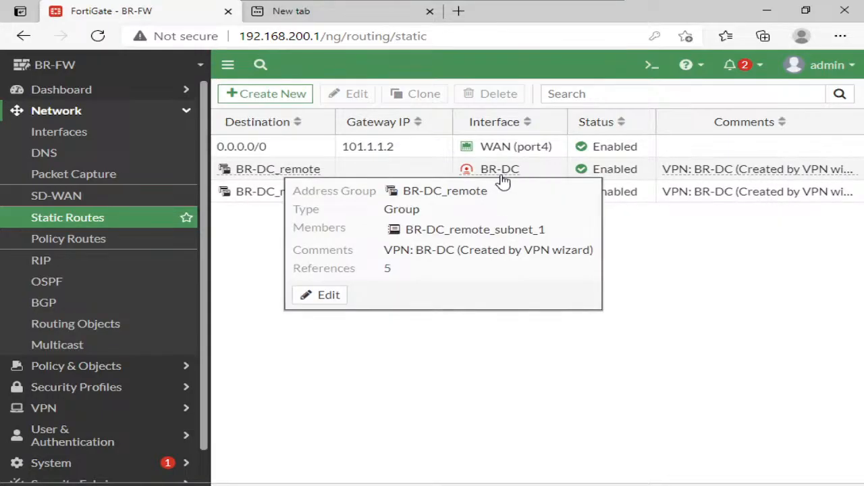
click(426, 169)
click(329, 101)
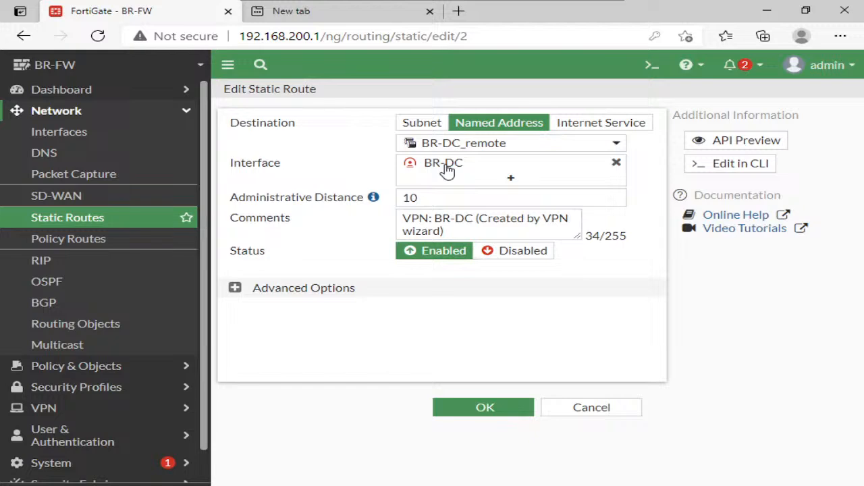
- Examine the route's BR-DC_remote address group and its member subnet, and close the group and route without saving
mouse_move(447, 169)
mouse_move(451, 154)
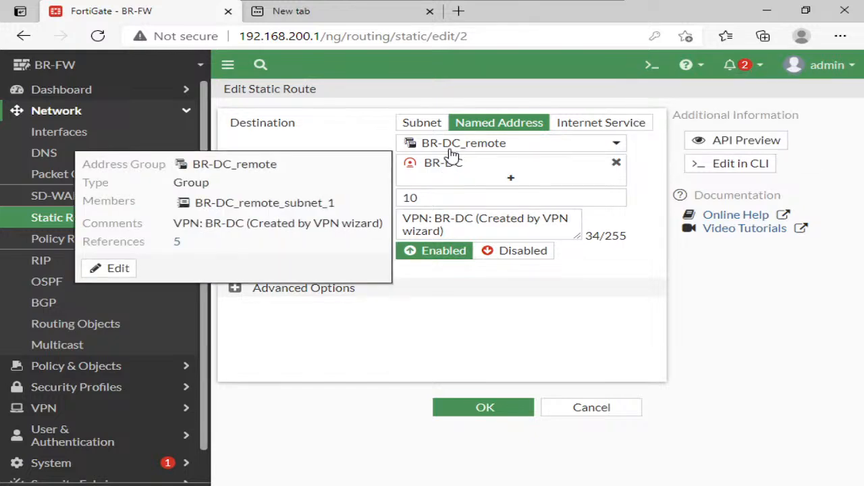
click(122, 268)
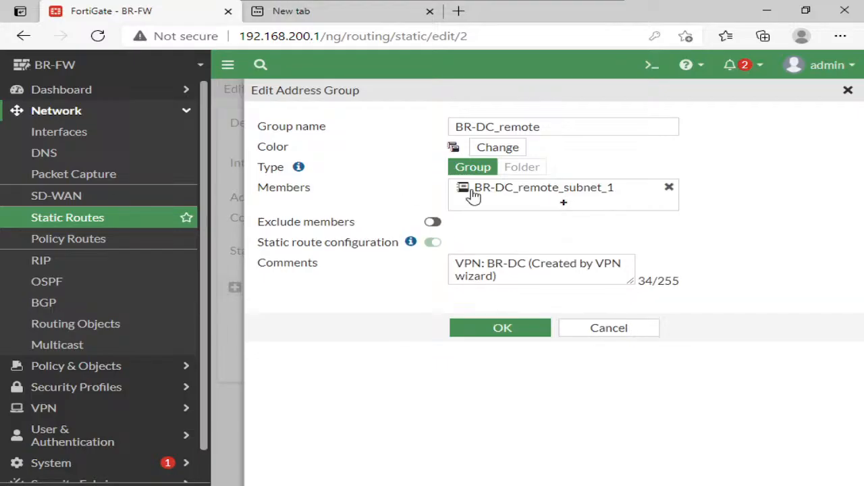
mouse_move(519, 194)
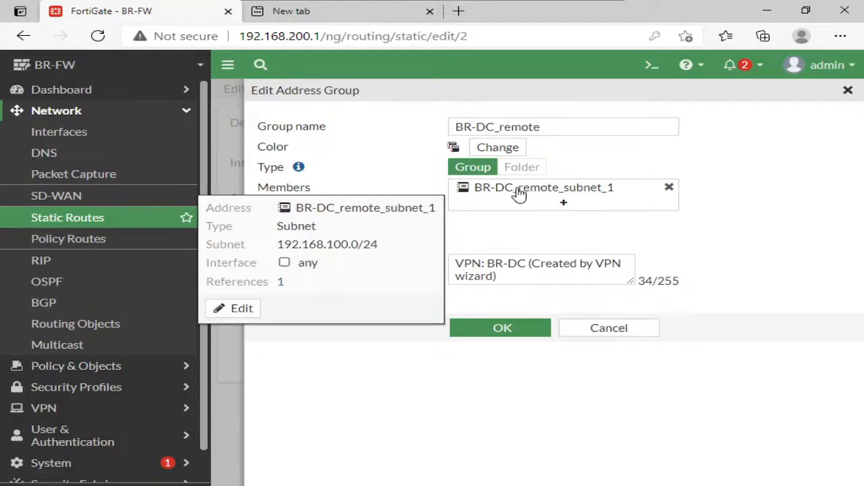
click(610, 329)
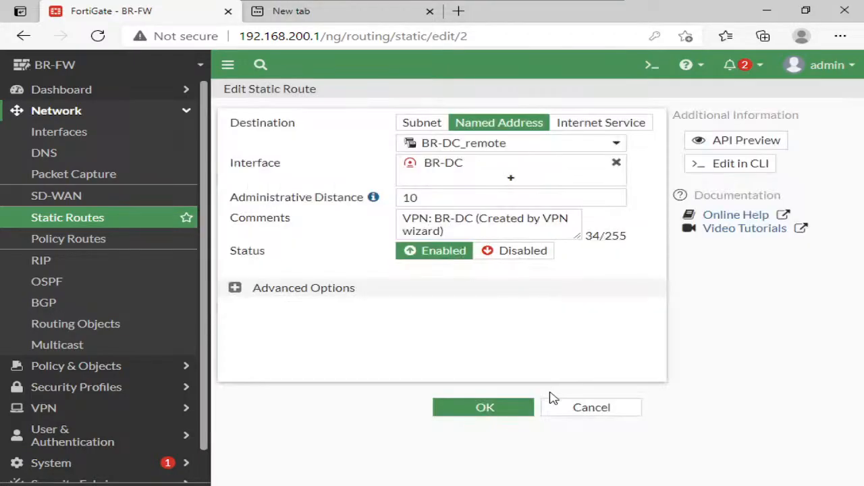
click(553, 408)
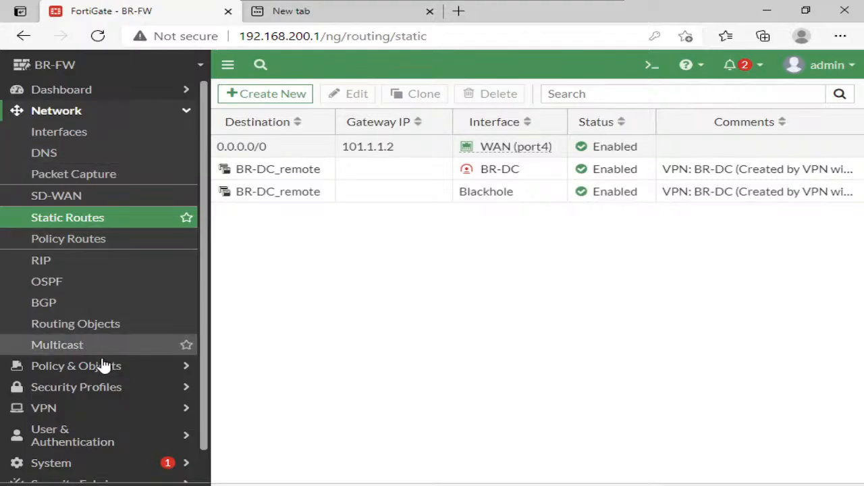
- Review the interfaces, addresses, action and NAT setting of firewall policy vpn_BR-DC_remote_0, and leave it without saving
click(106, 366)
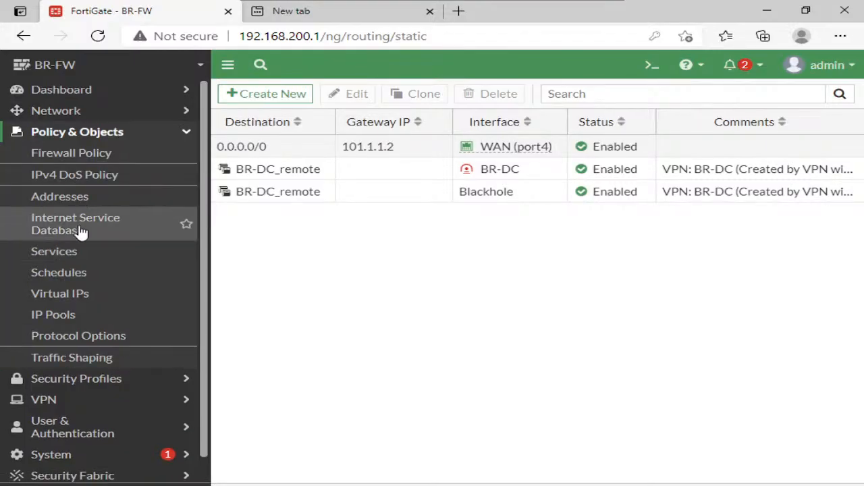
click(84, 159)
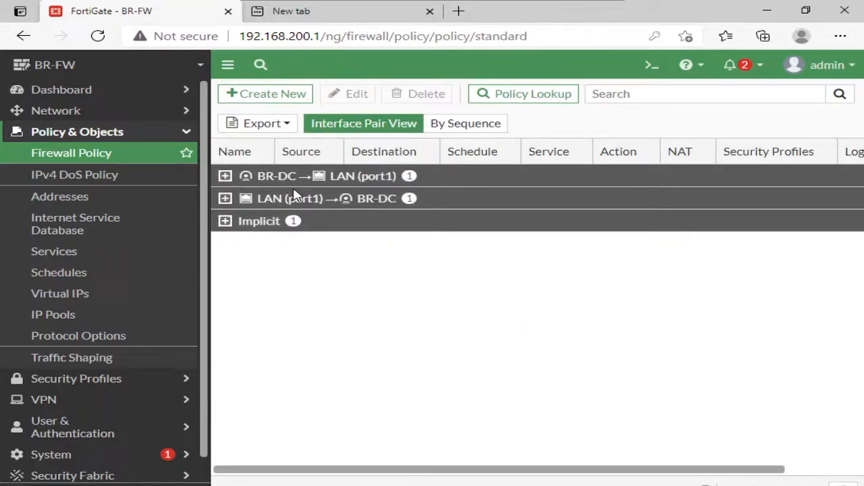
click(258, 178)
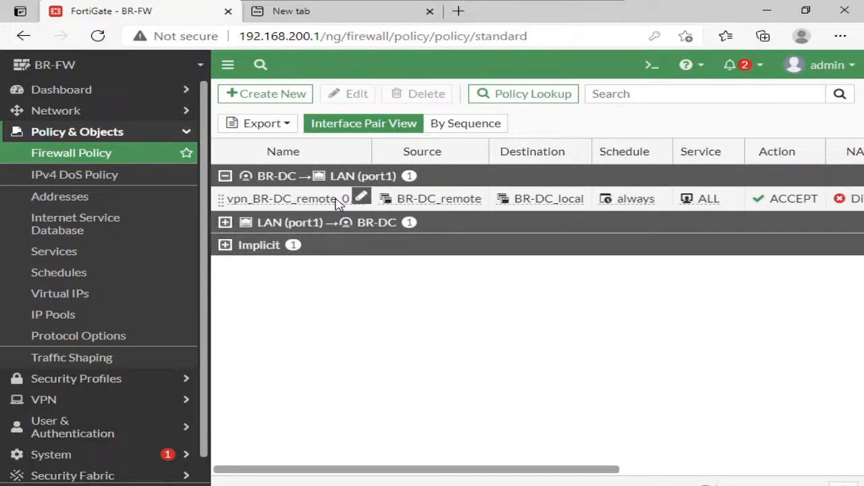
click(343, 199)
click(352, 92)
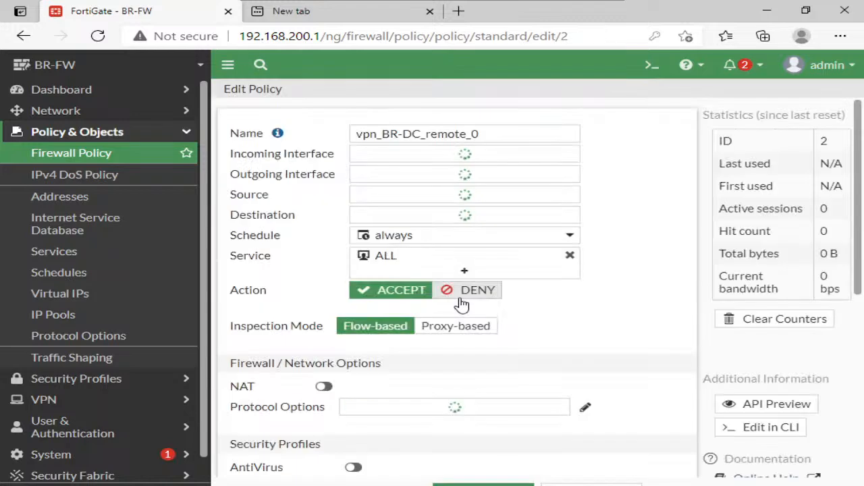
scroll(571, 309, down, 1)
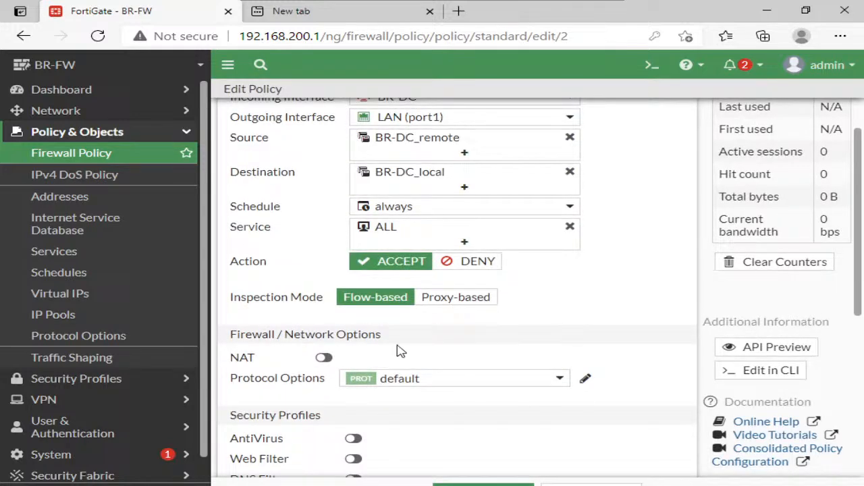
scroll(449, 351, up, 1)
click(591, 484)
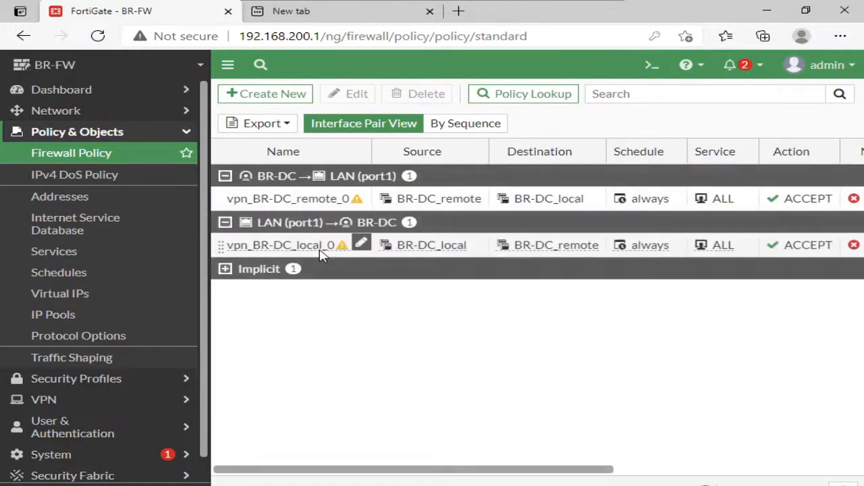
- Review the interfaces, destination, action and NAT setting of firewall policy vpn_BR-DC_local_0, and leave it without saving
click(317, 247)
click(347, 94)
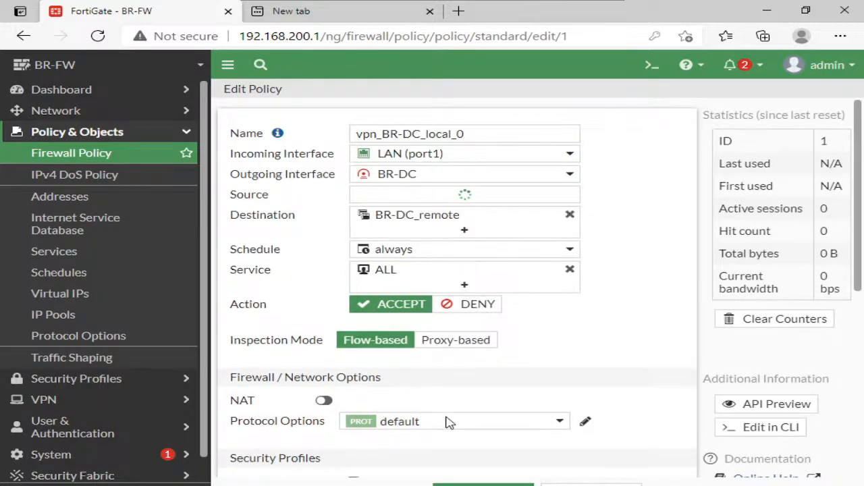
click(592, 485)
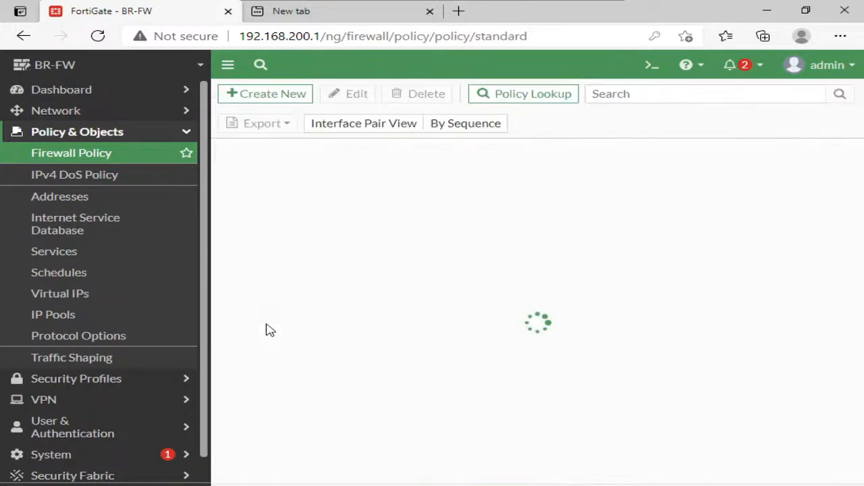
- Open the settings of the BR-DC site-to-site tunnel from the IPsec tunnel list
click(120, 135)
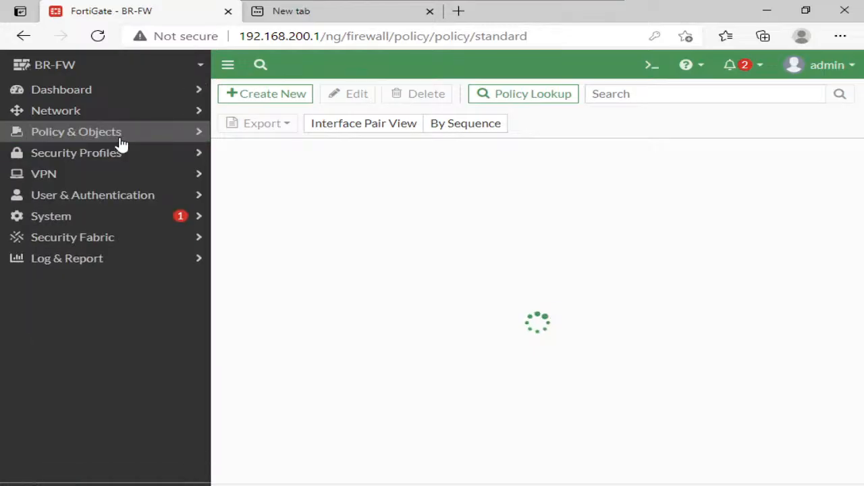
click(69, 174)
click(86, 218)
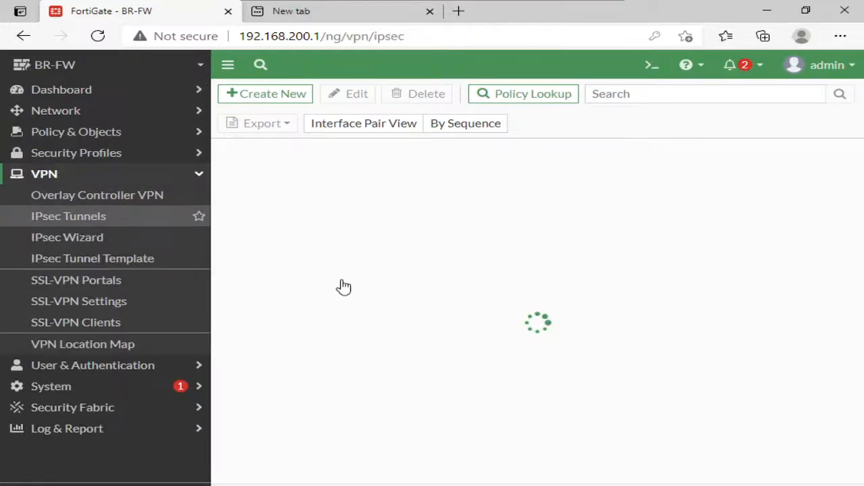
click(304, 177)
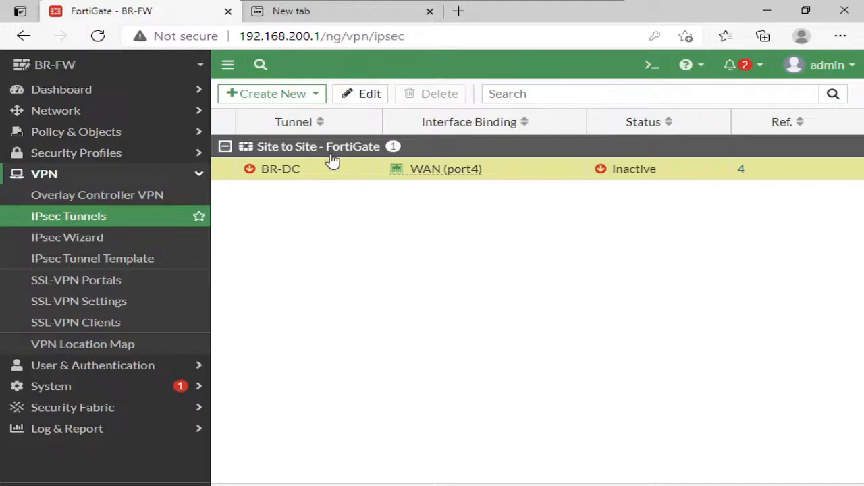
click(357, 95)
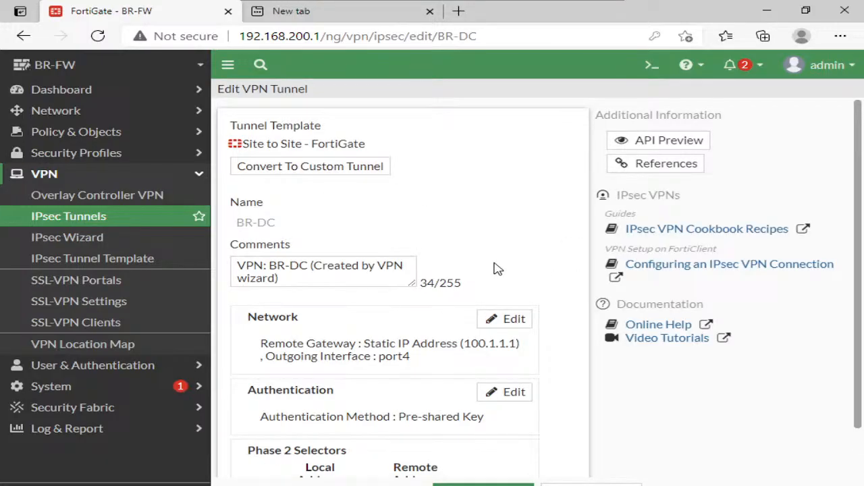
- Open the firewall's CLI console and begin a "config system" command
click(652, 65)
text(co)
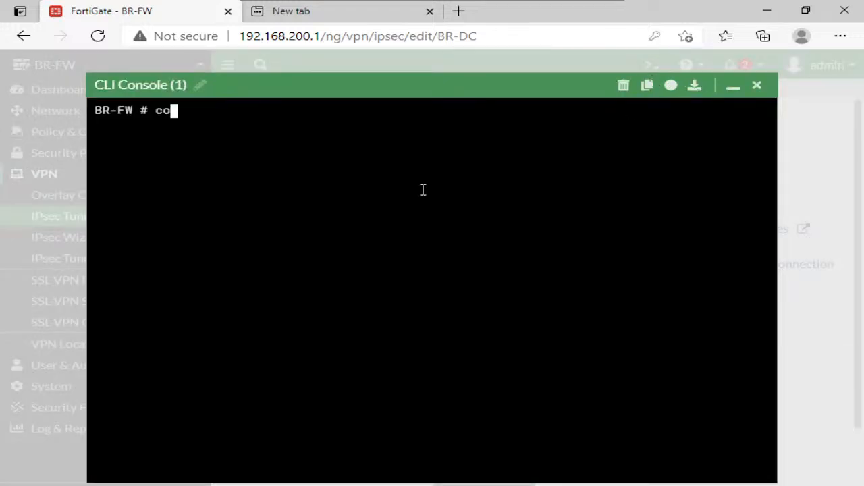
text(nfig system ipam)
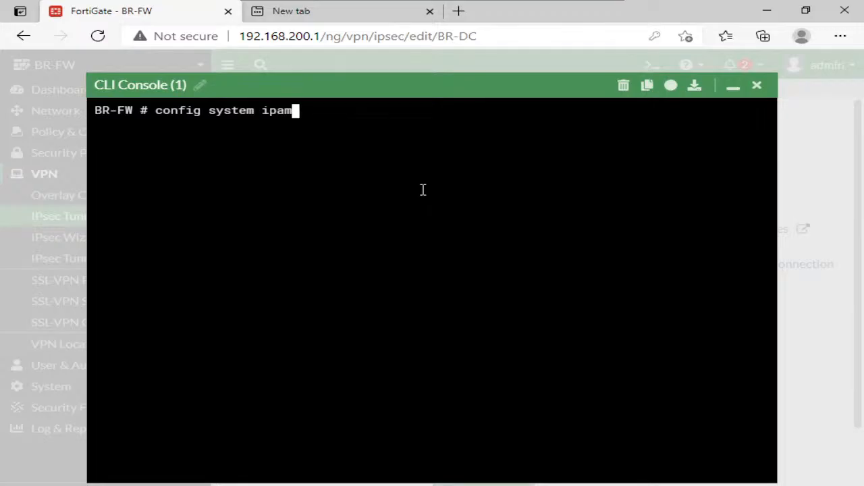
key(Tab)
key(Tab)
key(Tab)
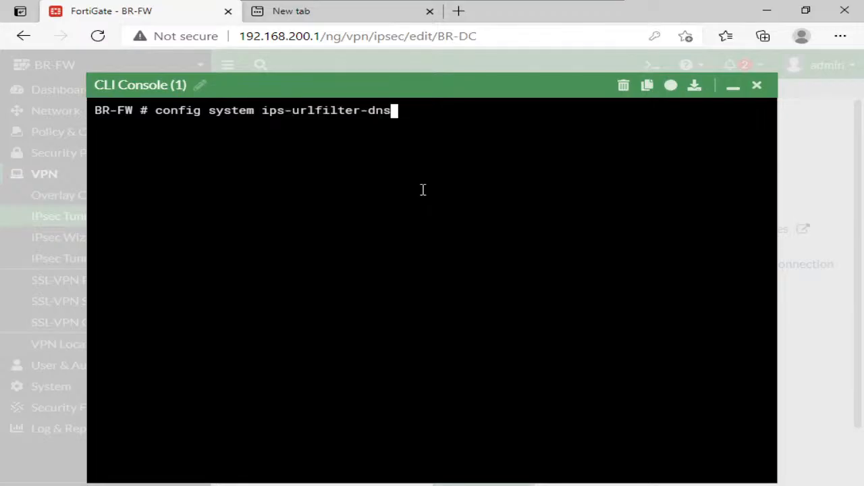
key(ctrl+w)
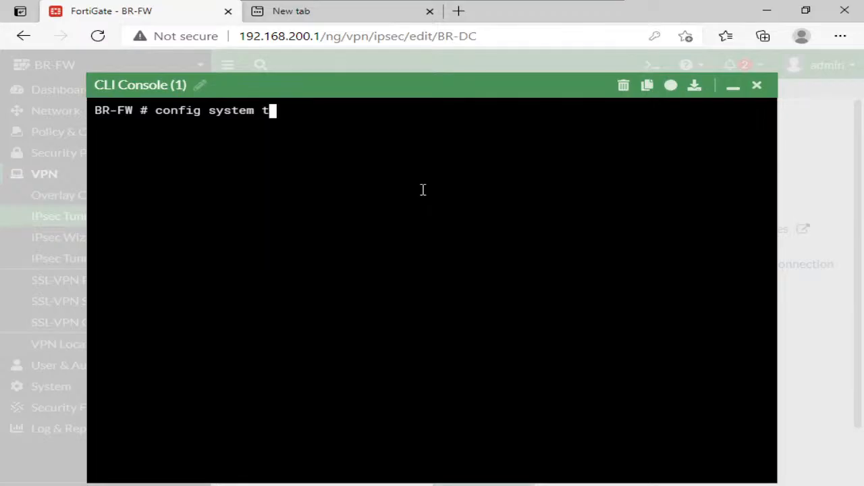
- Complete the command as "config system interface" and enter the interface configuration
text(interface)
text(h)
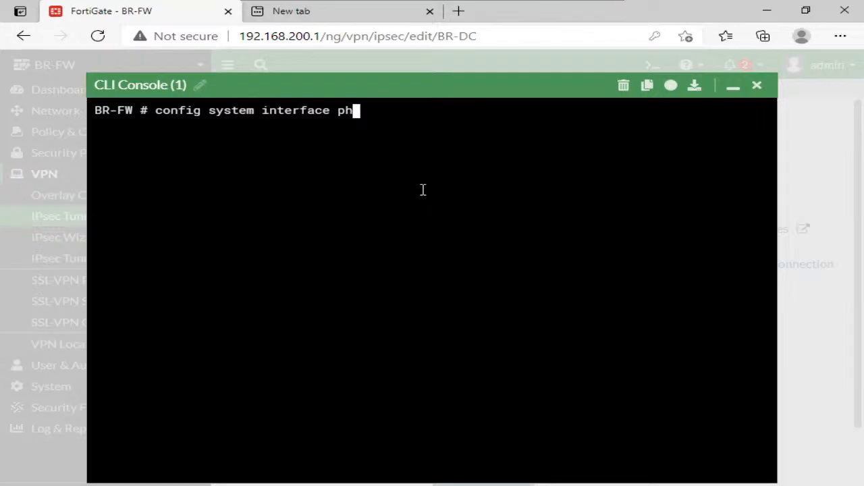
key(BackSpace)
key(BackSpace)
text(ip)
key(BackSpace)
key(BackSpace)
text(?)
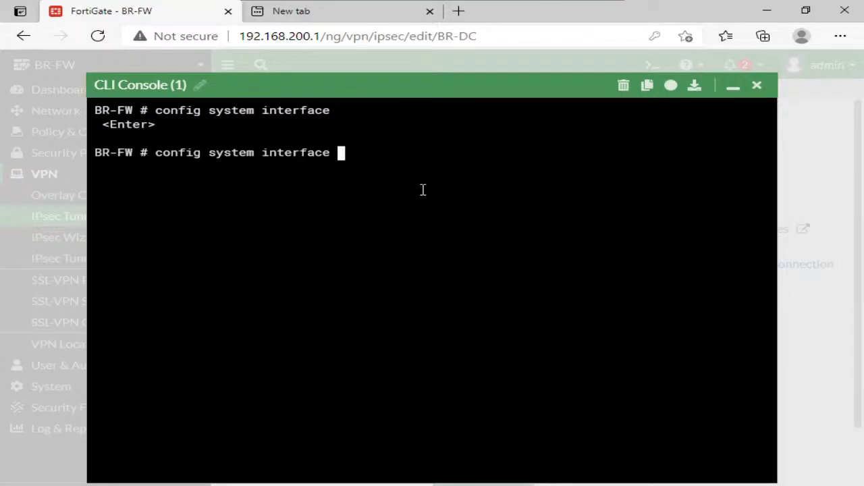
key(Return)
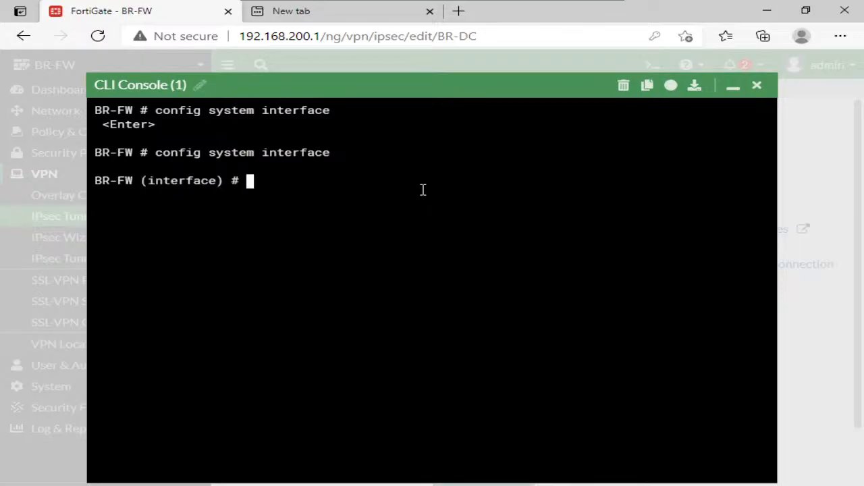
- Edit the BR-DC interface in the CLI, show its configuration, and leave the context with "end"
text(edit ph)
key(BackSpace)
key(BackSpace)
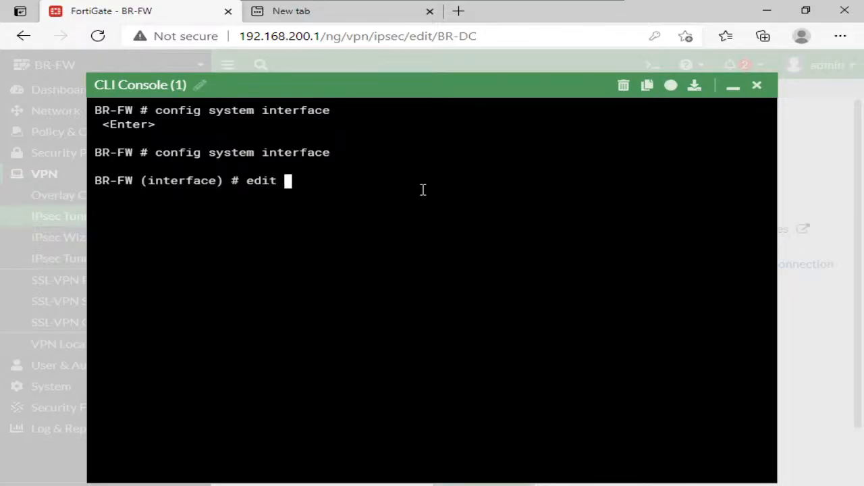
text(BR-DC)
key(Return)
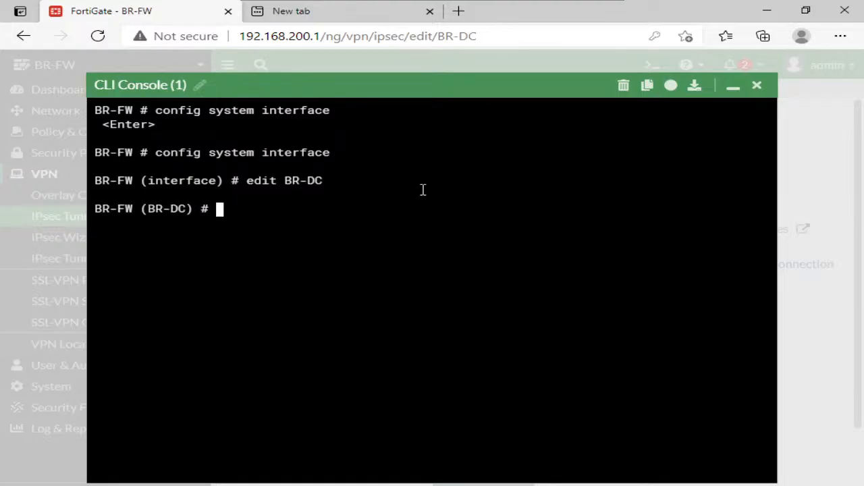
text(show)
key(Return)
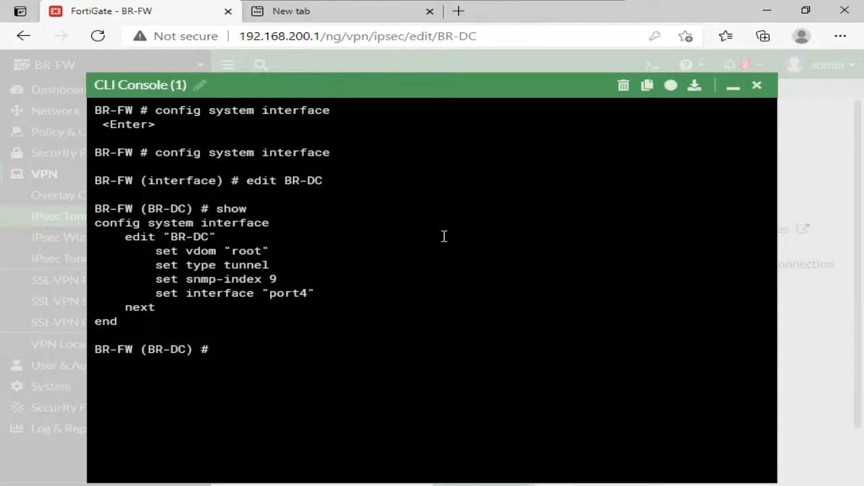
text(exit)
key(Return)
text(end)
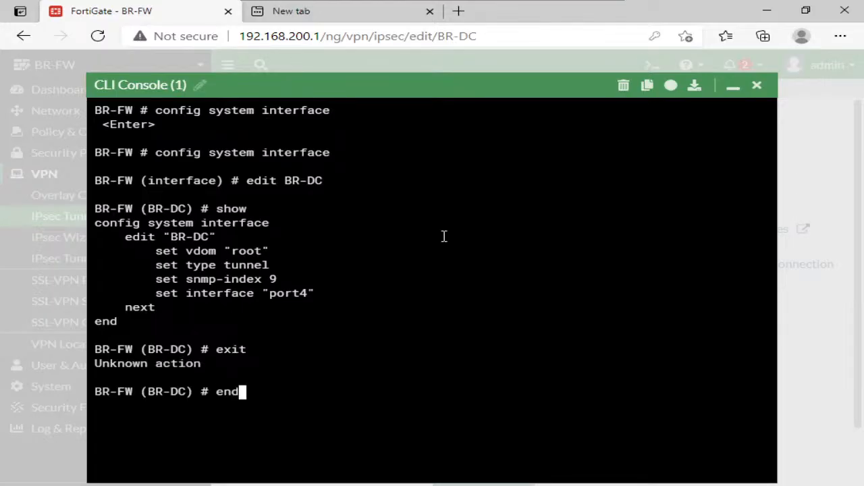
key(Return)
key(Return)
- Enter "config vpn ipsec phase1-interface", edit BR-DC, and show its phase 1 configuration
text(config vpn )
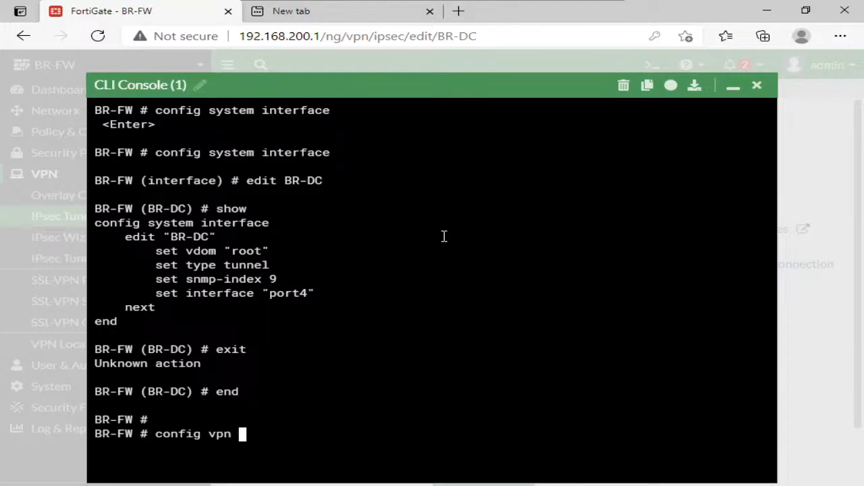
text(ipsec phase1)
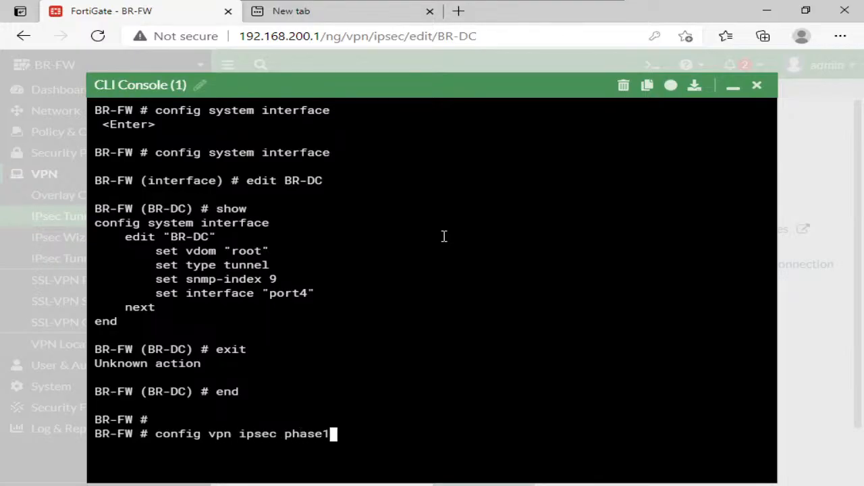
key(Tab)
key(Return)
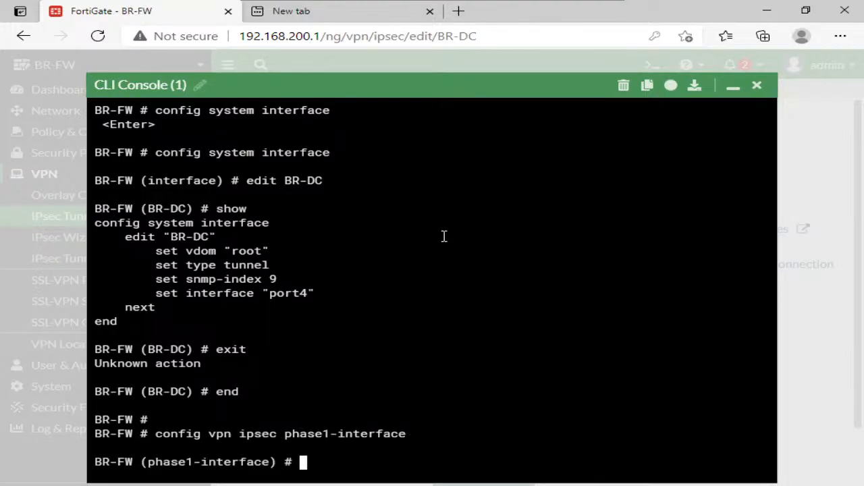
text(edit BR-DC)
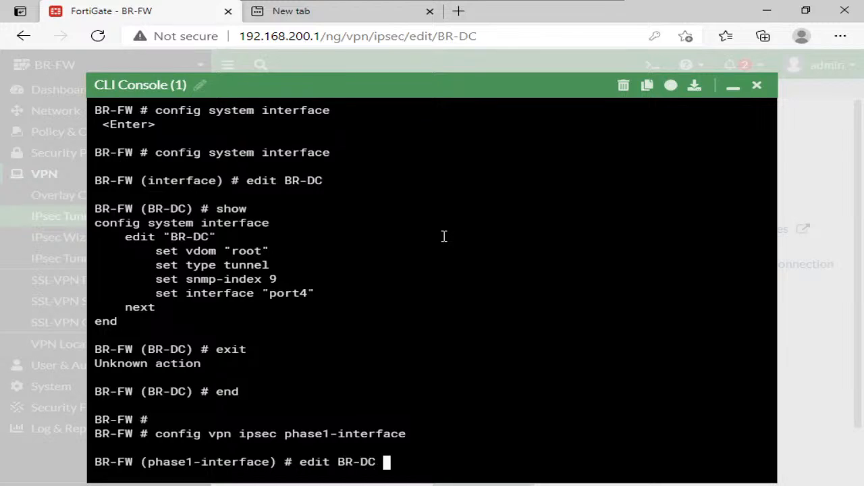
key(Return)
text(show)
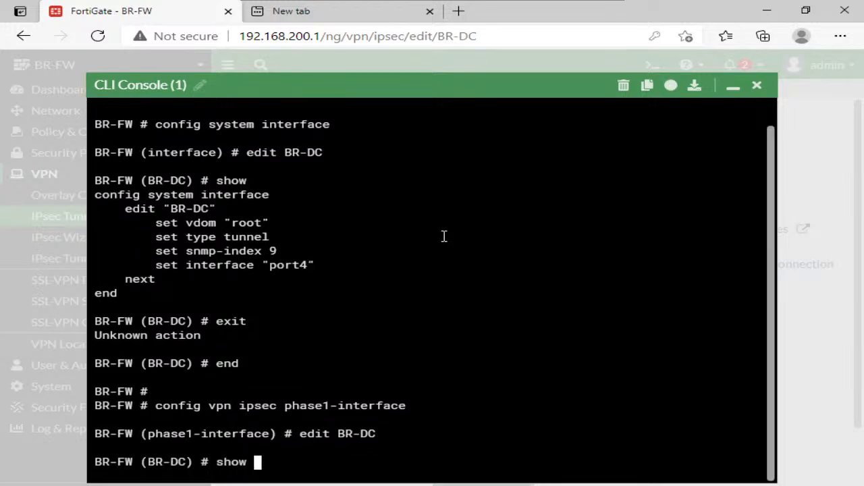
key(Return)
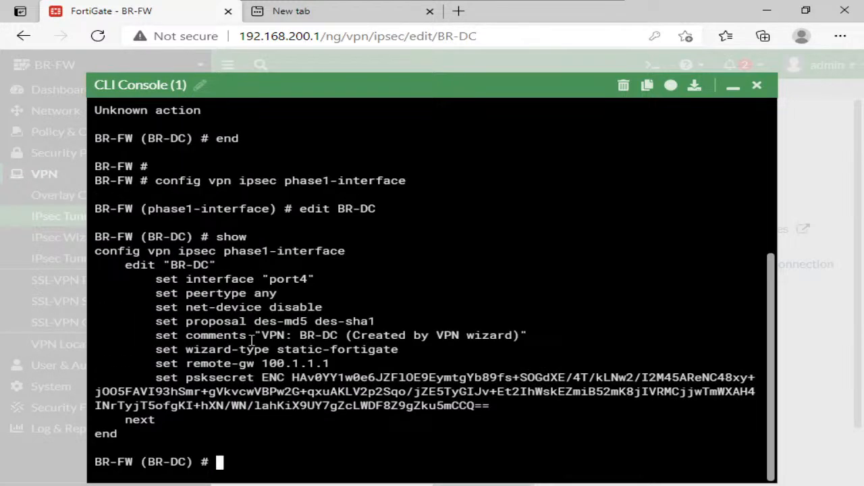
- Examine the proposal and remote-gw lines of the BR-DC phase 1 output, and minimise the console
triple_click(274, 322)
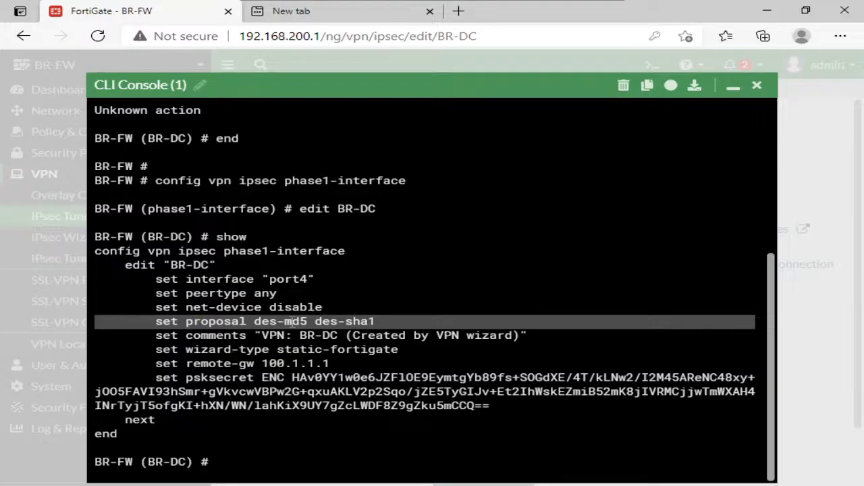
click(298, 335)
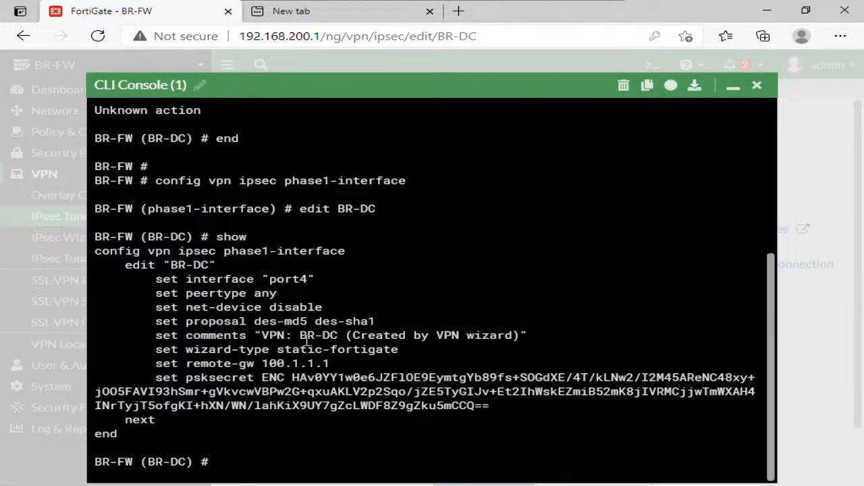
triple_click(277, 364)
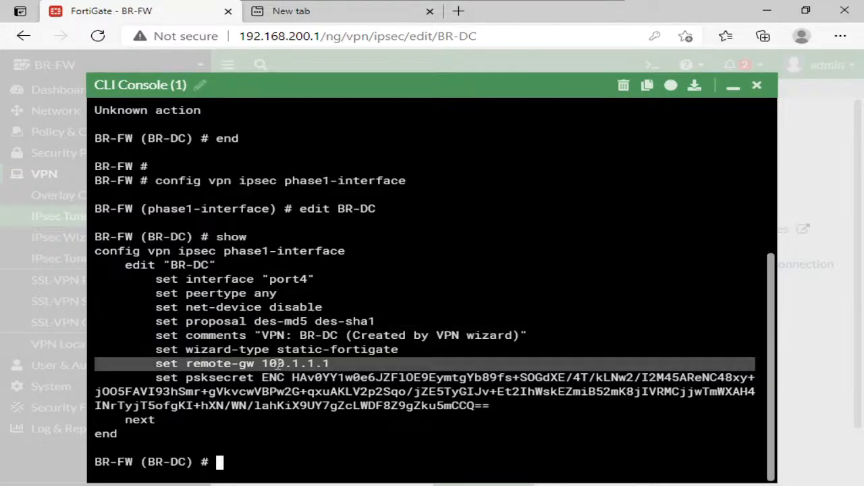
click(357, 349)
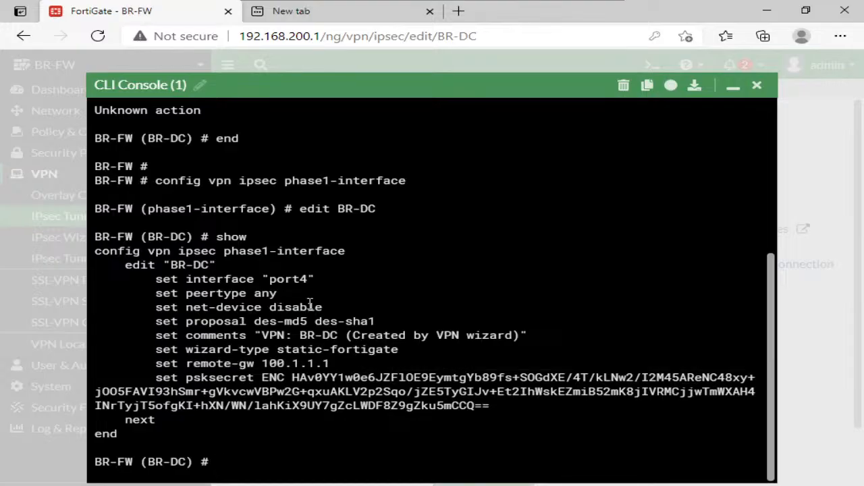
click(732, 86)
- Open the IPsec monitor from the BR-DC tunnel's status and try to bring up all phase 2 selectors
click(80, 216)
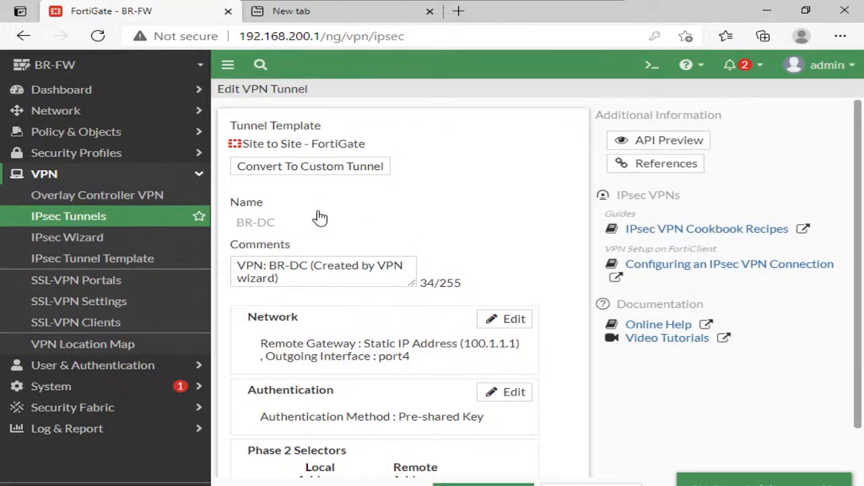
click(599, 170)
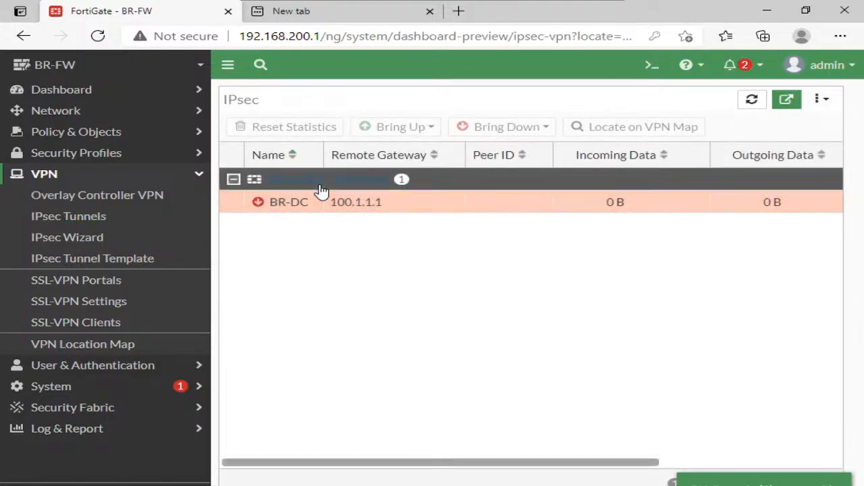
click(333, 205)
click(400, 127)
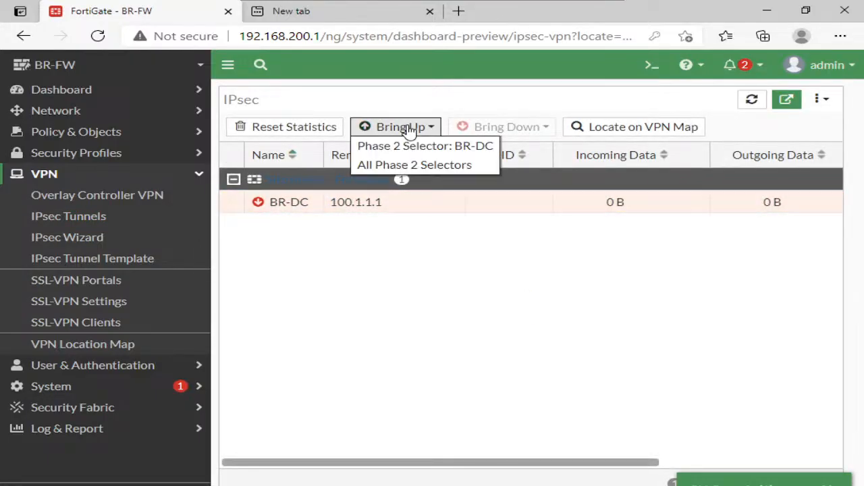
click(428, 166)
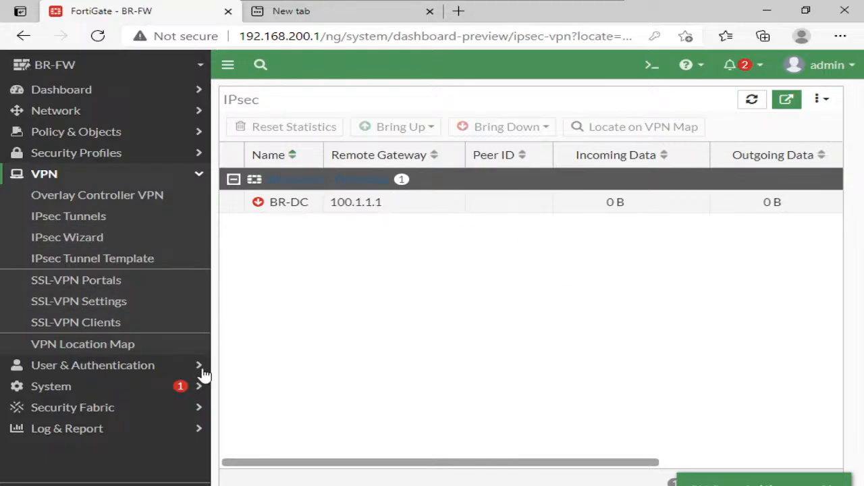
- Open the VPN event log and show the details of the newest phase 1 negotiation entry
click(140, 432)
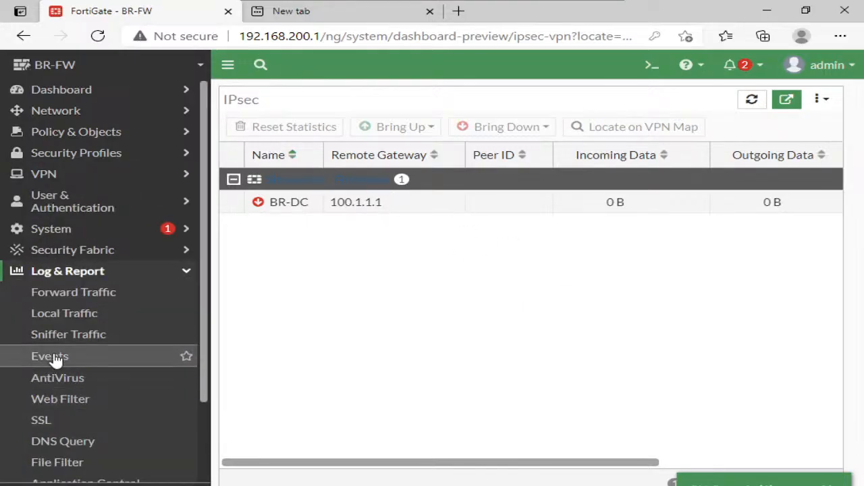
scroll(55, 360, down, 1)
click(67, 303)
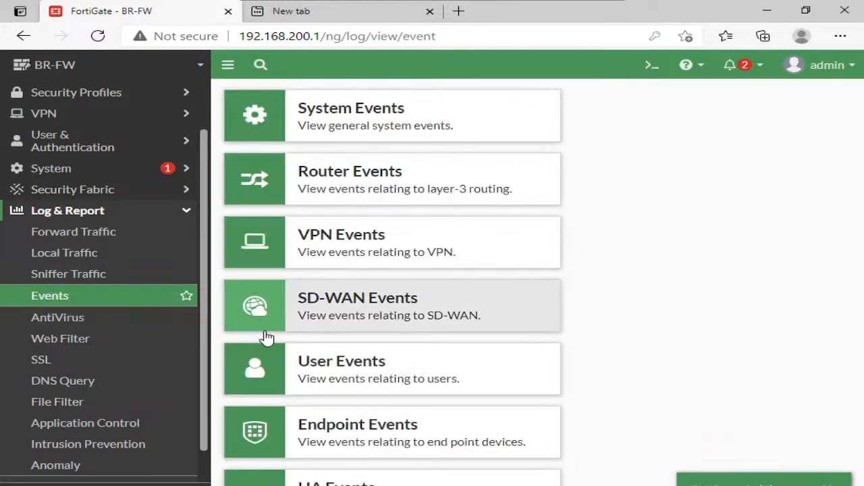
click(363, 251)
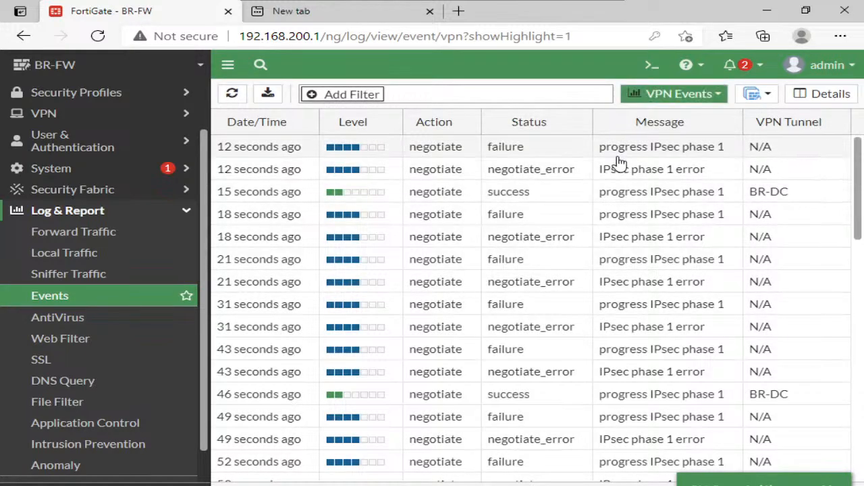
click(560, 159)
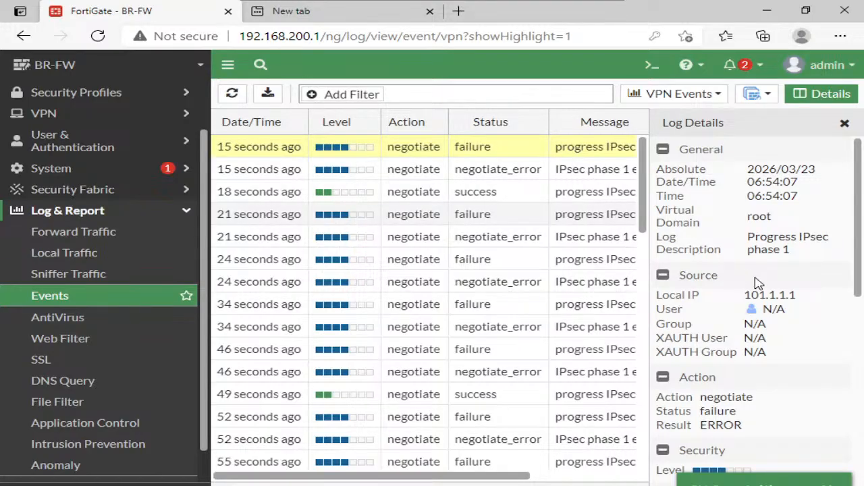
- Read through the newest failure entry's log details, and open the negotiate_error entry below it to examine its reason
scroll(756, 283, down, 3)
scroll(756, 284, down, 5)
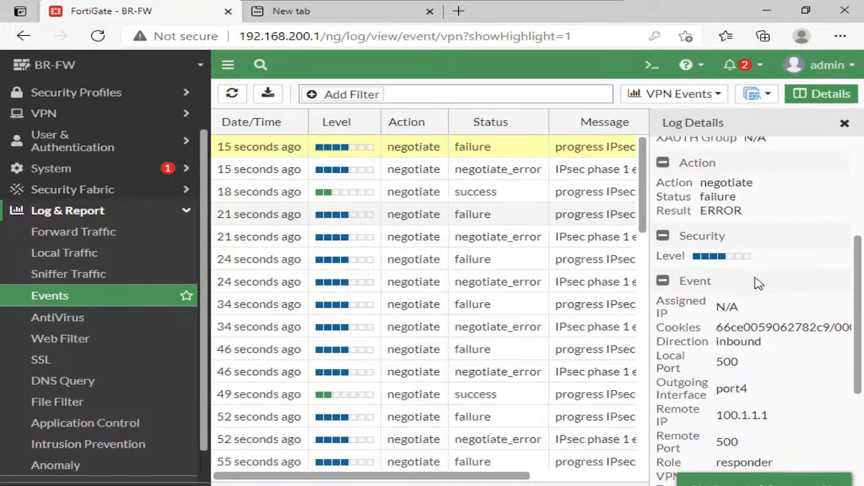
scroll(756, 280, down, 3)
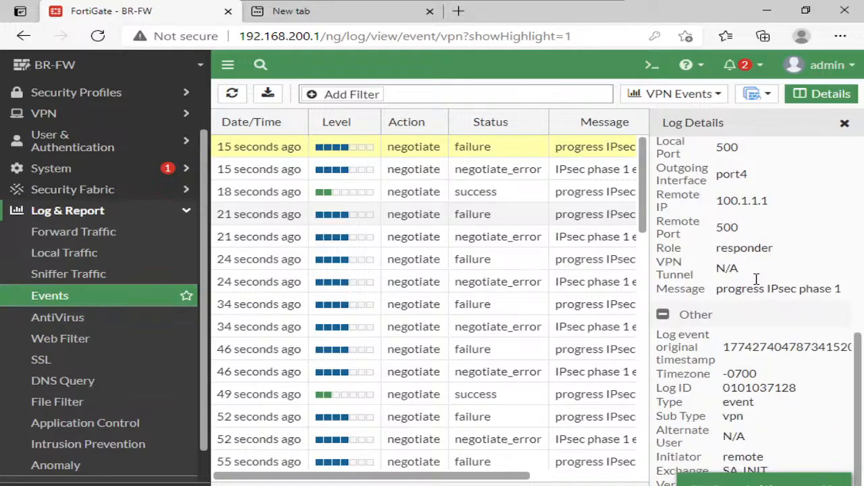
click(459, 174)
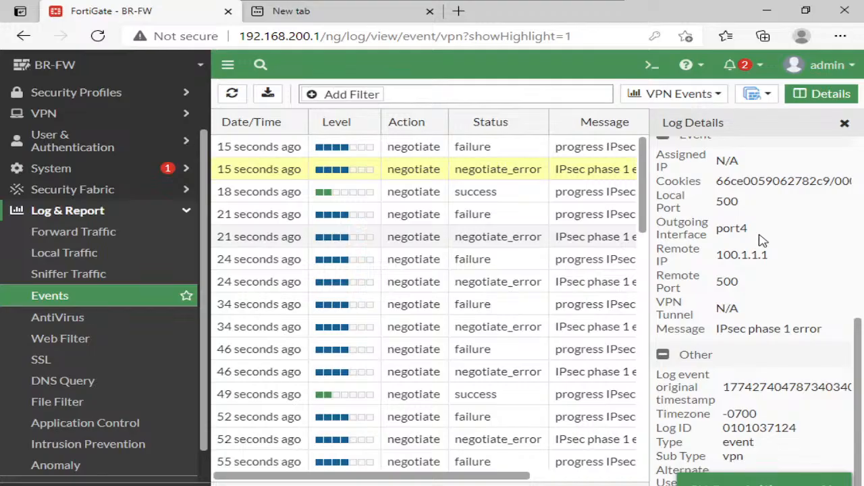
scroll(776, 256, up, 6)
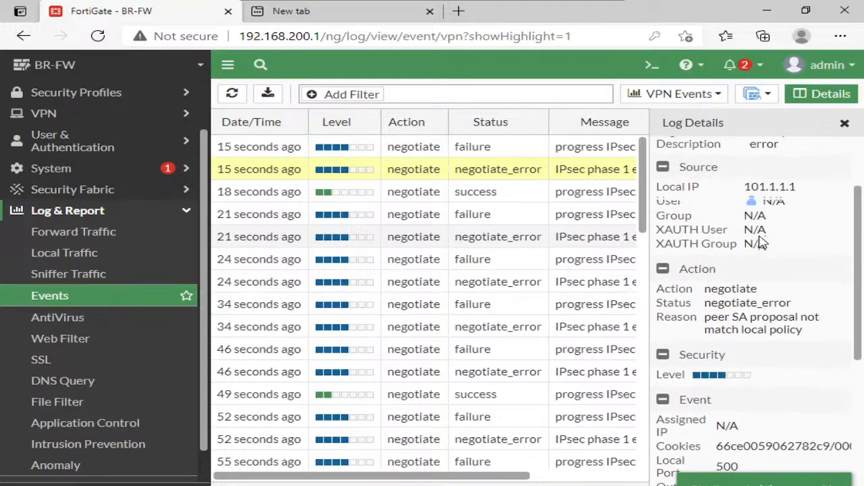
triple_click(735, 322)
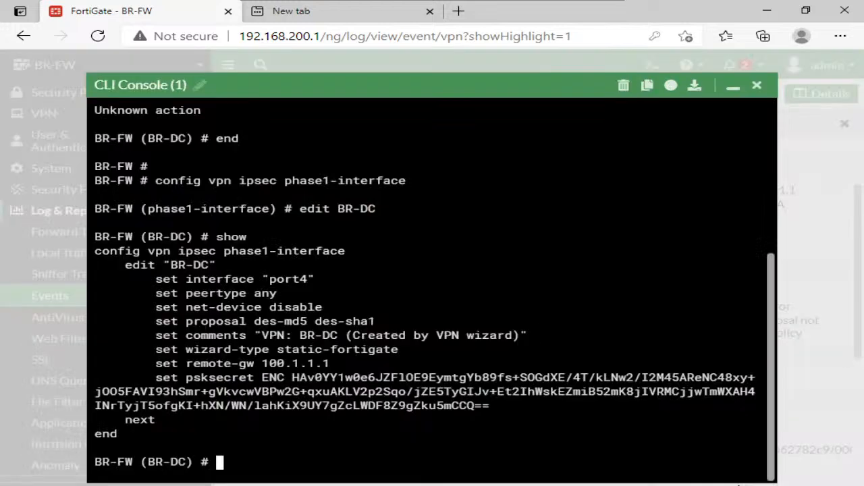
- Reopen the CLI console and examine the proposal, net-device and remote-gw lines of BR-DC's phase 1 output
triple_click(256, 326)
triple_click(247, 305)
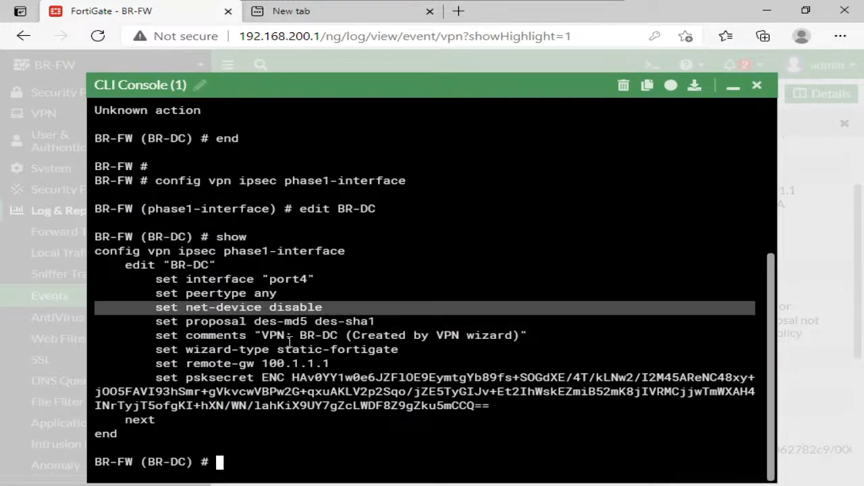
double_click(333, 362)
triple_click(334, 362)
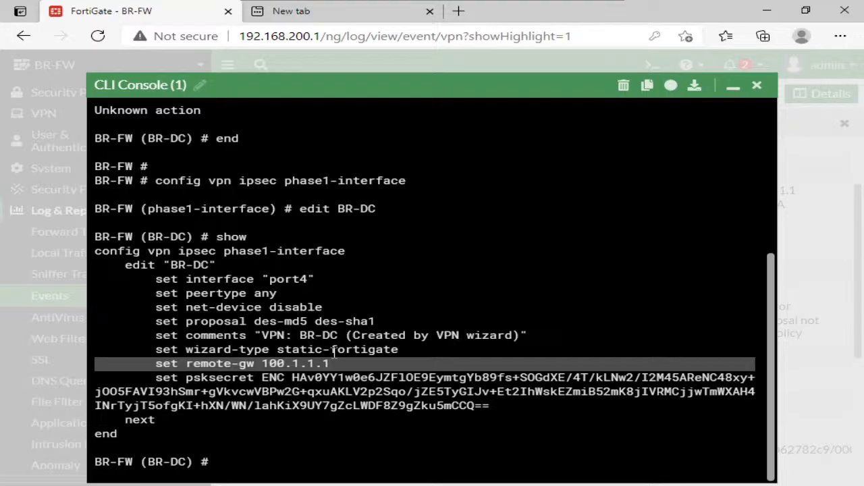
click(423, 358)
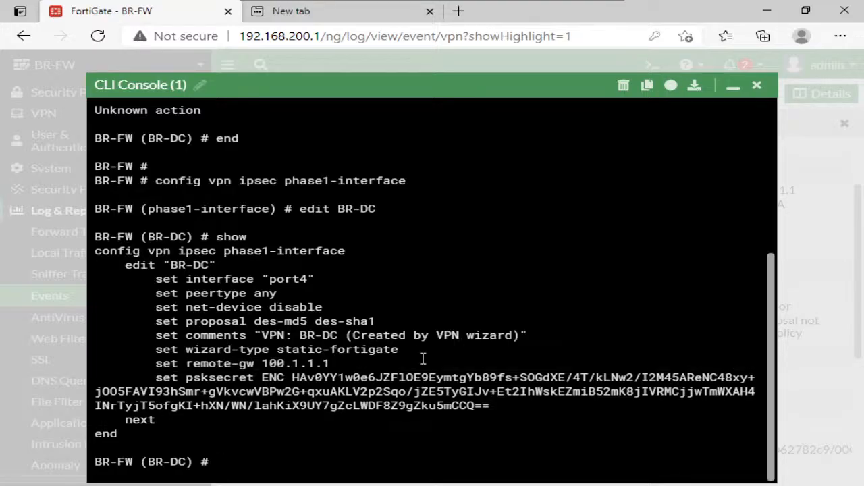
- End the BR-DC phase 1 edit, enter "config vpn ipsec phase2-interface" and show its configuration
text(end)
key(Return)
text(config v)
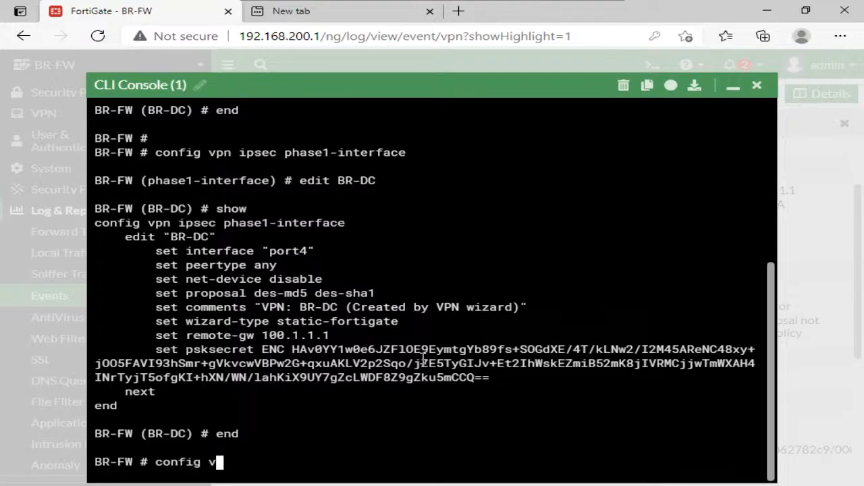
text(pn ipsec p)
key(Tab)
key(Tab)
key(Tab)
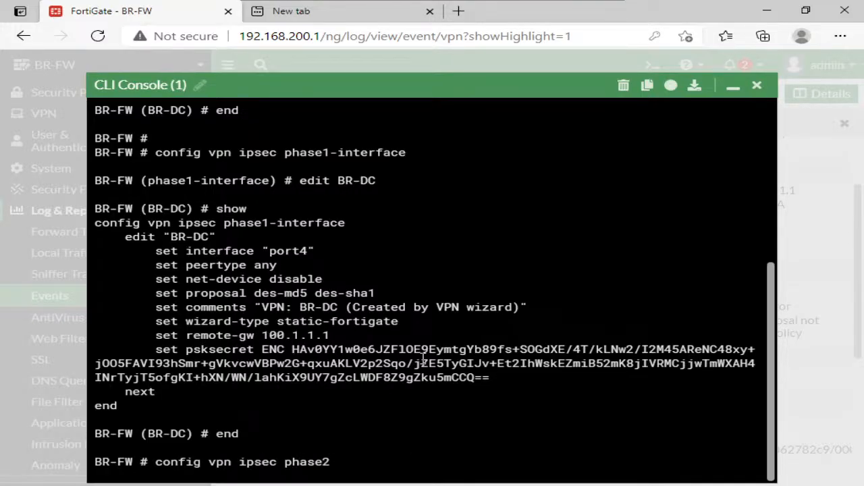
key(Tab)
key(Return)
text(show)
key(Return)
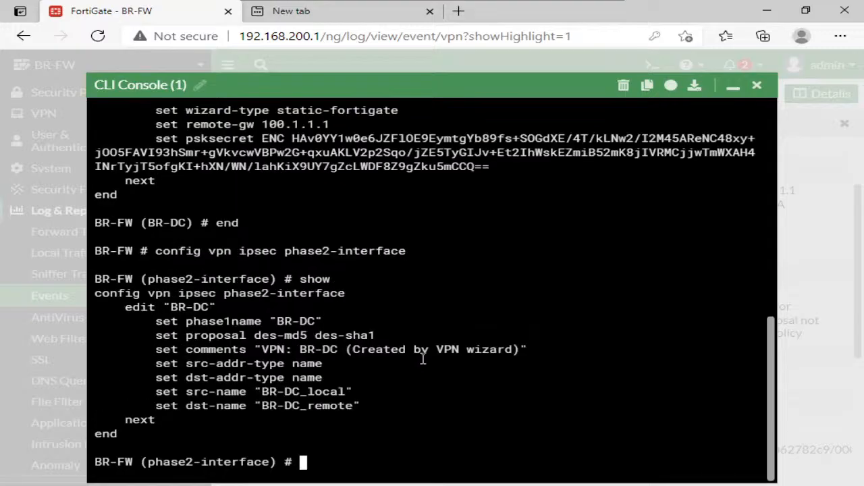
- Compare the phase 2 proposal line with the phase 1 proposal in the output, and end the phase 2 configuration
key(Return)
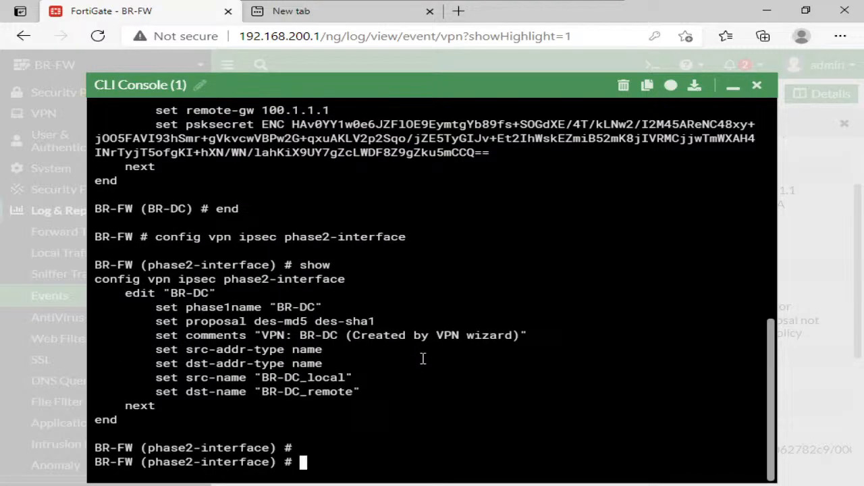
scroll(329, 328, up, 1)
triple_click(316, 395)
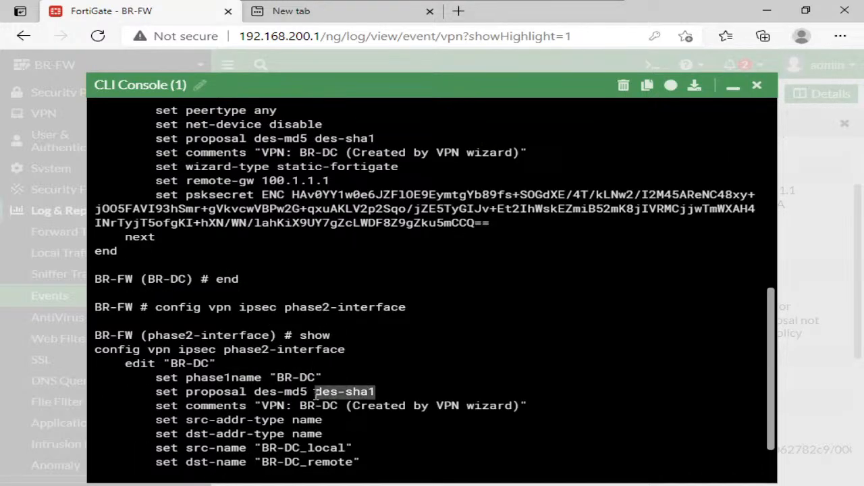
scroll(343, 376, down, 1)
click(369, 372)
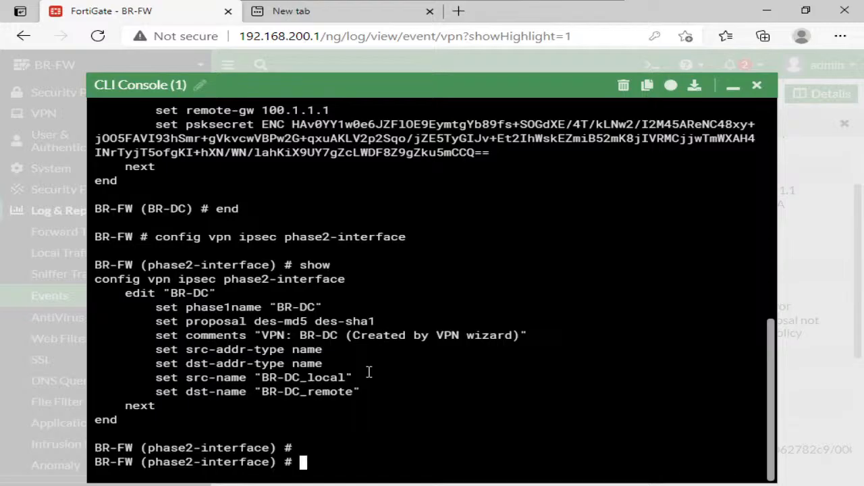
text(end)
key(Return)
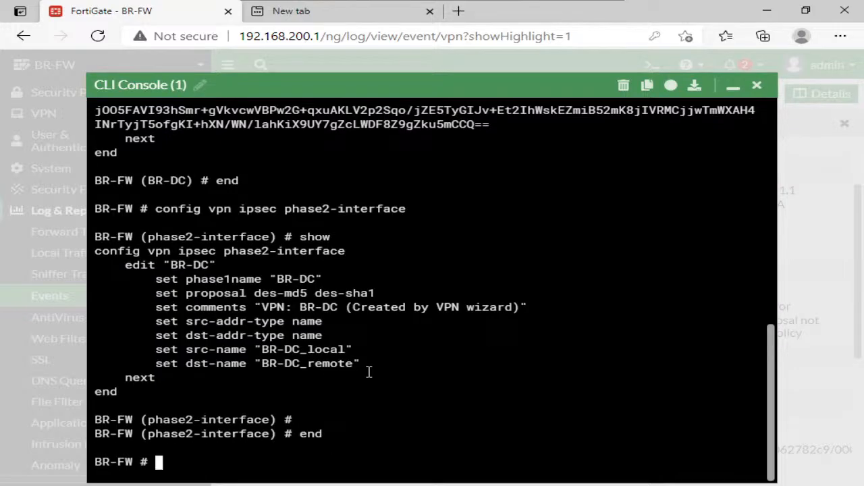
- Enter "config vpn ipsec phase1-interface" and edit BR-DC again
text(show vpn)
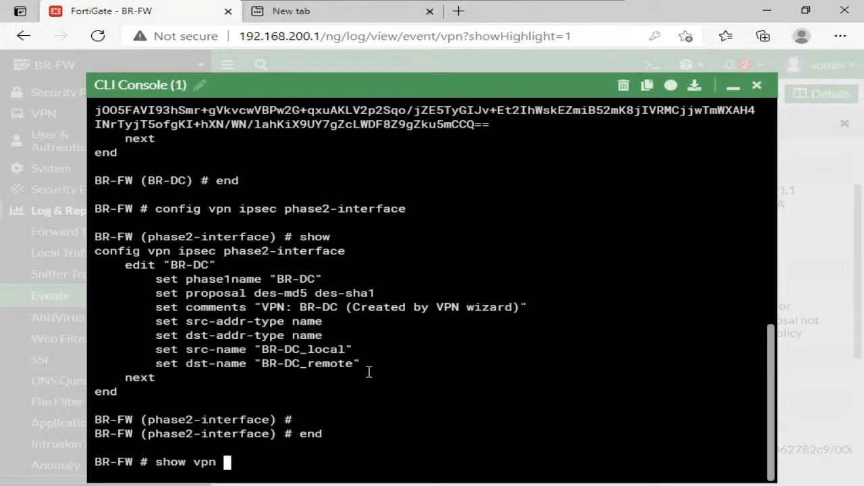
key(BackSpace)
key(BackSpace)
key(BackSpace)
key(BackSpace)
key(BackSpace)
key(BackSpace)
key(BackSpace)
key(BackSpace)
text(cp)
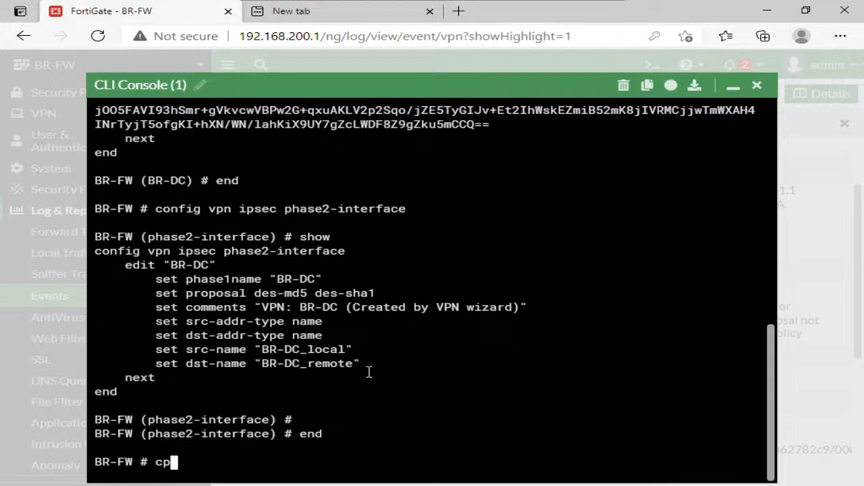
key(BackSpace)
text(onfig vpn ipsec )
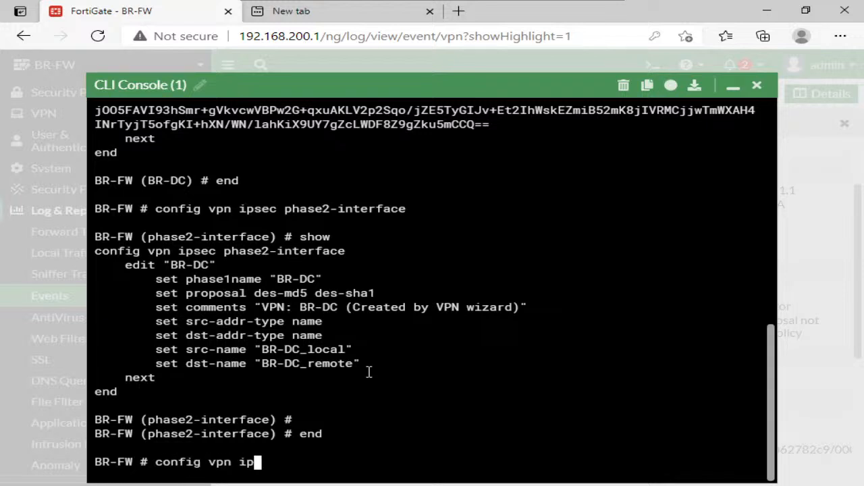
text(phase1)
key(Tab)
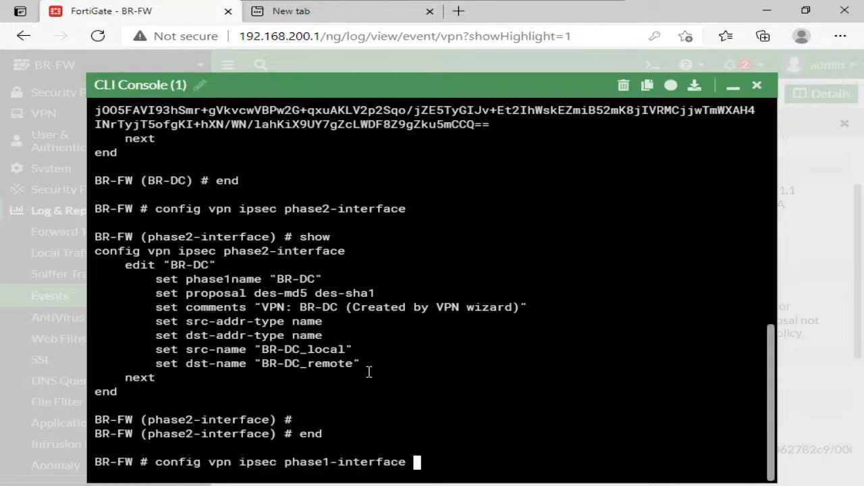
key(Return)
key(Return)
text(e)
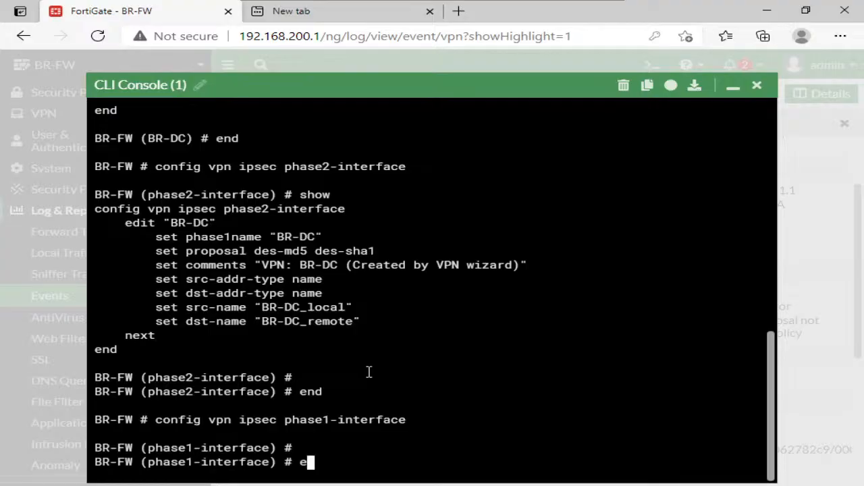
text(dit BR-DC)
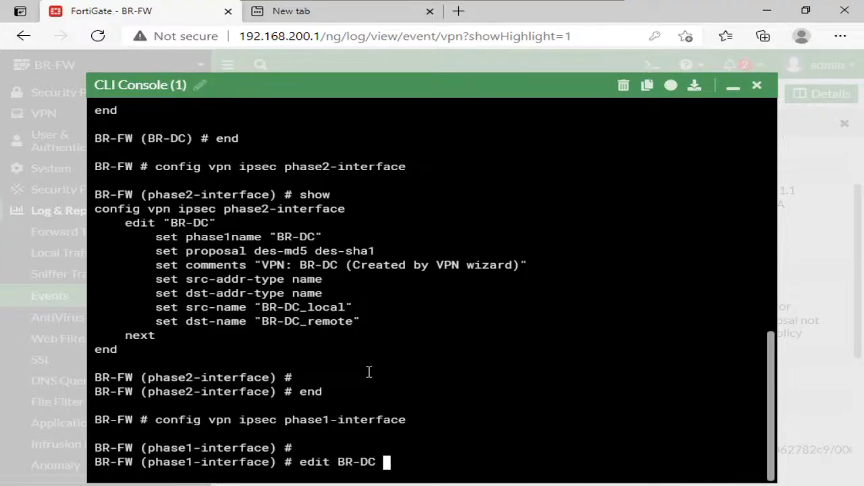
key(Return)
- Show the full configuration of BR-DC's phase 1, page through it checking the dhgrp line, and minimise the console
text(show fu)
key(Tab)
key(Return)
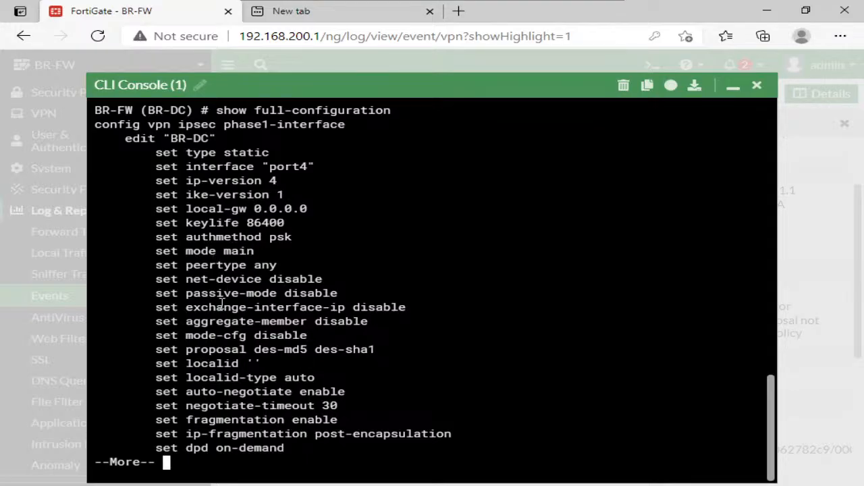
key(space)
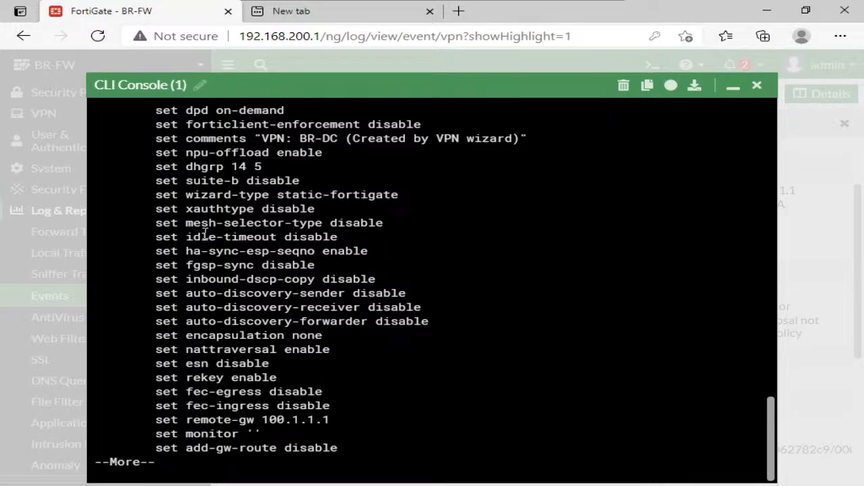
triple_click(249, 169)
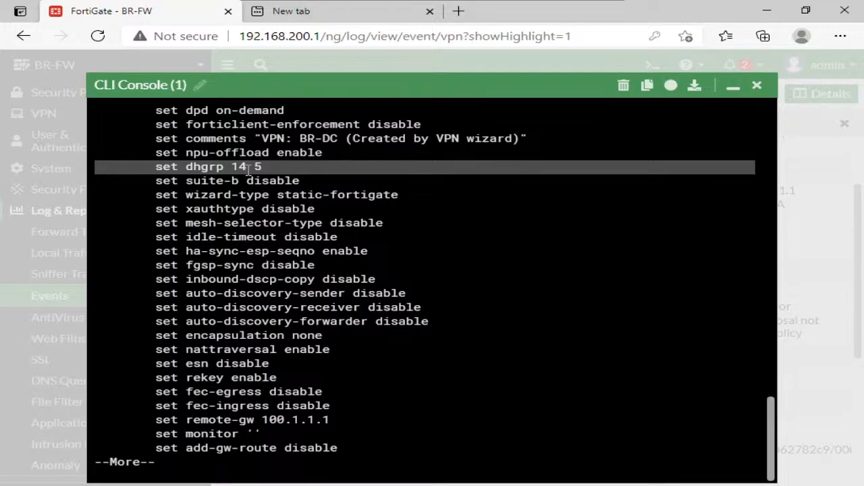
key(space)
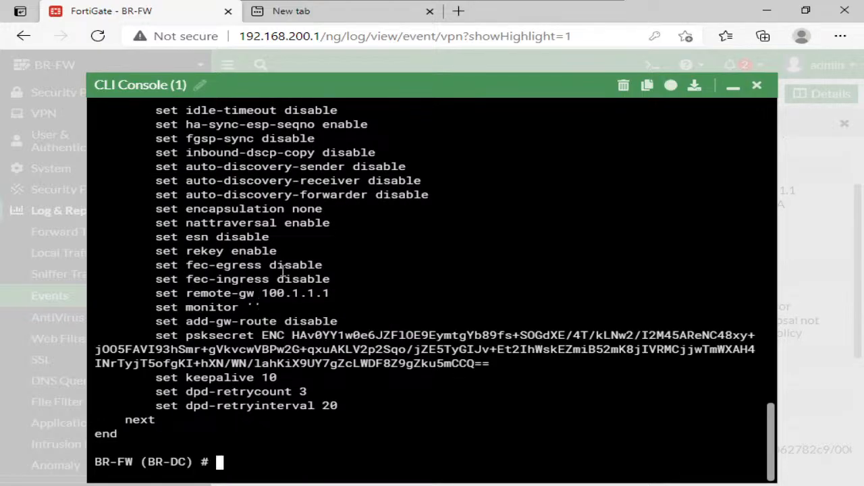
click(733, 85)
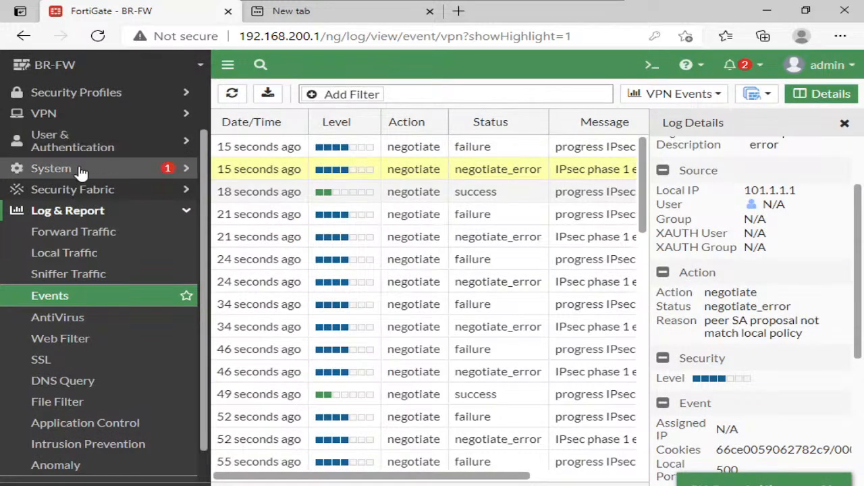
- Open the BR-DC IPsec tunnel for editing and review its authentication and phase 1 proposal settings
click(62, 113)
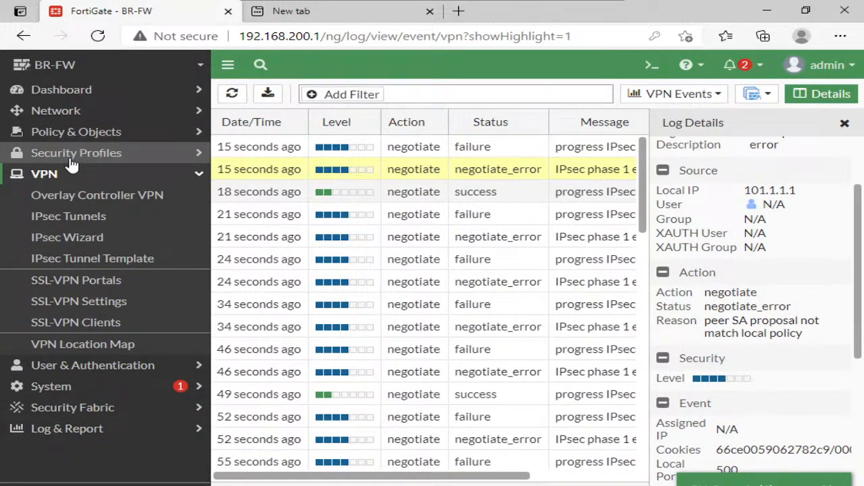
click(77, 221)
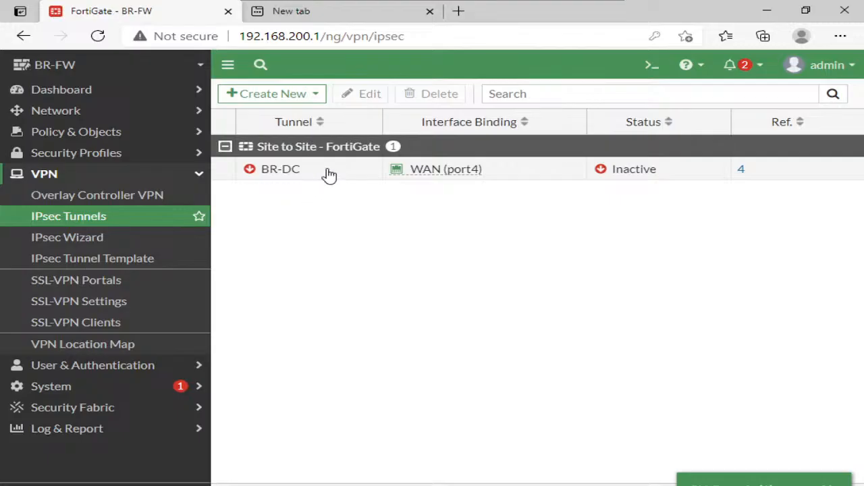
click(328, 172)
click(357, 94)
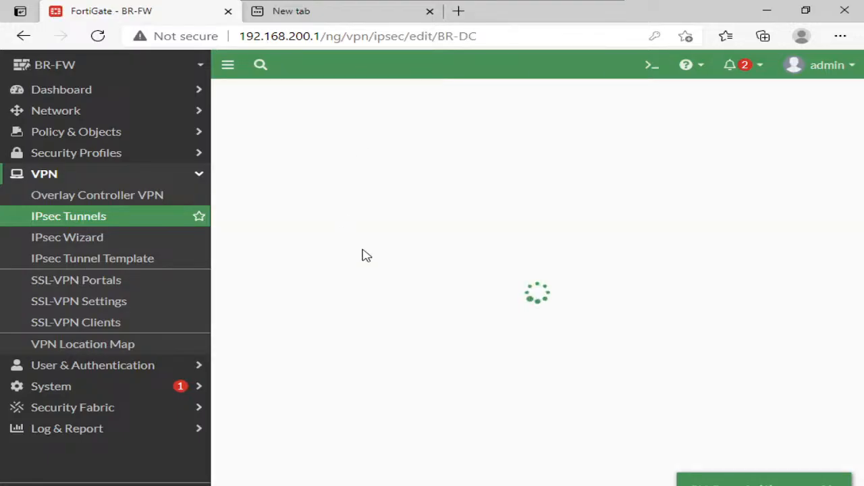
click(328, 168)
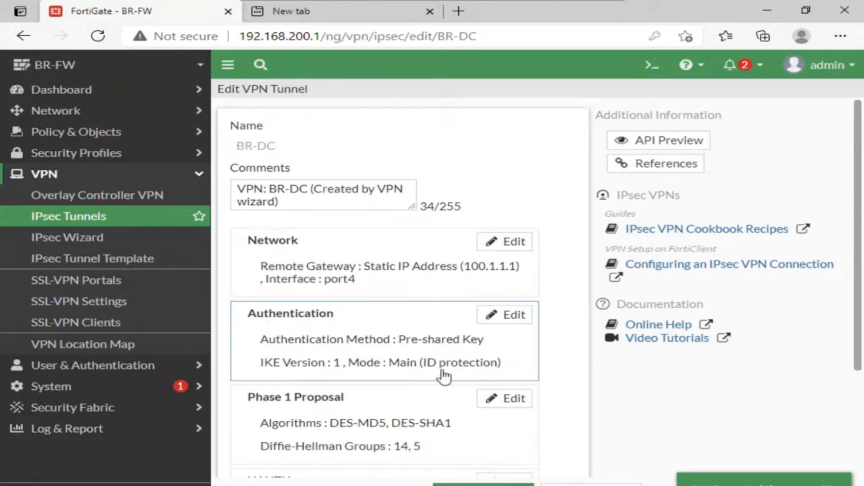
scroll(560, 309, down, 1)
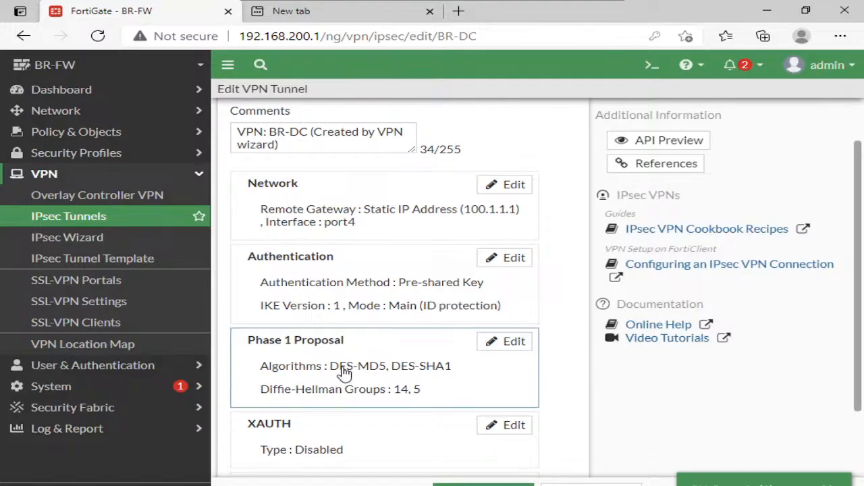
scroll(405, 374, down, 1)
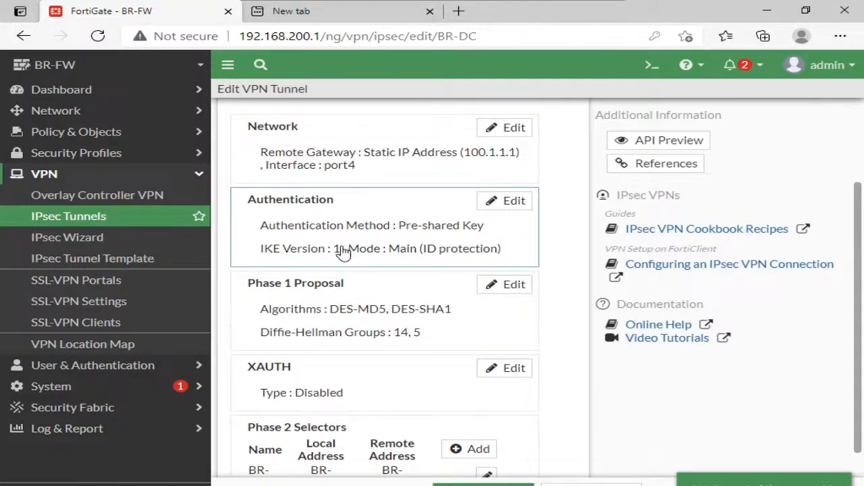
- Edit the BR-DC tunnel's authentication settings and set the IKE version to 2
click(484, 207)
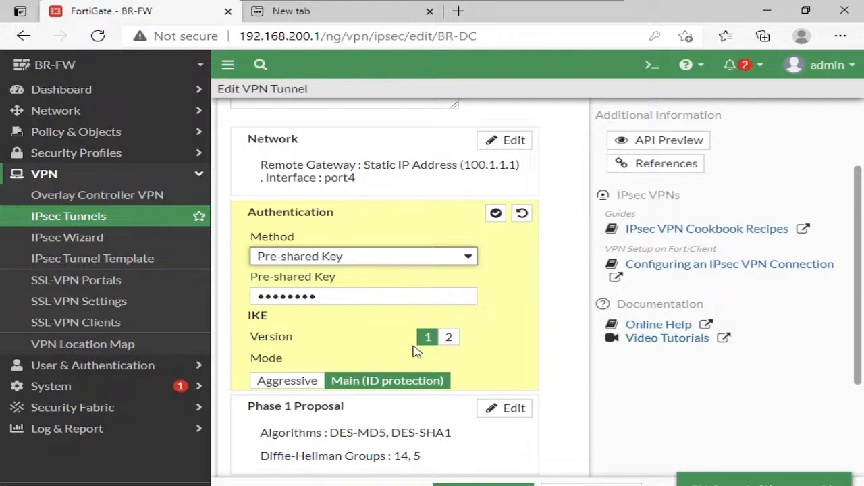
click(452, 339)
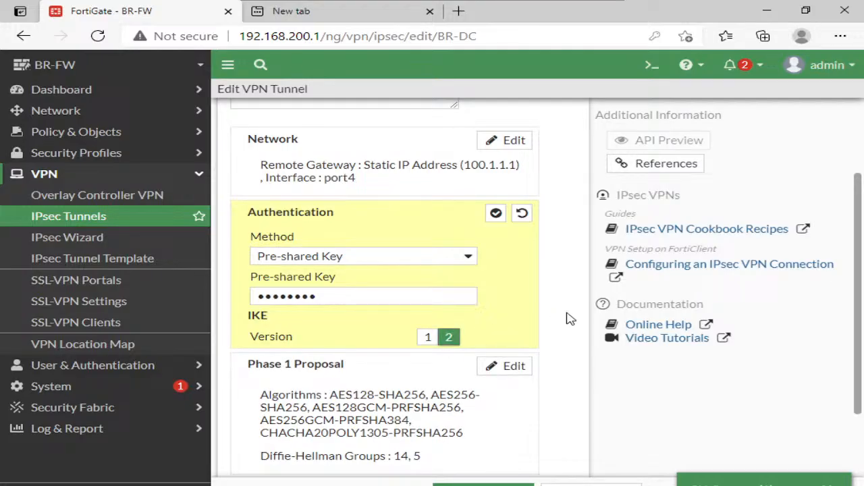
scroll(571, 319, down, 1)
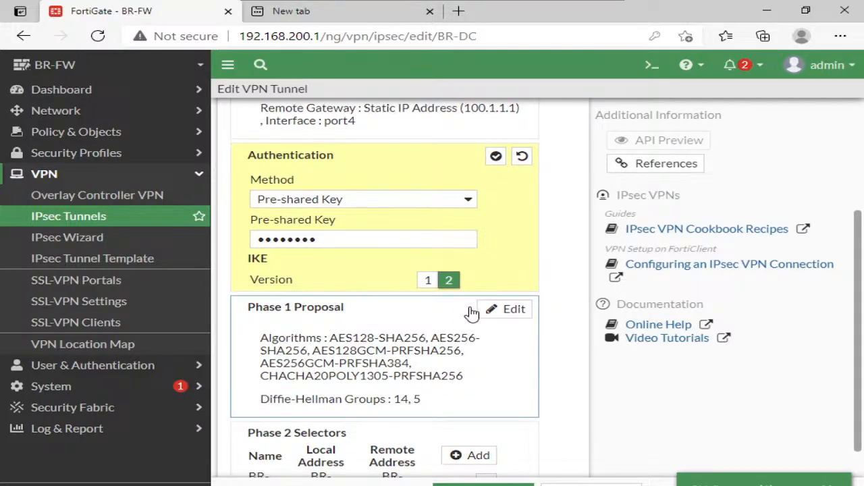
- Set the BR-DC phase 1 proposal to DES encryption with MD5 authentication, remove the other proposals, and save the tunnel
click(492, 316)
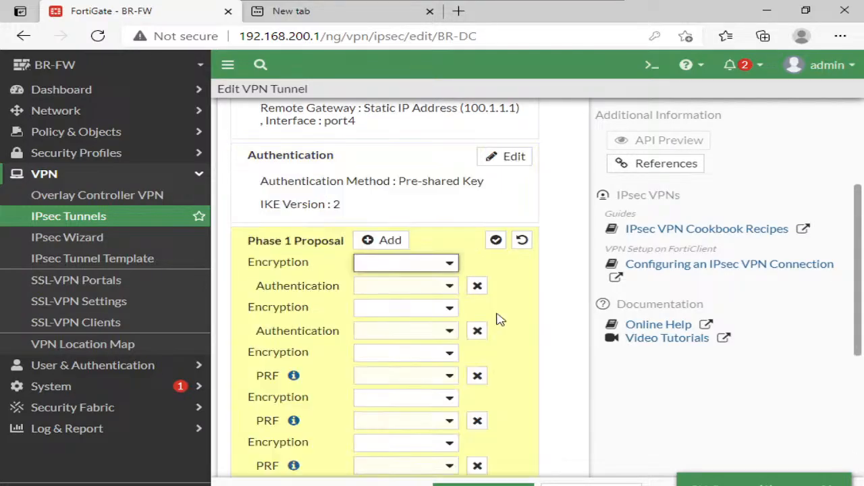
click(447, 267)
click(403, 296)
click(448, 290)
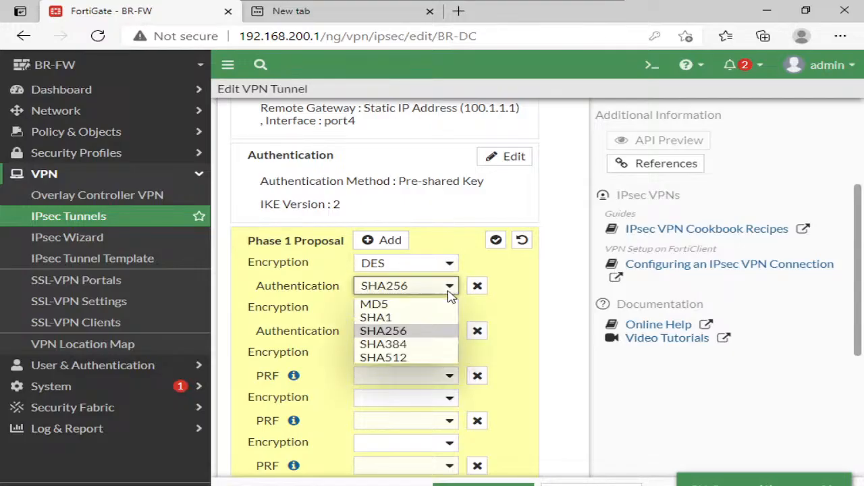
click(375, 304)
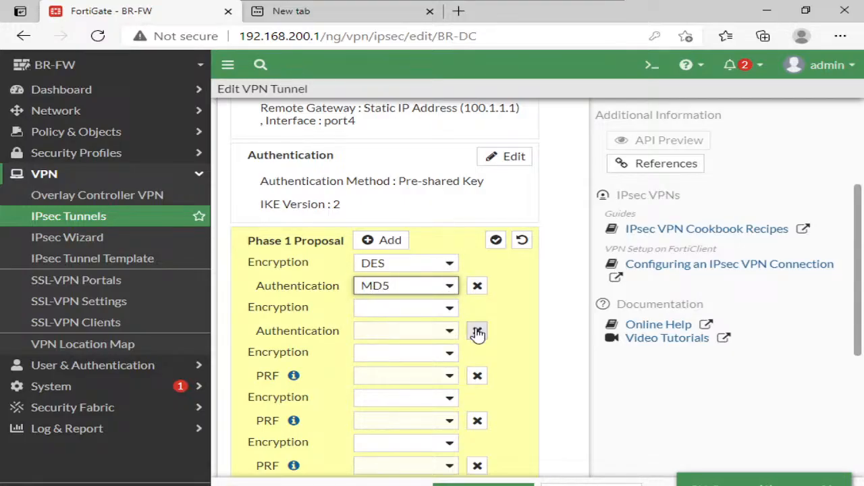
click(478, 330)
click(477, 330)
click(478, 330)
click(477, 330)
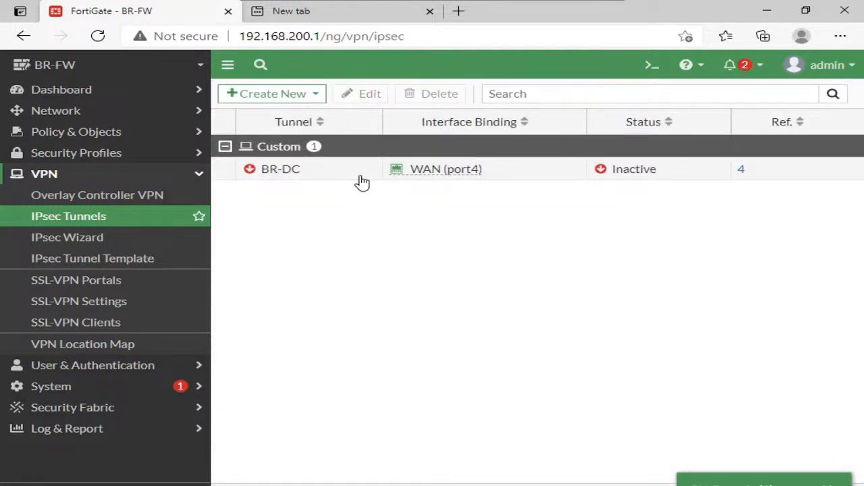
- Reopen the BR-DC tunnel, remove the DES-SHA1 pair from its phase 2 proposal so only DES-MD5 remains, and save
click(358, 176)
click(347, 93)
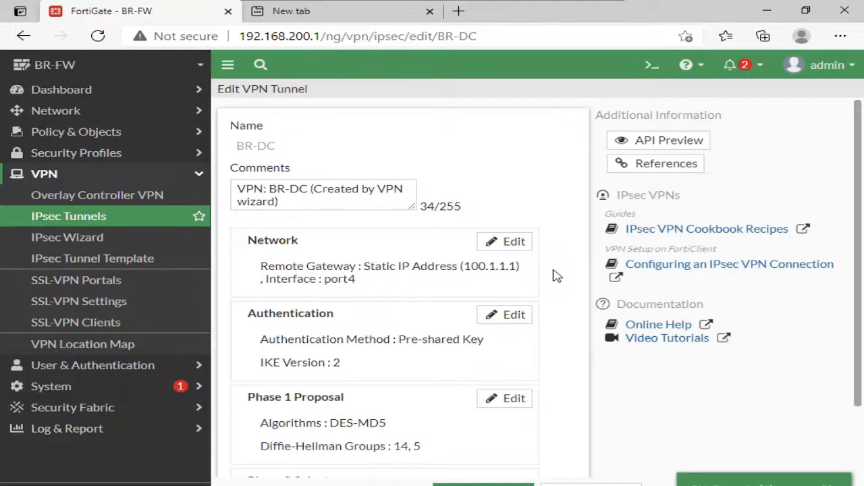
scroll(557, 275, down, 2)
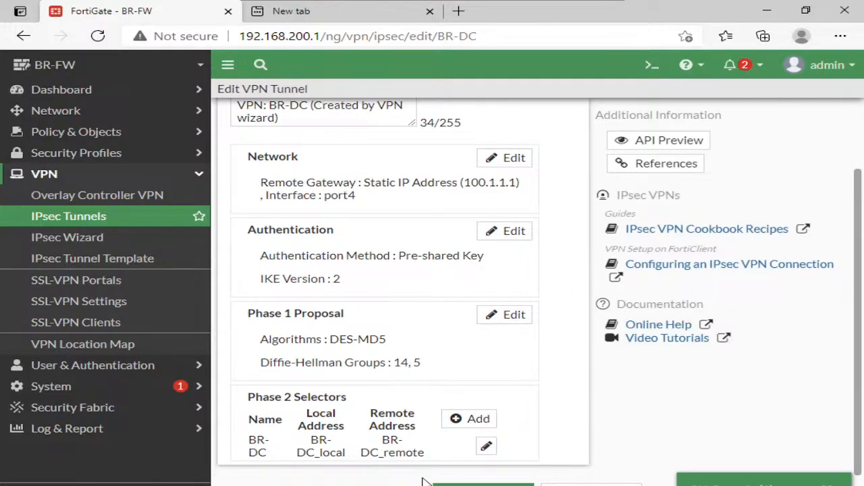
click(485, 447)
scroll(565, 358, down, 3)
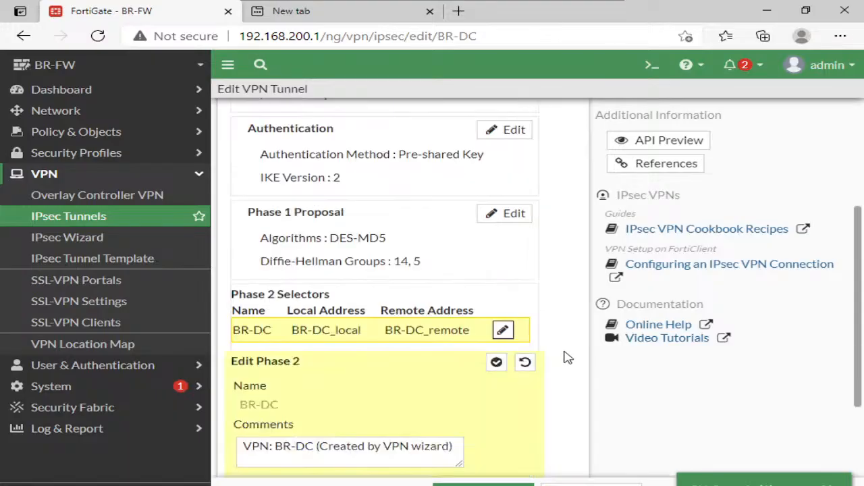
scroll(533, 385, down, 3)
scroll(480, 376, down, 1)
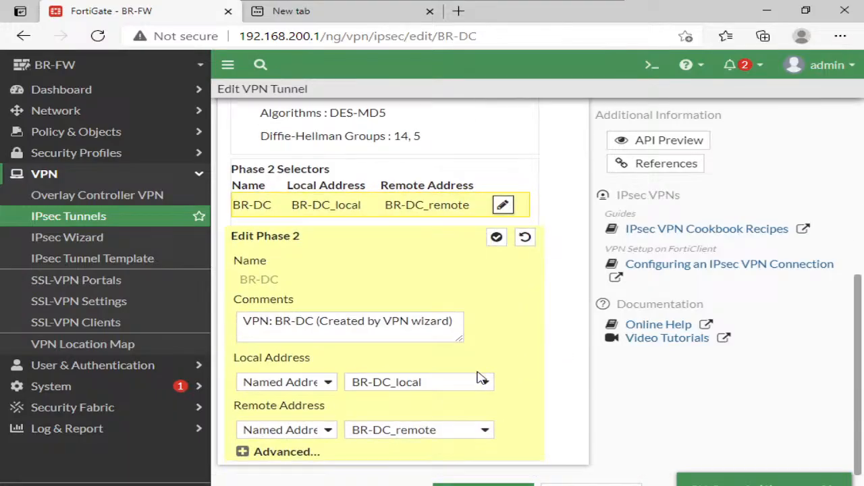
click(295, 452)
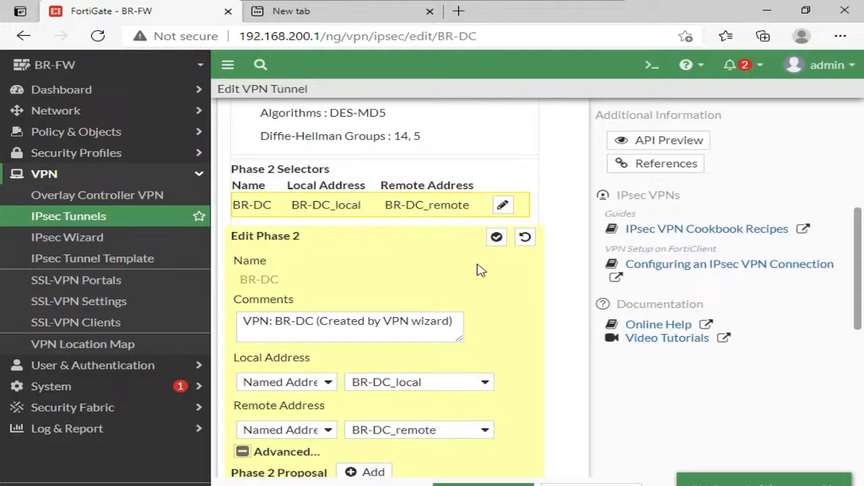
scroll(491, 283, down, 3)
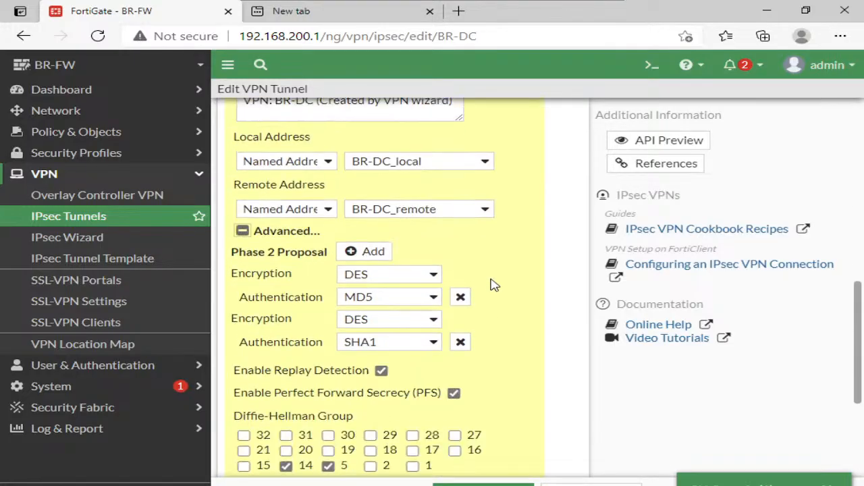
click(460, 335)
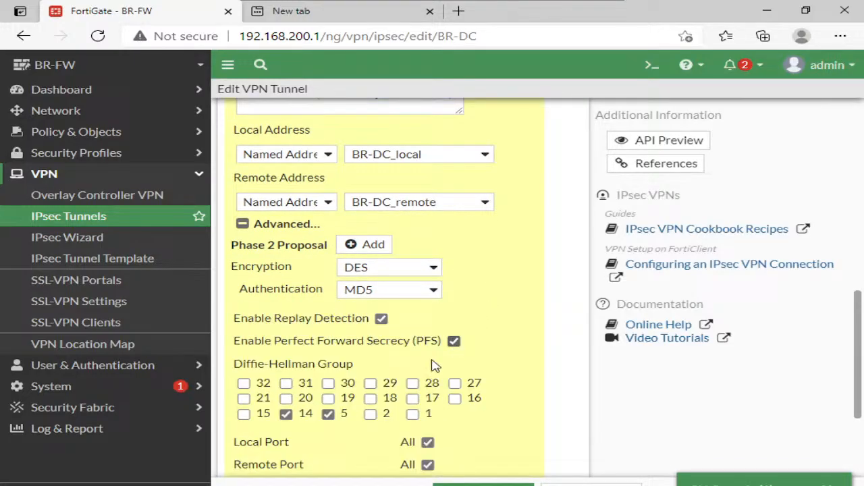
scroll(520, 315, down, 2)
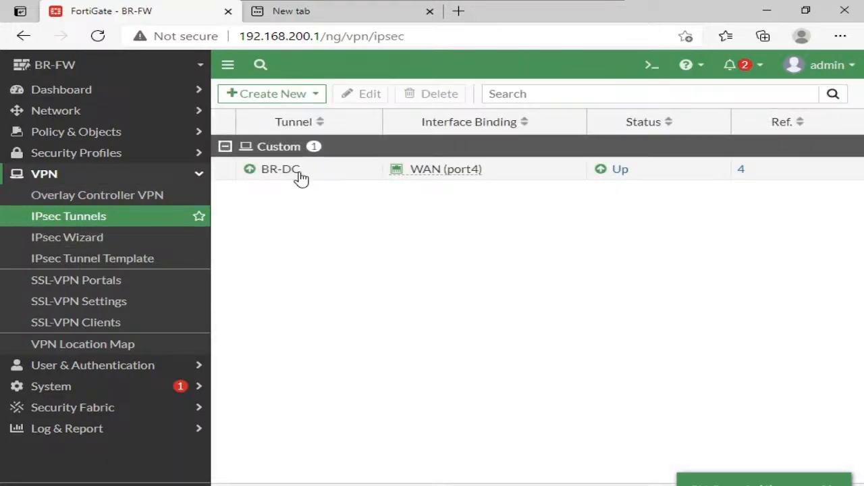
- Ping 192.168.100.1 from BR-PC's Command Prompt to test connectivity through the tunnel
mouse_move(300, 177)
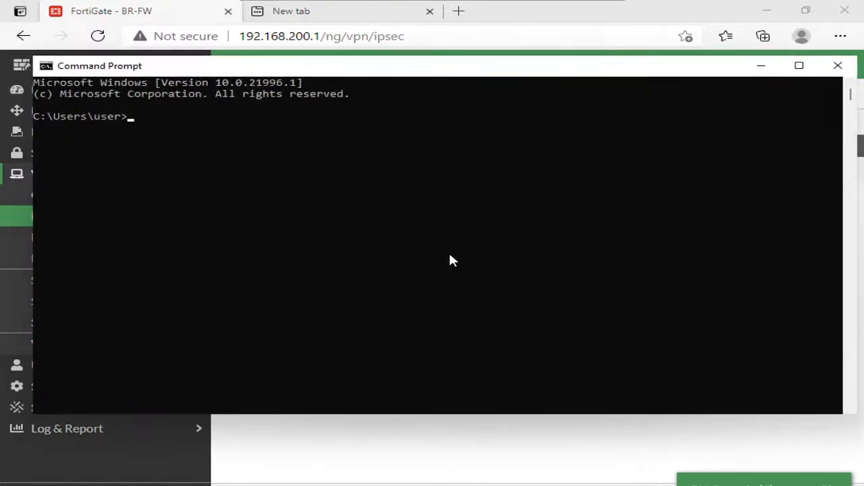
click(442, 240)
text(ping 192.168.100.1)
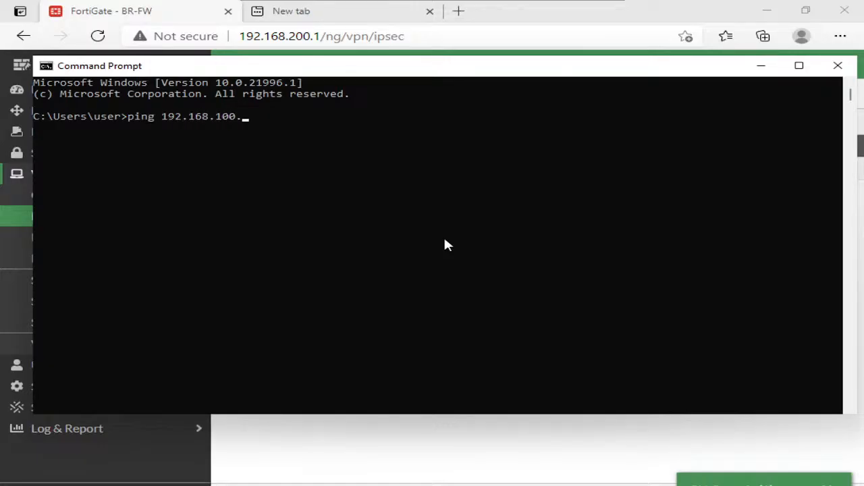
key(Return)
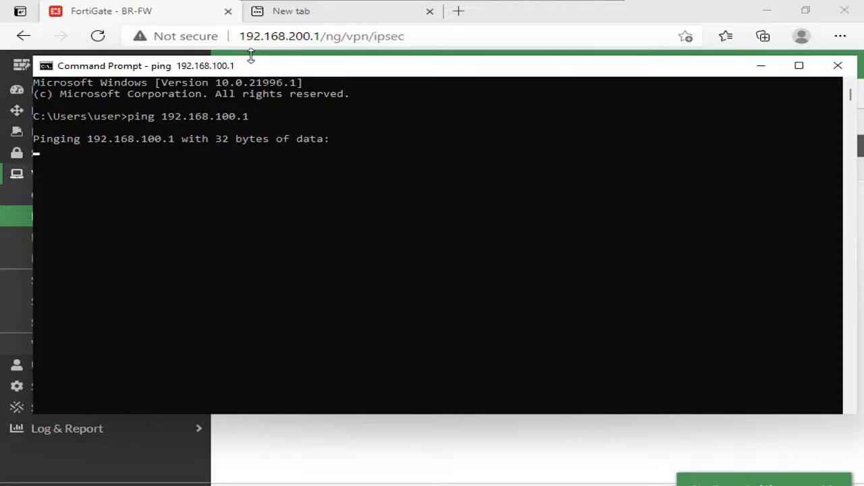
drag(274, 72, 290, 100)
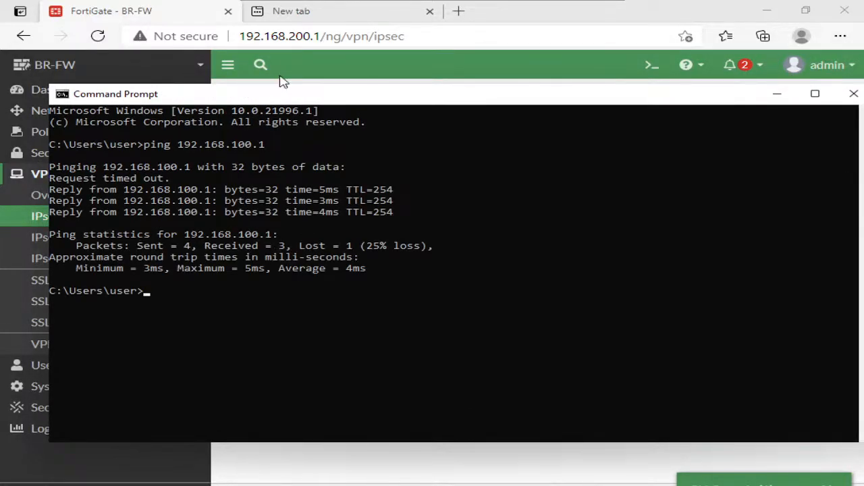
- Browse to 192.168.100.1 from BR-PC in the empty browser tab to test access to DC-FW's web interface
click(291, 12)
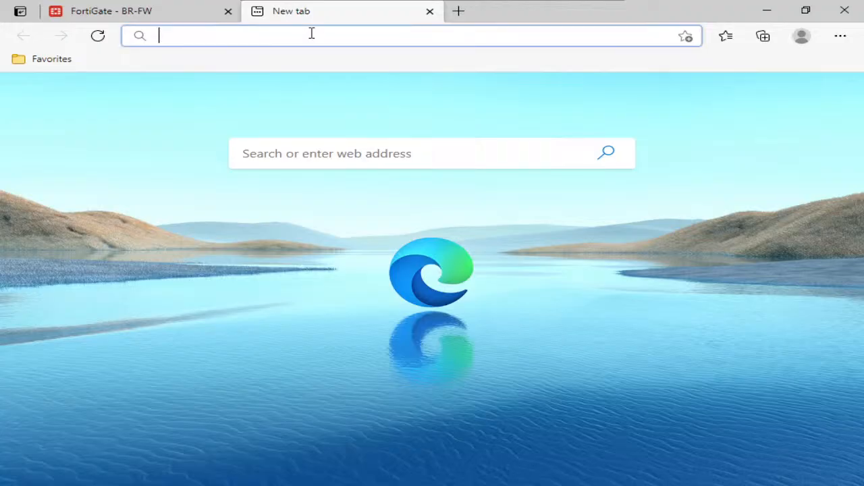
text(192.168.100.)
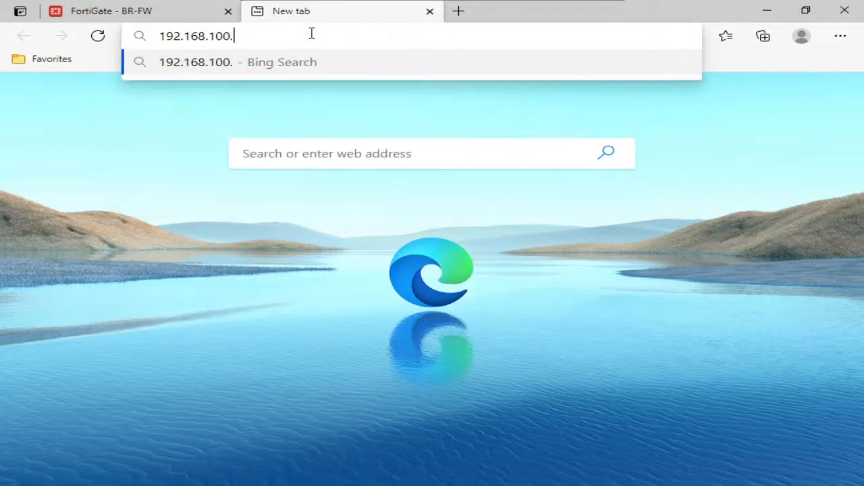
text(1)
key(Return)
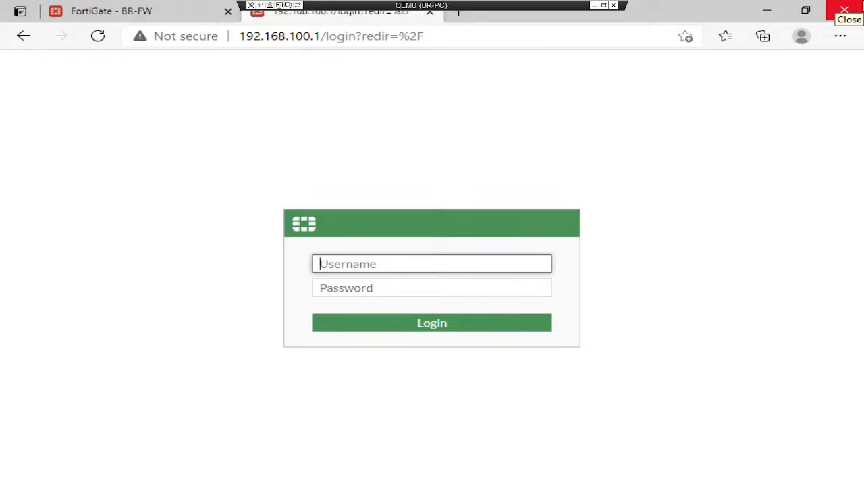
- Switch to the DC-PC machine and browse to 192.168.200.1 in its empty tab to test access to BR-FW's web interface
click(862, 7)
mouse_move(582, 485)
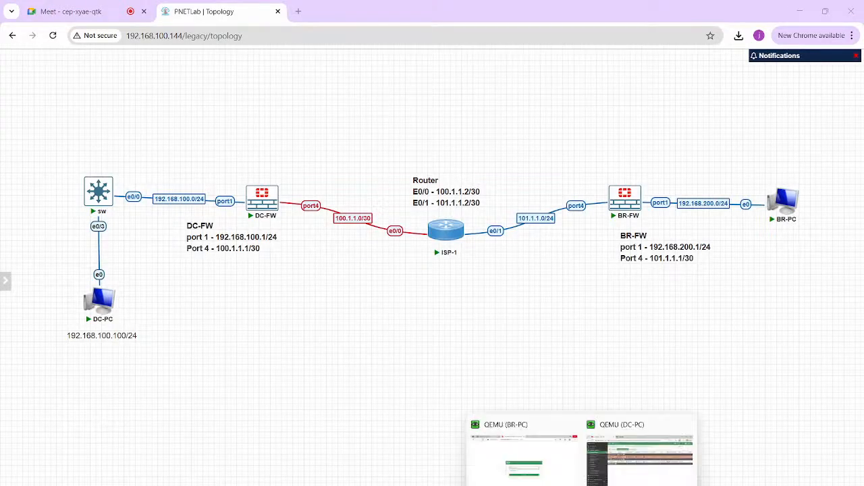
click(631, 456)
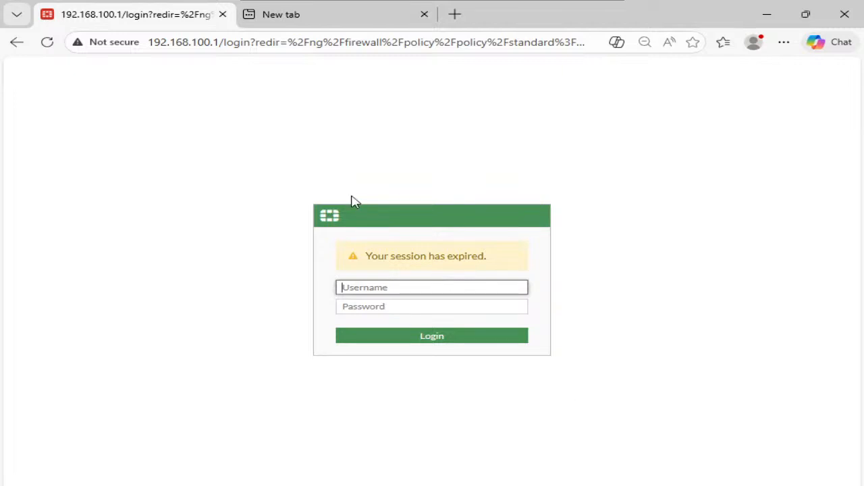
click(331, 20)
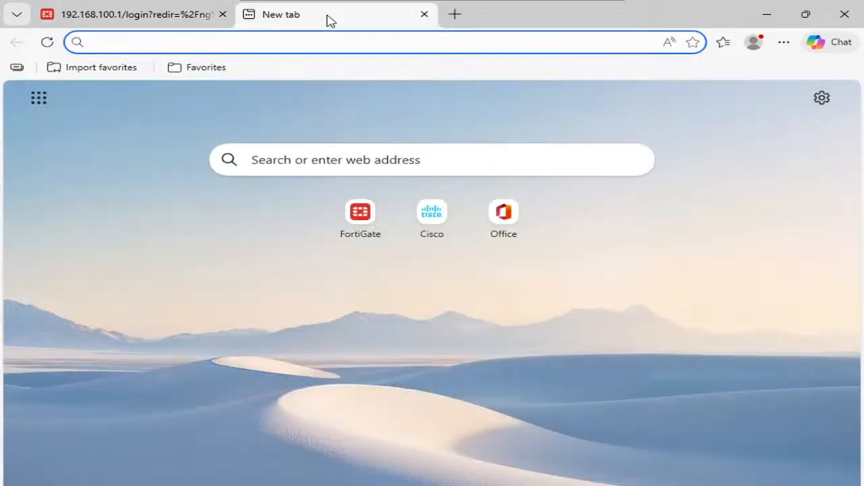
text(192.168.1)
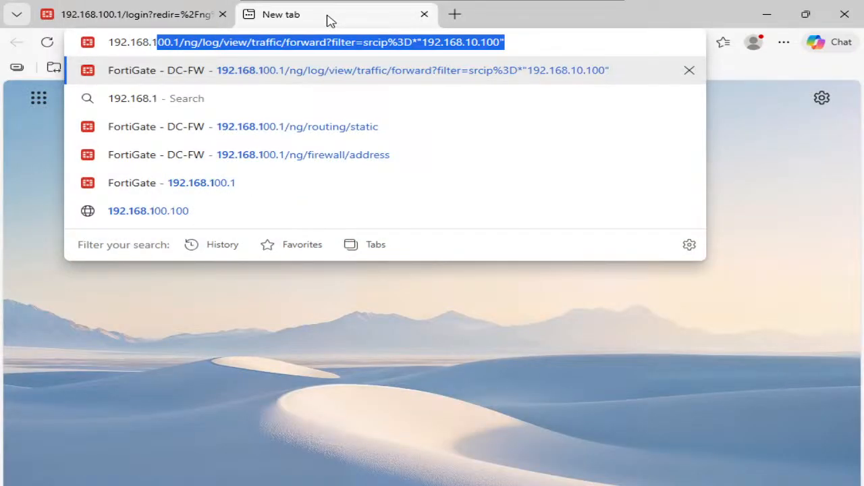
key(BackSpace)
key(BackSpace)
text(200.1)
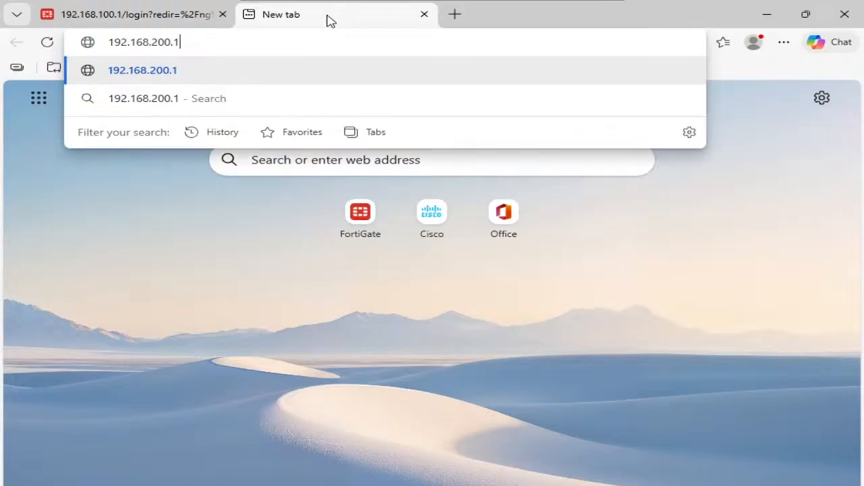
key(Return)
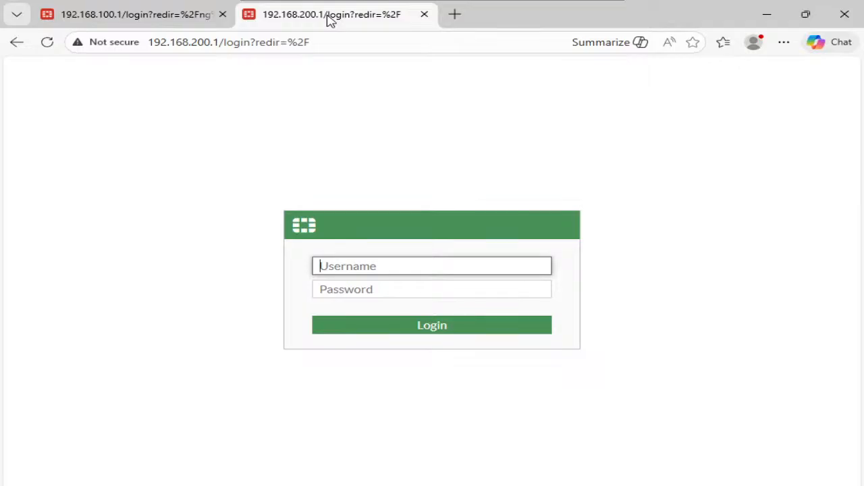
- Minimise DC-PC, switch to the Day 17 page in OneNote, and move the Stages note closer to the parameter tables
click(93, 16)
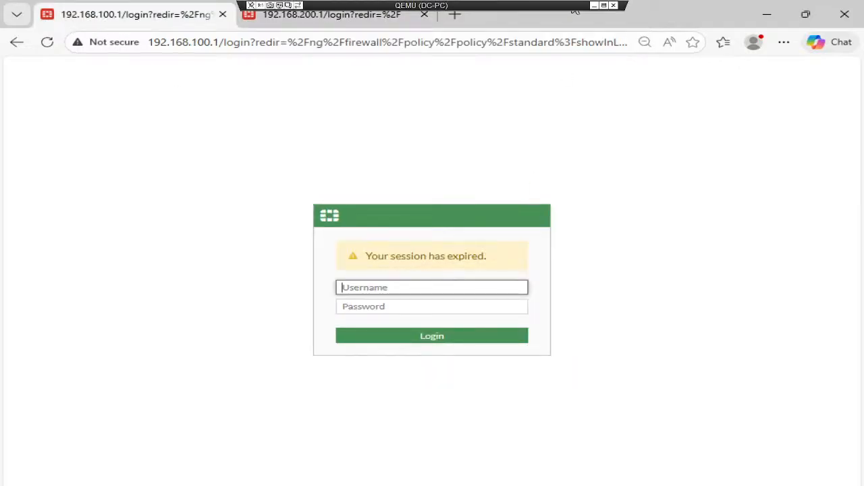
click(595, 5)
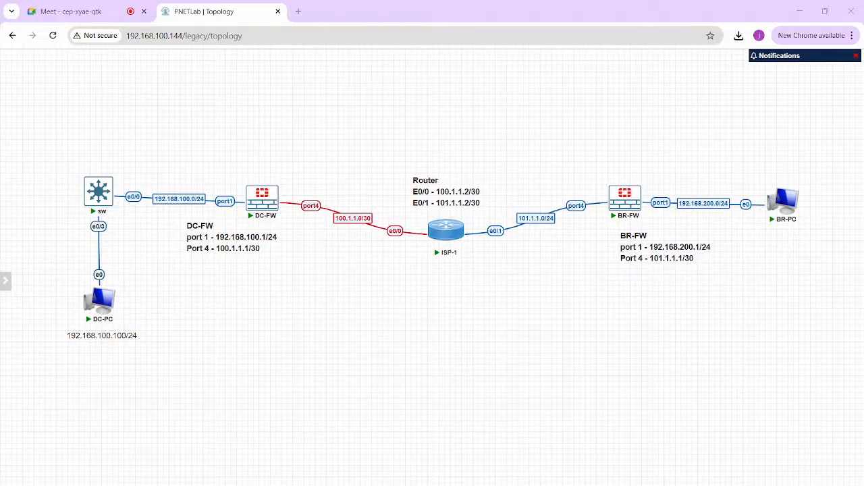
mouse_move(581, 485)
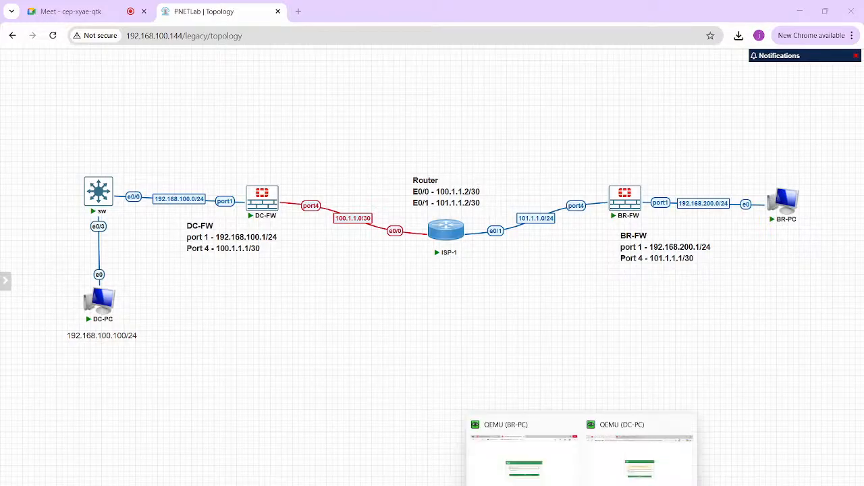
click(487, 485)
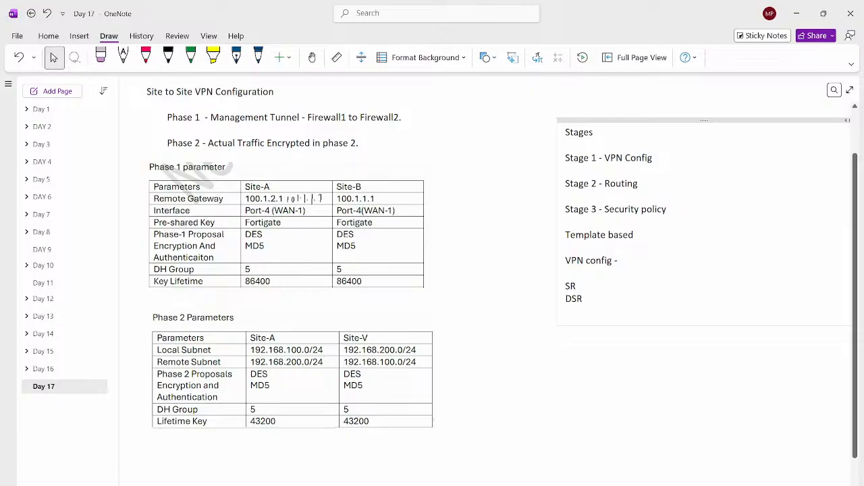
drag(704, 120, 650, 120)
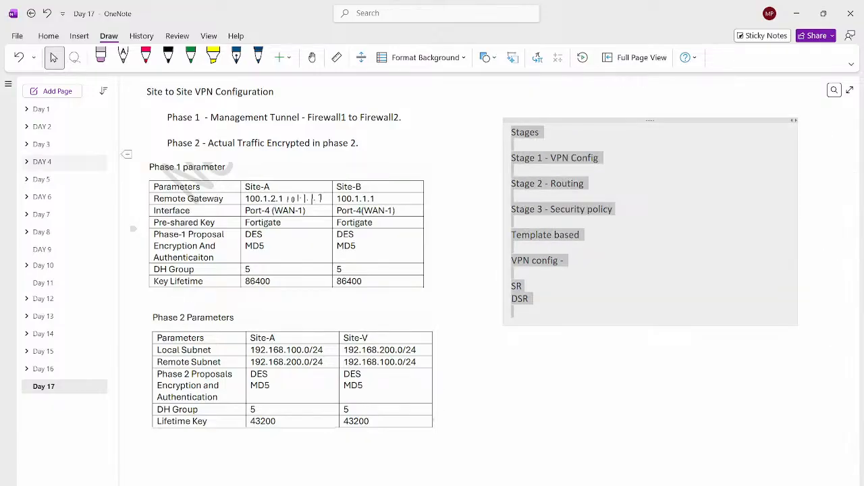
- Add a blank page to the notebook, make it a subpage of Day 17, and return to the Day 17 page
click(54, 91)
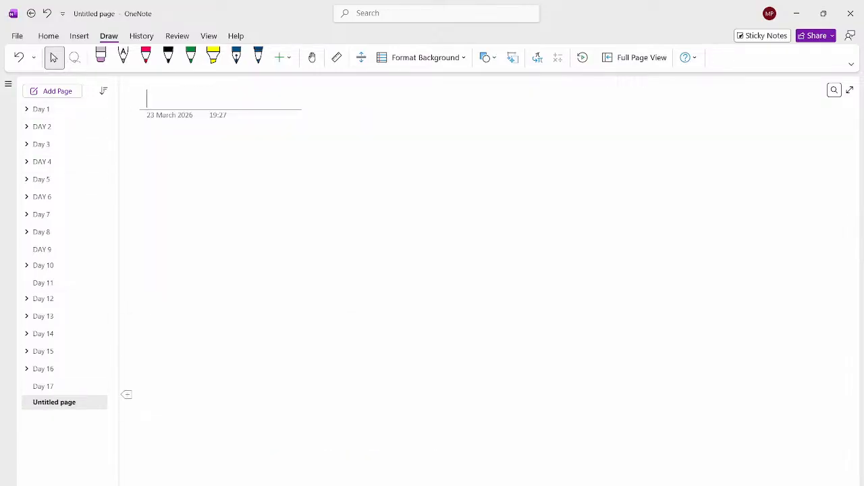
drag(54, 402, 66, 402)
click(45, 386)
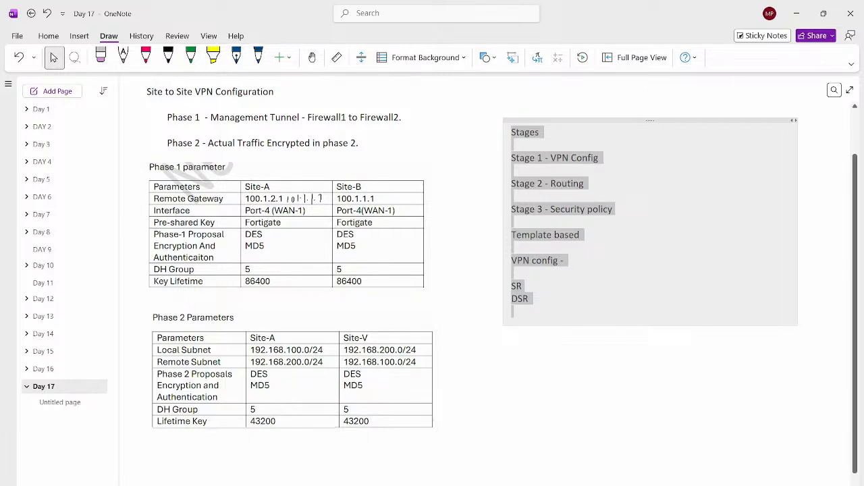
click(513, 378)
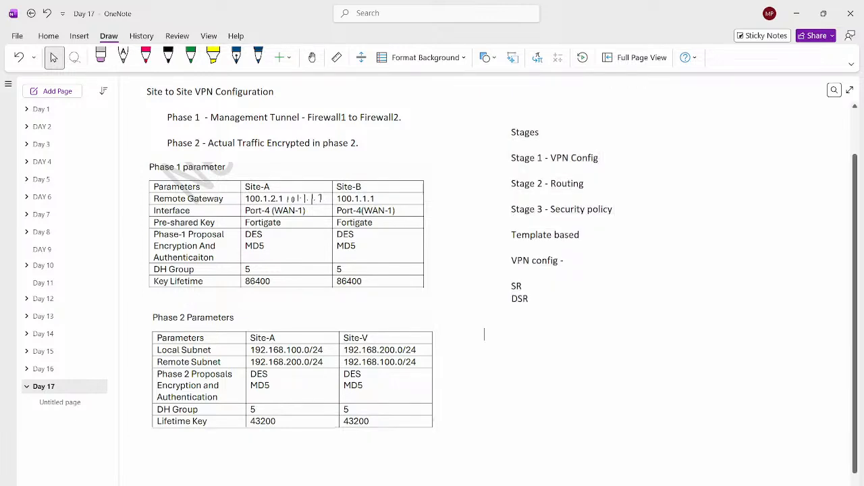
- Switch from OneNote back to the DC-PC machine showing the 192.168.100.1 login page
mouse_move(483, 485)
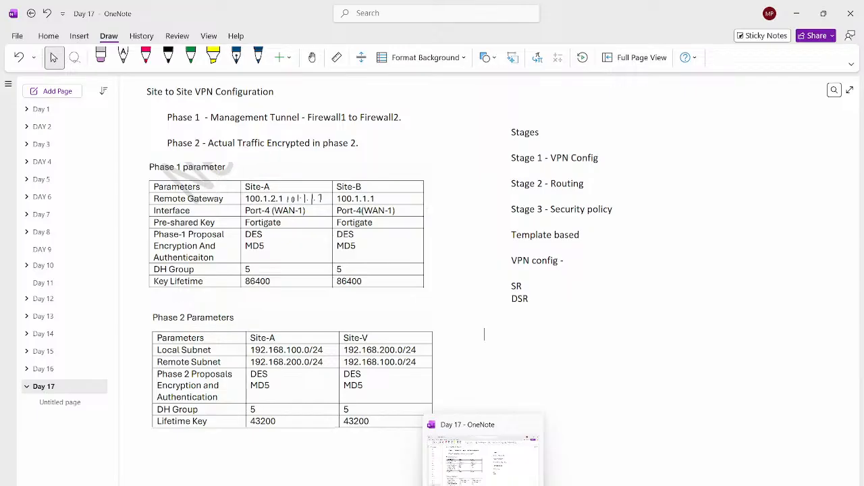
mouse_move(582, 485)
click(526, 459)
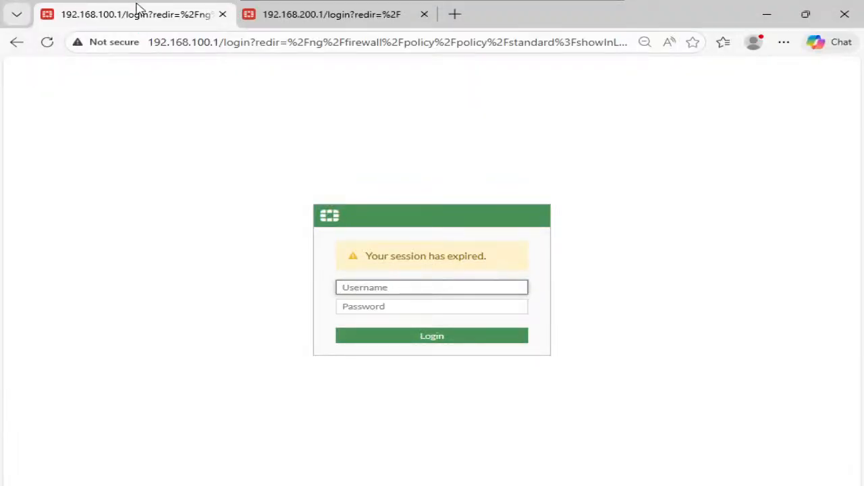
- Switch to the BR-PC machine and open the VPN event log in BR-FW's web interface
mouse_move(562, 9)
click(596, 6)
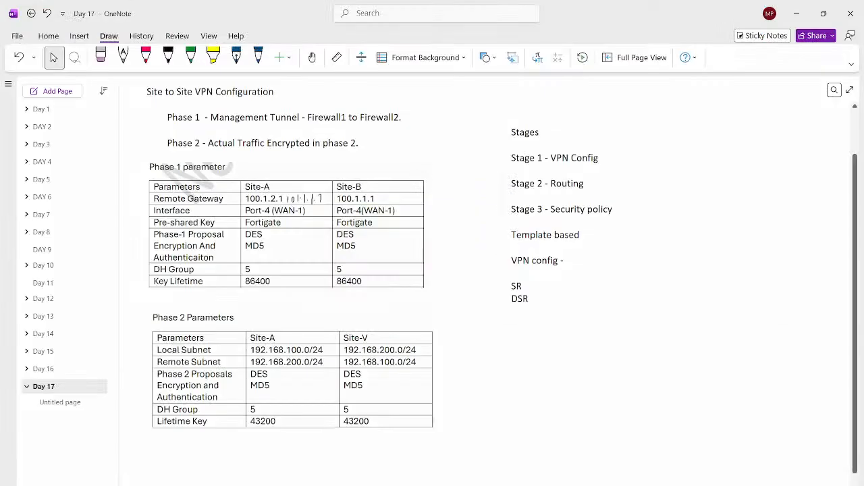
mouse_move(582, 485)
click(536, 465)
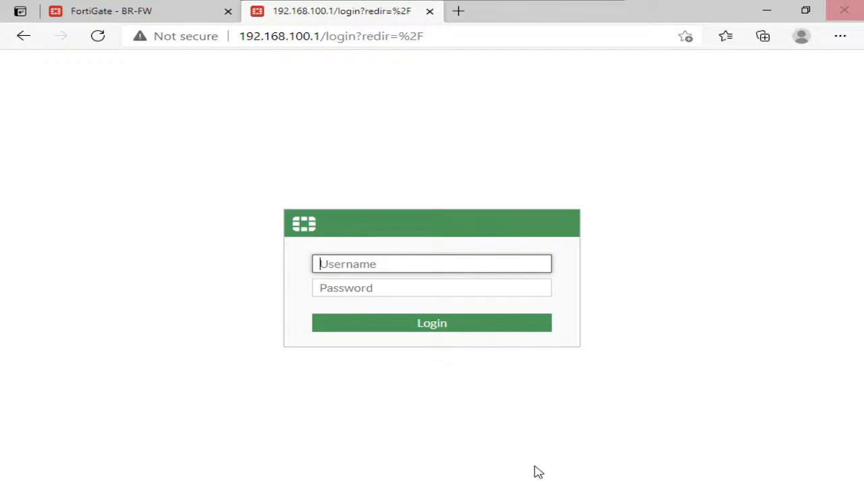
click(76, 13)
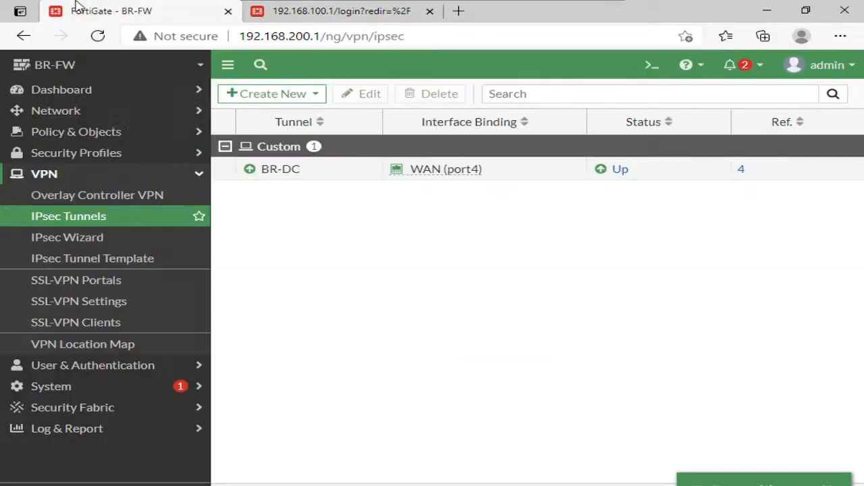
click(89, 434)
click(58, 355)
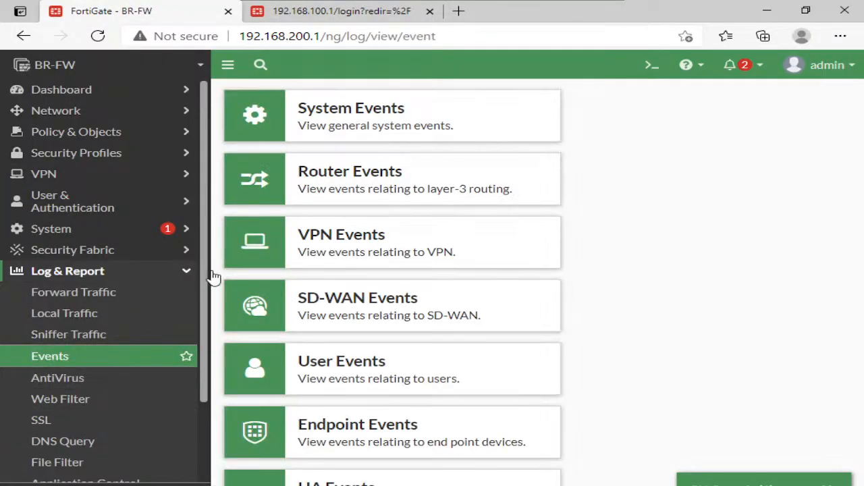
click(341, 249)
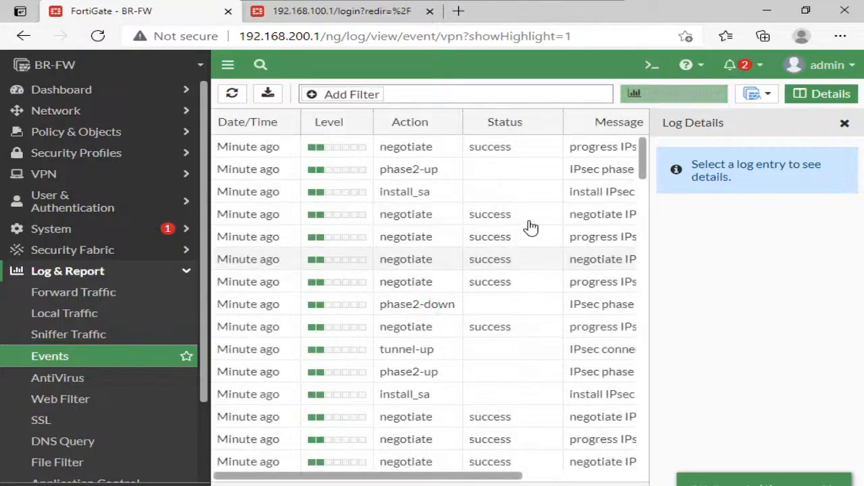
- Examine the log details of the "IPsec phase 1 error" event and highlight its failure reason
click(845, 123)
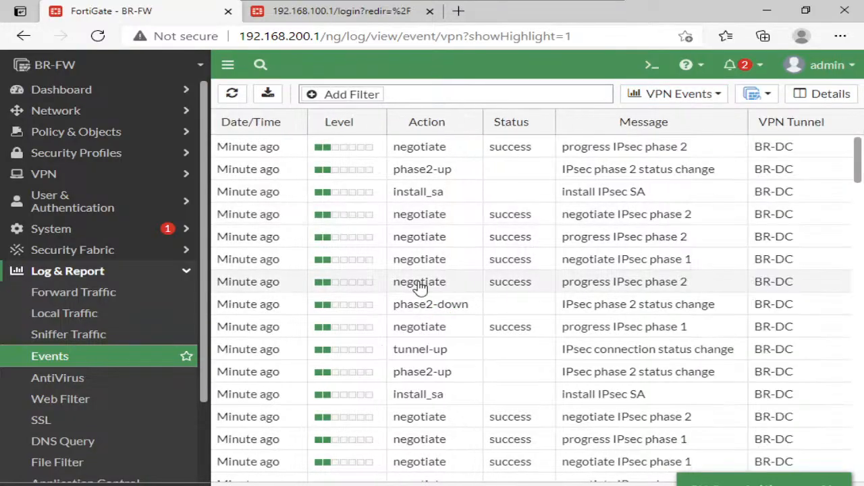
scroll(420, 287, down, 4)
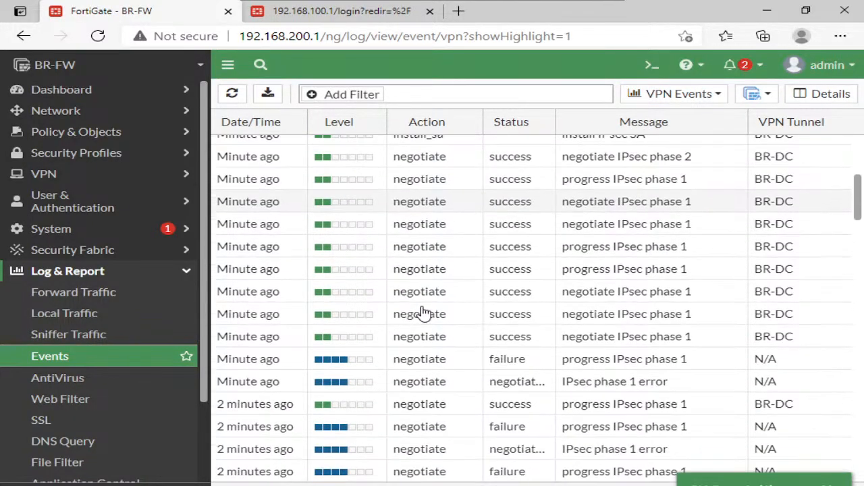
click(440, 368)
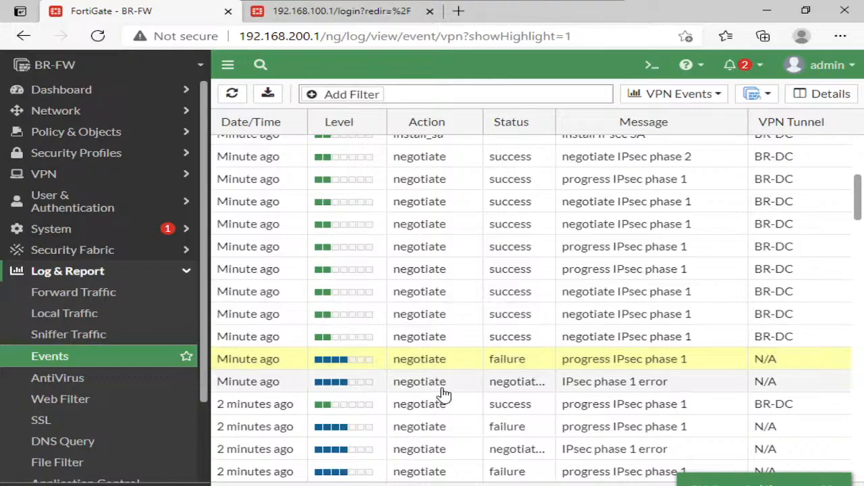
click(443, 392)
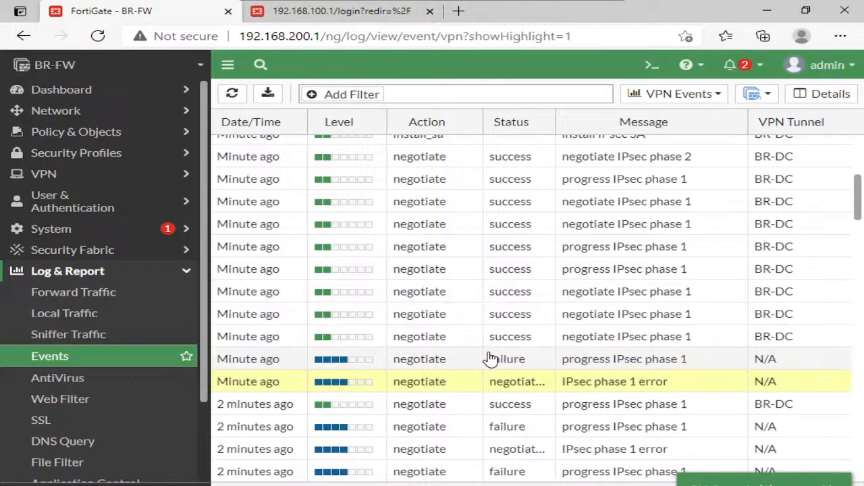
double_click(469, 393)
scroll(762, 280, down, 1)
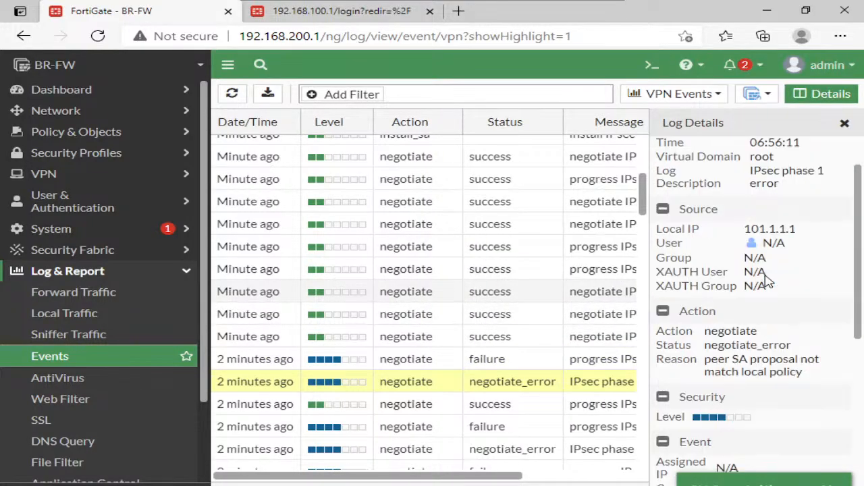
triple_click(748, 364)
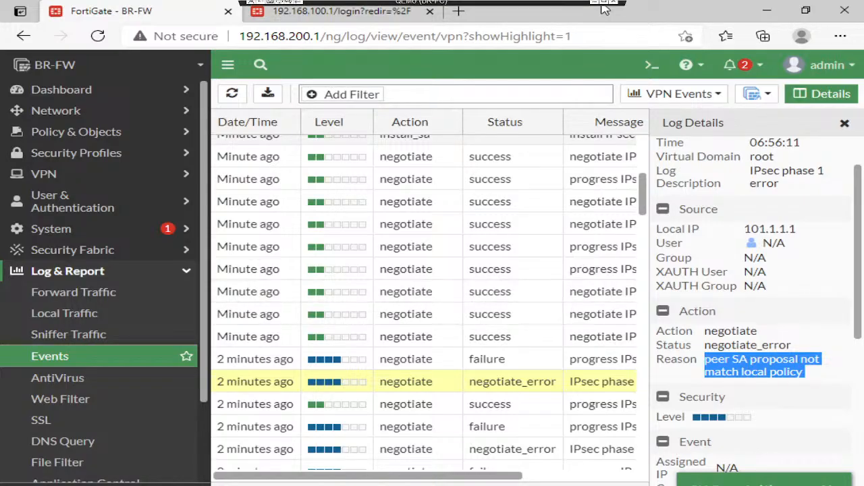
- Switch back to OneNote's Day 17 page and start a note below the Stages list reading "IKE version - same"
click(594, 5)
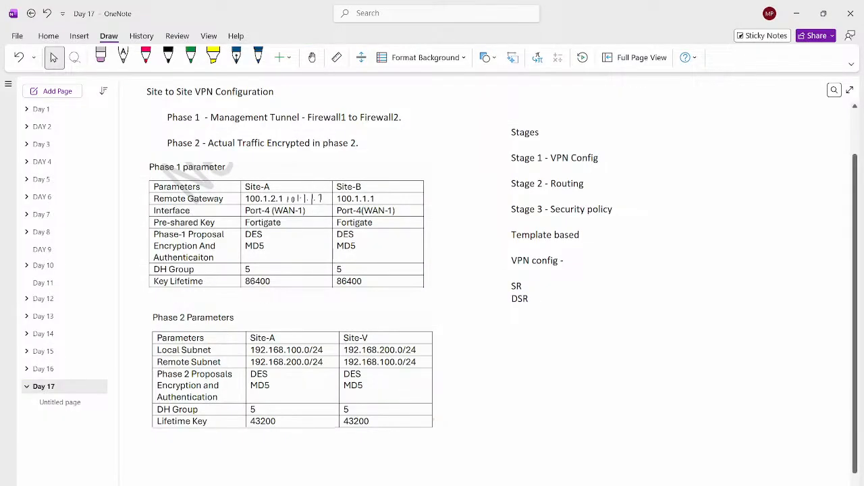
click(485, 335)
text(IKE)
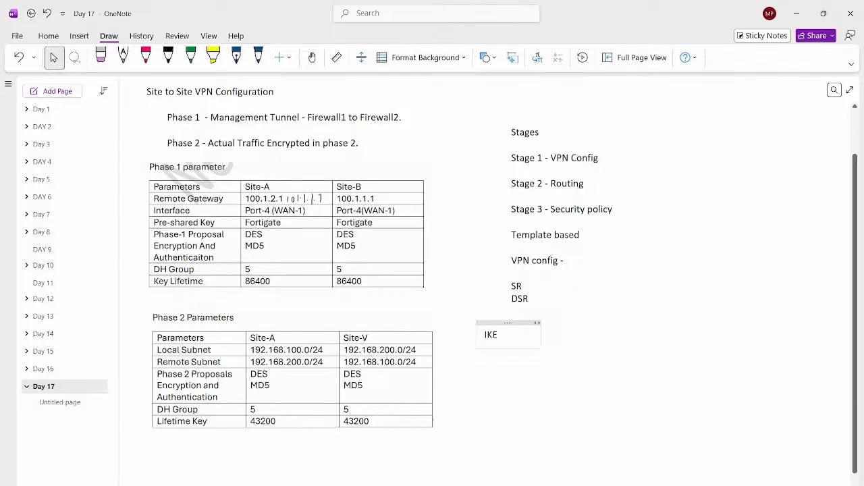
text( version)
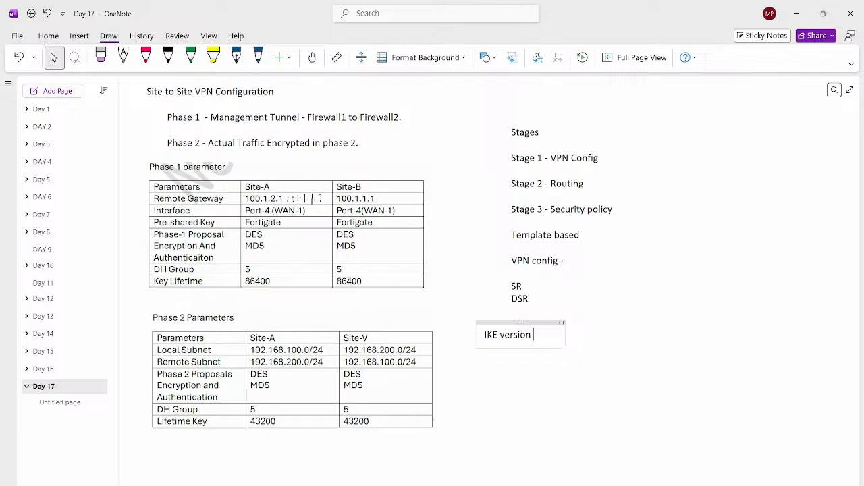
text(- same)
key(Return)
key(Return)
key(Return)
- Add the lines "Phase 1 proposals" and "Phase 2 - proposals" under the IKE version line, separated by a blank line
text(Phas)
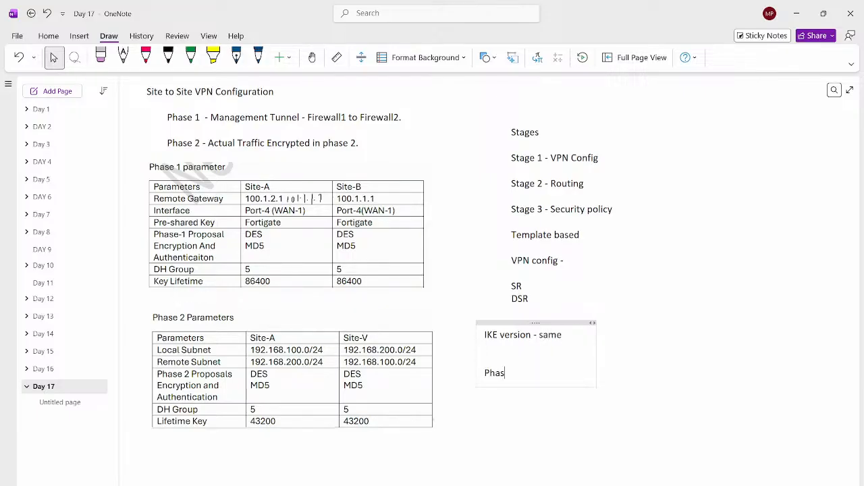
text(e 1 proposals)
key(Return)
key(Return)
text(Phase 2)
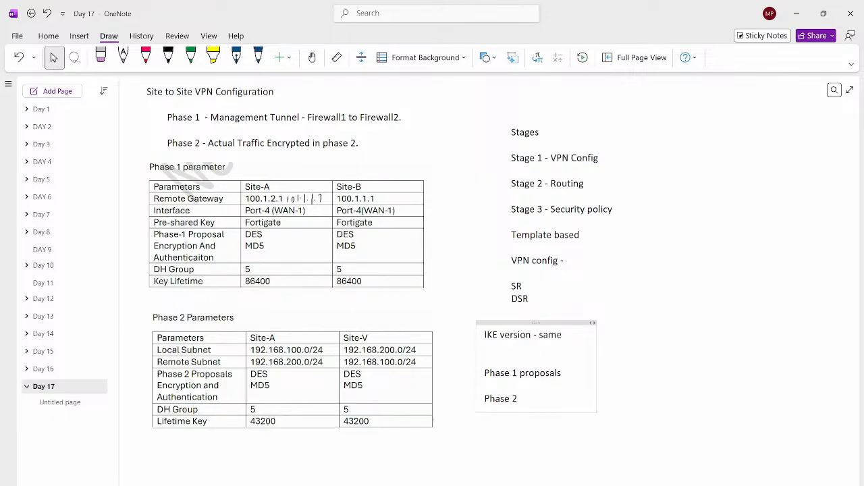
text( - poroposals)
key(Return)
key(Return)
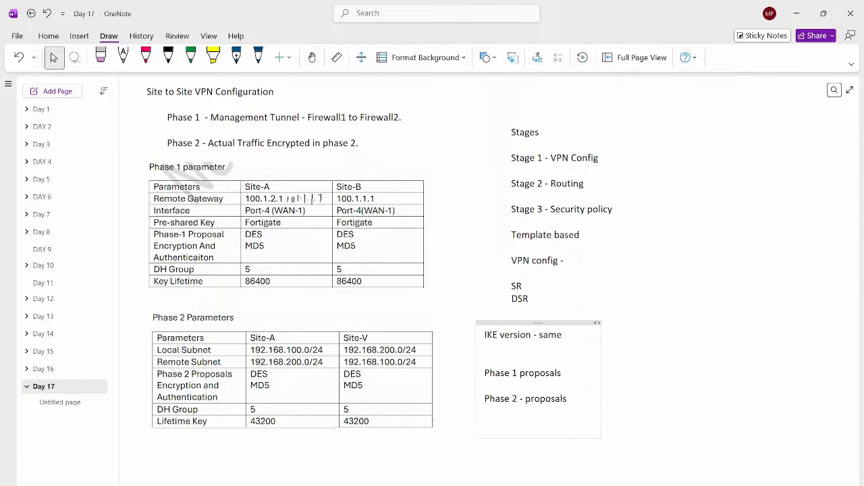
- Add "Selectors" and "EN.HASh , DH ." as indented lines beneath the Phase 2 proposals line
key(BackSpace)
key(Return)
text(Selectors)
key(Return)
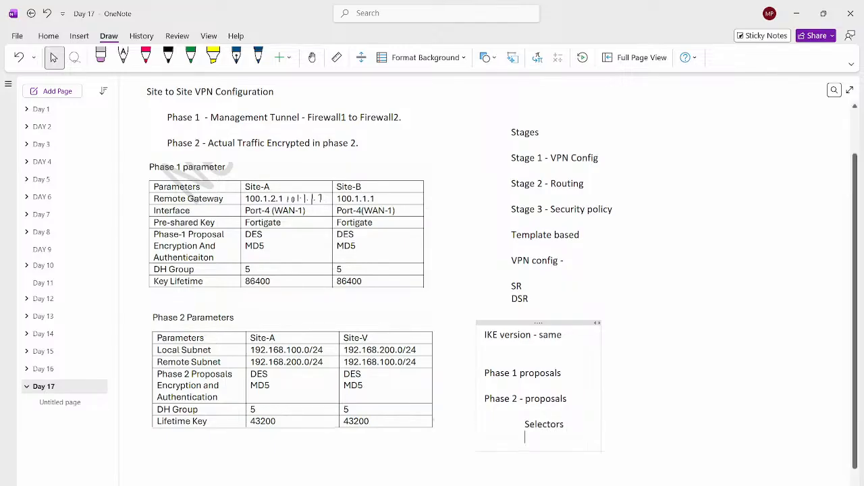
text(EN.HA)
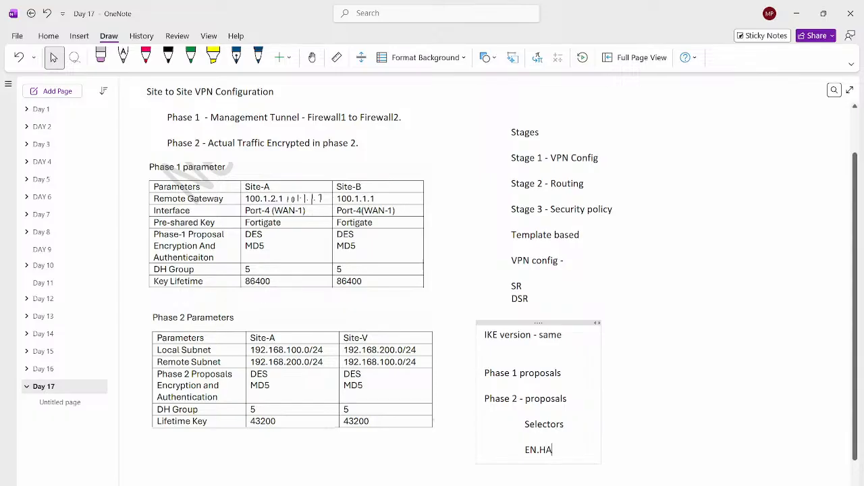
text(Sh , D)
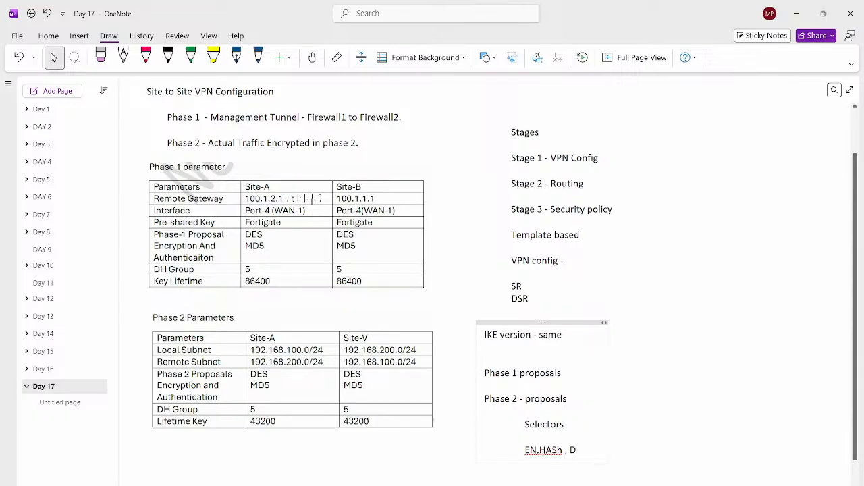
text(H .)
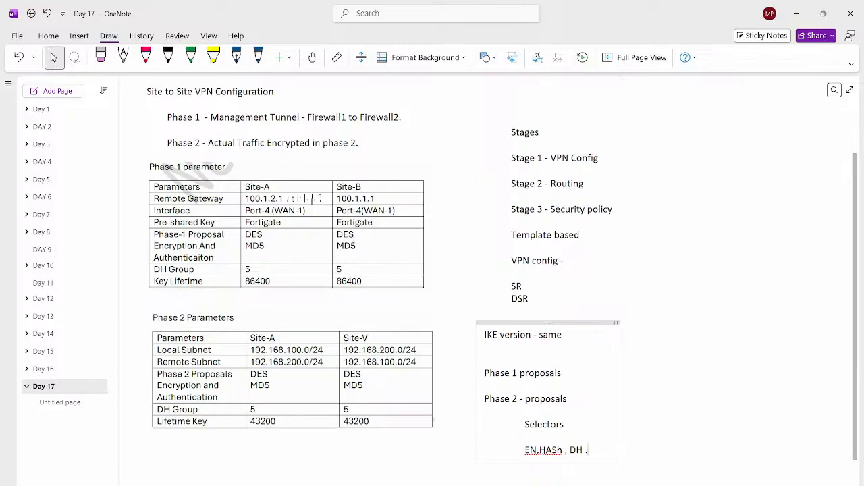
- Open the blank Day 17 subpage, switch to the Fortigate lab PDF in Acrobat, and review its VPN routing, policy and troubleshooting pages
click(60, 402)
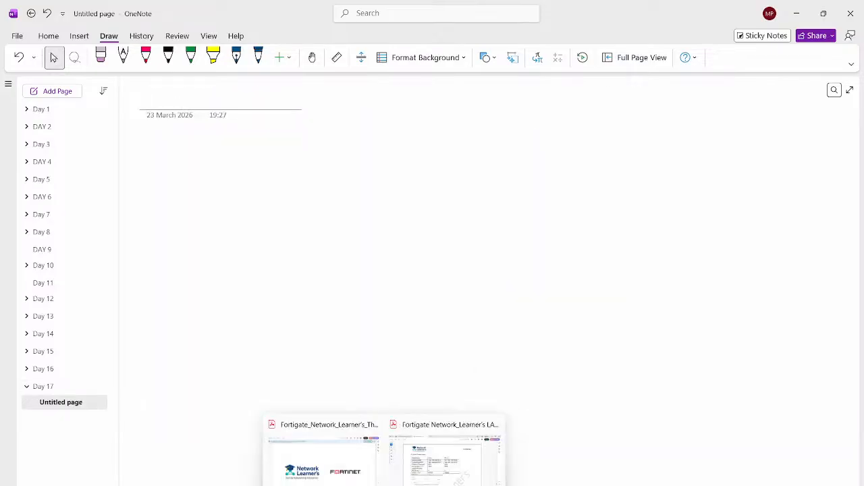
click(444, 459)
scroll(412, 270, down, 8)
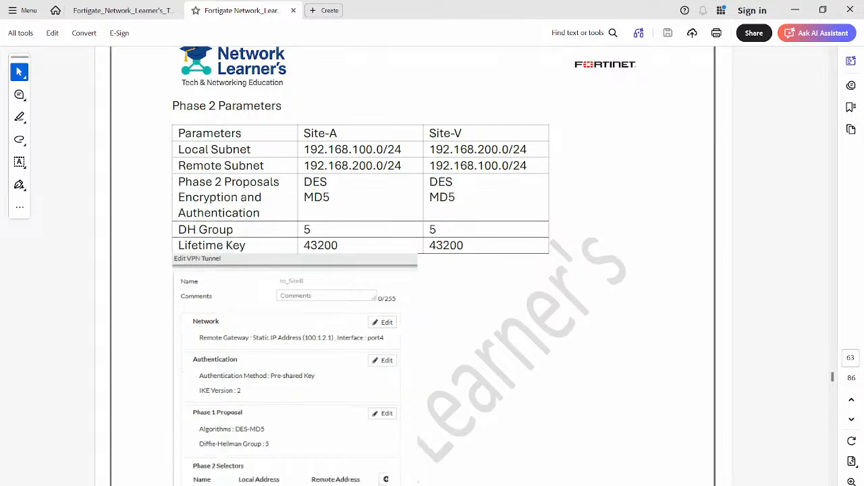
scroll(412, 270, down, 8)
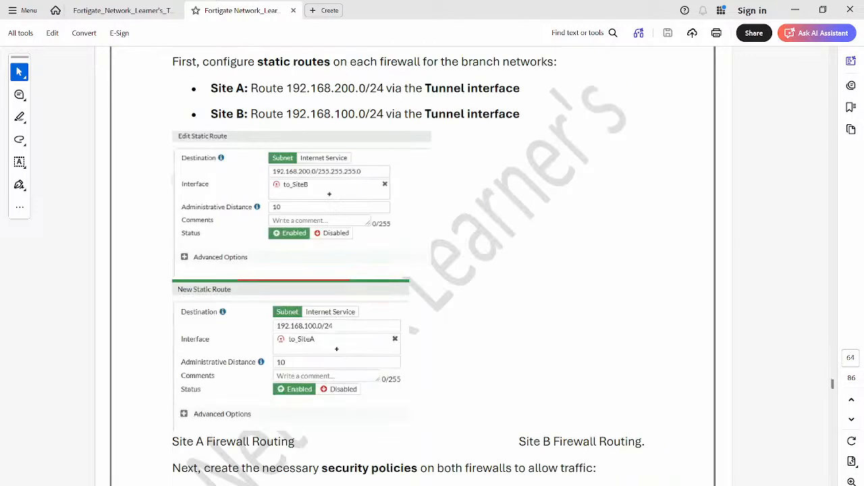
scroll(412, 270, down, 15)
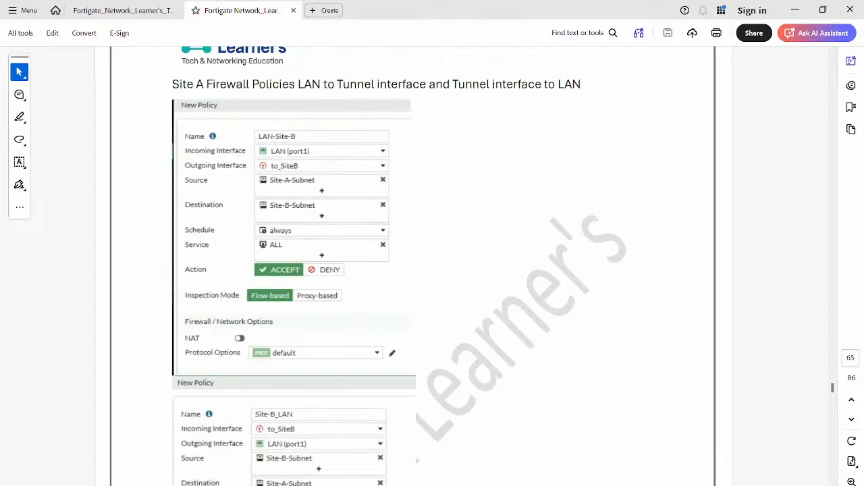
scroll(412, 270, down, 15)
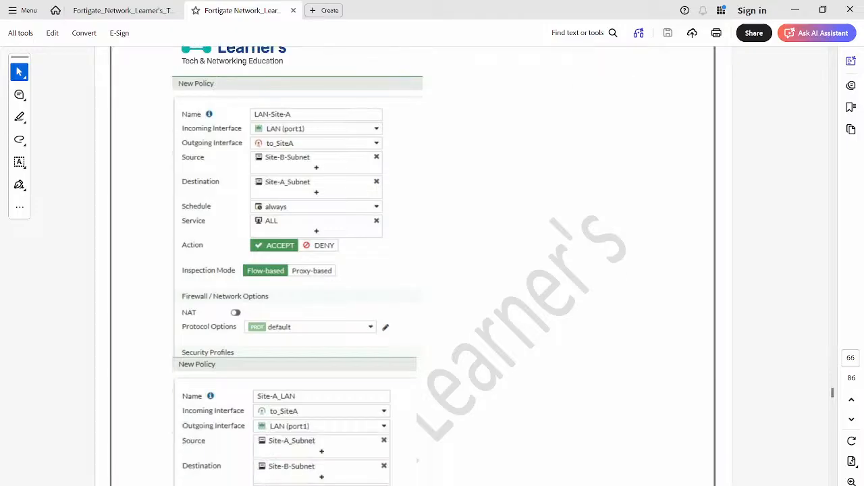
scroll(411, 271, down, 10)
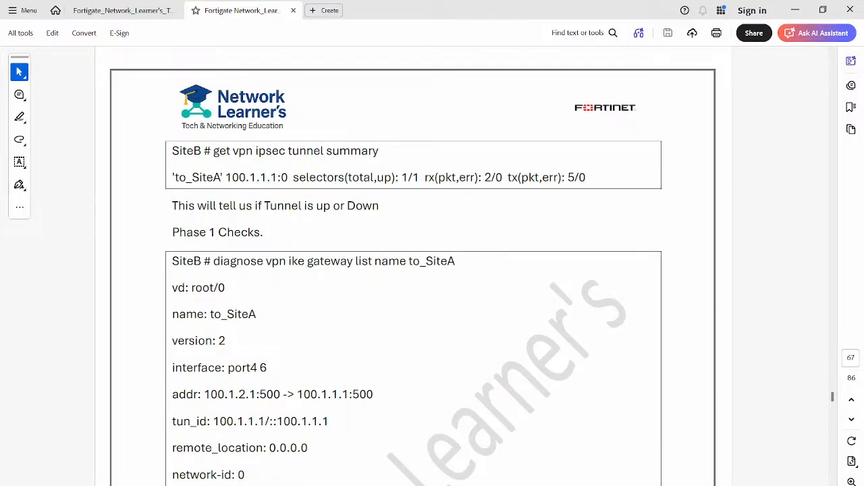
scroll(412, 270, down, 4)
scroll(411, 270, up, 2)
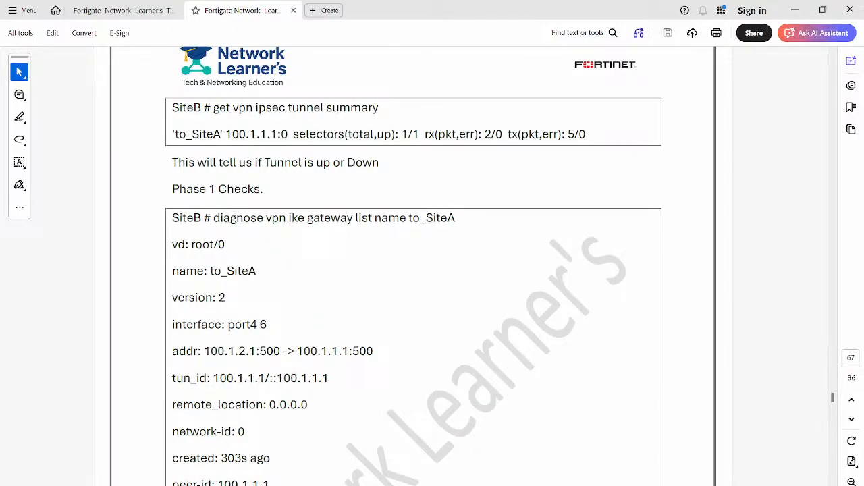
scroll(412, 270, up, 10)
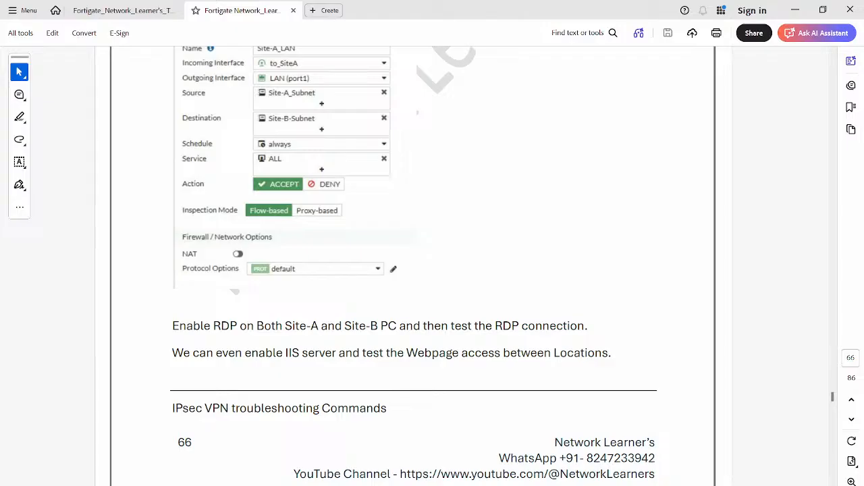
scroll(412, 270, down, 10)
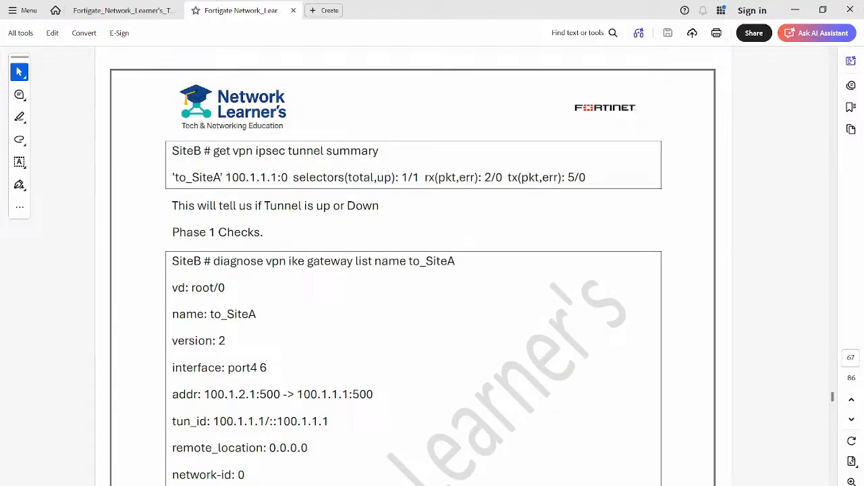
- Select the command "get vpn ipsec tunnel summary" in the PDF and place the Notepad window titled "change the user timeout from CLI" beside it
drag(213, 150, 379, 151)
key(ctrl+c)
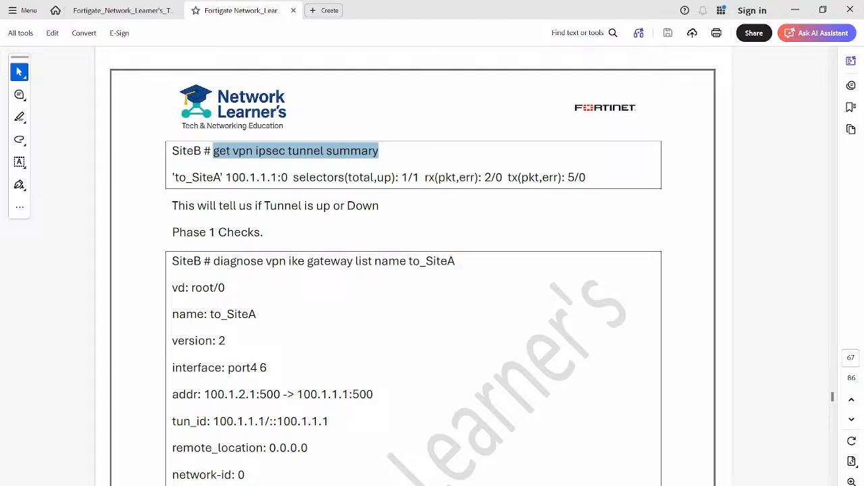
mouse_move(432, 485)
click(432, 456)
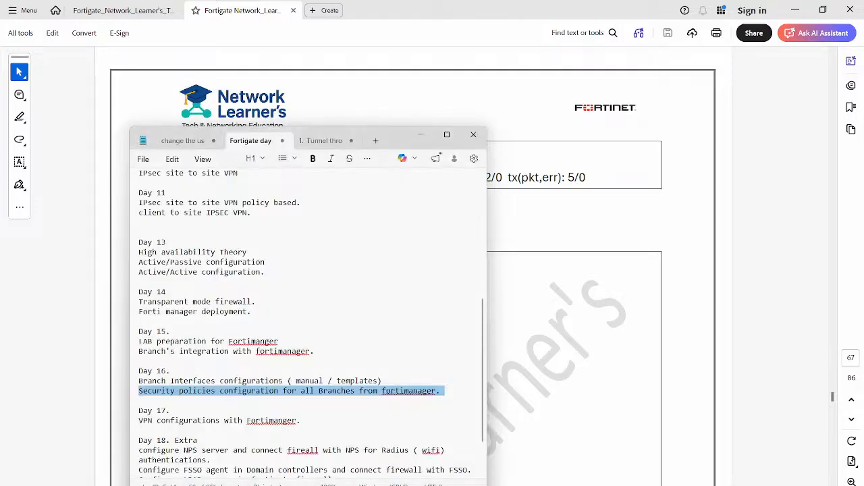
drag(398, 141, 863, 378)
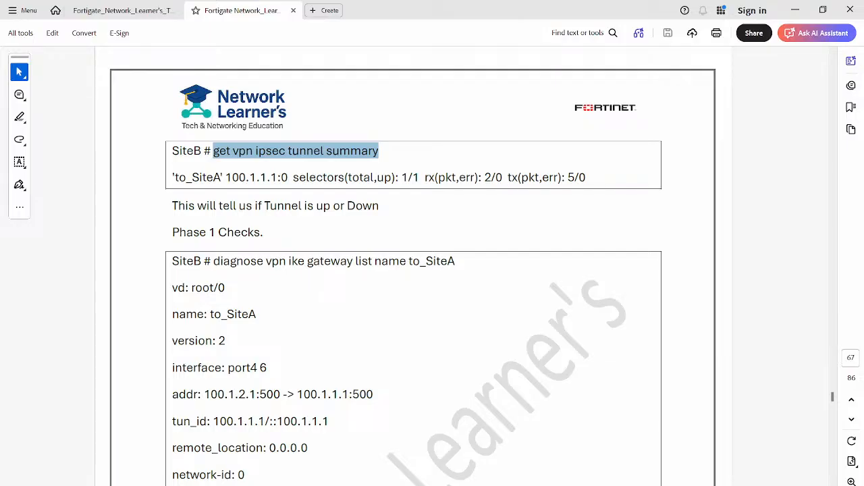
drag(863, 390, 512, 255)
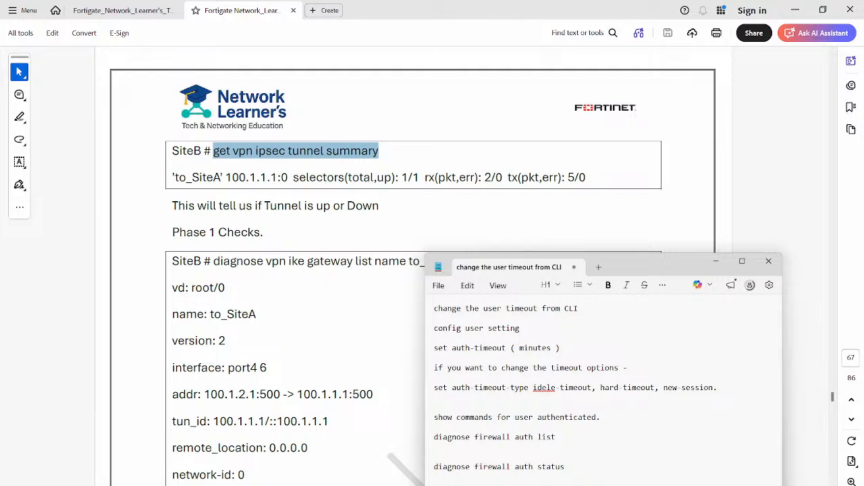
drag(641, 263, 684, 106)
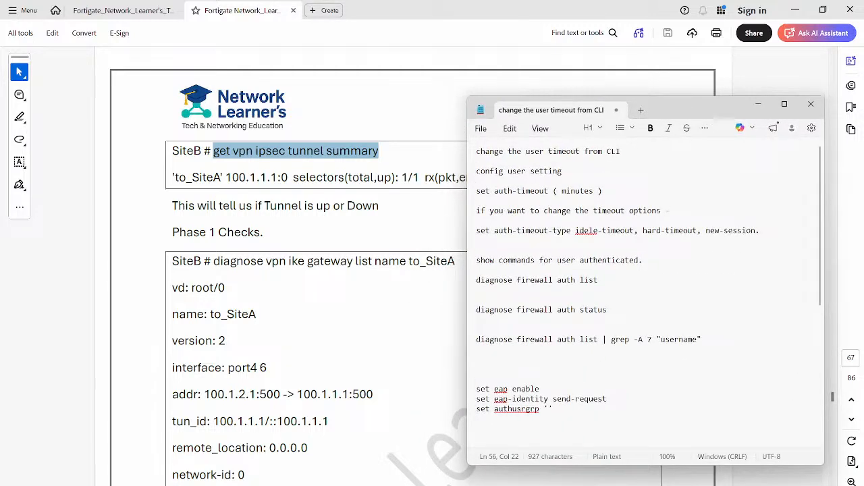
- Start a new Notepad note with "get vpn ipsec tunnel summary", annotated "- Tunnels name - UP or not", and leave a blank line below
scroll(588, 297, down, 8)
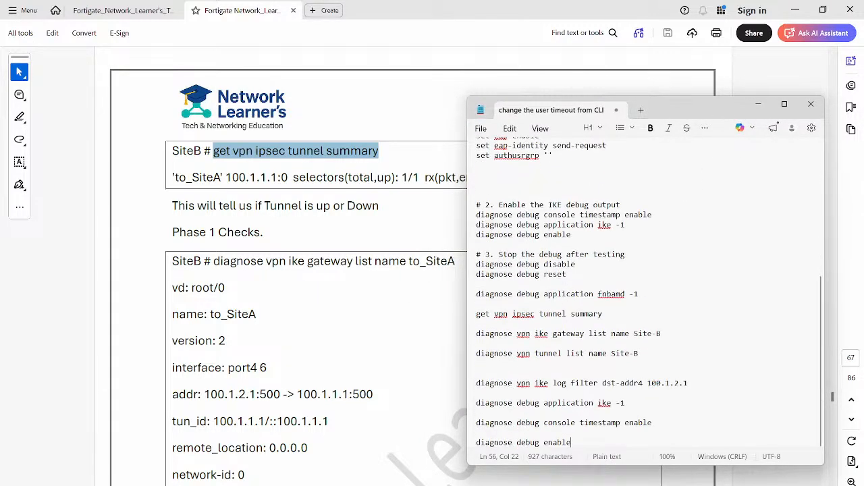
key(ctrl+n)
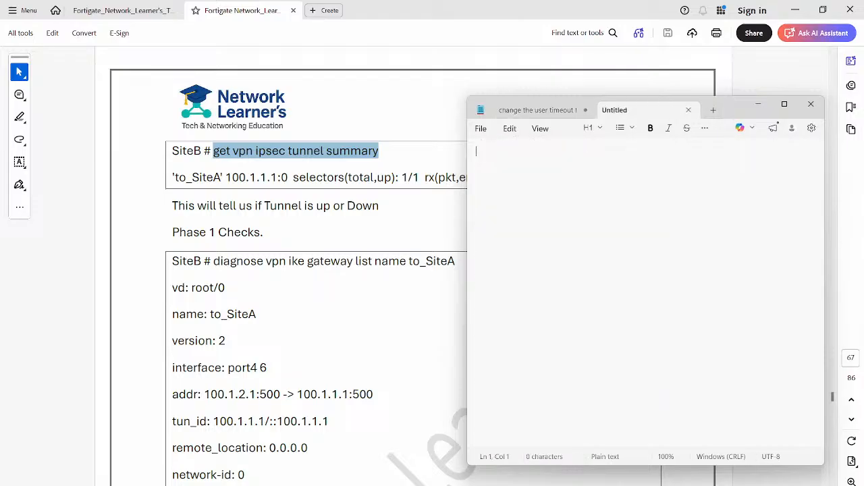
key(ctrl+v)
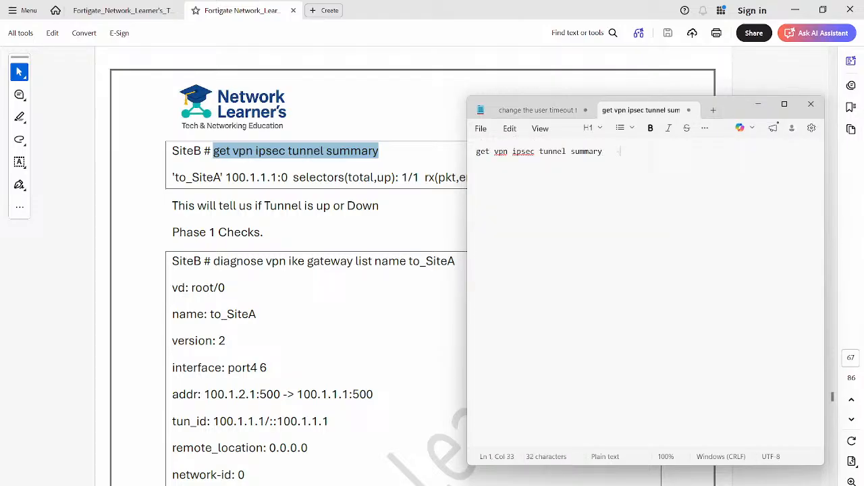
text(- Tunnels name - UP or not)
key(Return)
key(Return)
- Copy "diagnose vpn ike gateway list name to_SiteA" from the PDF into the note and annotate it "- status of specific tunnel"
click(381, 151)
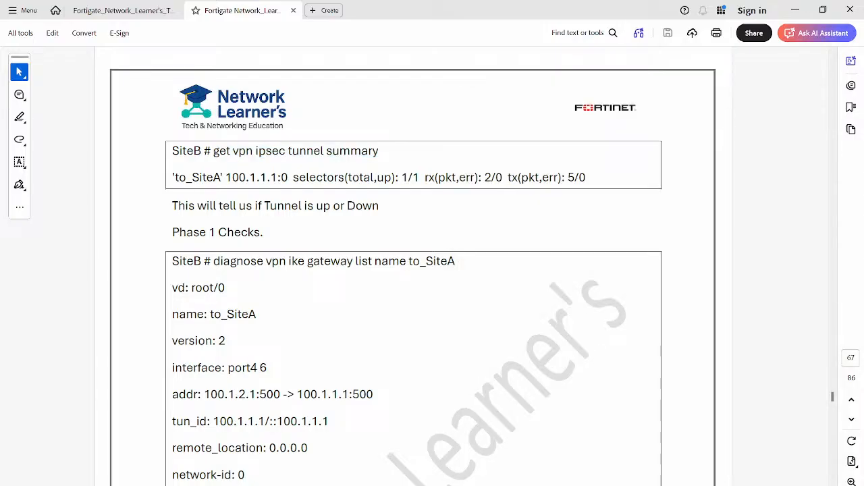
drag(213, 261, 455, 261)
key(ctrl+c)
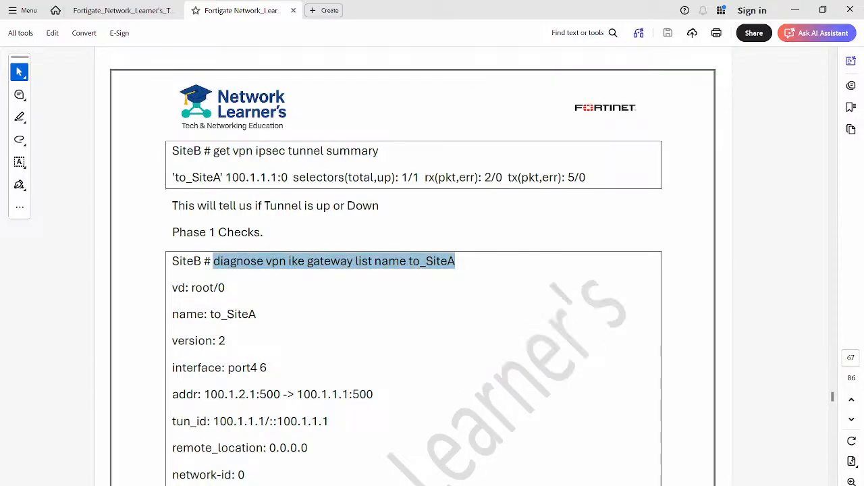
key(alt+Tab)
key(ctrl+v)
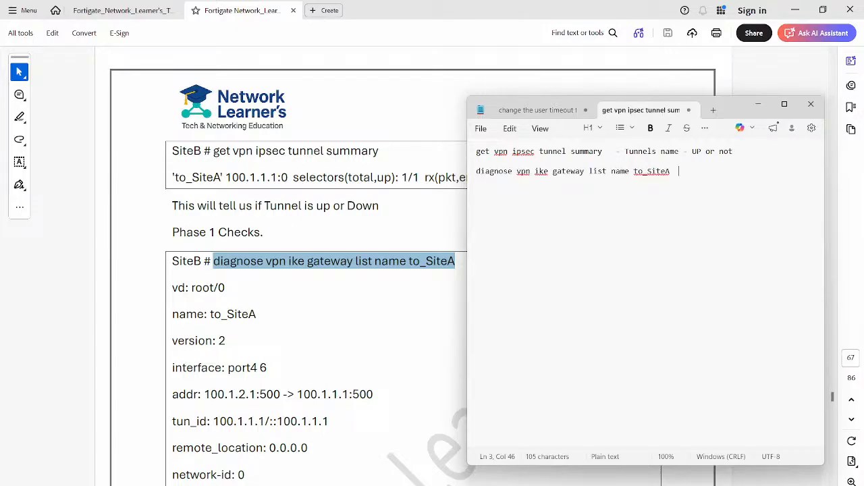
text(- status of specific tunnel)
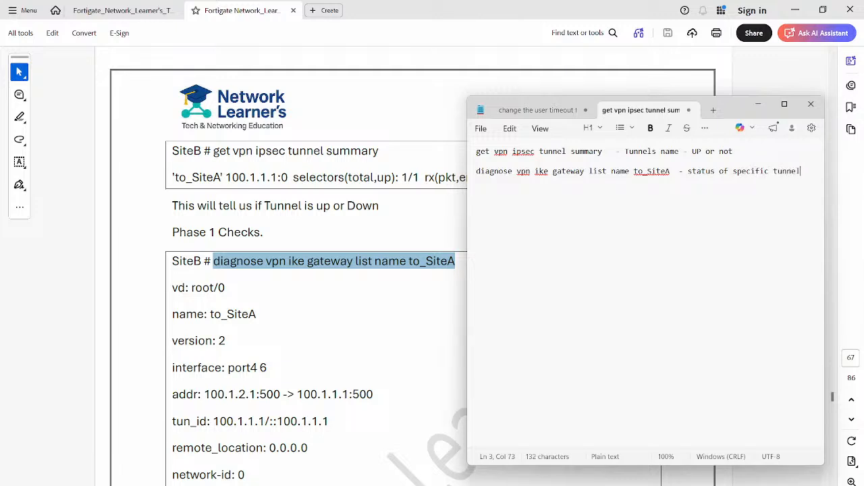
key(Return)
key(Return)
- Find "diagnose vpn tunnel list name to_SiteA" on the PDF's next page and copy it into the note as the third command
key(alt+Tab)
scroll(413, 271, down, 6)
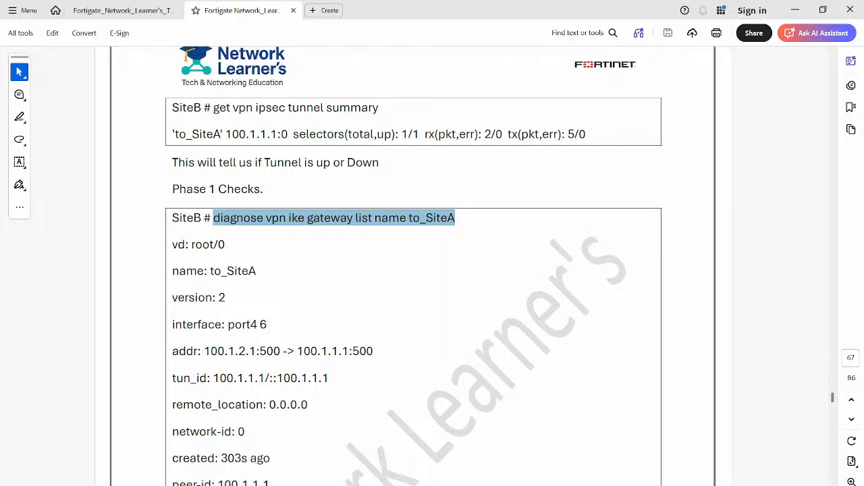
scroll(413, 270, down, 3)
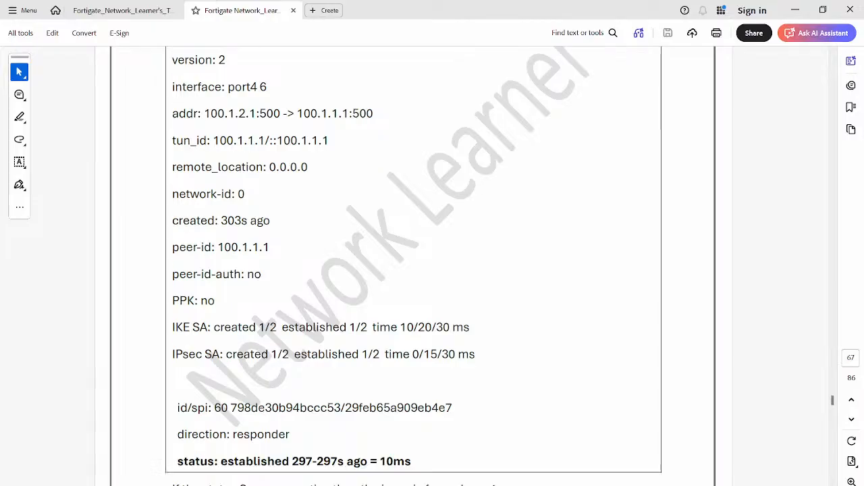
scroll(412, 270, down, 2)
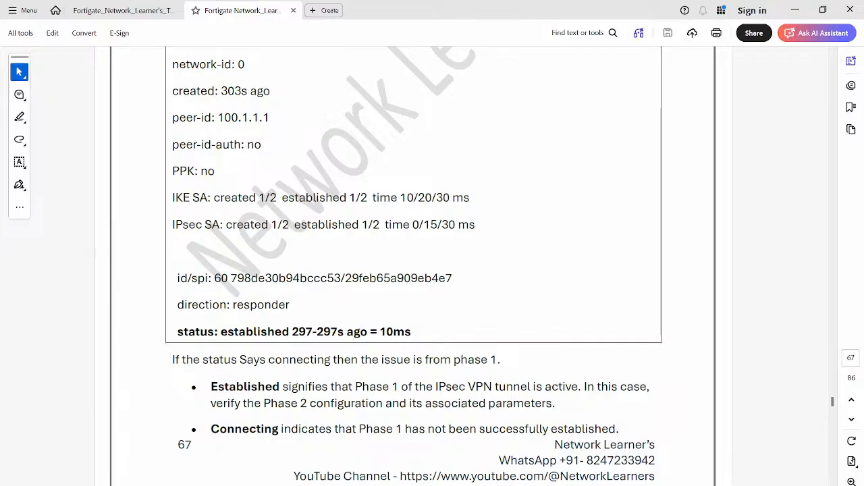
scroll(413, 270, down, 2)
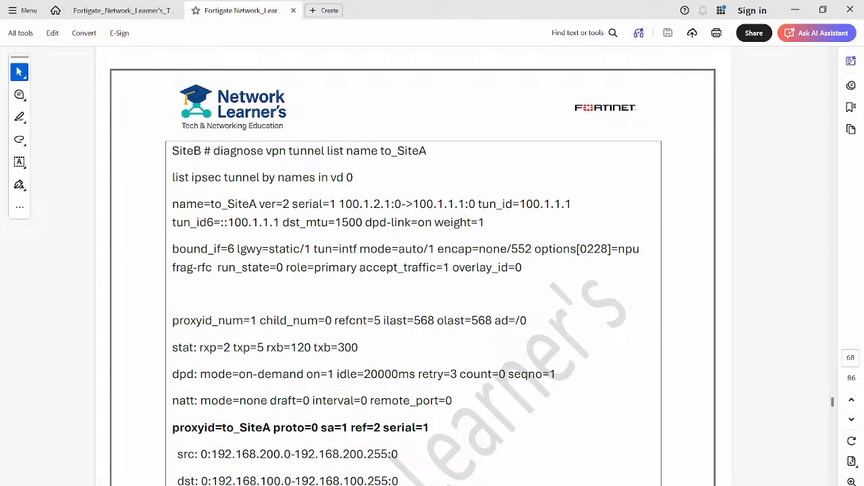
drag(214, 150, 427, 150)
key(ctrl+c)
key(alt+Tab)
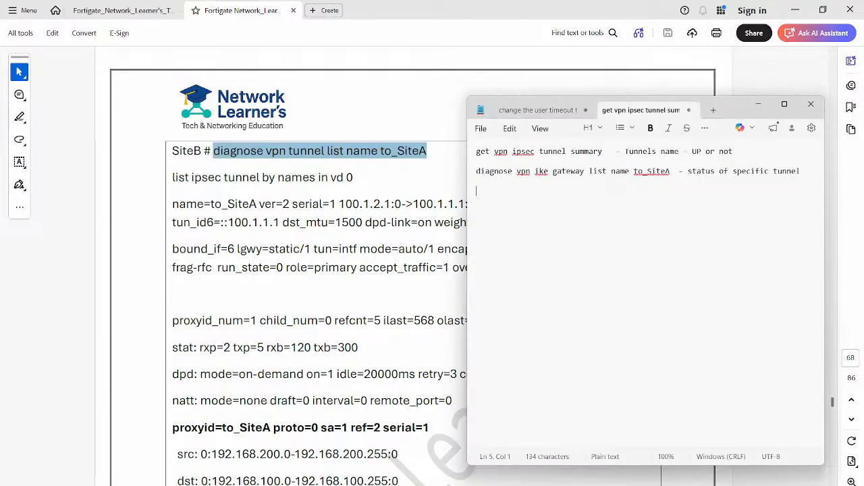
key(ctrl+v)
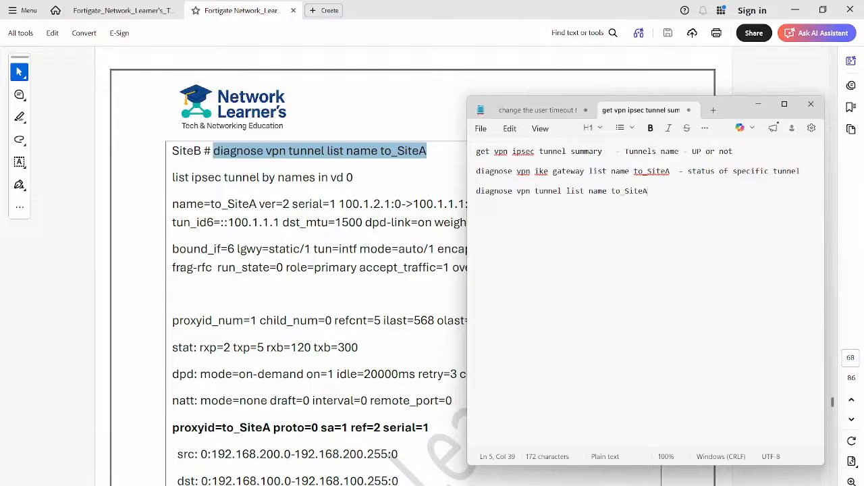
- Check the PDF's explanation of the sa values, then minimize Acrobat and OneNote to bring up the PNETLab topology behind the note
scroll(412, 270, down, 5)
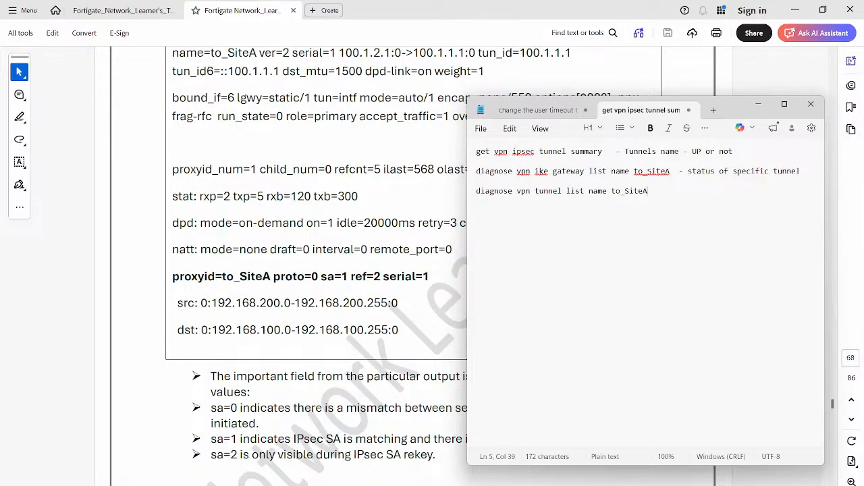
click(795, 10)
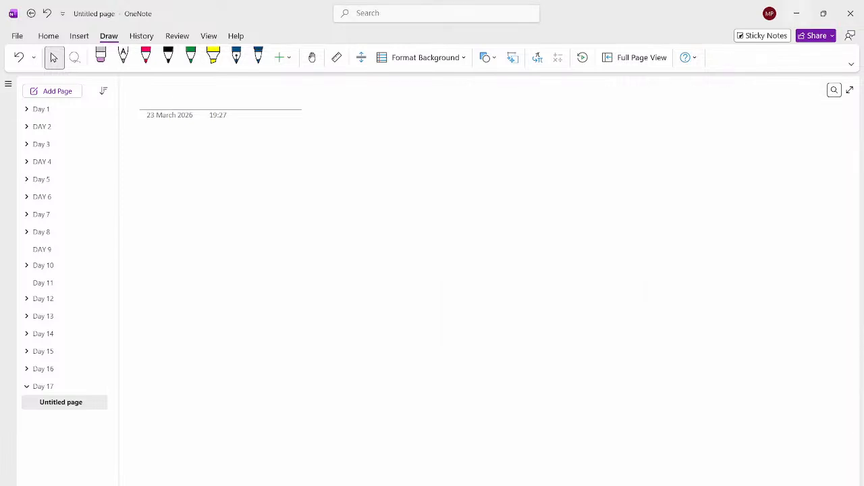
click(797, 13)
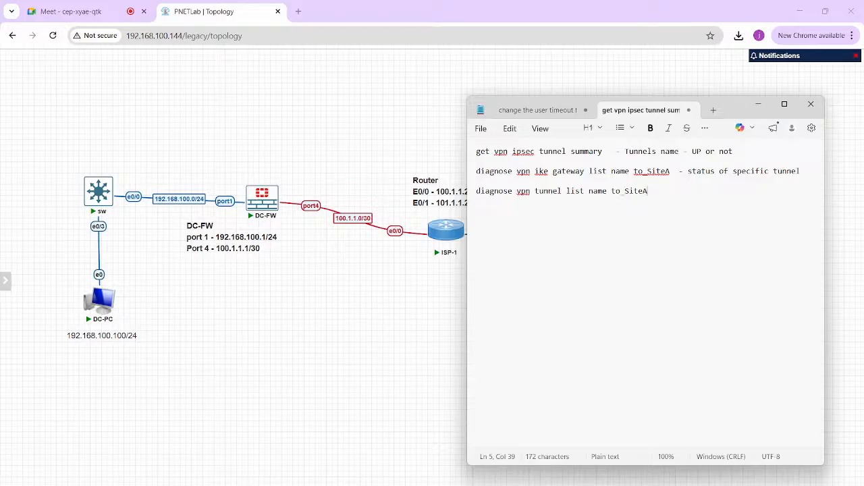
- Remove the dash between "Tunnels name" and "UP or not" in the tunnel summary annotation
drag(620, 152, 724, 152)
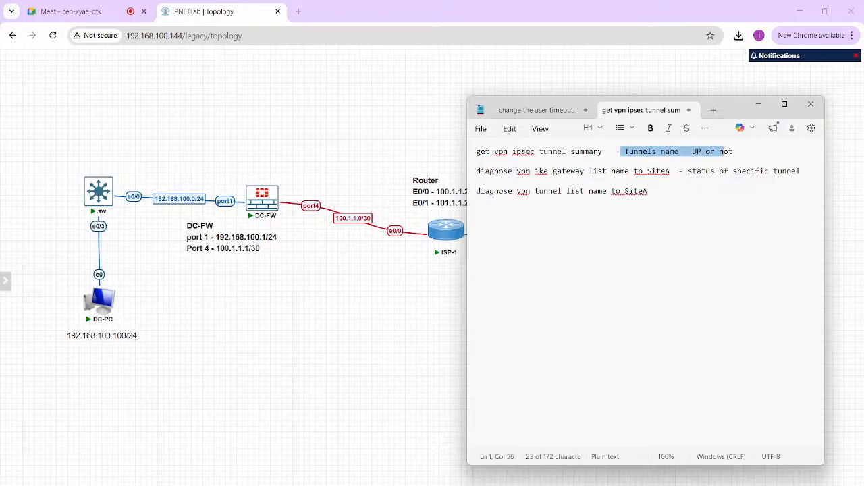
drag(602, 152, 477, 171)
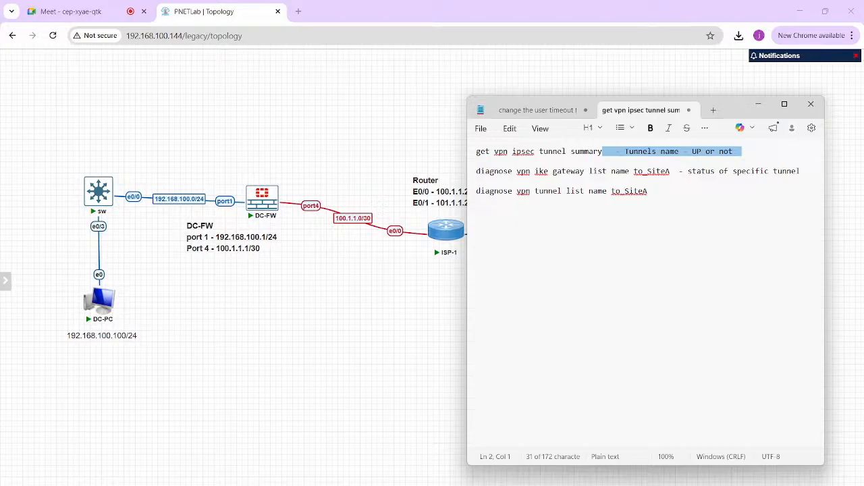
click(683, 152)
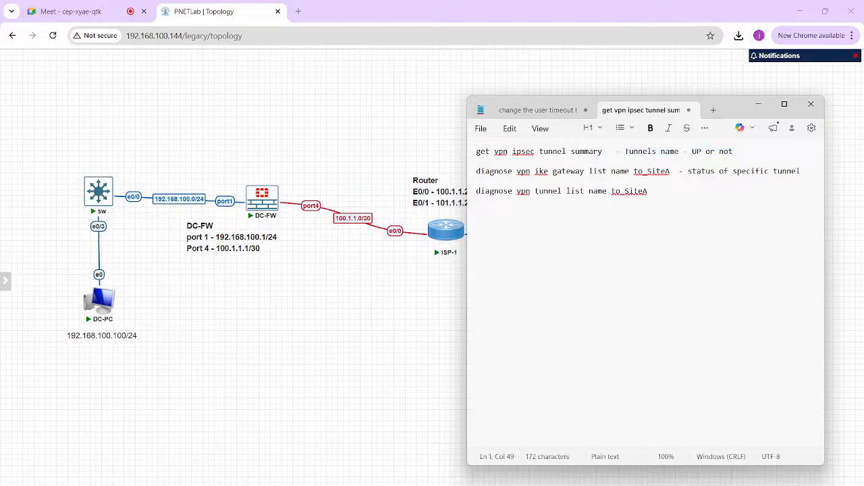
key(Left)
key(BackSpace)
key(BackSpace)
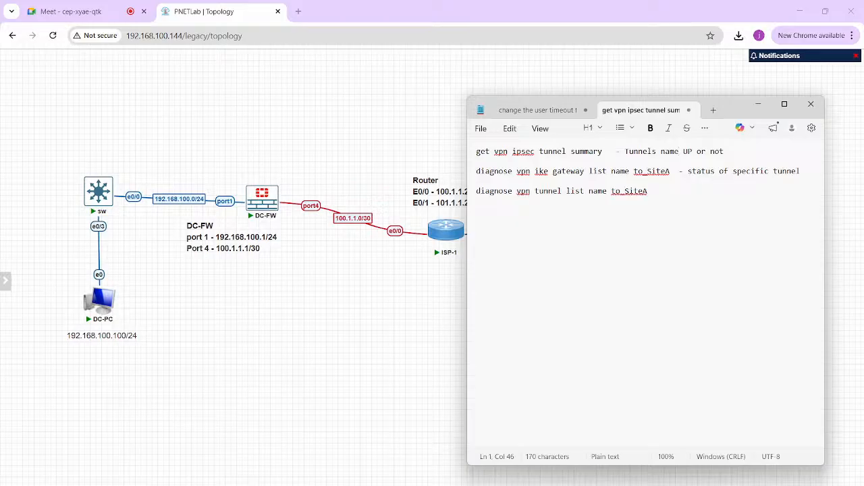
- Bring up the DC-FW console, log in as admin with the account password, and enlarge the console window
mouse_move(563, 483)
click(500, 456)
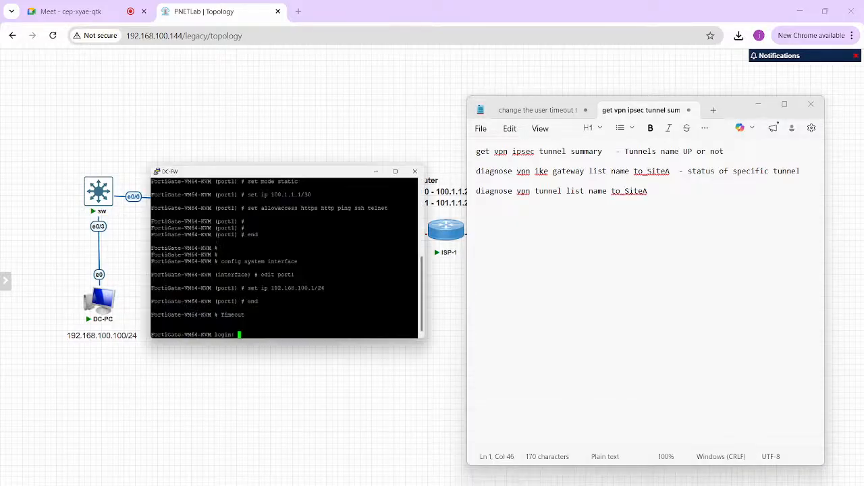
text(admin)
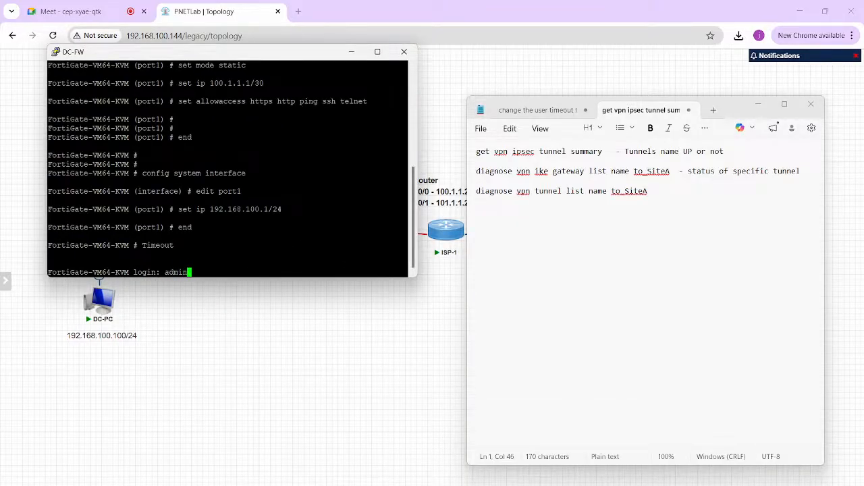
key(Return)
key(Return)
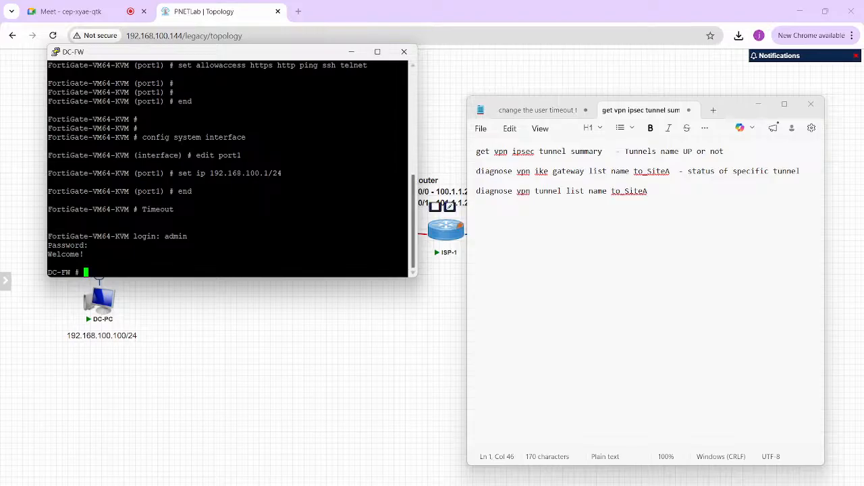
drag(417, 277, 548, 358)
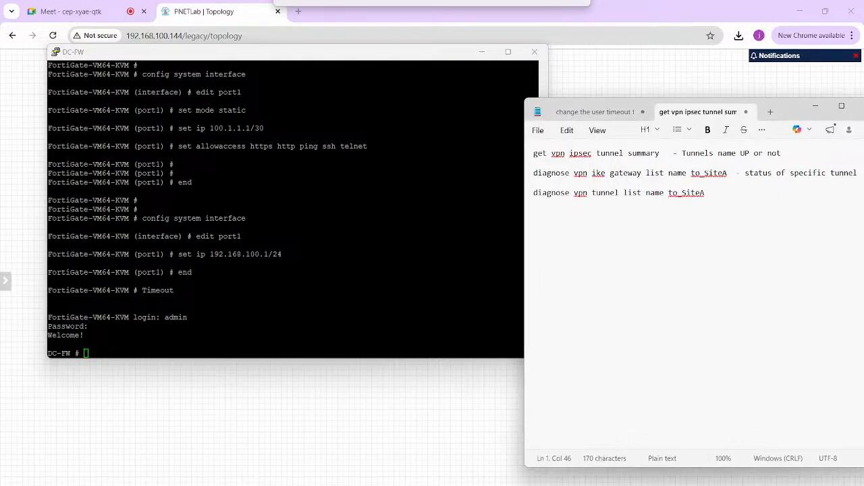
- Run "get vpn ipsec tunnel summary" on DC-FW
text(get )
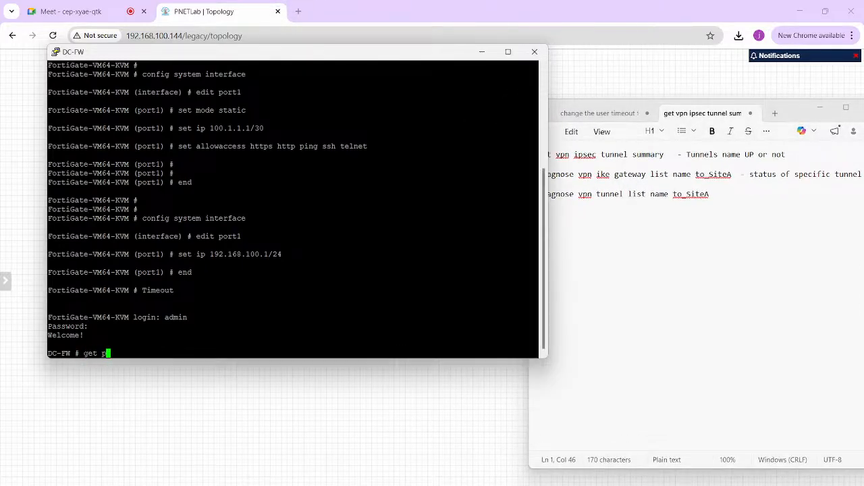
text(vpn ipsec tunnel summary)
key(Return)
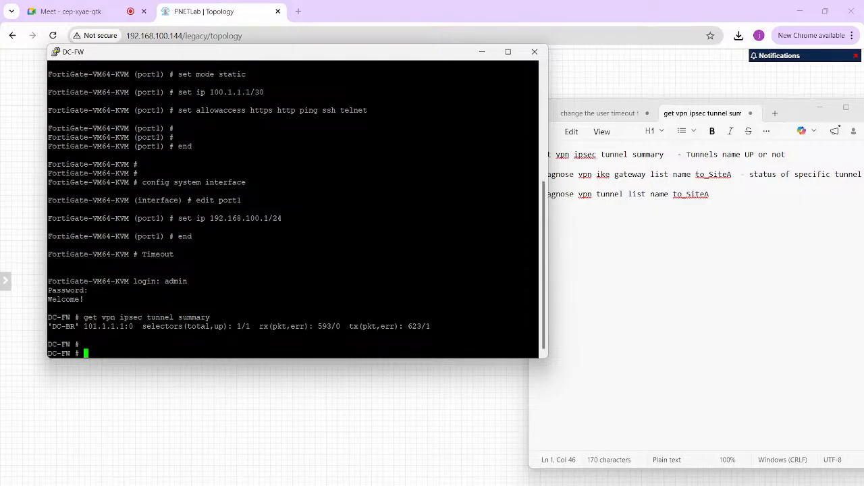
- Examine the tunnel name, remote gateway address and selectors (total,up) value in the tunnel summary output
double_click(64, 327)
double_click(95, 327)
click(102, 326)
drag(241, 327, 227, 327)
double_click(243, 326)
click(244, 327)
drag(238, 327, 254, 326)
click(250, 327)
drag(251, 327, 241, 326)
- Copy the tunnel name DC-BR from the summary output and replace to_SiteA with it in the note's ike gateway command
click(597, 193)
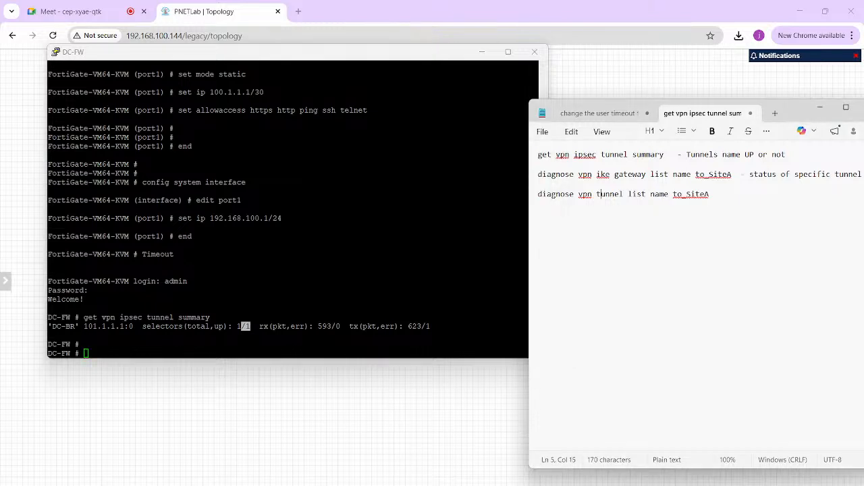
double_click(63, 326)
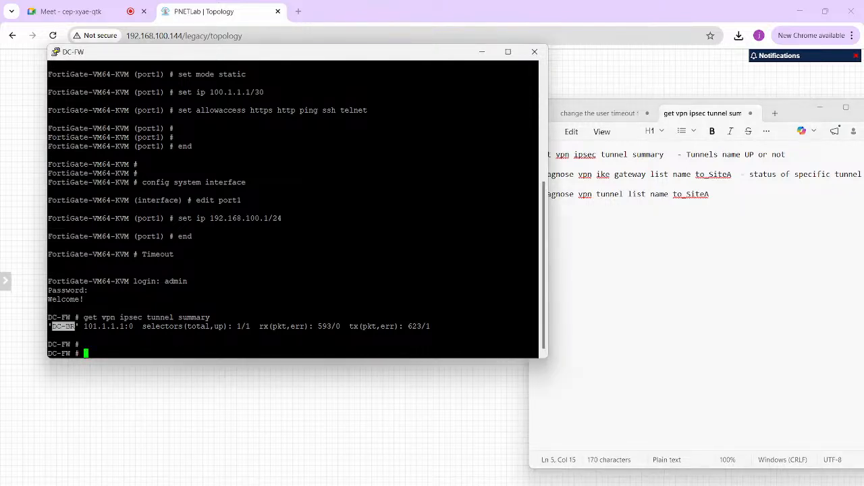
key(Return)
click(687, 194)
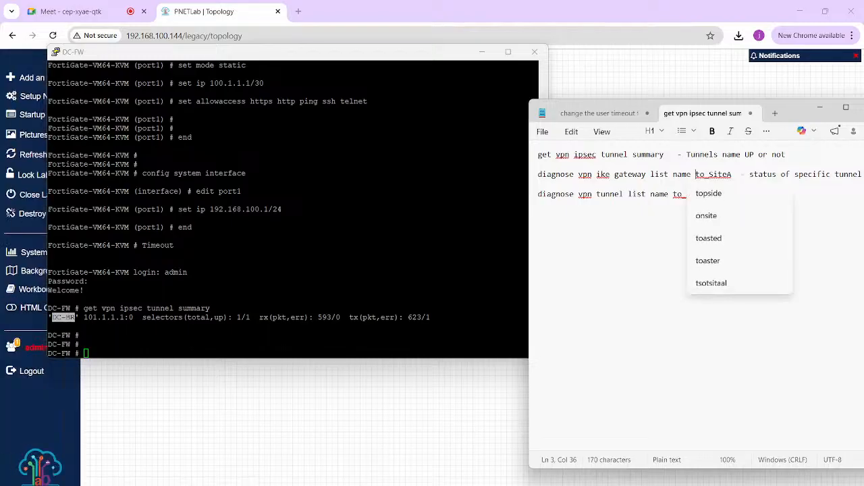
double_click(64, 317)
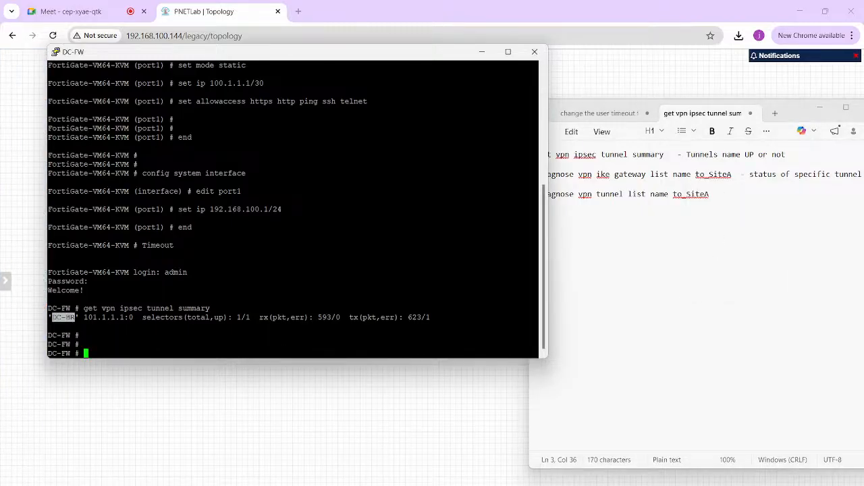
key(Return)
click(673, 194)
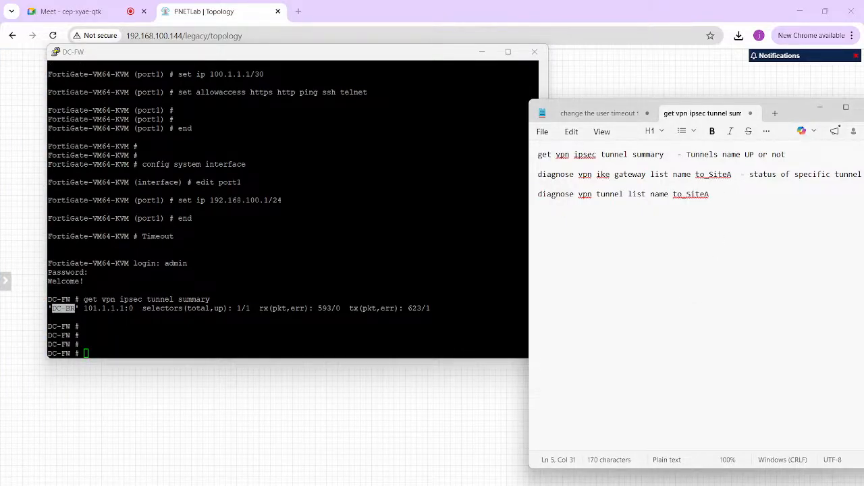
drag(696, 174, 731, 174)
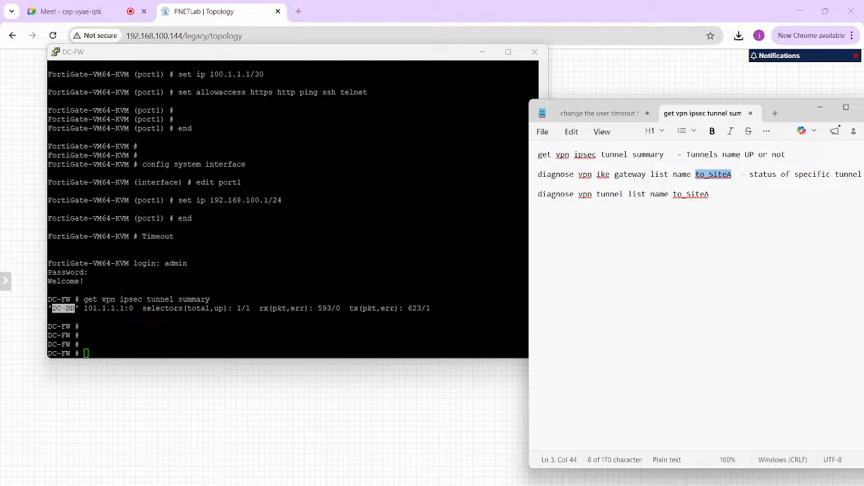
text(DC-BR)
- Run the note's "diagnose vpn ike gateway list name DC-BR" on DC-FW and check the status field in its output
drag(718, 174, 537, 174)
key(ctrl+c)
click(405, 270)
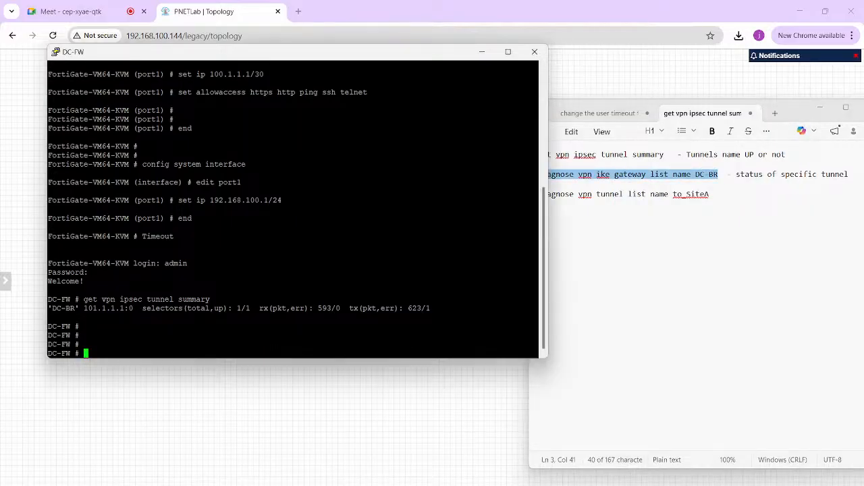
right_click(405, 270)
key(Return)
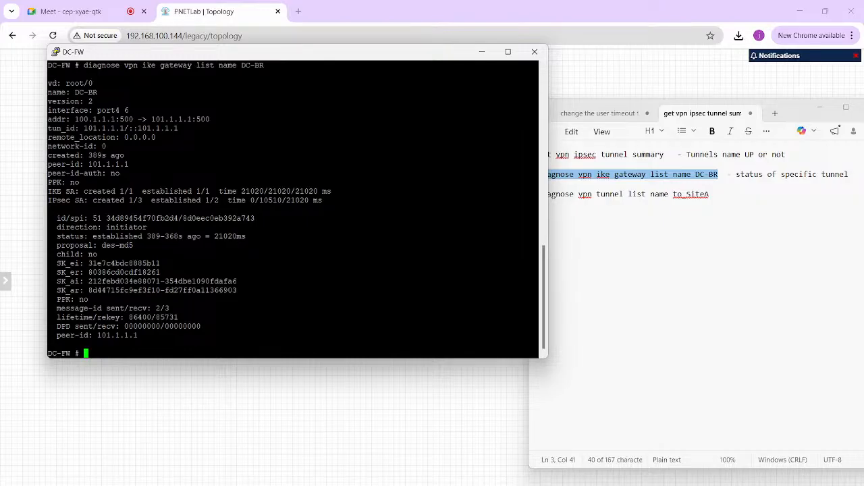
double_click(118, 236)
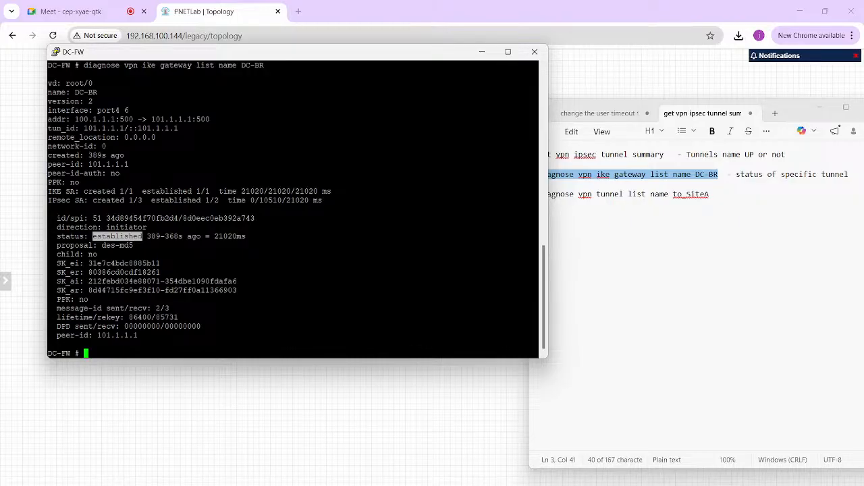
- Replace to_SiteA with DC-BR in the note's "diagnose vpn tunnel list name" command
click(659, 195)
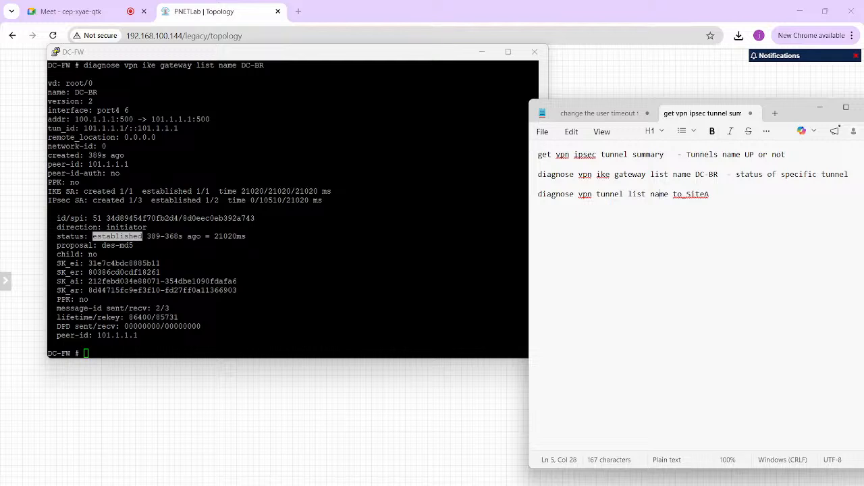
drag(695, 175, 539, 194)
key(ctrl+c)
key(ctrl+v)
- Add blank prompt lines in the DC-FW console and run "diagnose vpn tunnel list name DC-BR" from the note
key(alt+Tab)
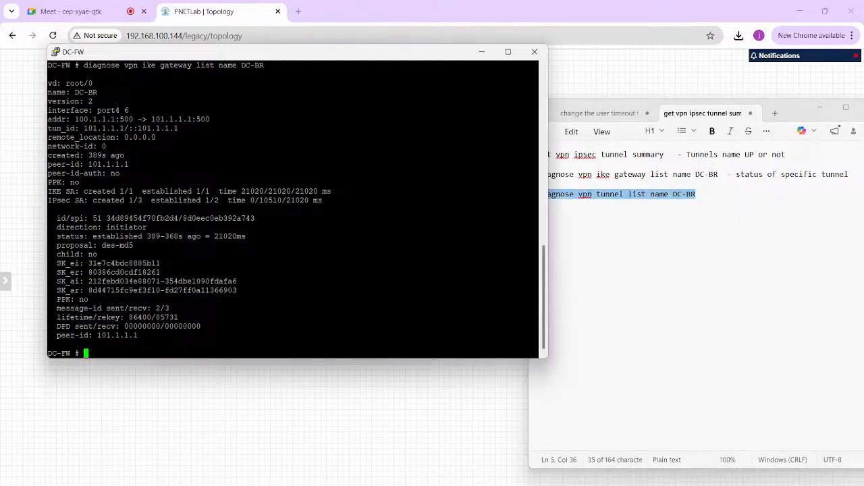
key(Return)
key(Return)
key(Return)
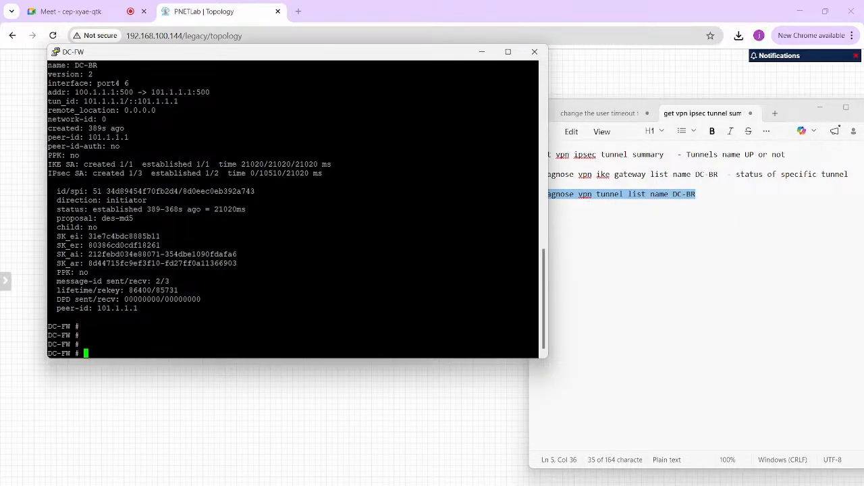
key(shift+Insert)
key(Return)
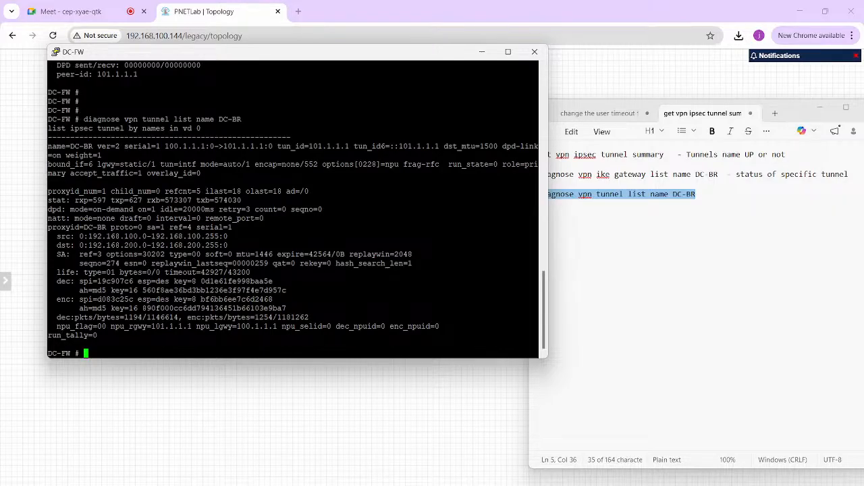
- Examine the proxyid line's sa value and the src and dst selectors in the tunnel list output
drag(537, 227, 48, 227)
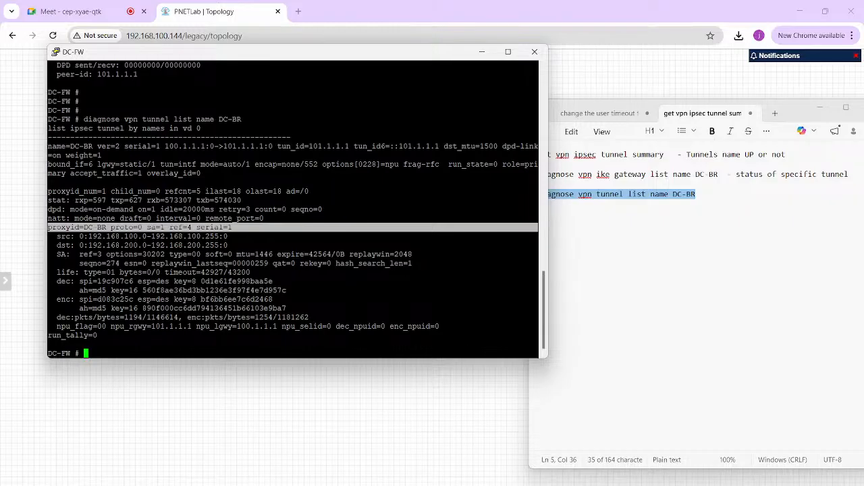
click(162, 227)
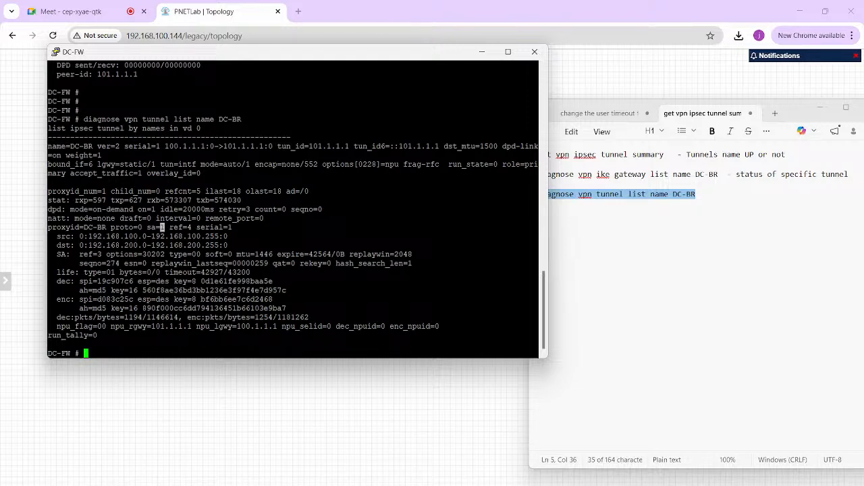
triple_click(162, 237)
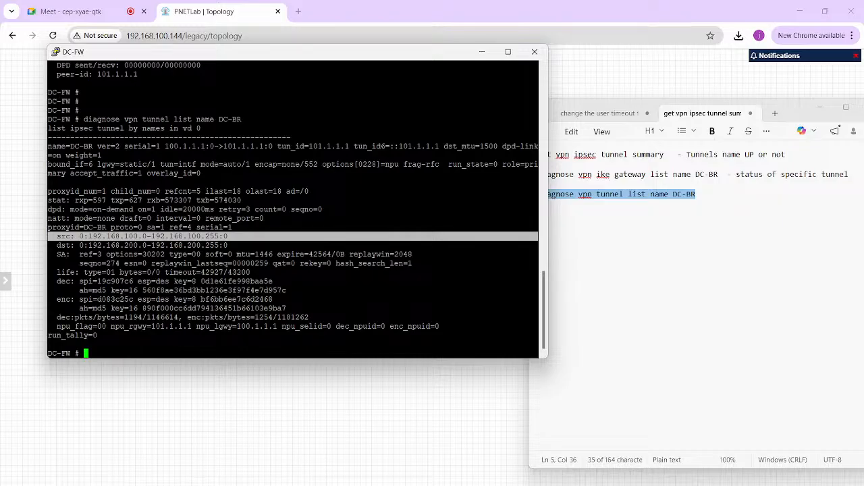
triple_click(162, 245)
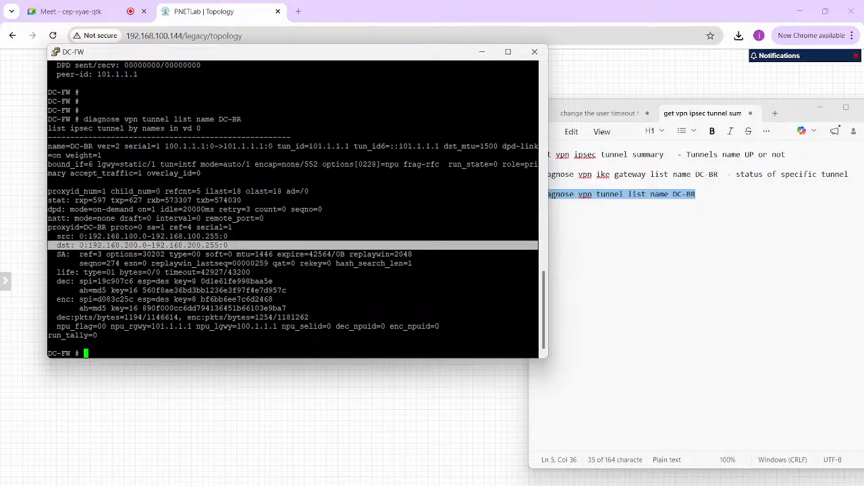
click(162, 227)
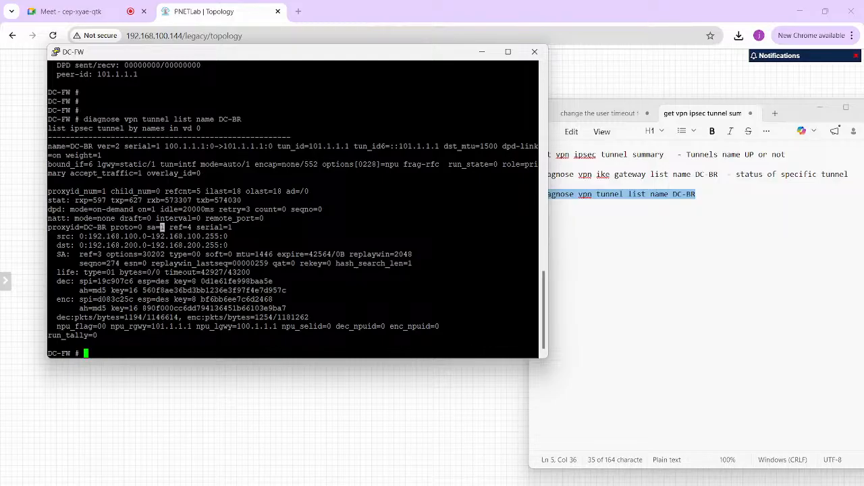
- Add three line breaks after the tunnel list command at the end of the note
click(639, 194)
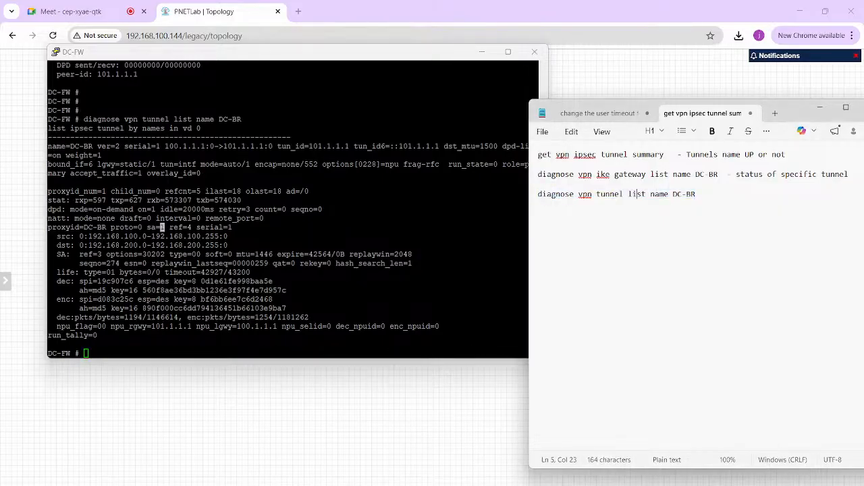
click(697, 194)
key(Return)
key(Return)
key(Return)
- Switch to the PDF in Acrobat and review its explanation of the sa=0, sa=1 and sa=2 values
mouse_move(482, 485)
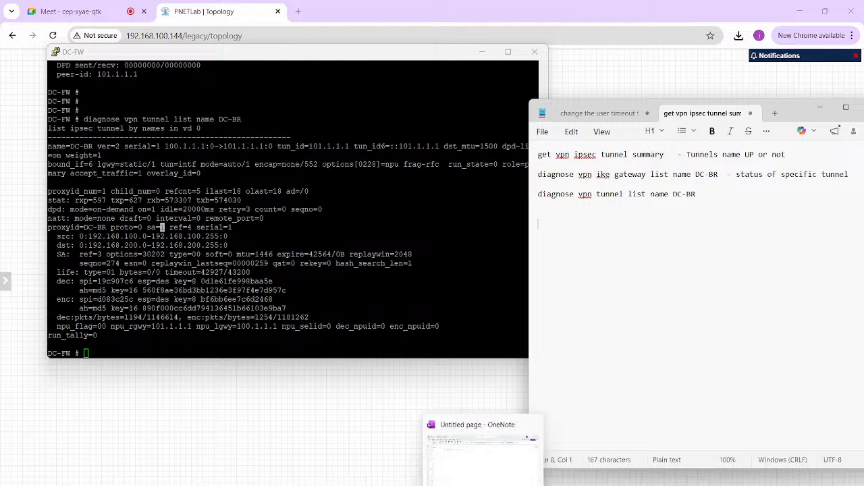
mouse_move(582, 485)
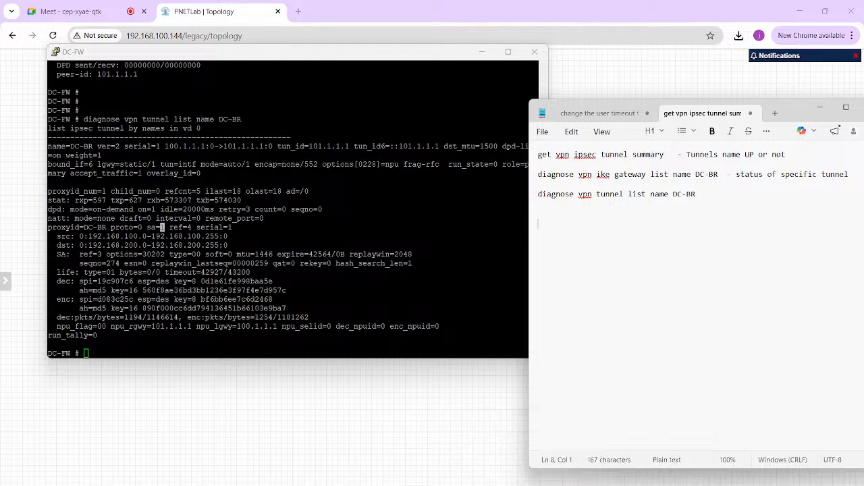
mouse_move(382, 485)
click(439, 463)
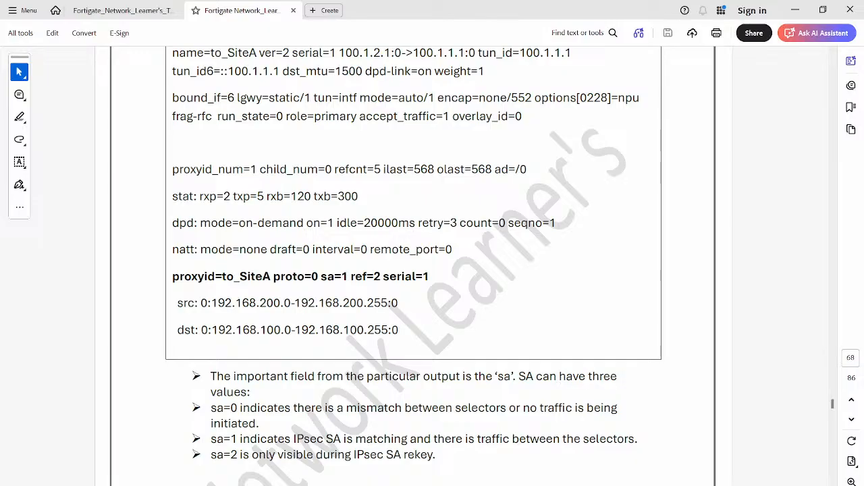
scroll(413, 265, down, 1)
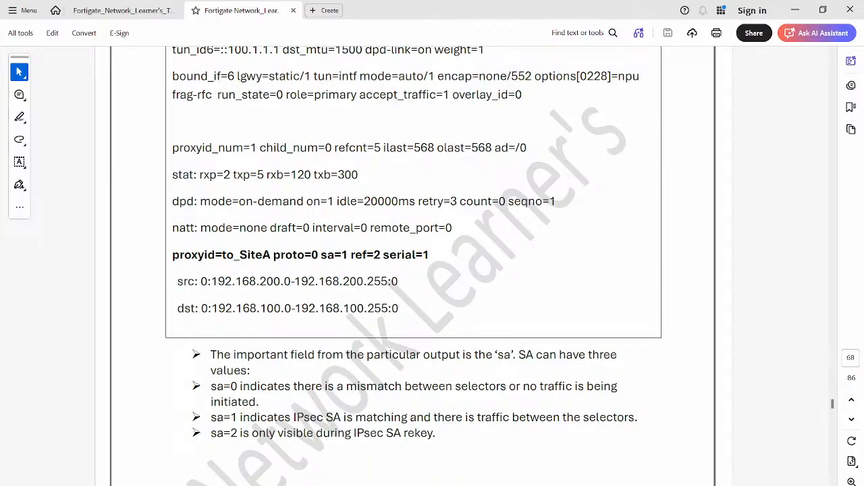
drag(211, 386, 291, 418)
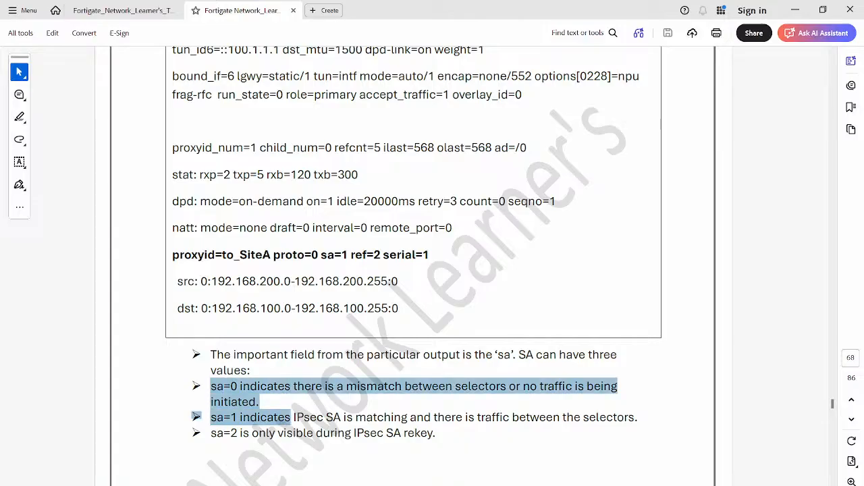
click(291, 417)
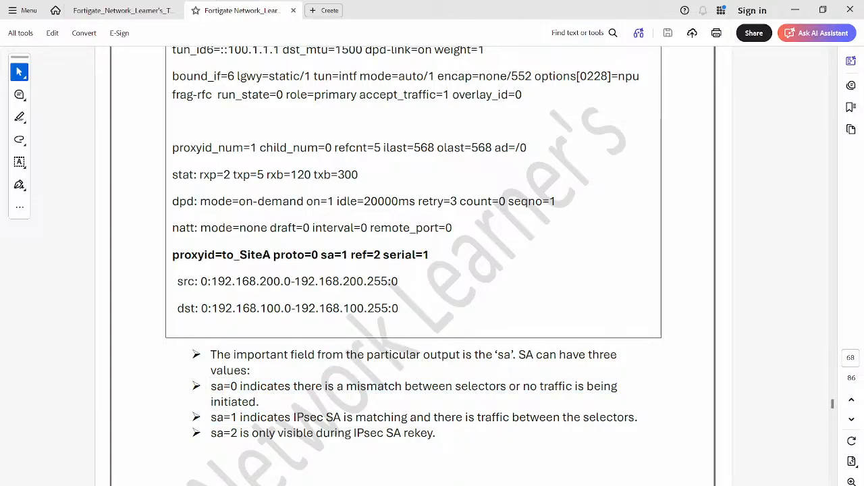
drag(211, 387, 291, 418)
click(250, 402)
- Copy the five IPsec debug commands, from "diagnose debug reset" to "diagnose debug enable", out of the PDF into the end of the note
scroll(413, 266, down, 1)
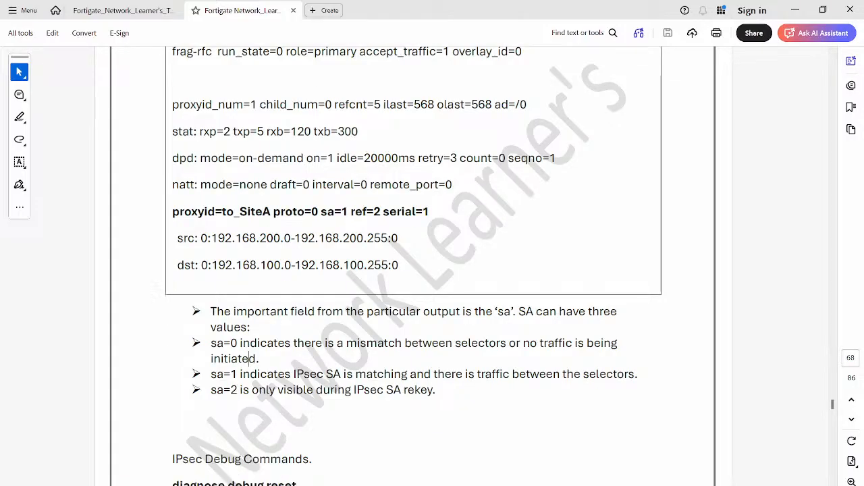
scroll(413, 266, down, 3)
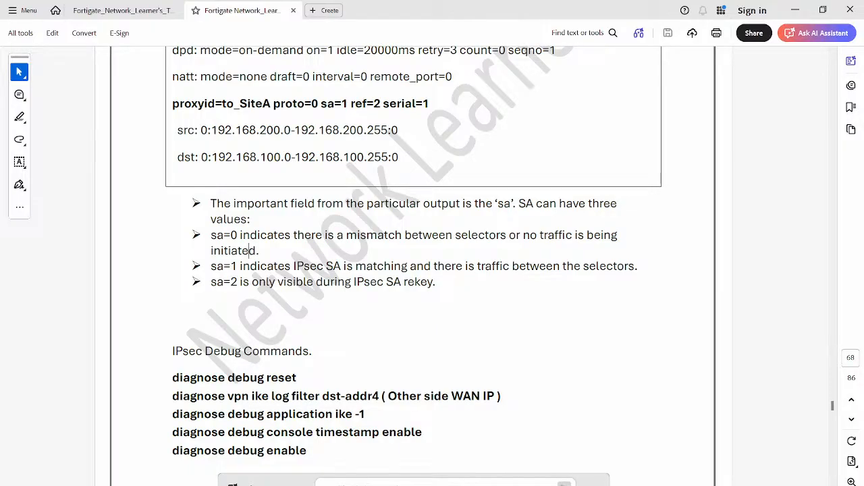
drag(307, 451, 173, 377)
key(ctrl+c)
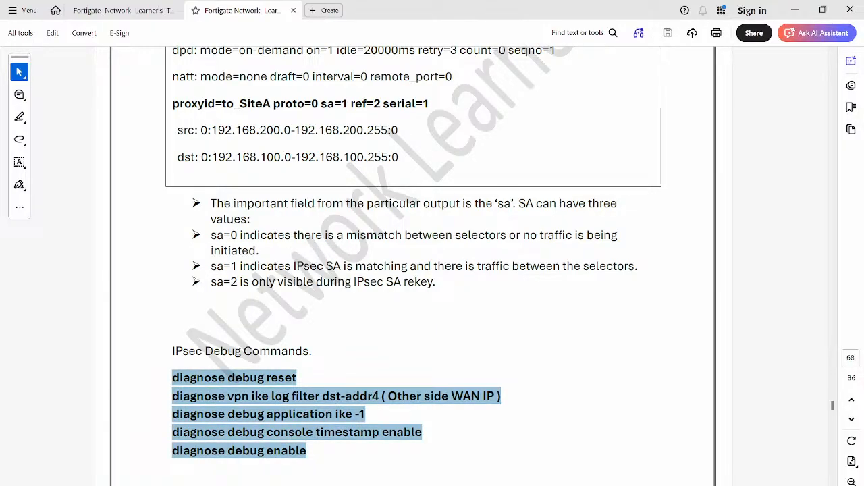
key(alt+Tab)
key(ctrl+v)
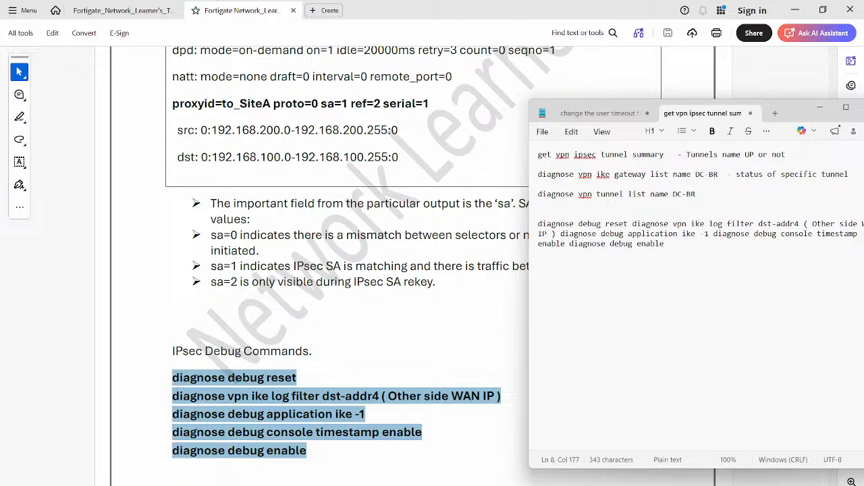
- Delete the pasted, run-together debug commands from the end of the note
drag(665, 244, 538, 234)
key(BackSpace)
key(BackSpace)
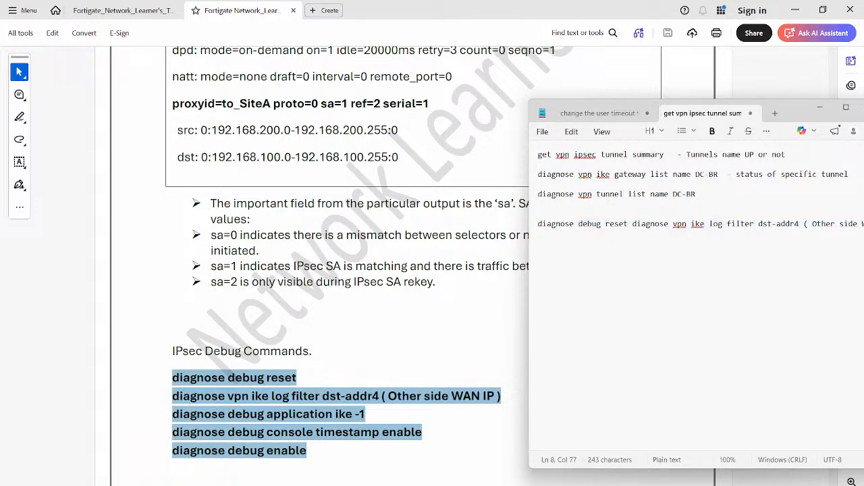
click(538, 213)
key(ctrl+shift+End)
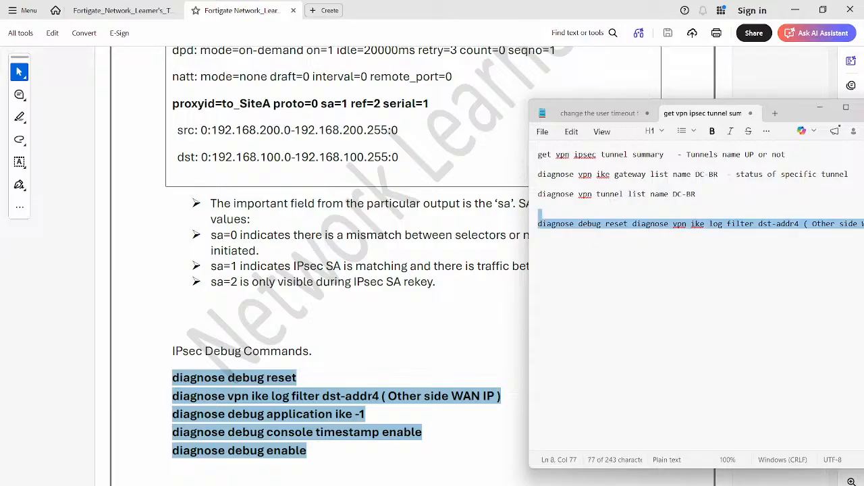
key(BackSpace)
- Write "diagnose debug reset" at the end of the note, followed by a blank line
text(dia)
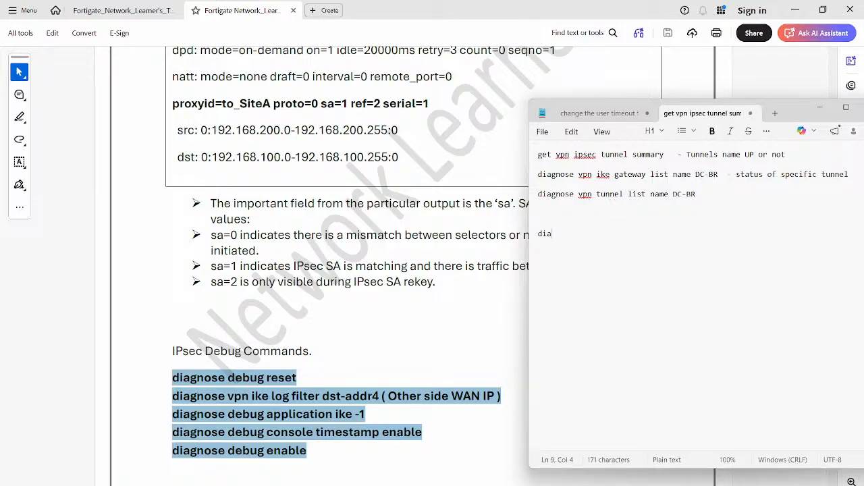
text(gnose debug reset)
key(Return)
key(Return)
- Add the command "diagnose vpn ike log filter dst-addr4 101.1.1.1" below the debug reset command in the note
text(d)
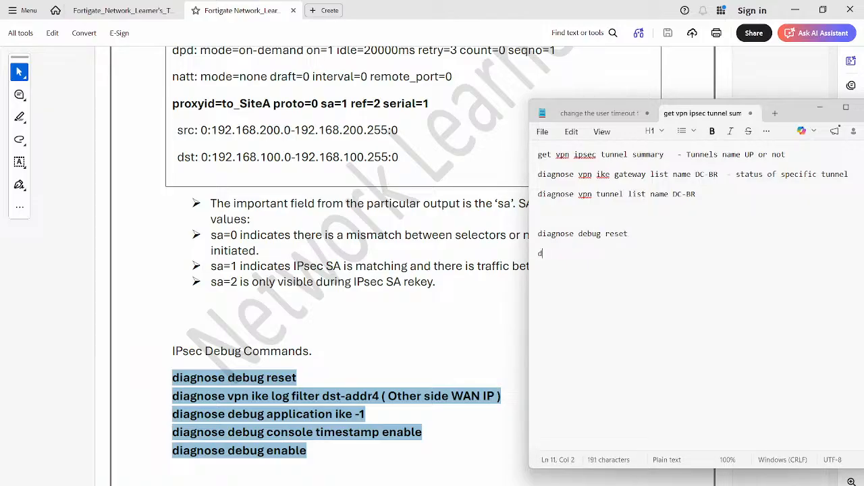
text(iagnose vpn )
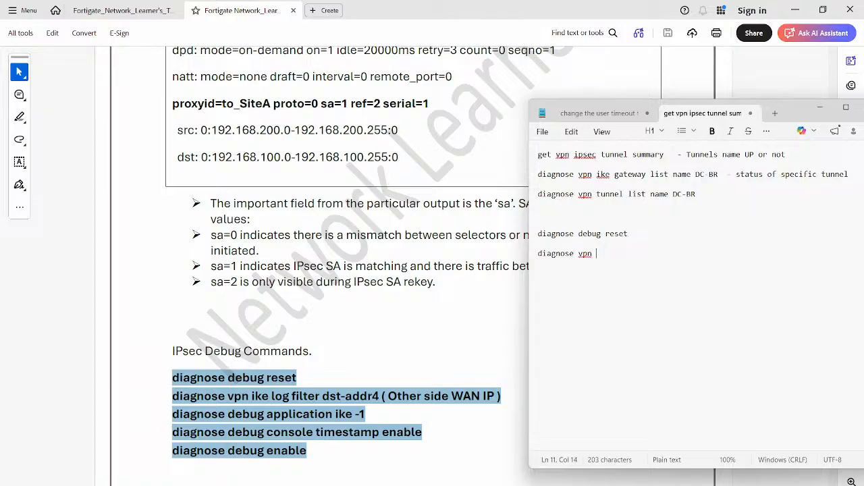
text(ike log filter)
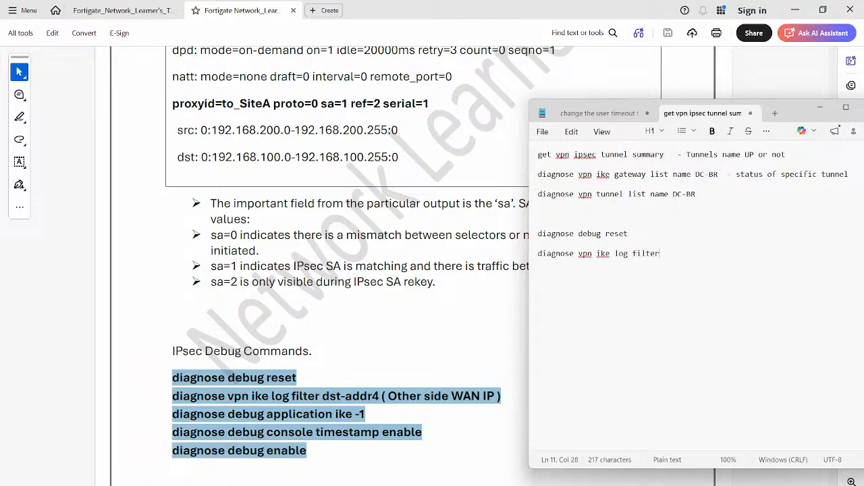
text( dst-addr4 101.1.1.1)
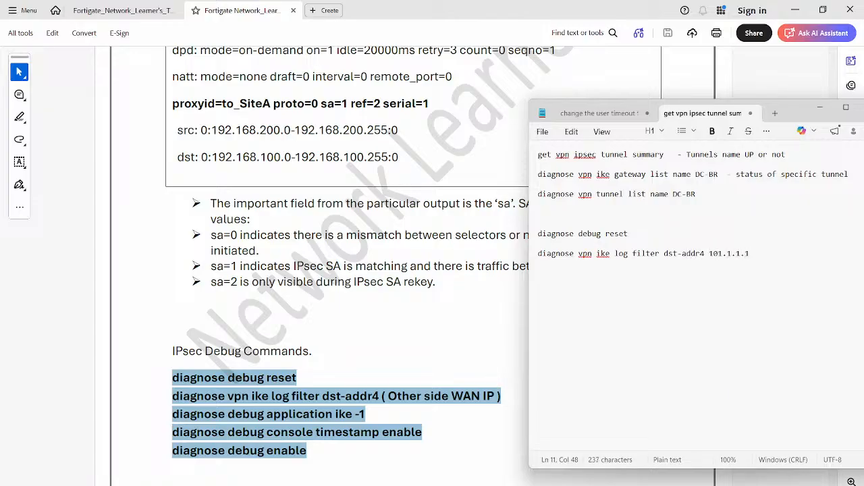
key(Return)
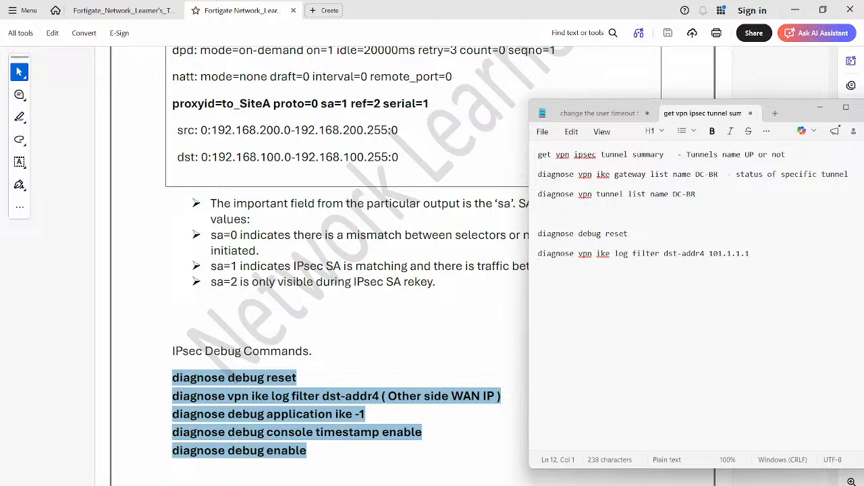
- Add the command "diagnose debug application ike -1" on the line below the log filter command
text(diagnose )
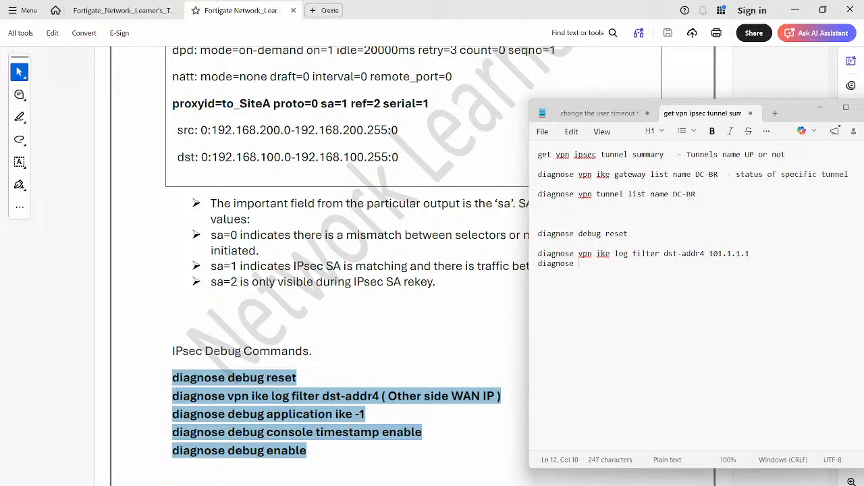
text(debug applicati)
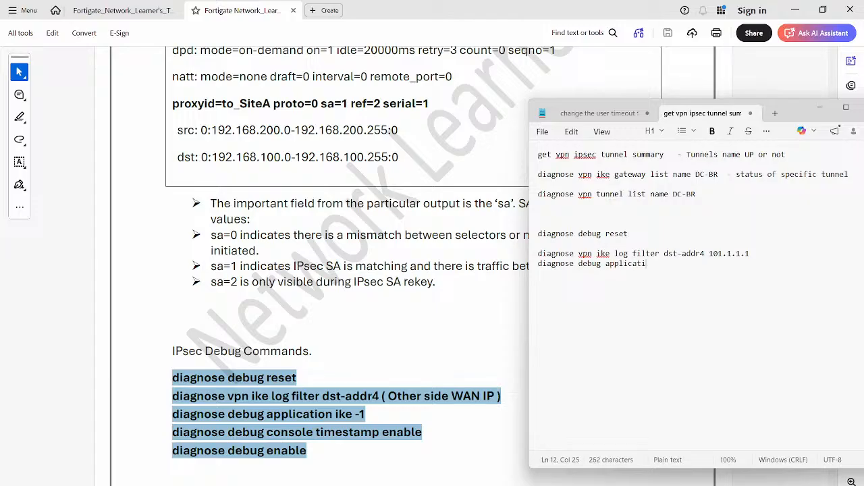
text(on ike -1)
key(Return)
- Add the command "diagnose debug console timestamp enable" as the following line of the note
text(dis)
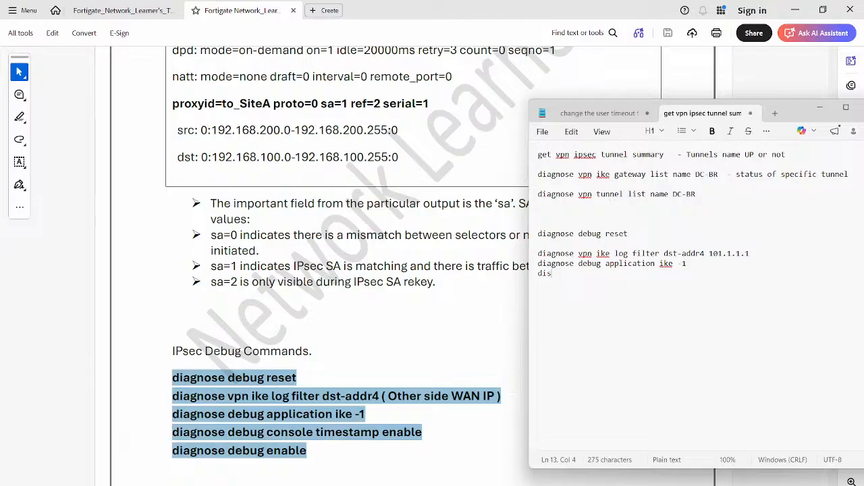
text(gnose debig)
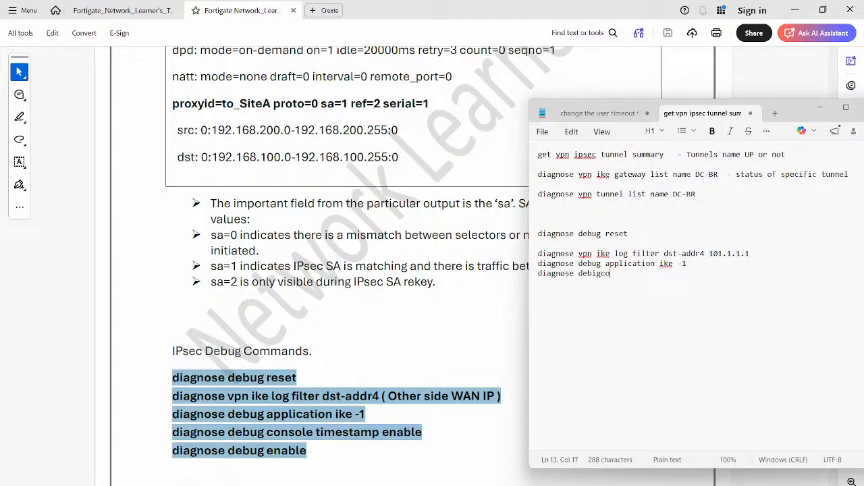
key(BackSpace)
key(BackSpace)
key(BackSpace)
text(ug console)
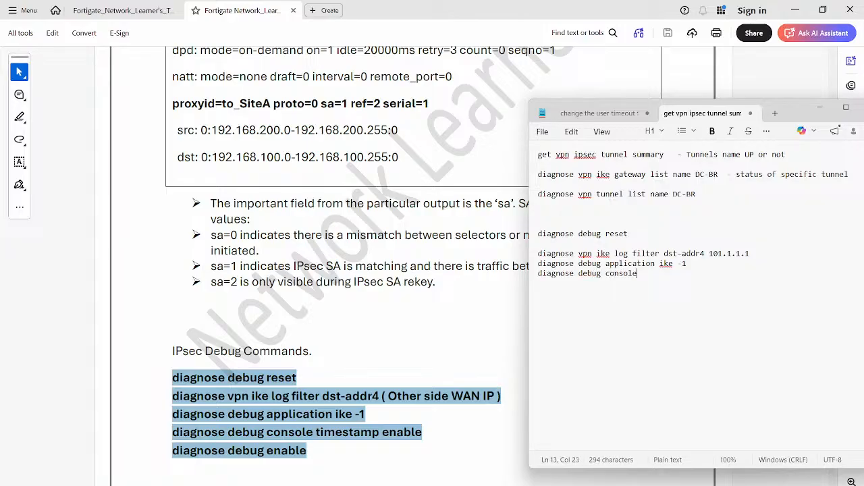
text( timestamp enable)
key(Return)
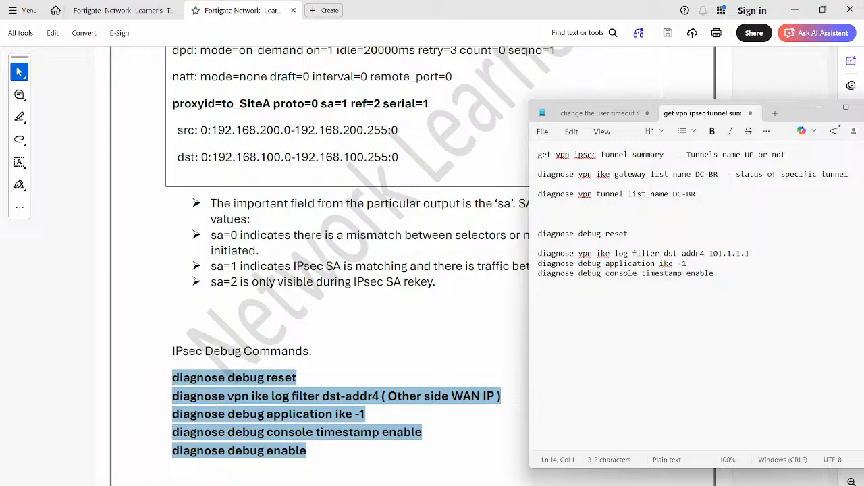
- Add "diagnose debug enable" as the last debug command and select the whole block of five debug commands
text(diagnose debug )
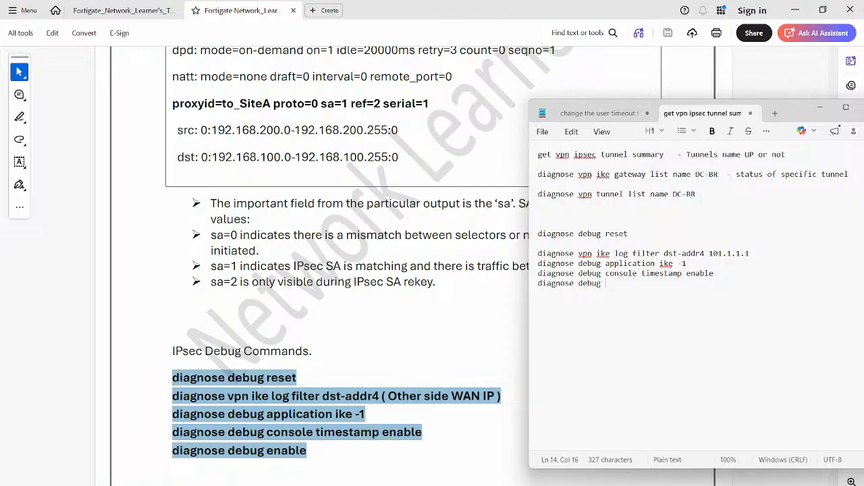
text(enable)
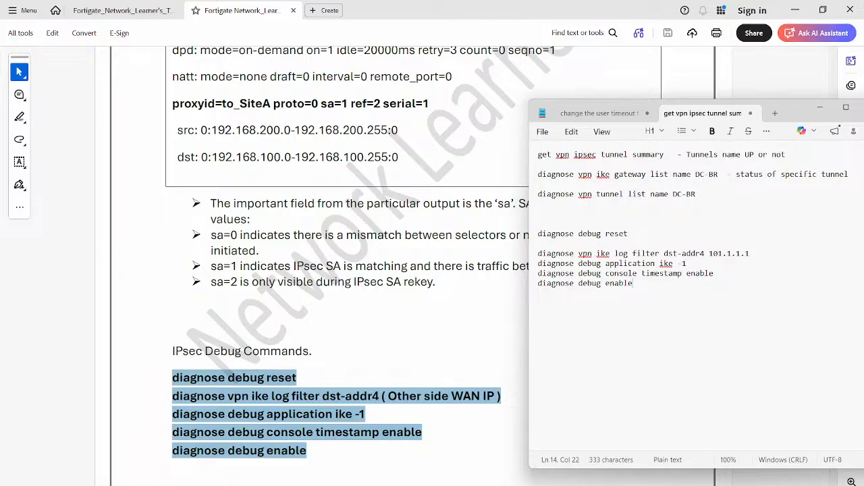
drag(633, 284, 538, 235)
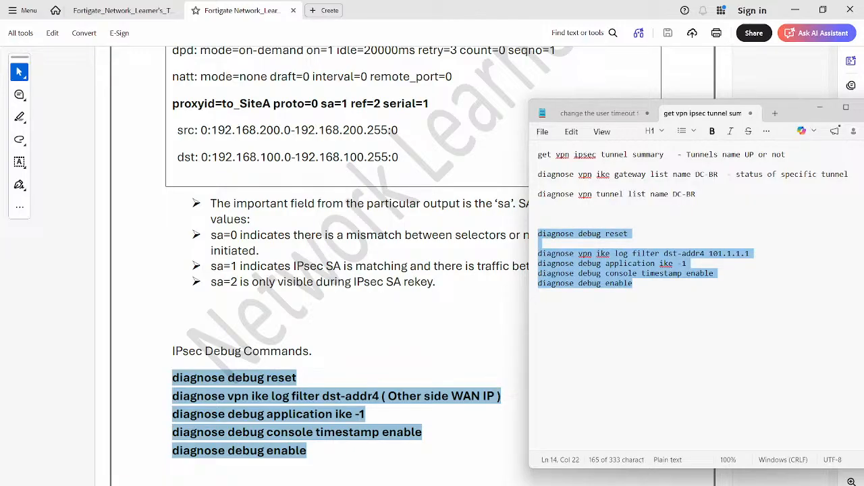
- Switch to OneNote and copy the Phase 1 parameter table from the Day 17 page onto its untitled subpage
mouse_move(458, 485)
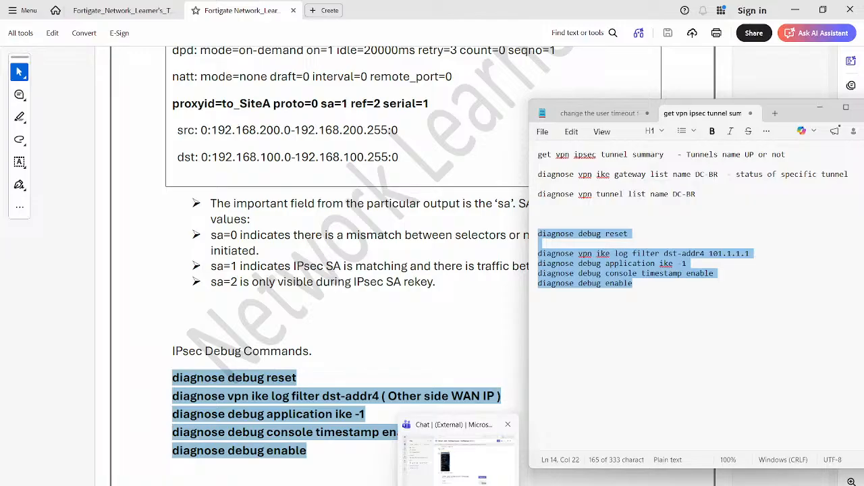
click(582, 485)
click(601, 485)
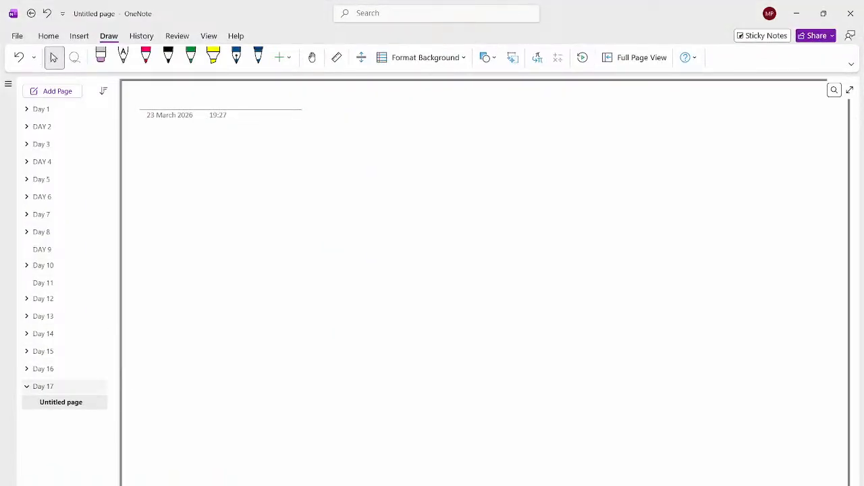
click(60, 387)
click(289, 233)
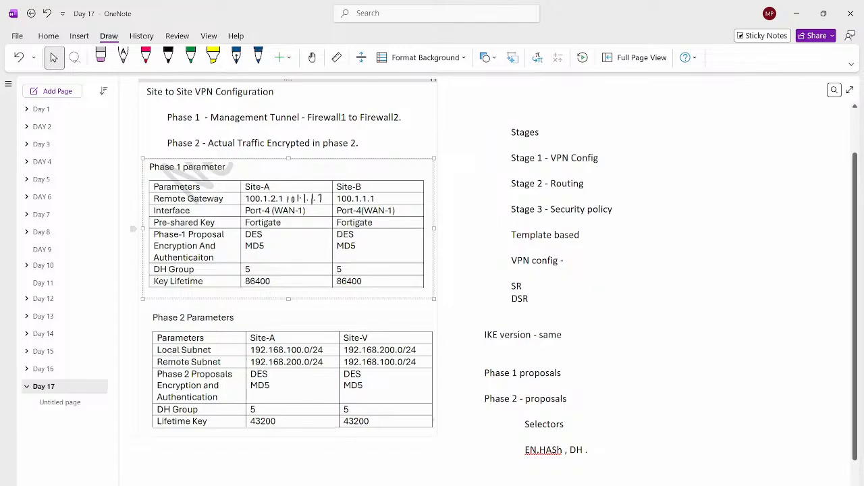
click(60, 402)
key(ctrl+v)
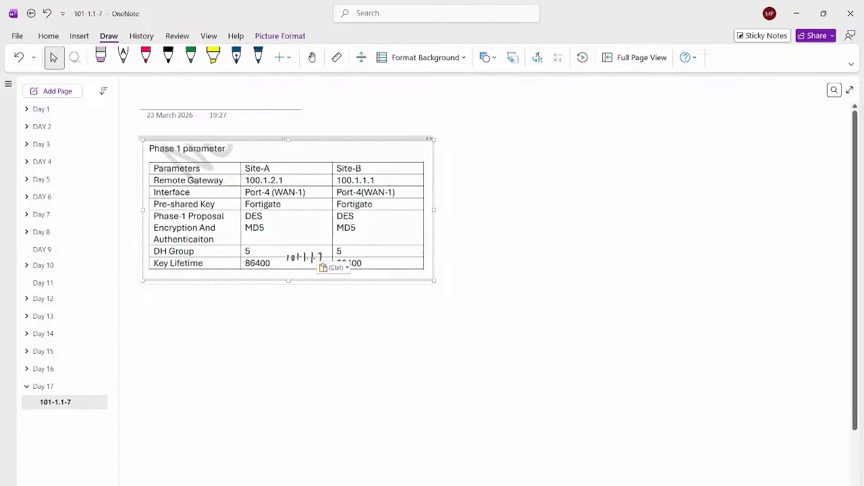
- Enlarge the Phase 1 parameter table and move the handwritten IP address beside Site-A's remote gateway value
drag(434, 280, 582, 350)
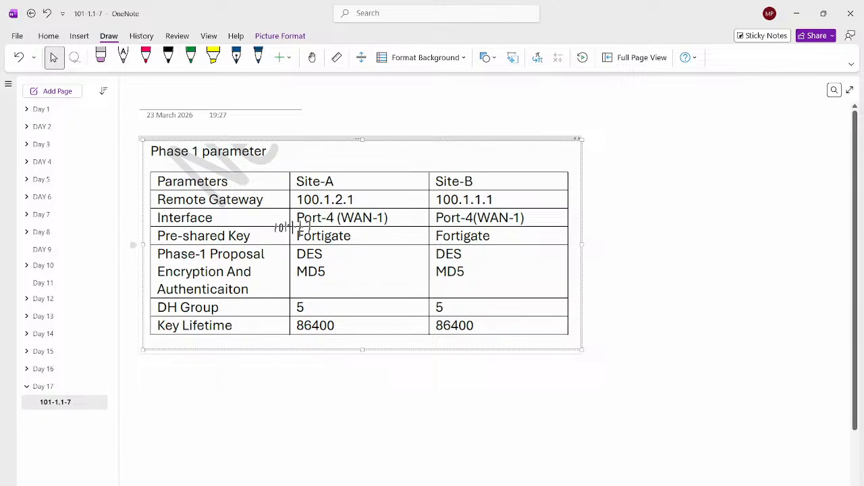
click(293, 229)
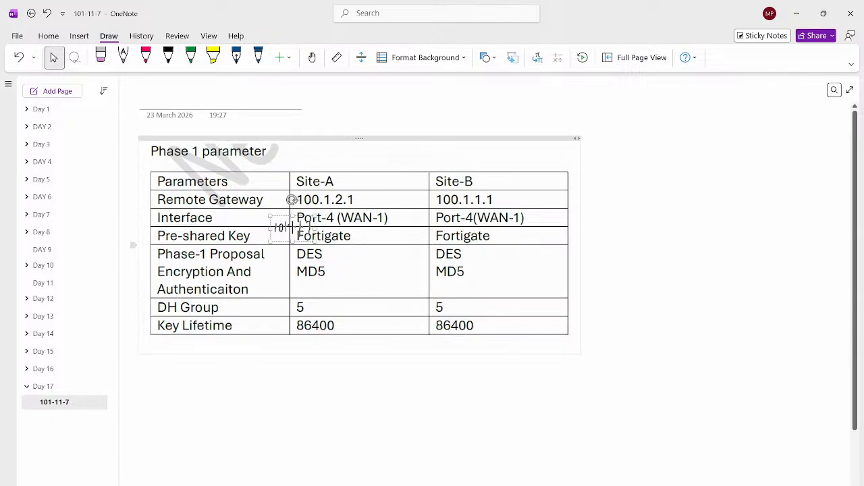
mouse_move(292, 200)
mouse_down()
mouse_move(291, 223)
mouse_move(292, 200)
mouse_up()
drag(291, 200, 385, 171)
click(384, 169)
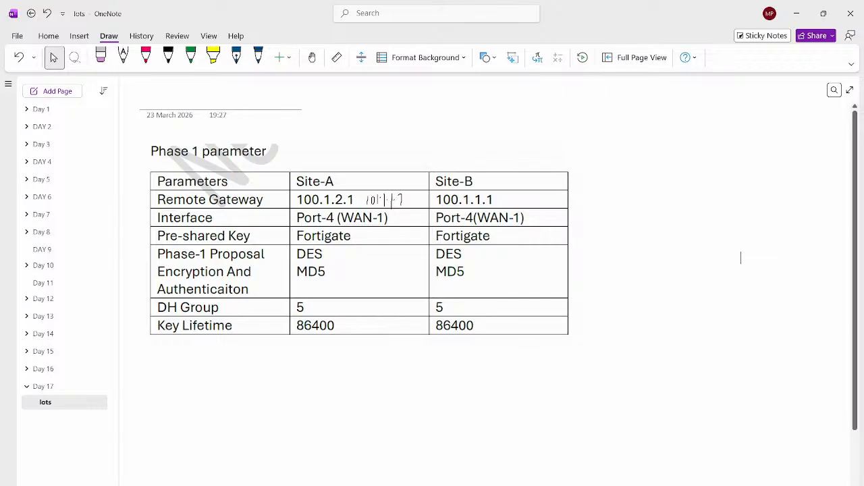
- Add the line "Password -" below the Phase 1 parameter table, followed by a blank line
click(147, 365)
key(Return)
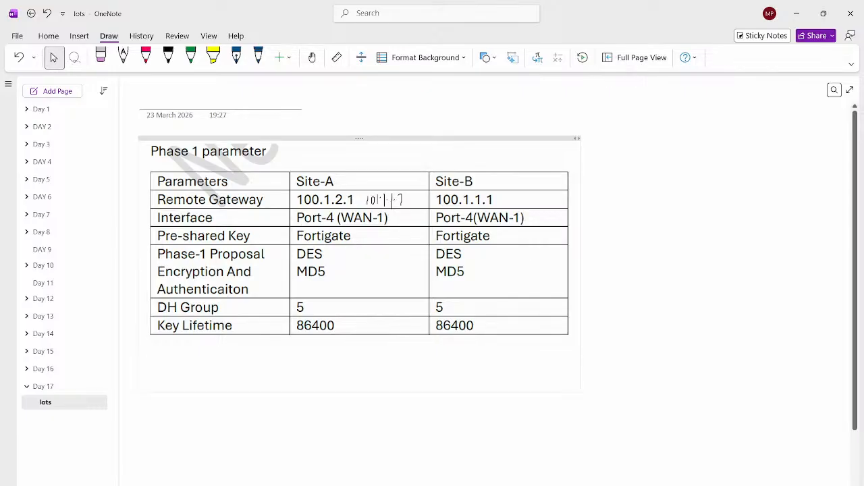
text(Password)
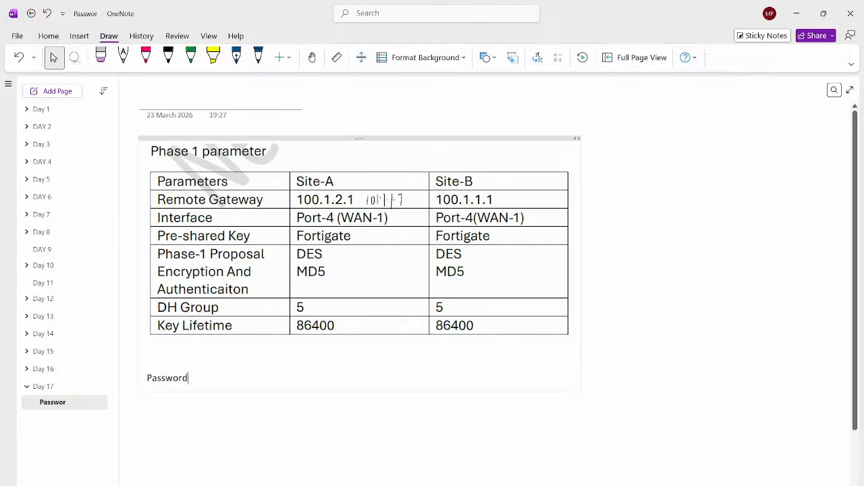
text( -)
key(Return)
key(Return)
- Add a "Site 2-" line under the password heading that records the change from the current pre-shared key to the new one
text(Site 2- Forti)
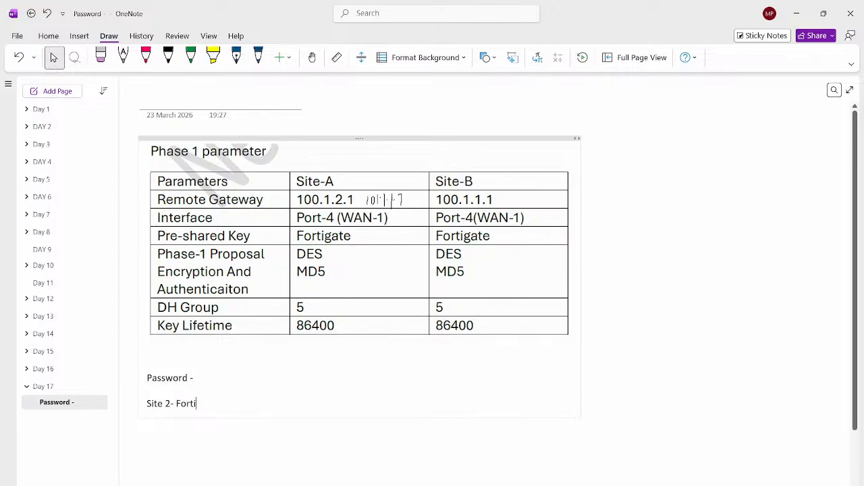
text(gate to for)
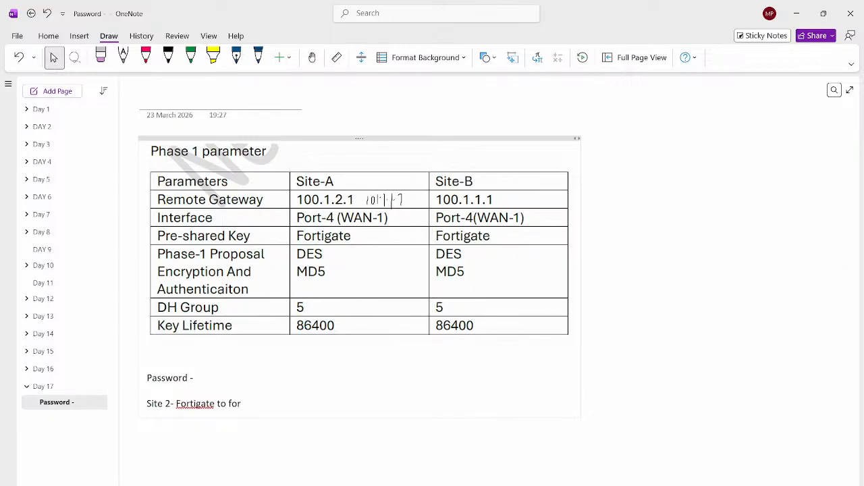
text(tigate 123)
key(Left)
key(Left)
key(Left)
key(BackSpace)
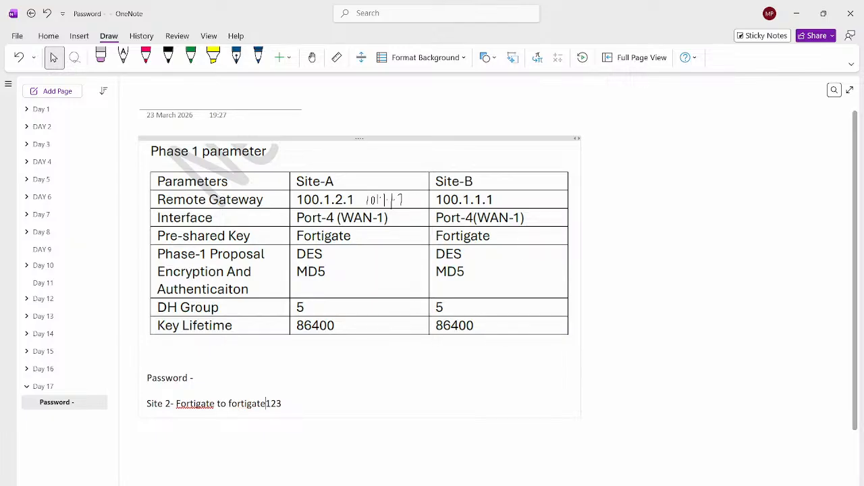
- Switch to the browser and log back in to the FortiGate at 192.168.200.1 as admin with the account password
mouse_move(579, 485)
click(636, 460)
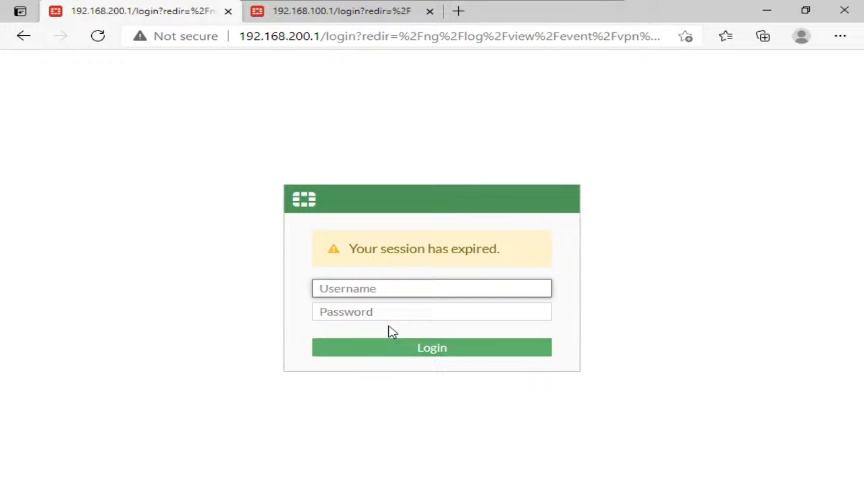
text(min)
key(Tab)
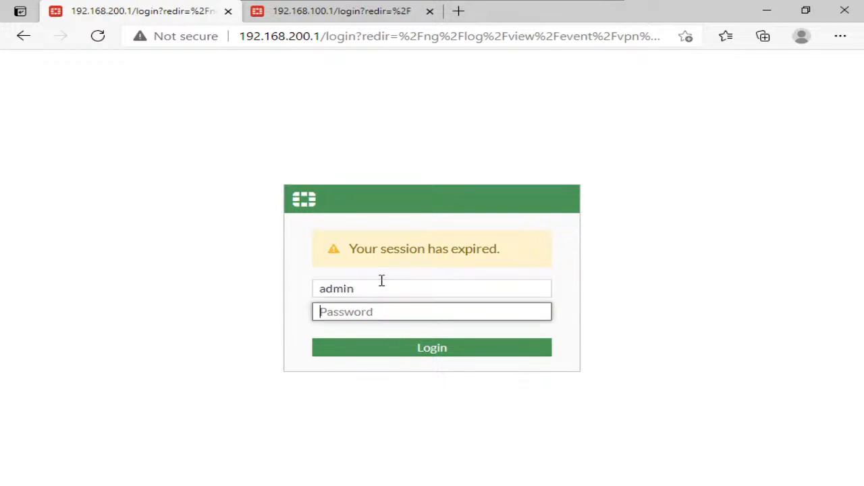
text(•••••)
key(Return)
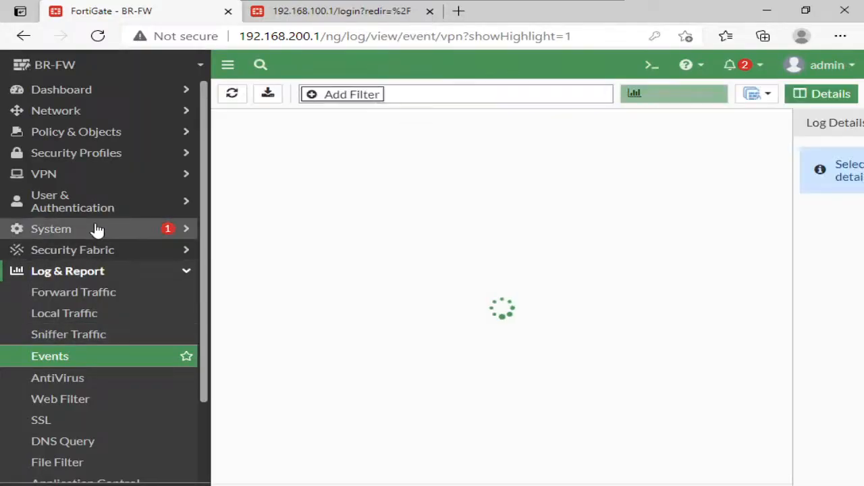
- Open the BR-DC IPsec tunnel on BR-FW for editing and go to its authentication and Phase 1 proposal sections
click(70, 177)
click(81, 217)
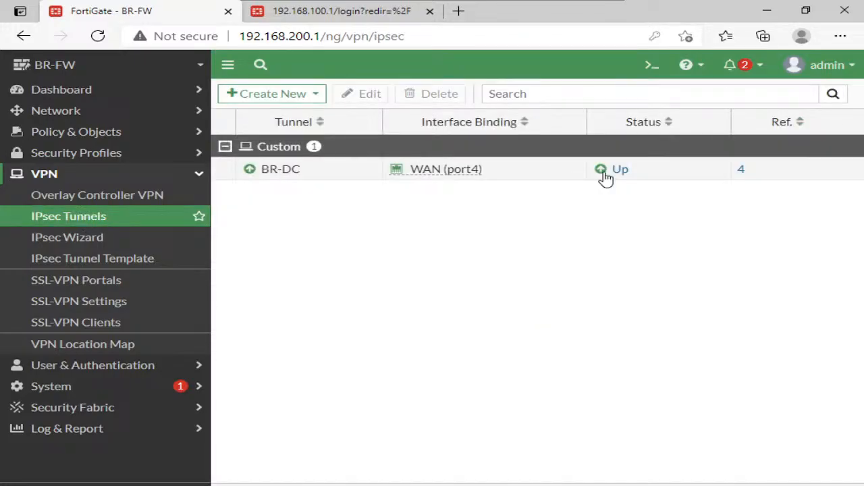
click(393, 169)
click(361, 94)
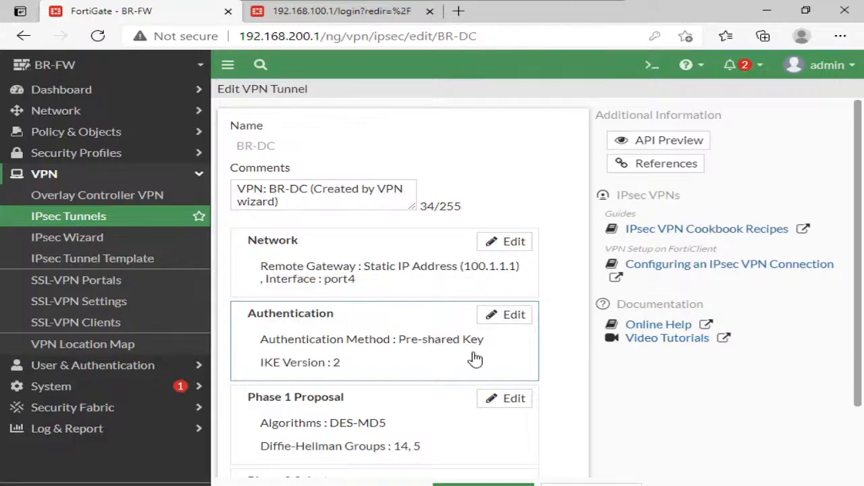
scroll(476, 359, down, 1)
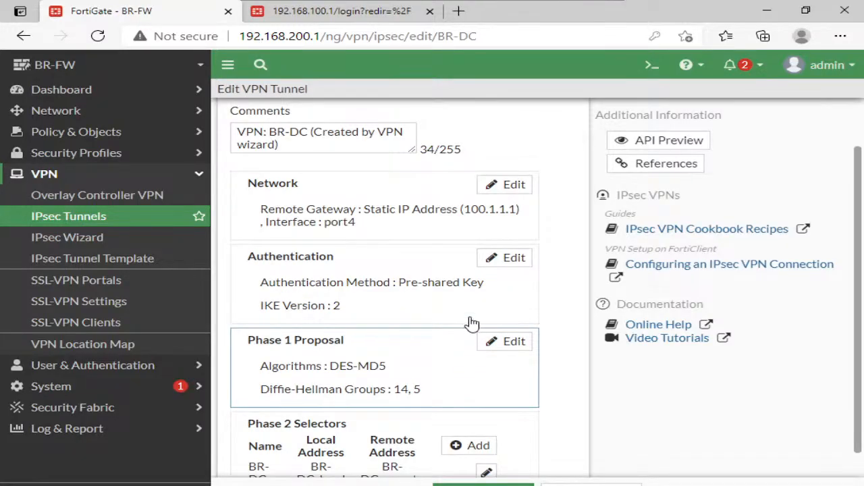
- Replace the pre-shared key in the BR-DC tunnel's authentication settings, reveal it for checking, and save the tunnel
click(506, 258)
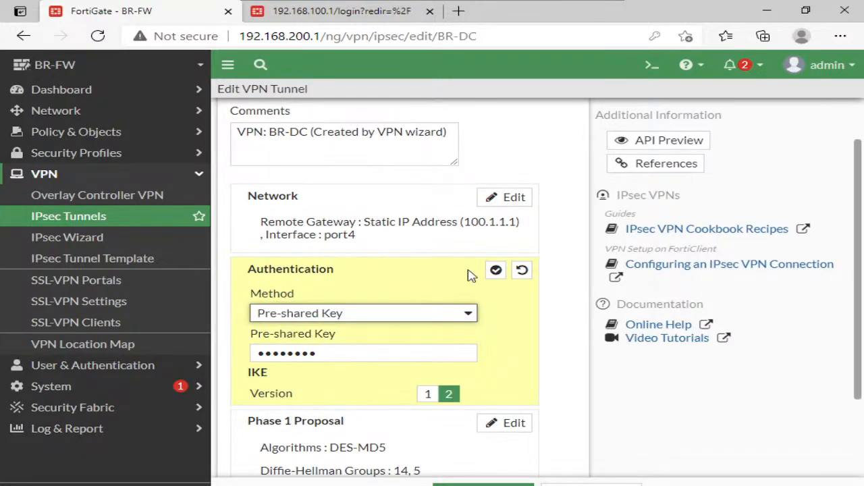
click(389, 356)
text(•••••)
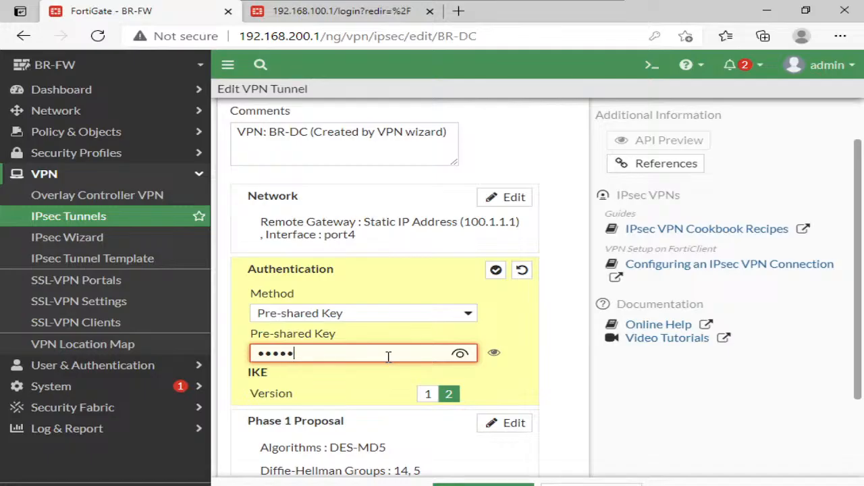
text(•••)
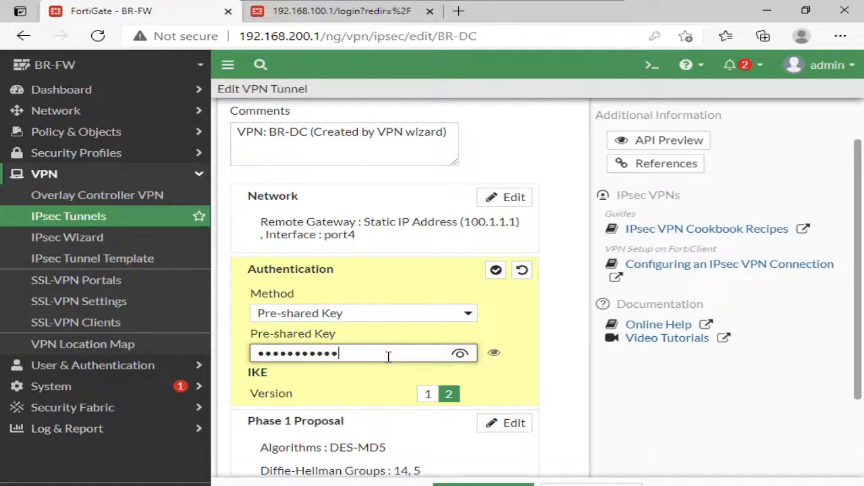
click(459, 355)
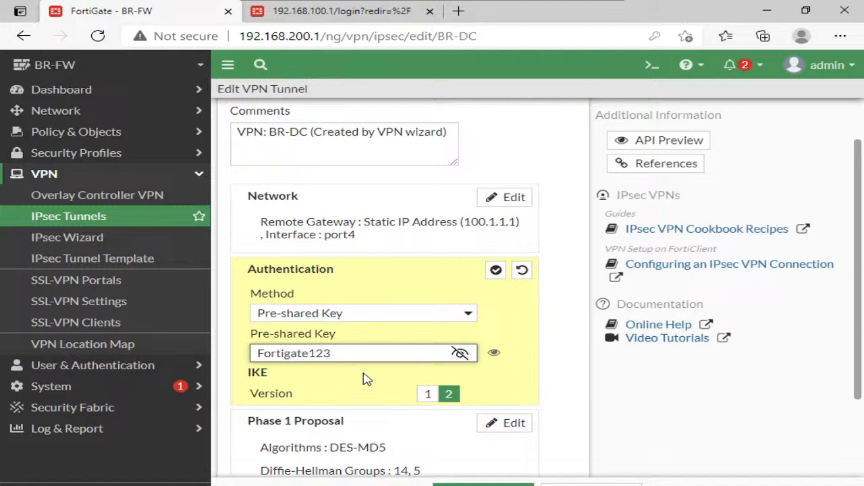
click(510, 479)
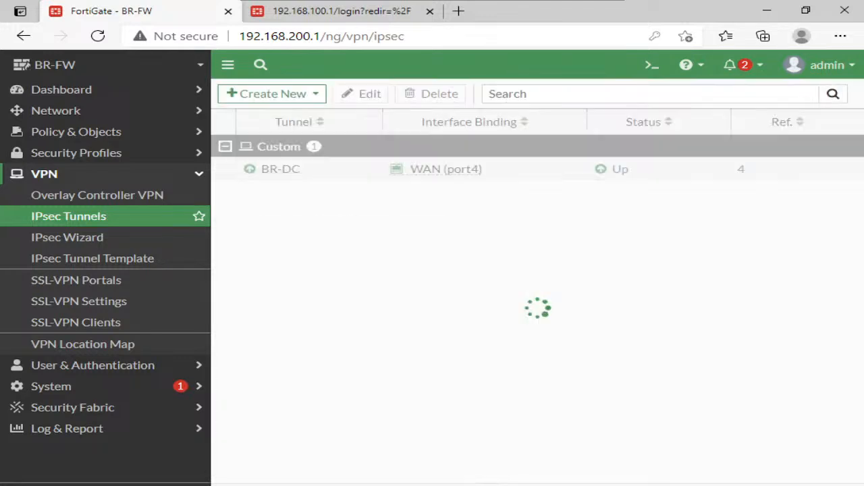
- Open the IPsec monitor from BR-DC's status, bring the tunnel down and confirm
click(604, 170)
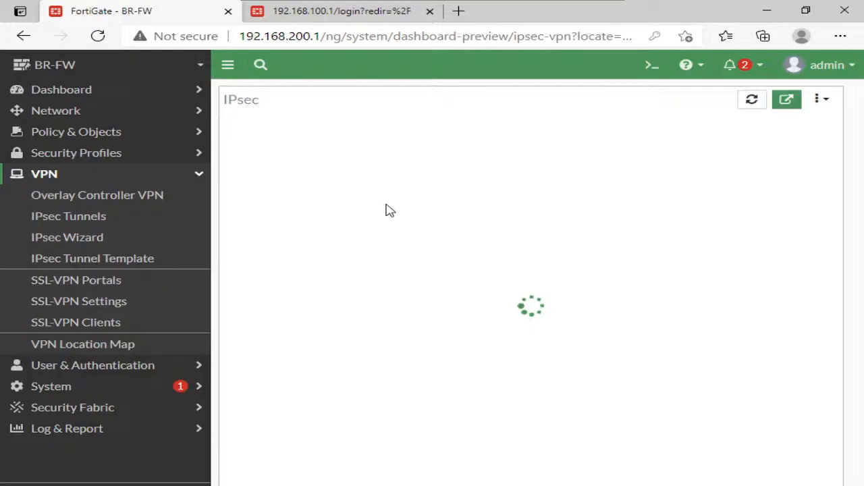
click(338, 205)
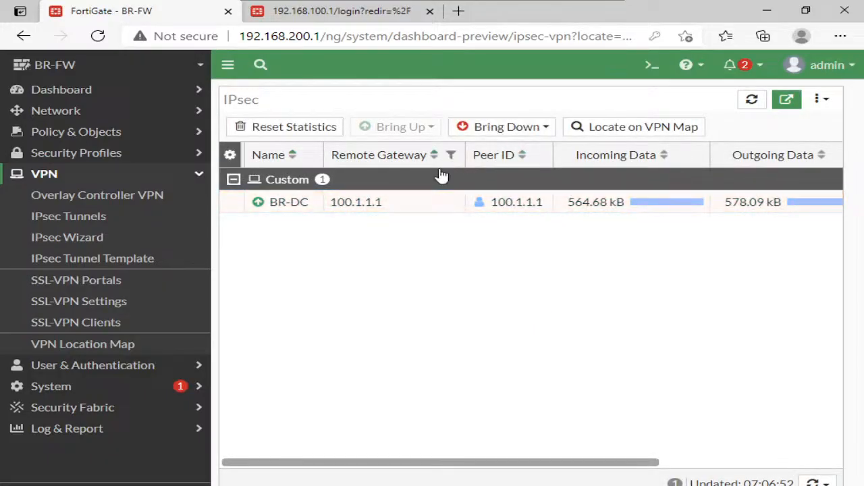
right_click(350, 207)
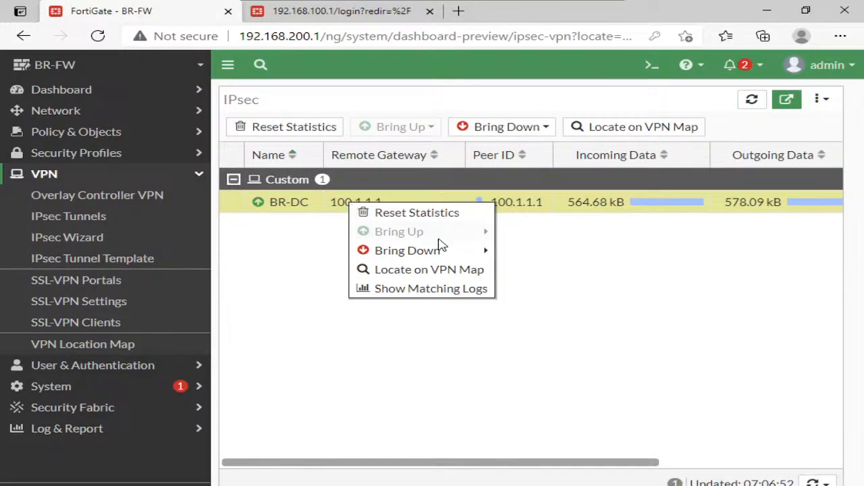
mouse_move(455, 251)
click(533, 289)
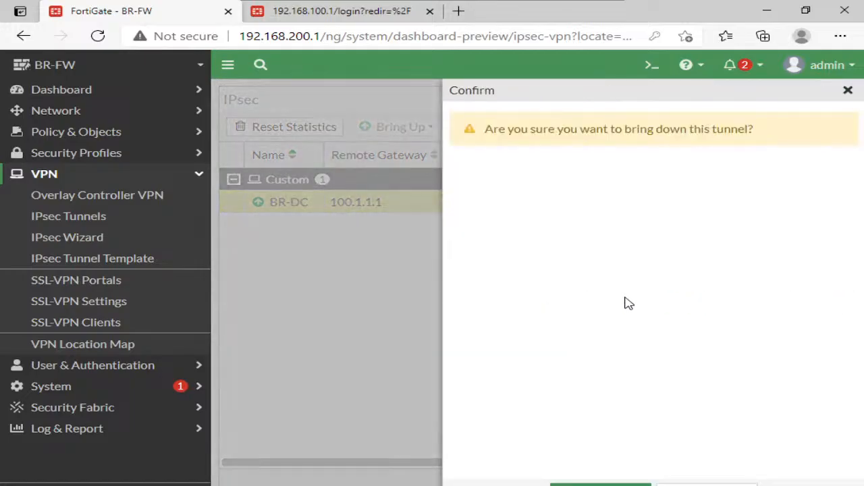
click(600, 485)
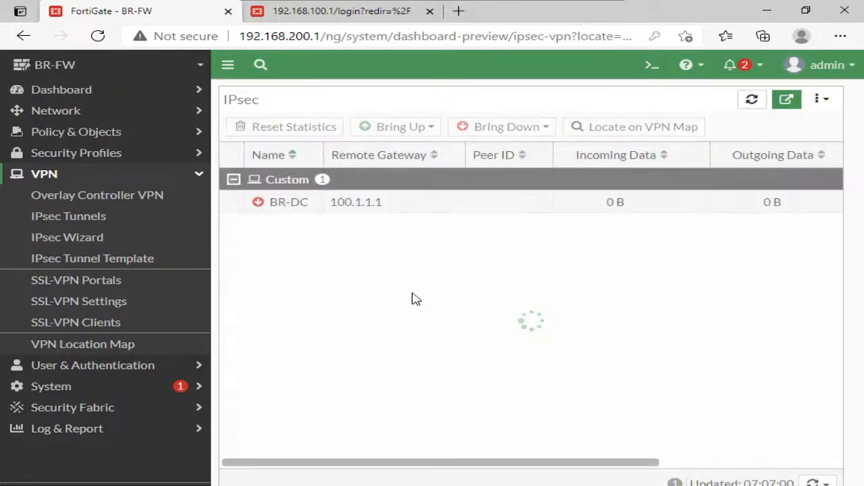
- Try to bring BR-DC back up with all Phase 2 selectors, repeating the attempt once
click(384, 210)
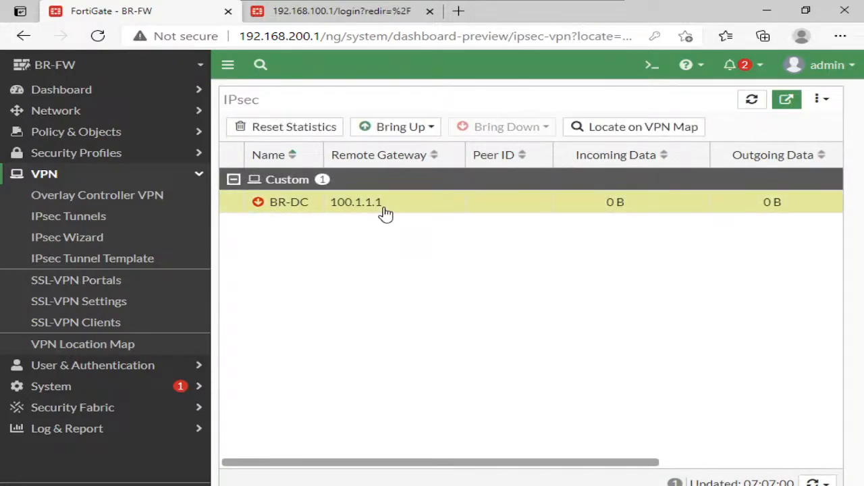
click(397, 129)
click(415, 165)
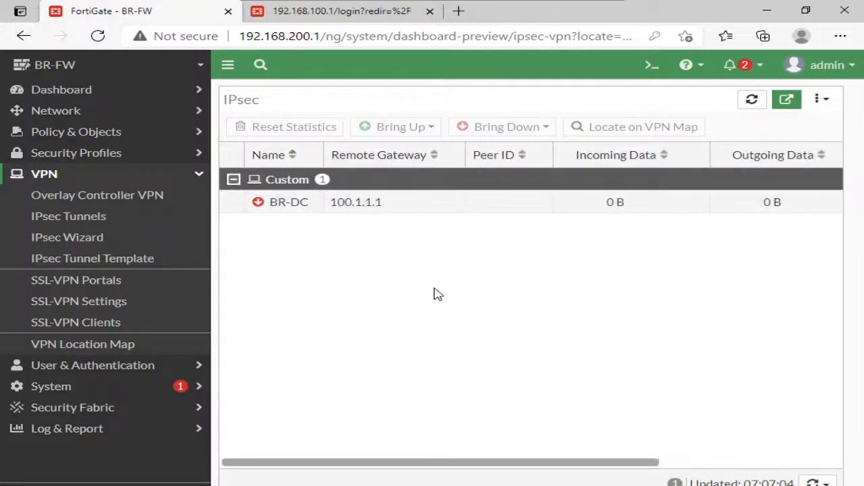
click(358, 204)
click(411, 129)
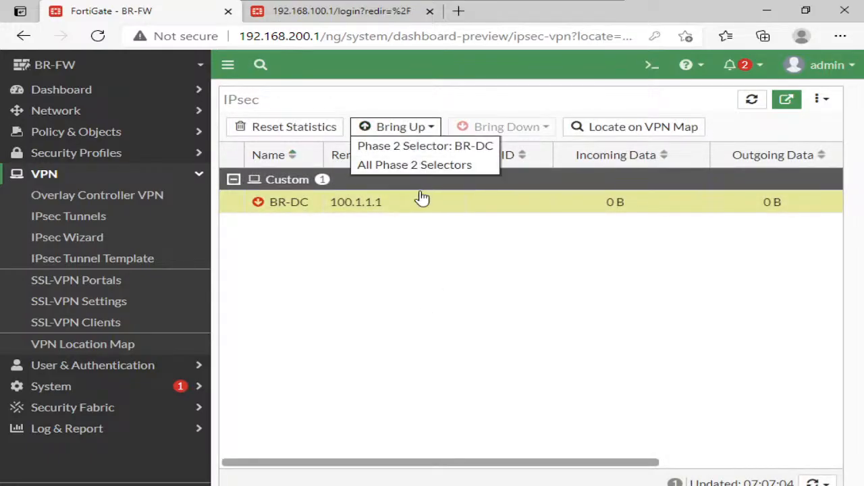
click(419, 165)
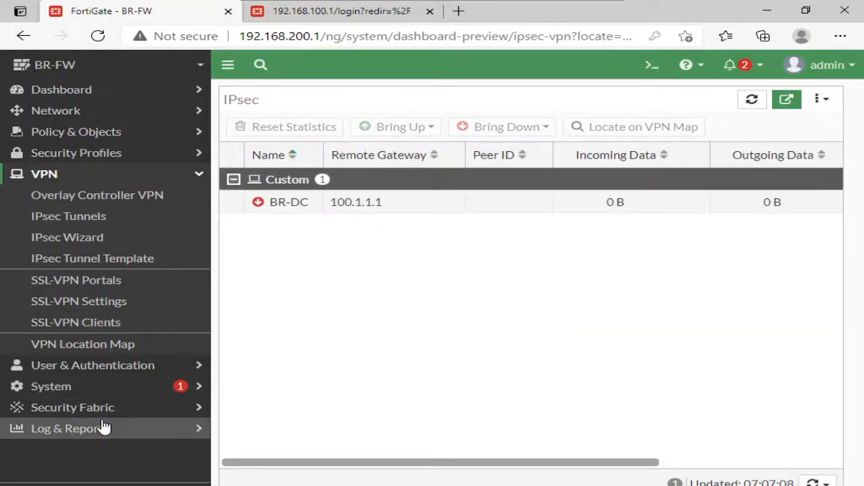
- Open BR-FW's VPN event log and close the log details pane to show the full list
click(102, 431)
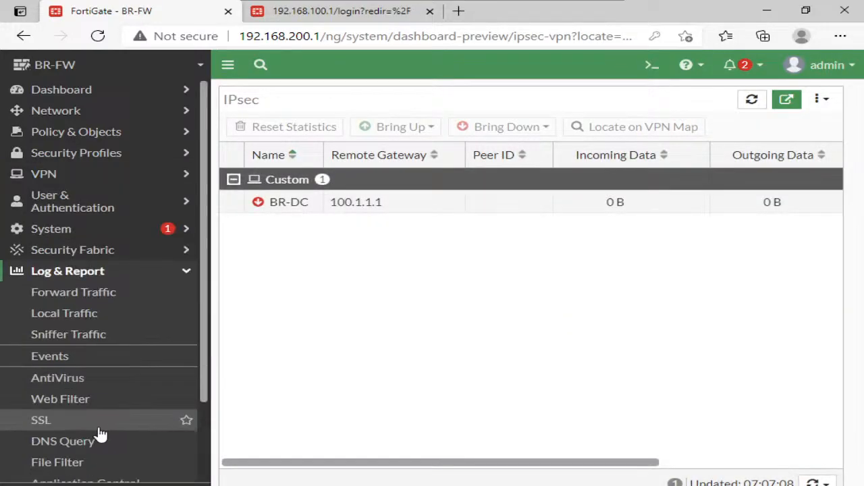
click(81, 356)
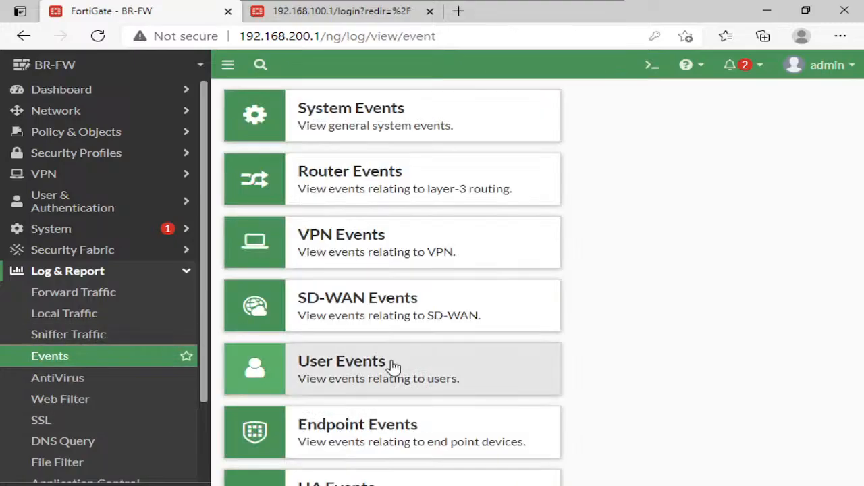
click(378, 236)
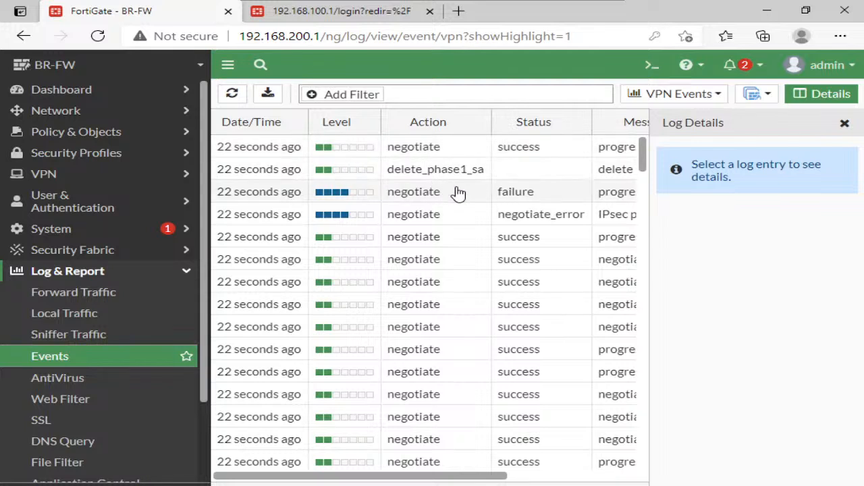
click(845, 123)
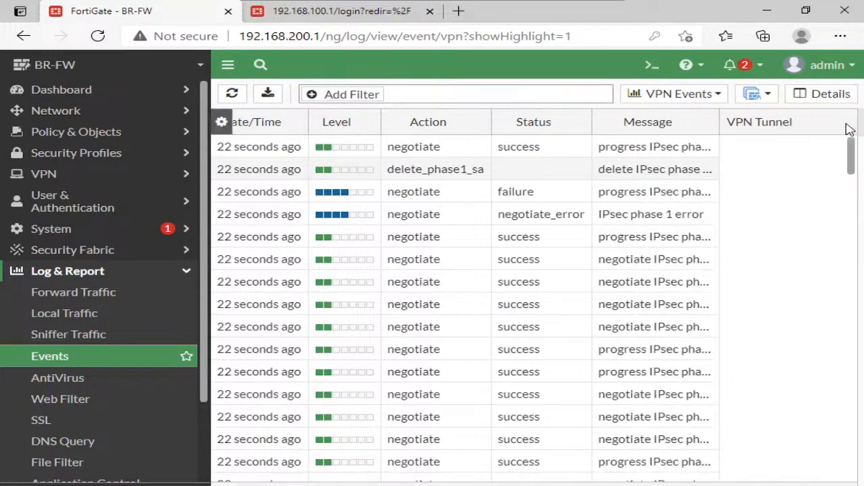
- Examine the log details of the failure and negotiate_error entries for BR-DC and highlight the stated error reason
click(461, 219)
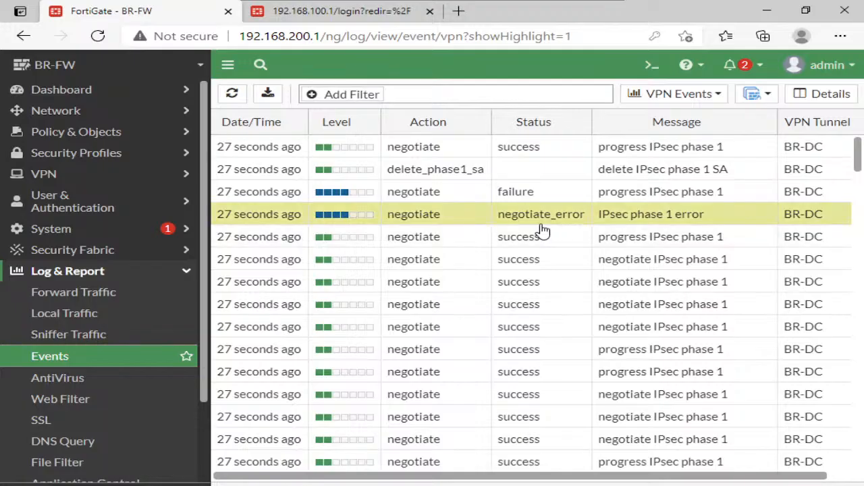
double_click(528, 194)
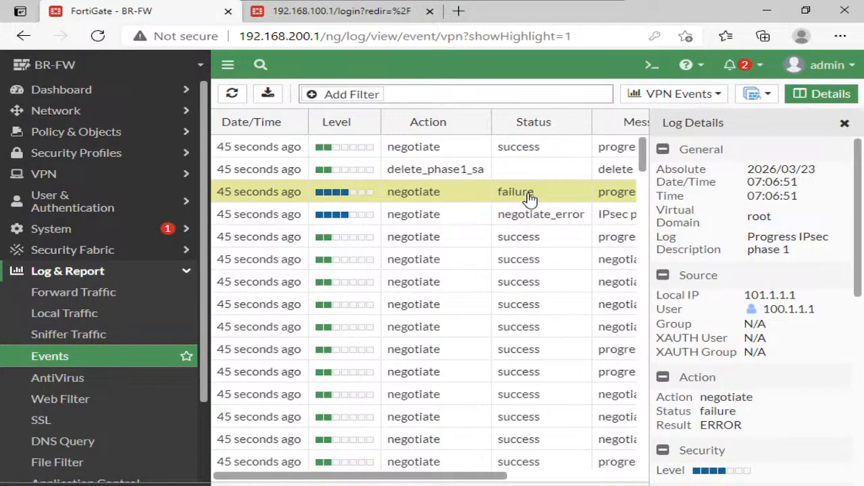
scroll(765, 233, down, 4)
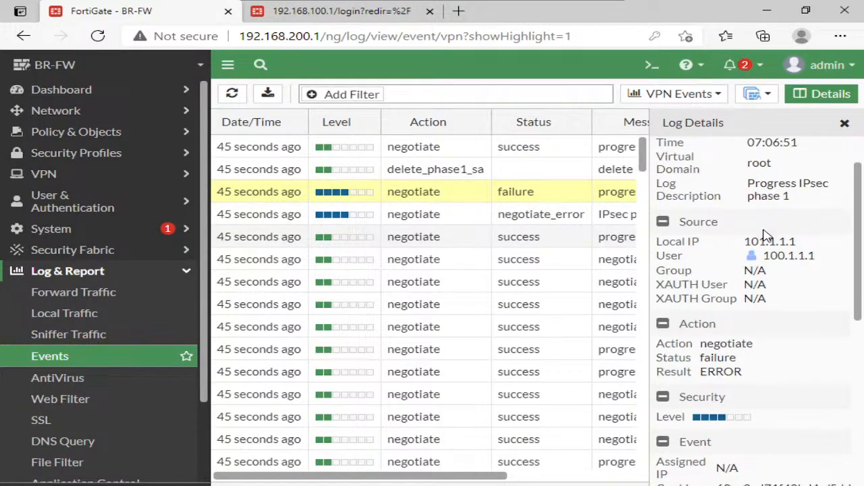
scroll(765, 232, down, 4)
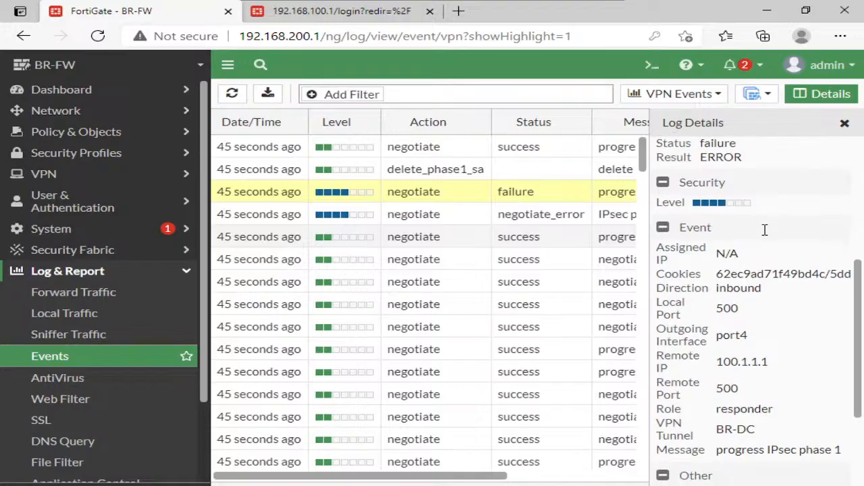
click(540, 222)
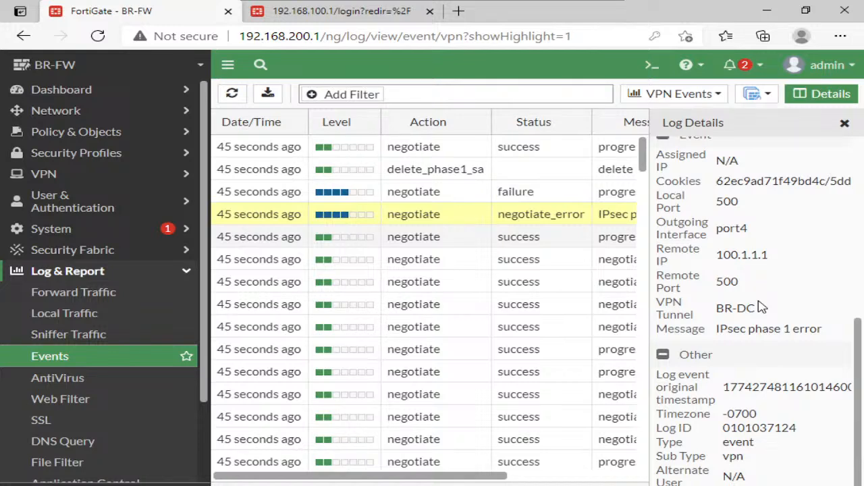
scroll(761, 307, up, 4)
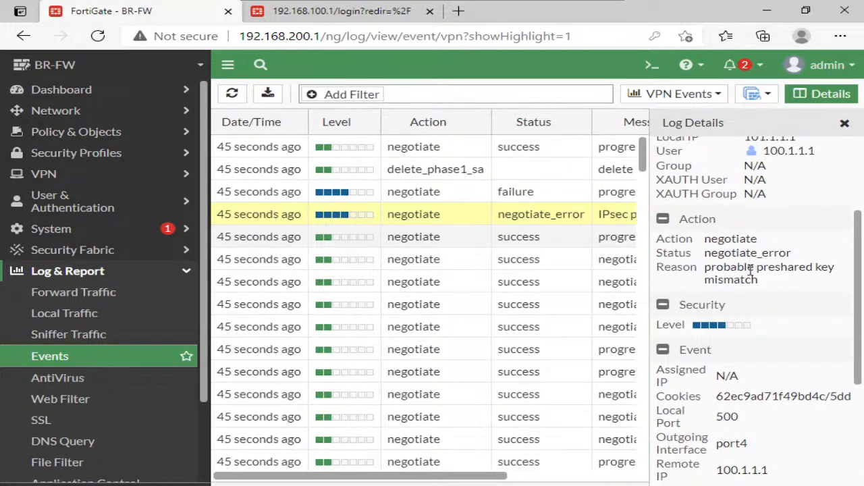
triple_click(751, 270)
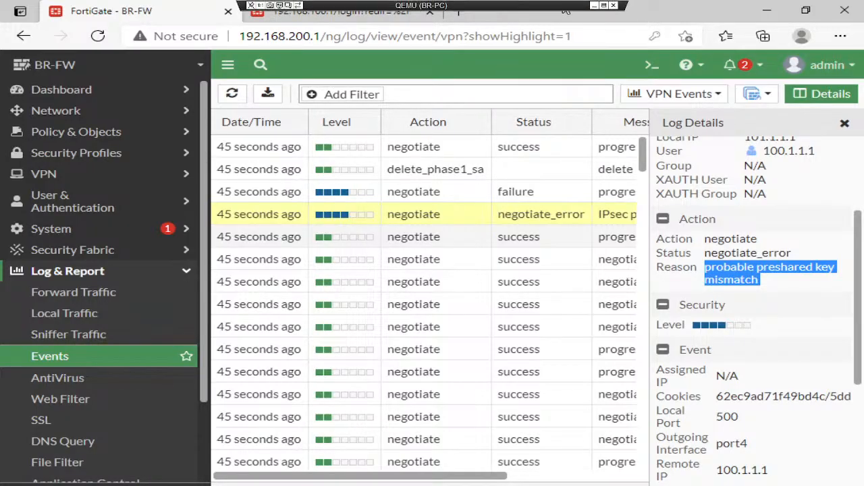
- Switch to the DC-FW console and log back in as admin with the account password
click(595, 5)
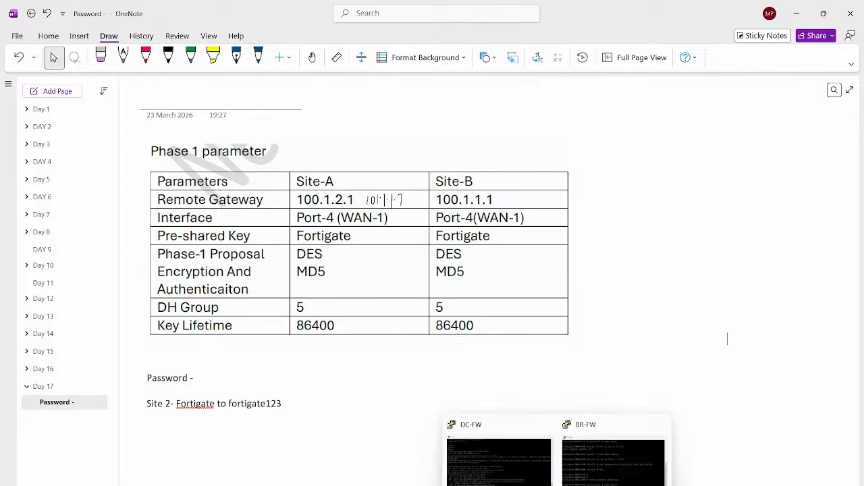
mouse_move(558, 484)
click(498, 460)
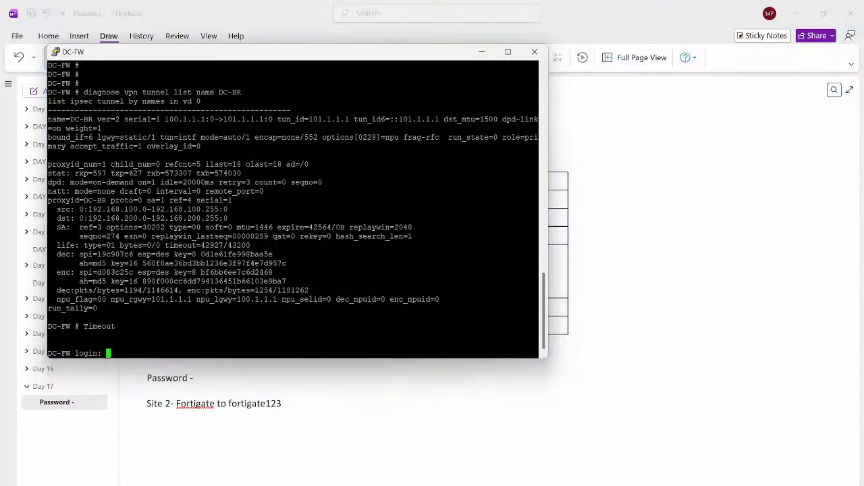
text(admin)
key(Return)
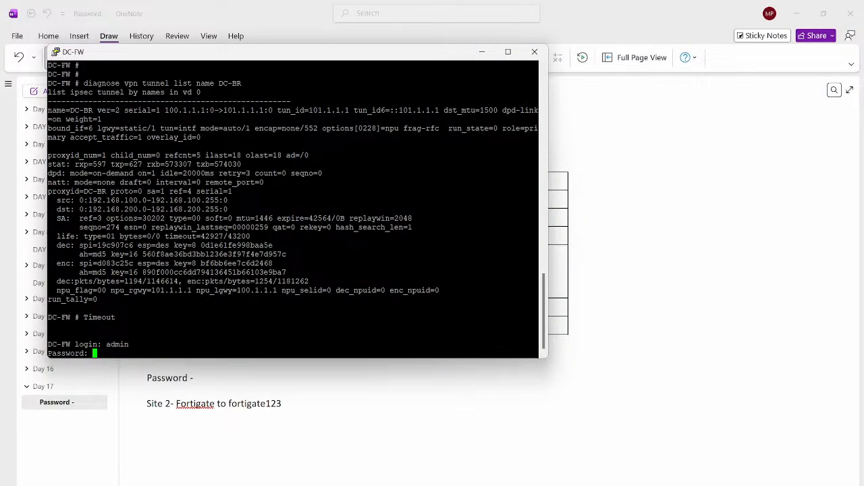
key(Return)
key(Return)
key(Return)
key(Return)
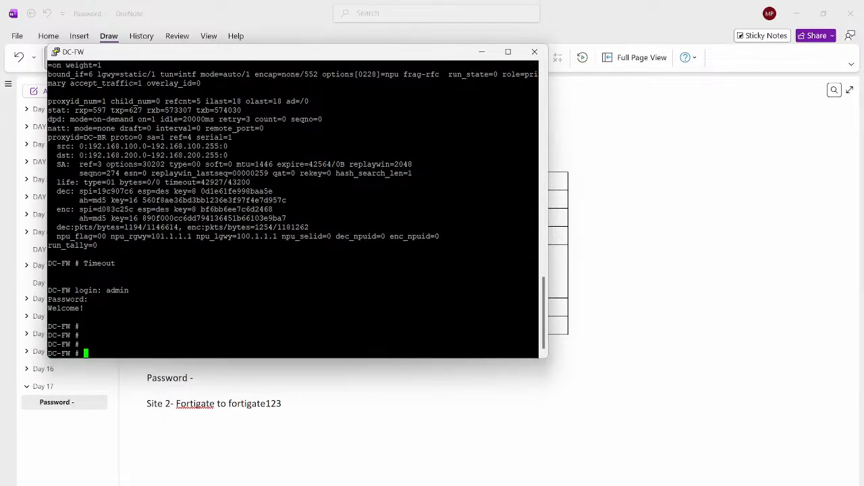
- Run the note's debug commands on DC-FW: reset debugging, filter IKE logs to destination 101.1.1.1, and enable timestamped IKE debugging at level -1
mouse_move(433, 484)
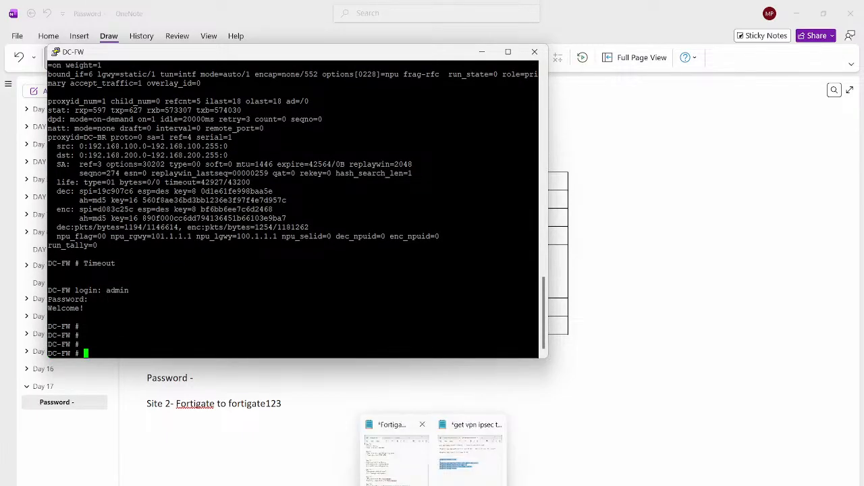
click(470, 451)
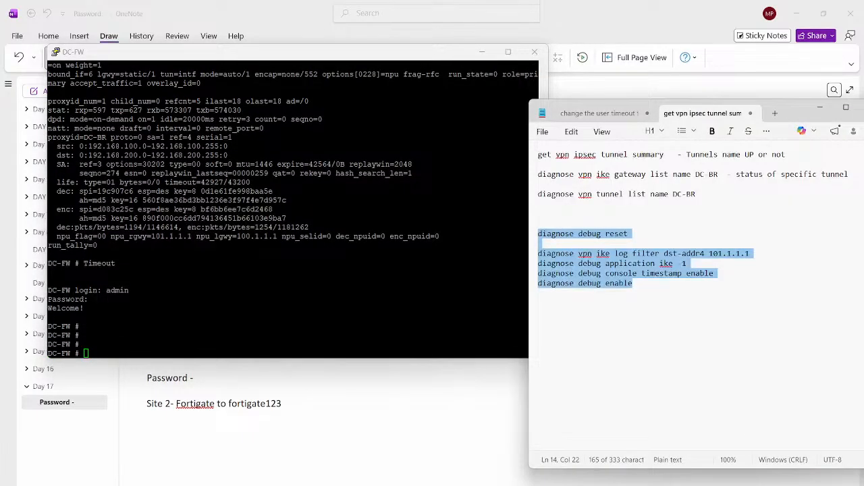
click(293, 317)
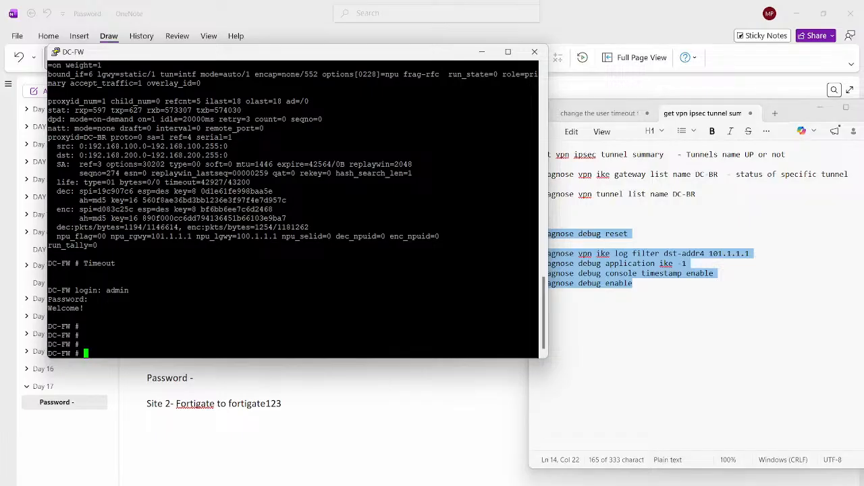
right_click(293, 317)
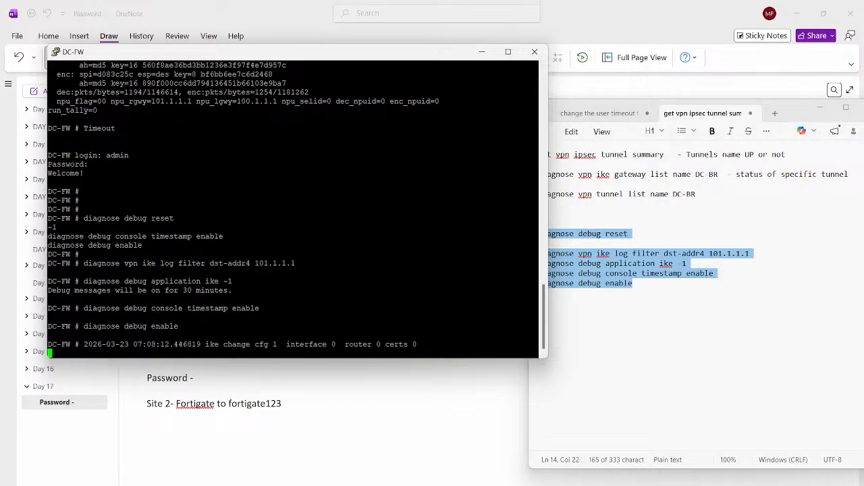
- Switch to the BR-PC console and open BR-FW's list of IPsec tunnels
mouse_move(532, 484)
mouse_move(582, 484)
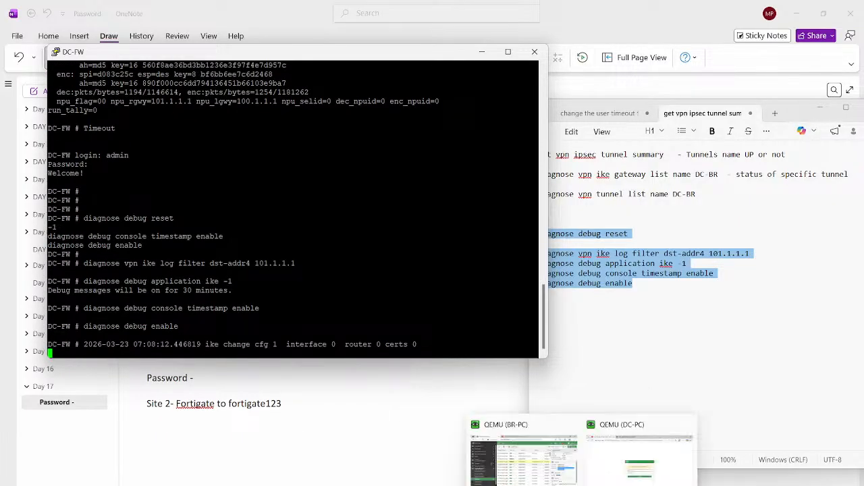
click(523, 458)
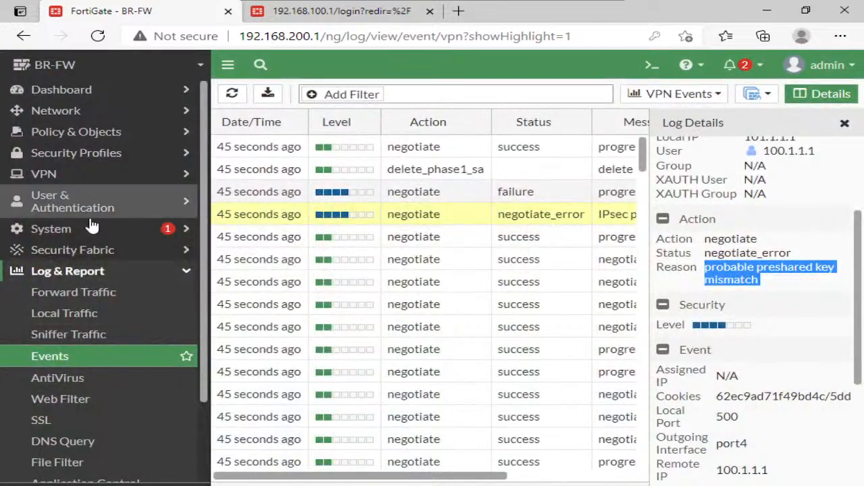
click(30, 177)
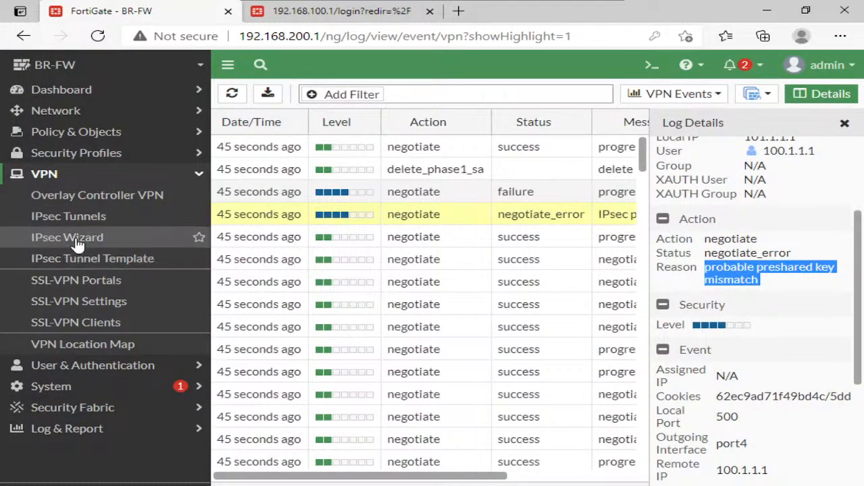
click(76, 240)
click(79, 221)
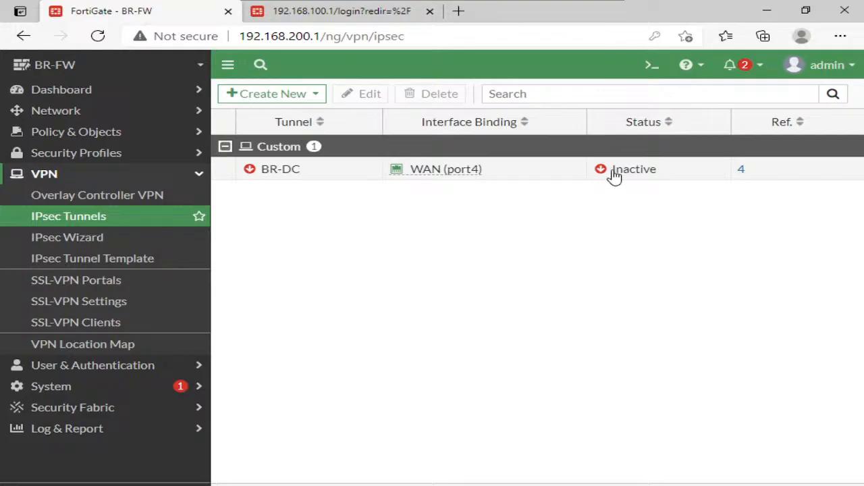
- Open the IPsec monitor from the BR-DC tunnel's status and bring up all of its phase 2 selectors
click(611, 173)
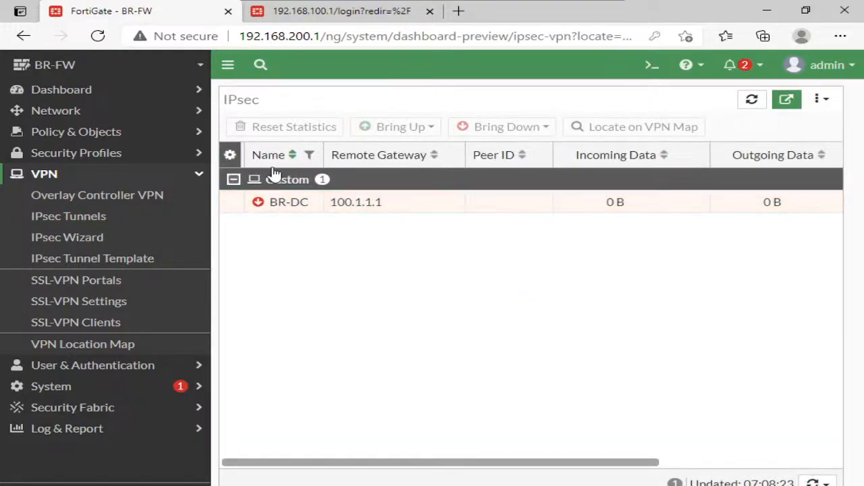
click(309, 203)
click(386, 130)
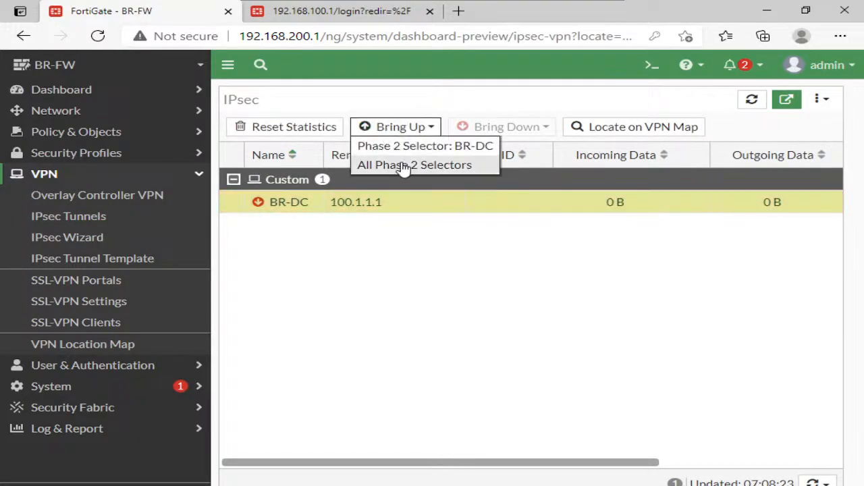
click(399, 168)
mouse_move(566, 4)
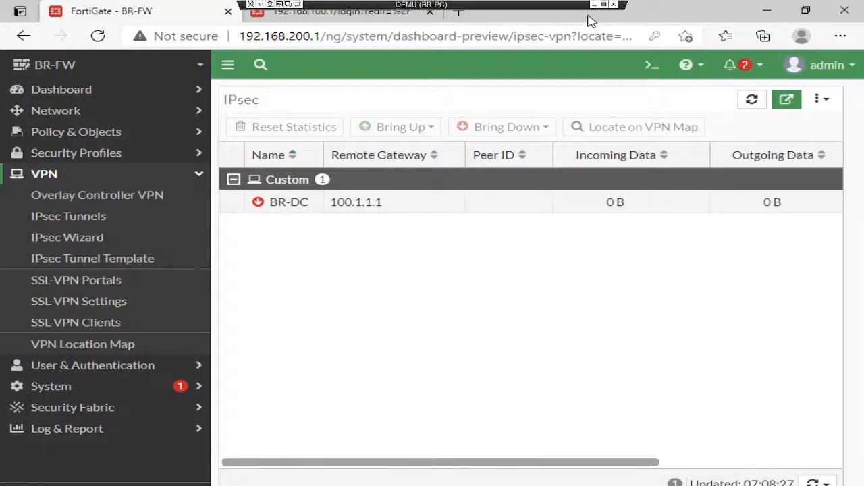
- Return to the DC-FW console and stop the IKE debug output with diagnose debug reset
click(594, 5)
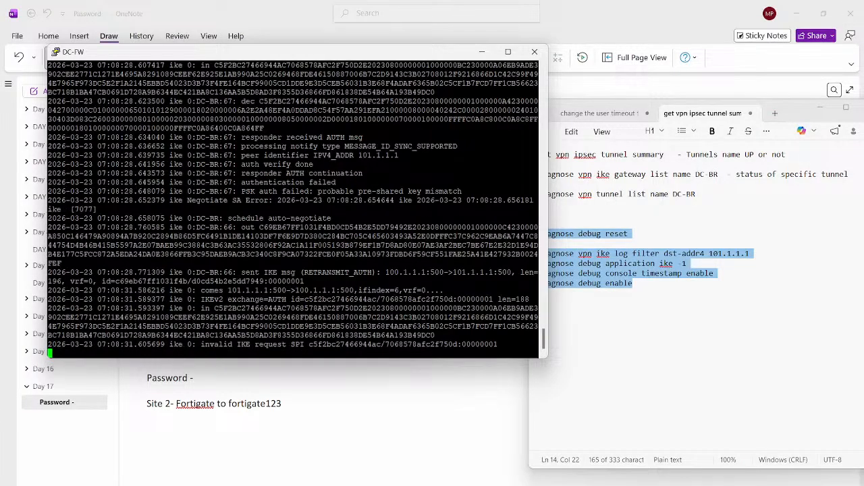
key(Return)
key(Return)
text(d)
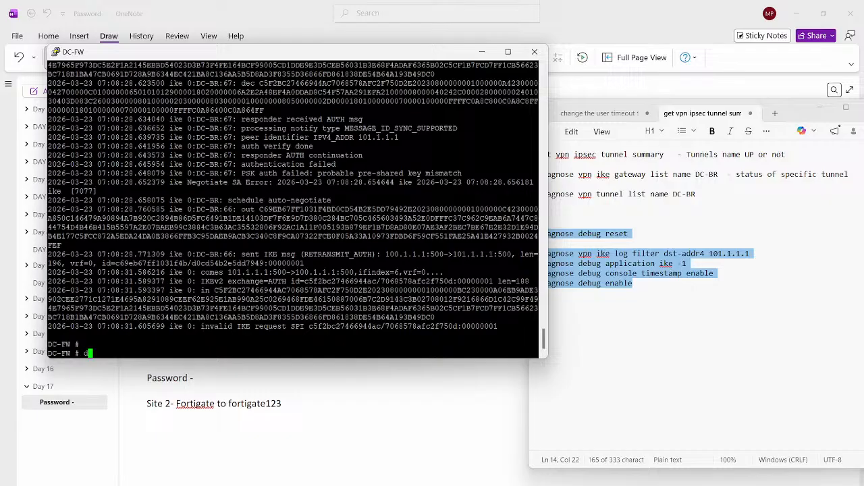
text(iagnose de)
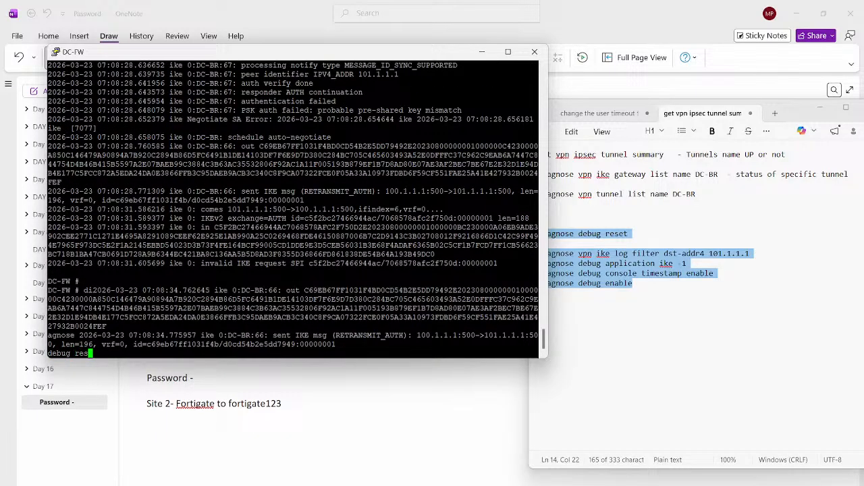
text(bug reset)
key(Return)
key(Return)
key(Return)
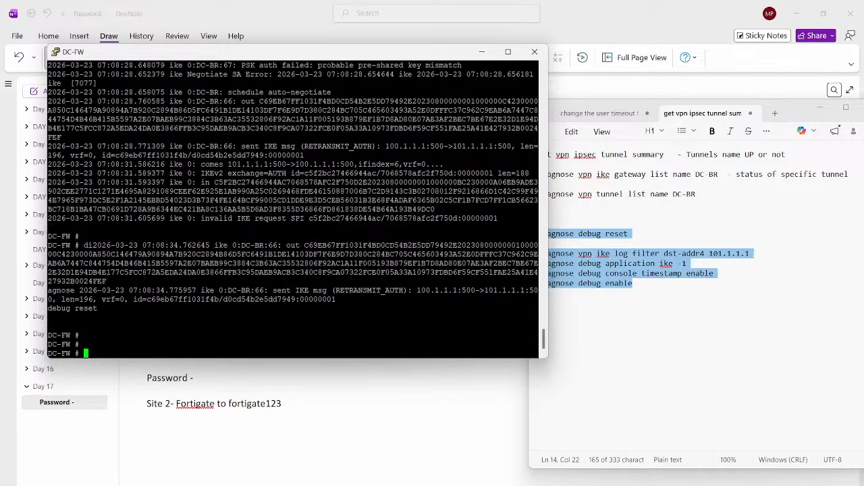
- Copy the captured IKE debug output from the DC-FW console into a new Notepad document
scroll(294, 202, up, 20)
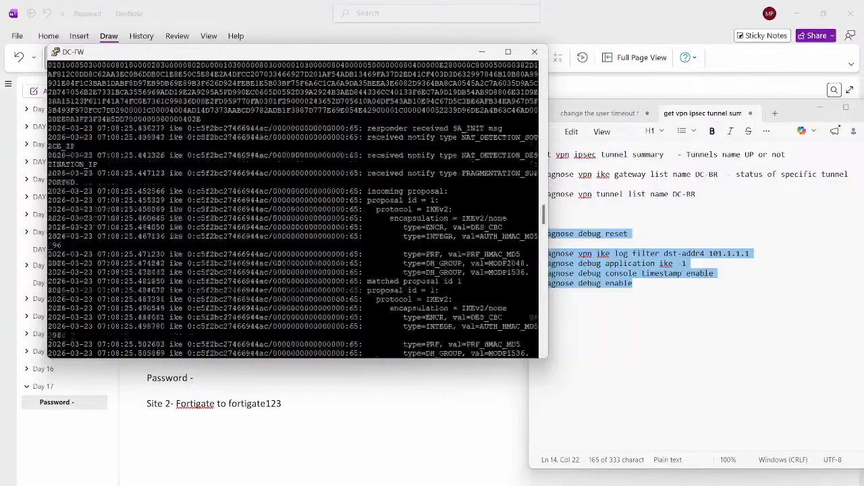
scroll(293, 203, up, 15)
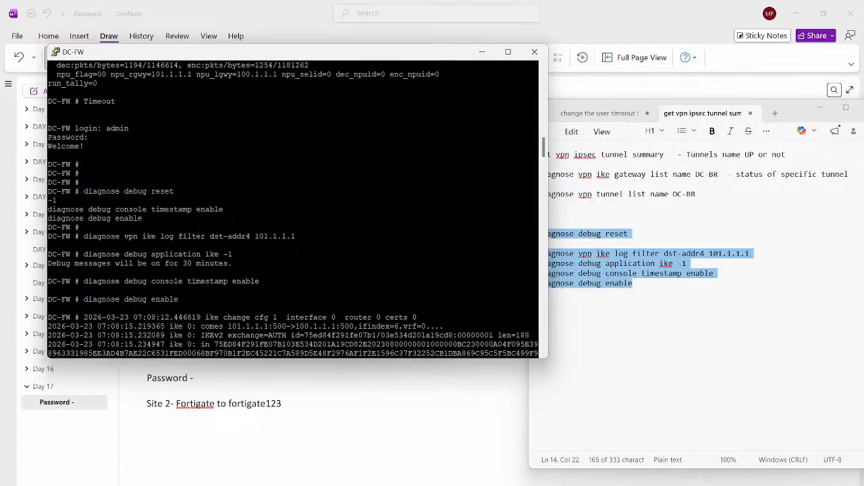
drag(49, 308, 538, 299)
scroll(287, 353, down, 12)
scroll(291, 353, down, 20)
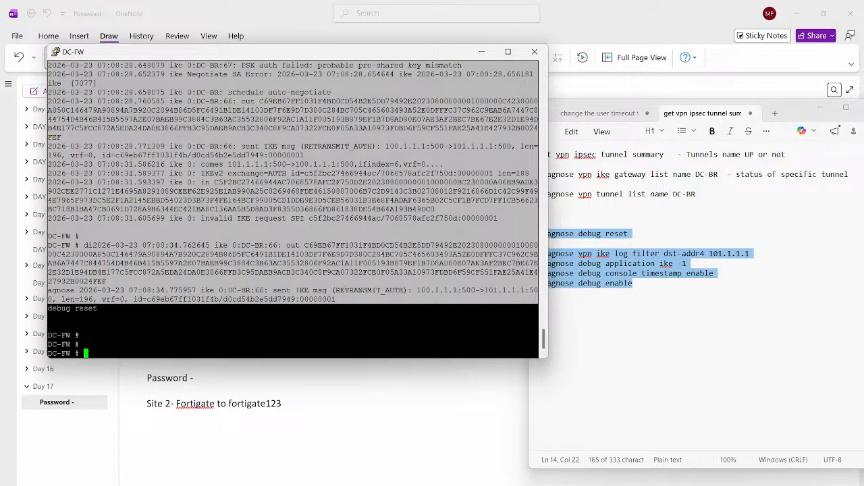
key(Return)
click(633, 234)
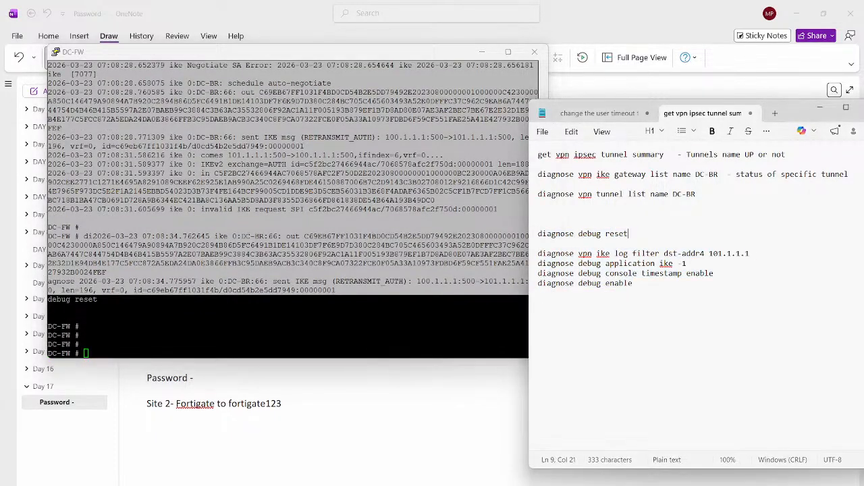
key(ctrl+n)
key(ctrl+v)
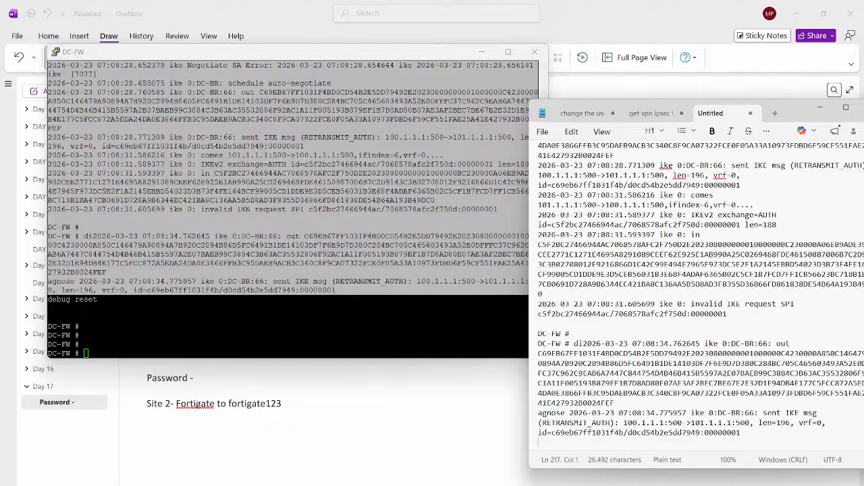
- Detach the pasted debug log into its own maximized window and go to the beginning of the log
drag(710, 113, 297, 89)
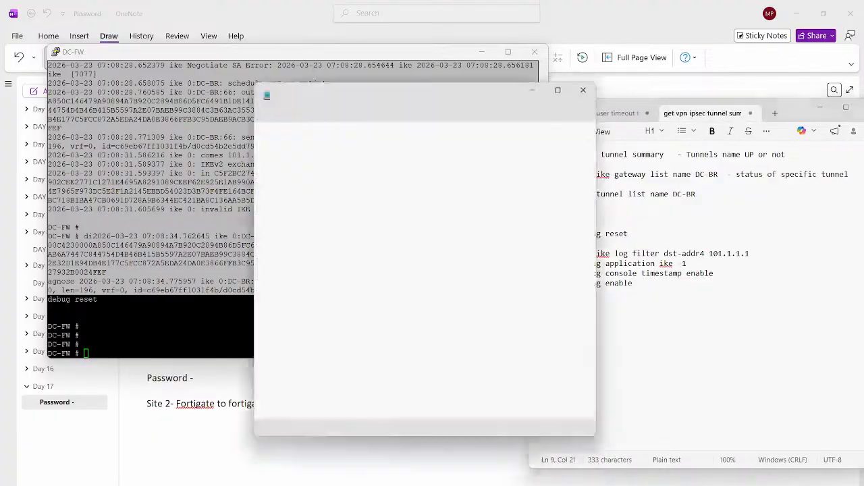
click(565, 83)
scroll(432, 283, up, 12)
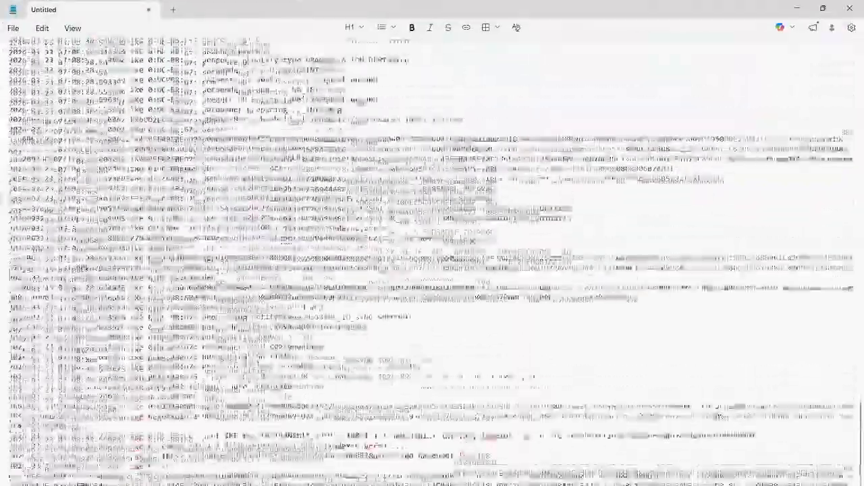
scroll(432, 270, up, 15)
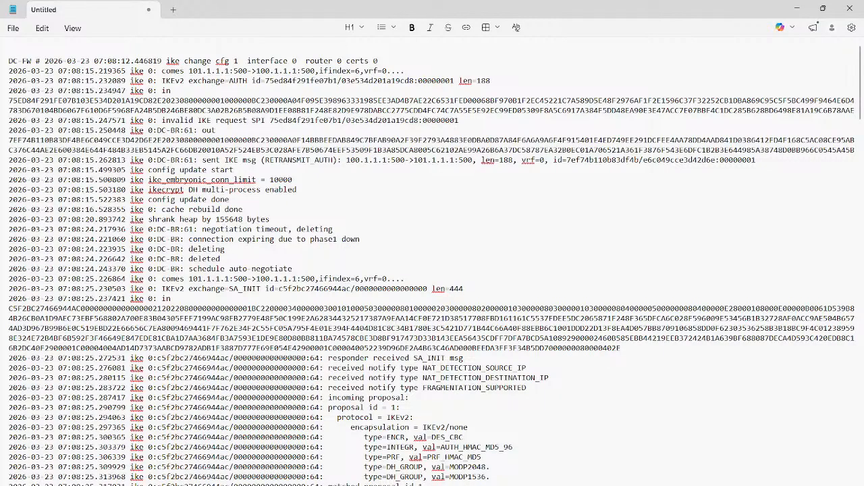
- Examine the debug log's SA_INIT notify types and the incoming proposal's protocol, encryption and integrity values
triple_click(411, 368)
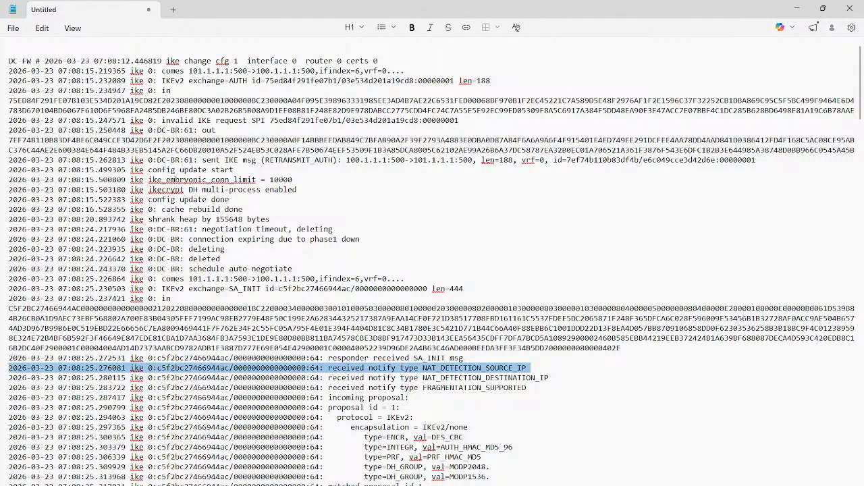
click(400, 398)
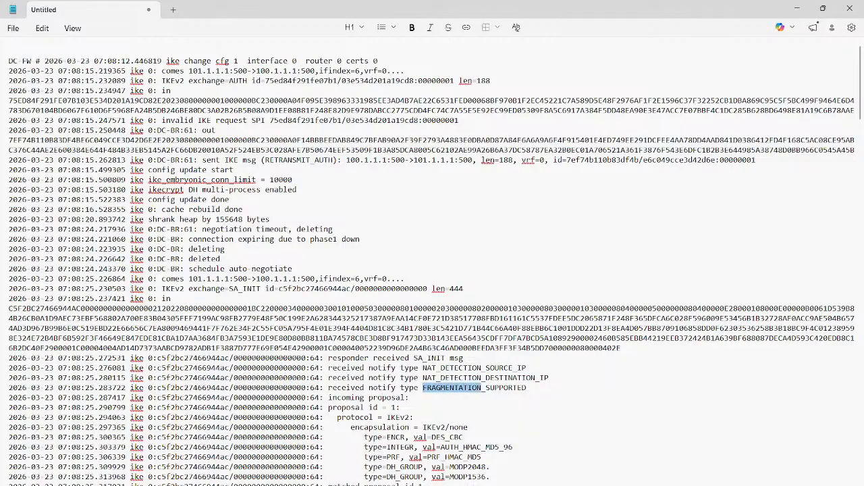
triple_click(451, 388)
triple_click(345, 408)
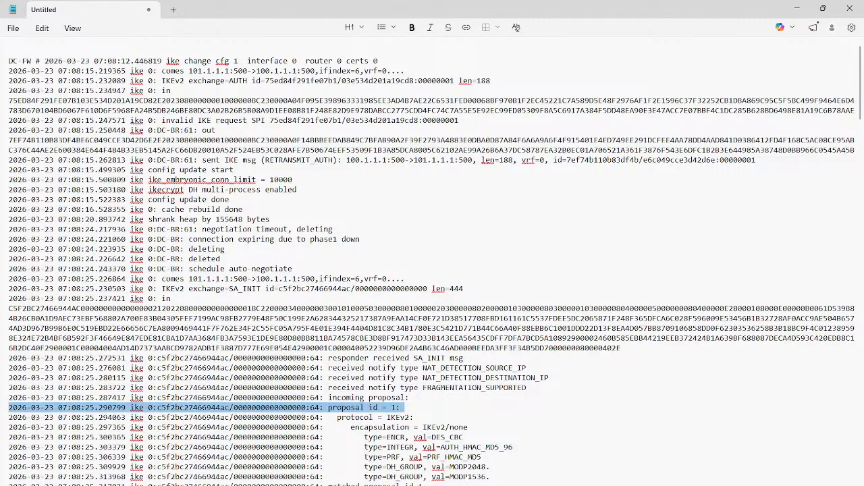
triple_click(355, 417)
scroll(395, 398, down, 1)
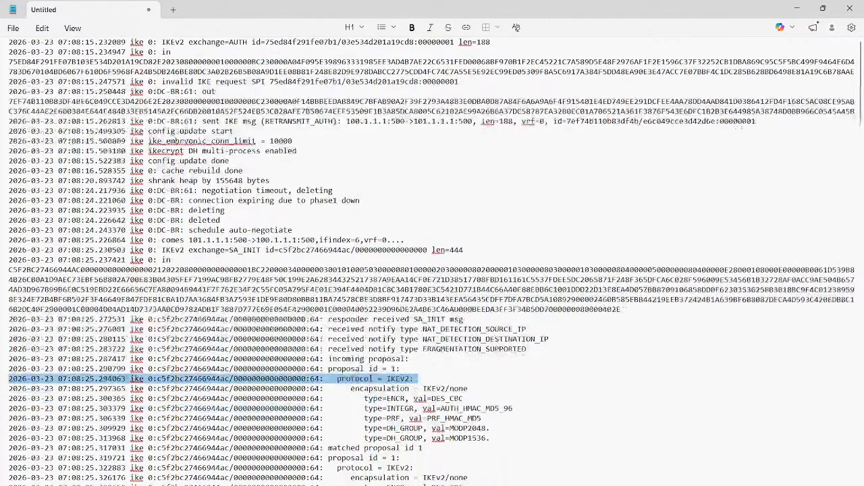
double_click(396, 399)
double_click(438, 398)
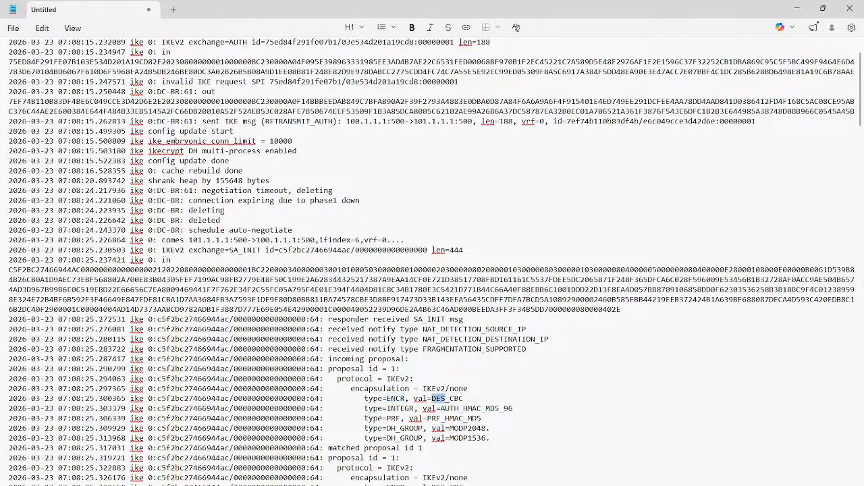
click(406, 409)
double_click(492, 408)
scroll(493, 408, down, 1)
click(492, 379)
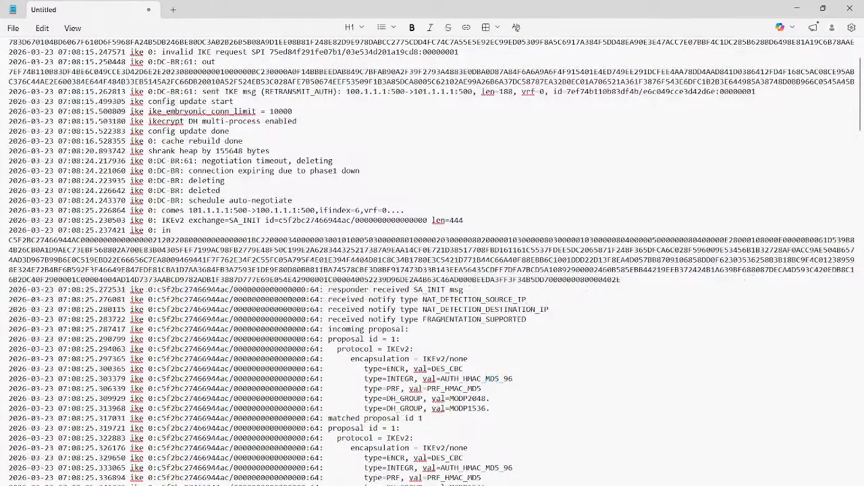
- Check the matched proposal, lifetime and matched gateway lines of the first SA_INIT exchange in the debug log
triple_click(383, 419)
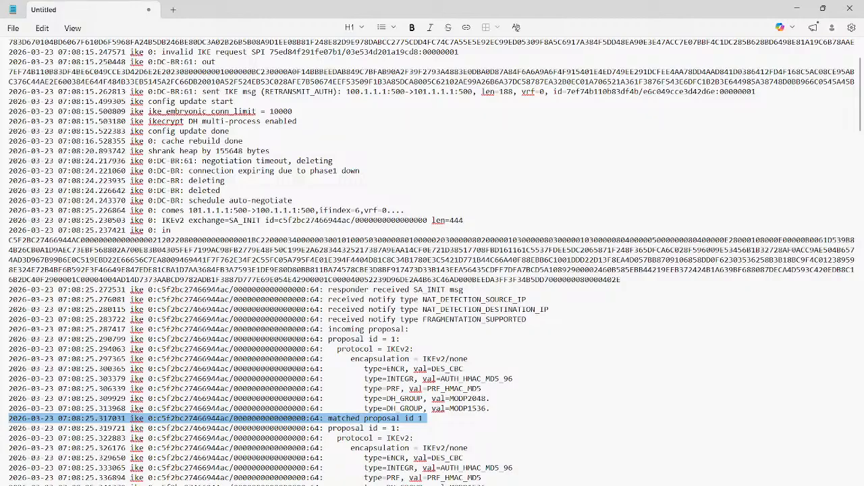
scroll(435, 262, down, 1)
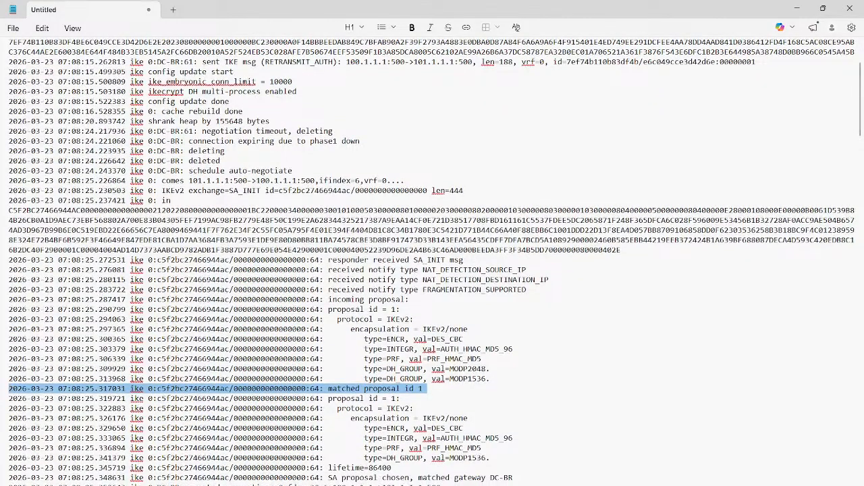
scroll(435, 262, down, 1)
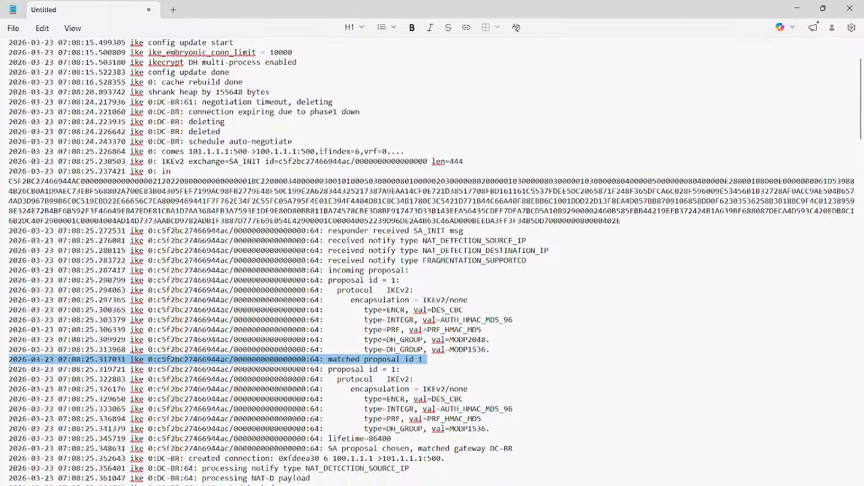
triple_click(366, 438)
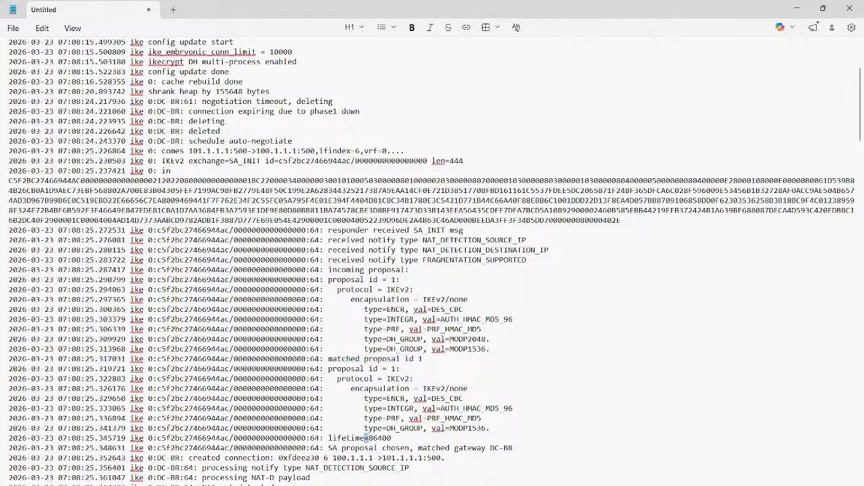
triple_click(470, 449)
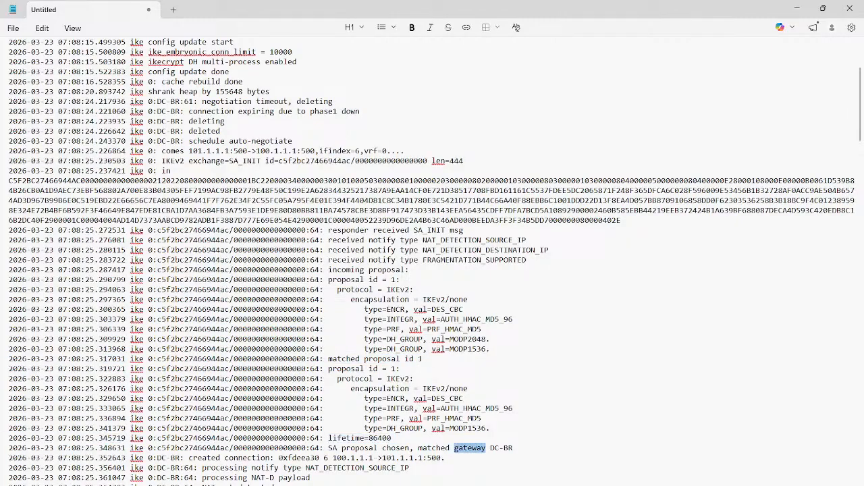
- Examine the NAT detection, fragmentation and DH group entries that follow the matched gateway line in the debug log
scroll(434, 262, down, 1)
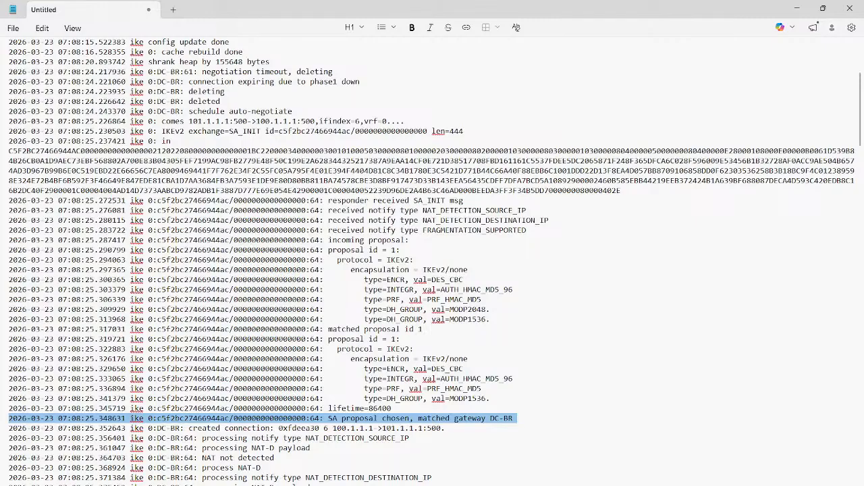
scroll(434, 262, down, 2)
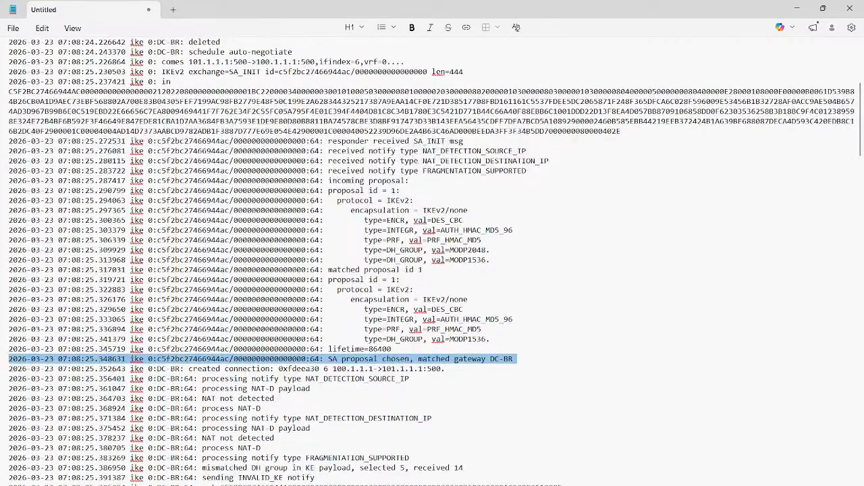
scroll(435, 261, down, 1)
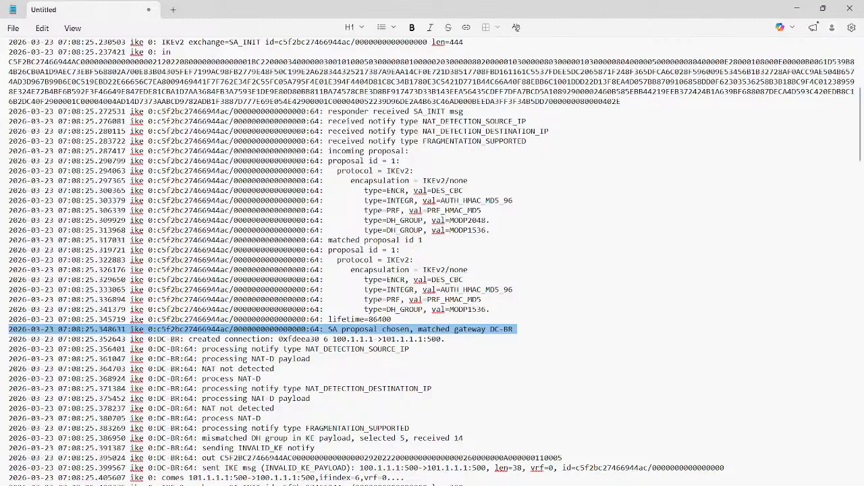
scroll(433, 262, down, 2)
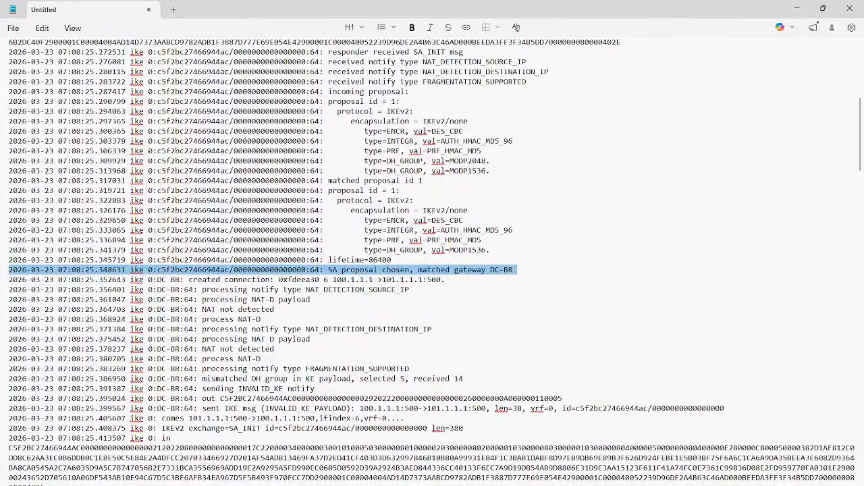
scroll(432, 261, down, 1)
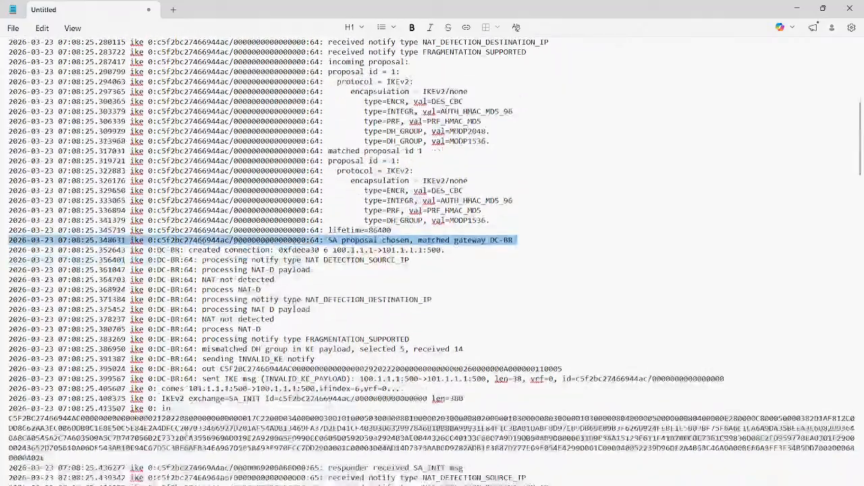
scroll(432, 261, down, 1)
scroll(432, 262, down, 3)
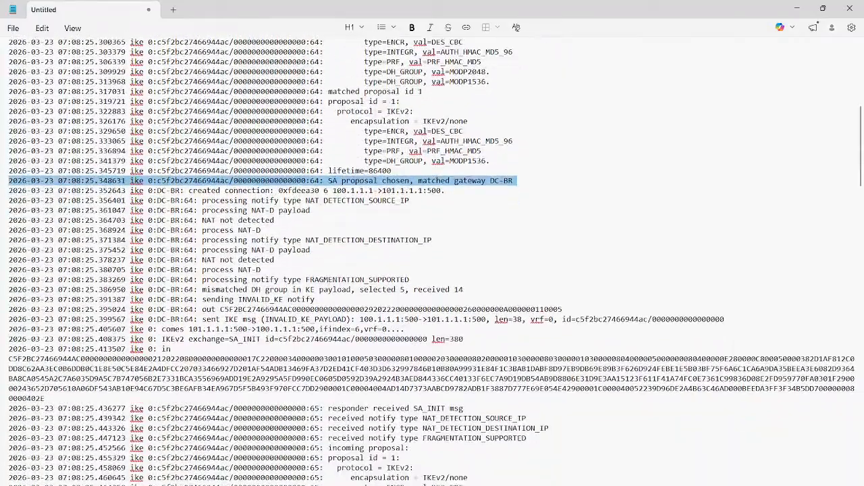
- Review the repeated SA_INIT exchange in the debug log and highlight the line about queuing the CHILD_SA request and initiating IKE_SA negotiation
scroll(432, 261, down, 4)
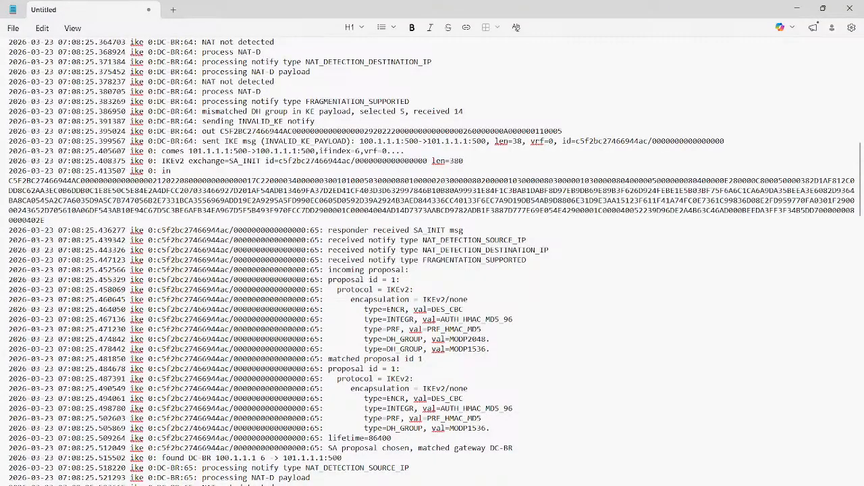
scroll(432, 261, down, 2)
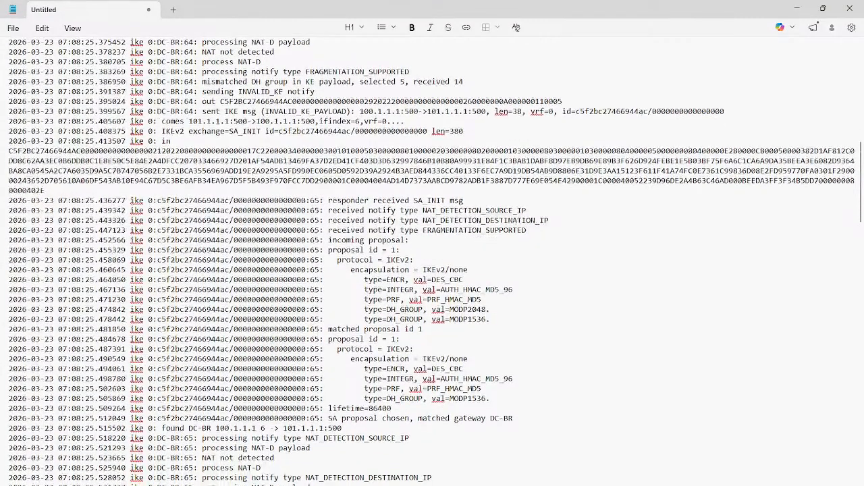
scroll(432, 262, down, 1)
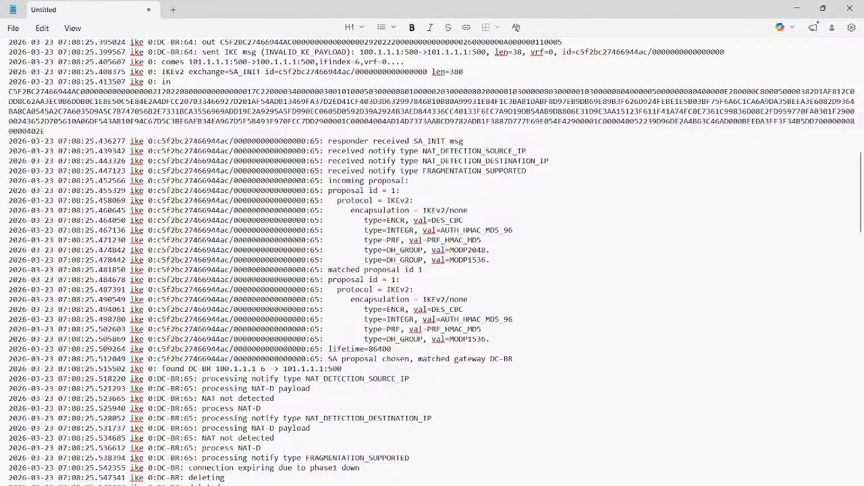
scroll(432, 261, down, 1)
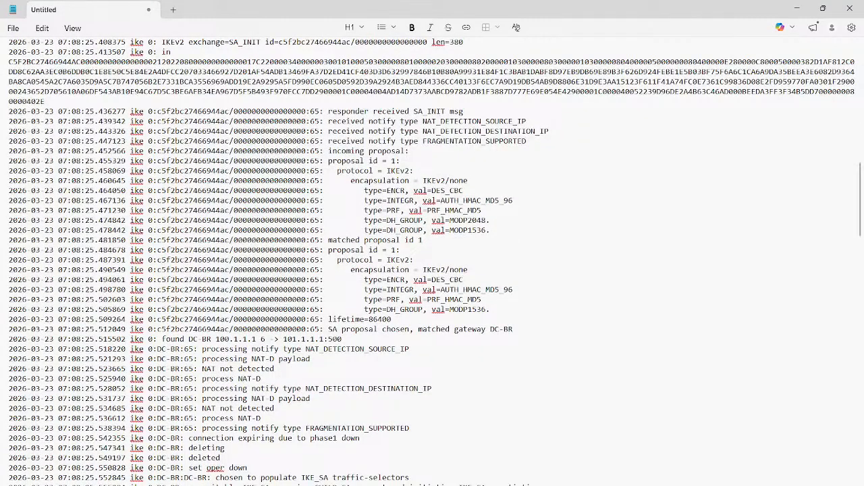
scroll(432, 261, down, 1)
scroll(432, 261, down, 1)
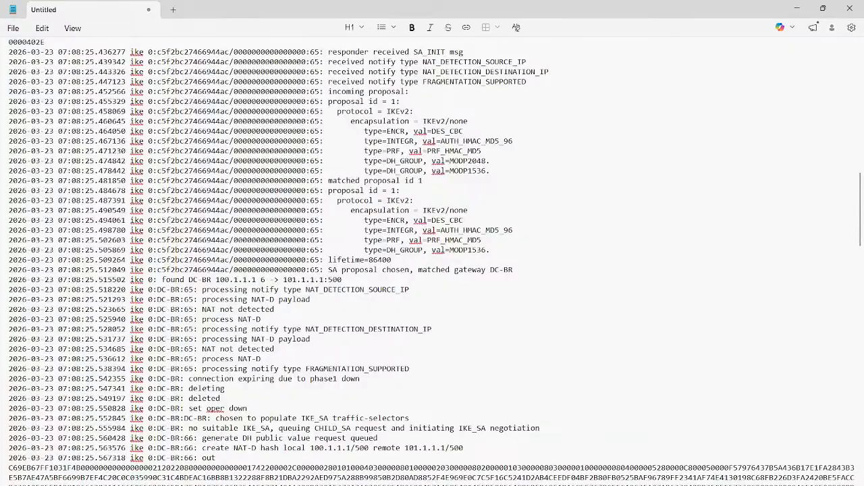
triple_click(317, 447)
triple_click(294, 428)
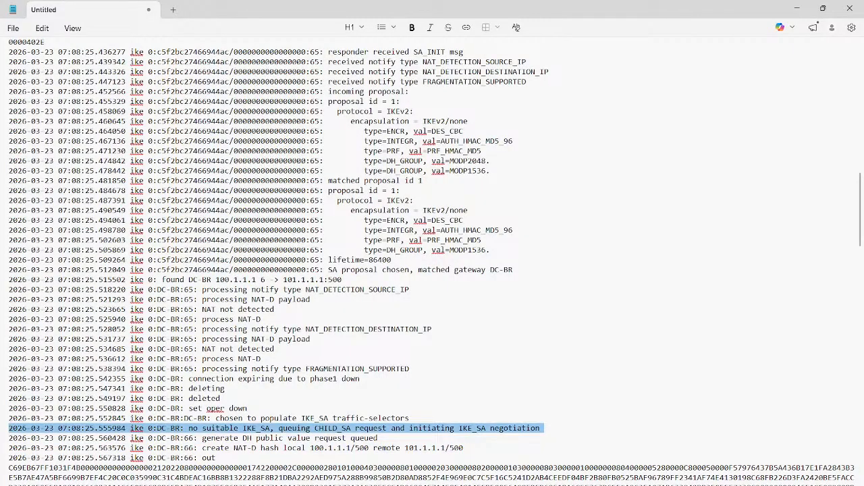
- Examine the SA_INIT message sent by the initiator and the NAT detection entries of the received SA_INIT response
scroll(432, 262, down, 2)
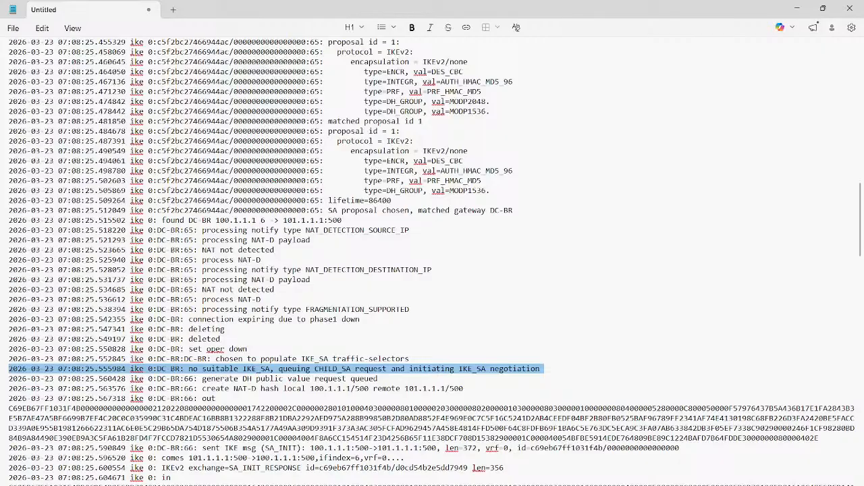
scroll(433, 261, down, 1)
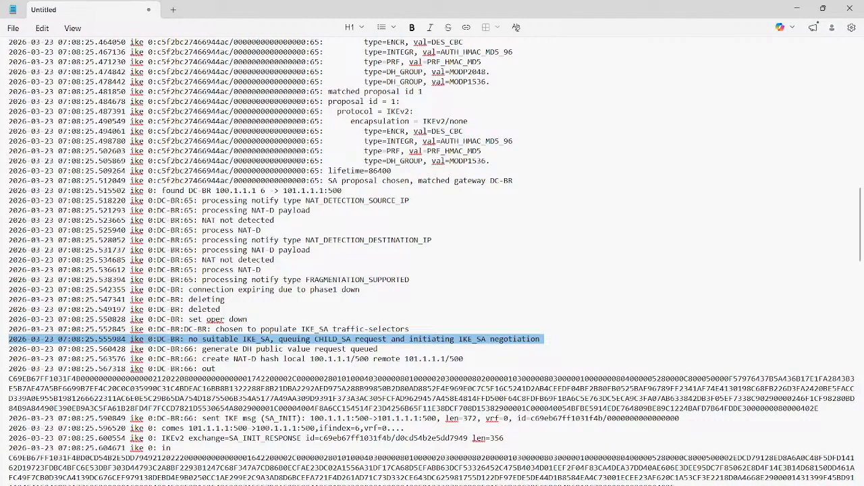
scroll(432, 262, down, 1)
scroll(432, 261, down, 2)
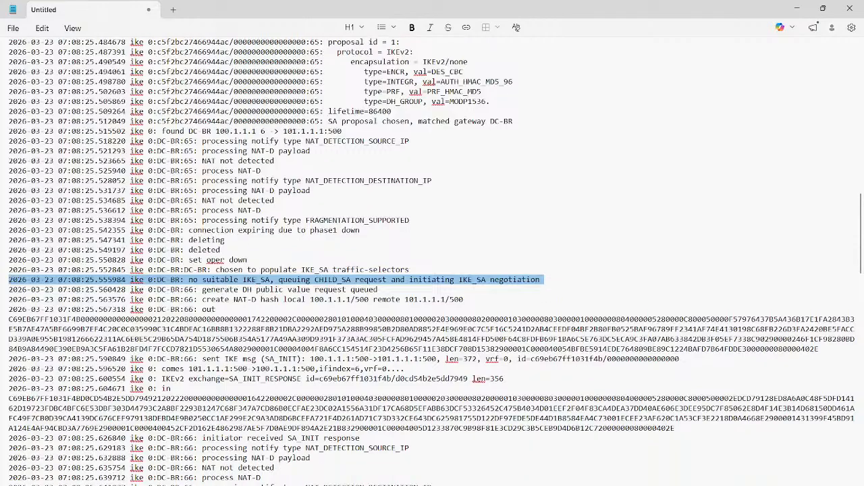
scroll(432, 261, down, 1)
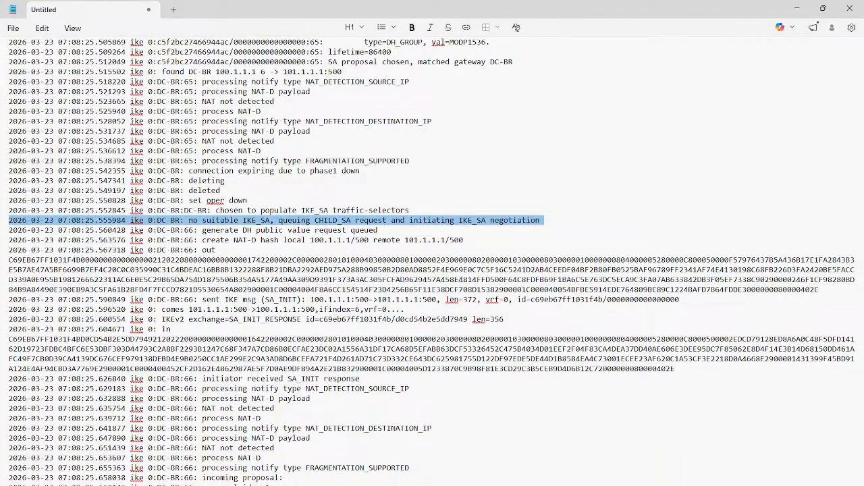
scroll(432, 261, down, 1)
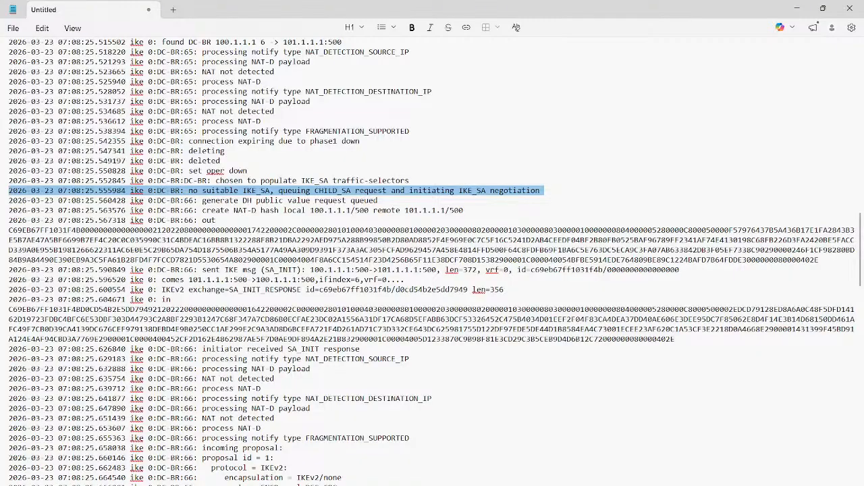
scroll(432, 261, down, 1)
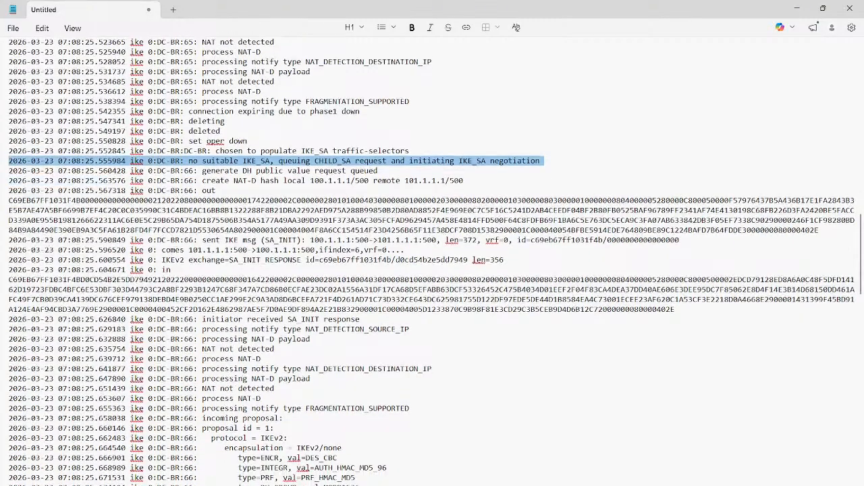
scroll(433, 262, down, 1)
scroll(432, 261, down, 3)
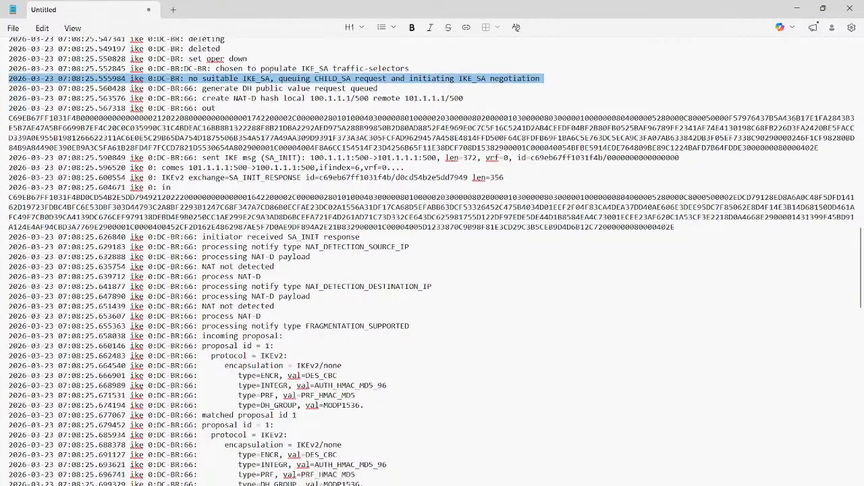
- Examine the initiator's matched proposal, DH shared secret, IKE SA key and AUTH message entries in the debug log
scroll(432, 261, down, 2)
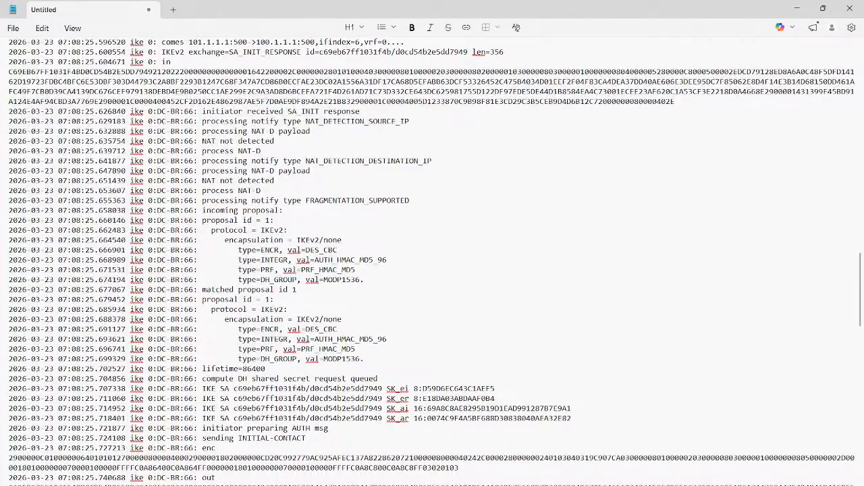
scroll(432, 262, down, 1)
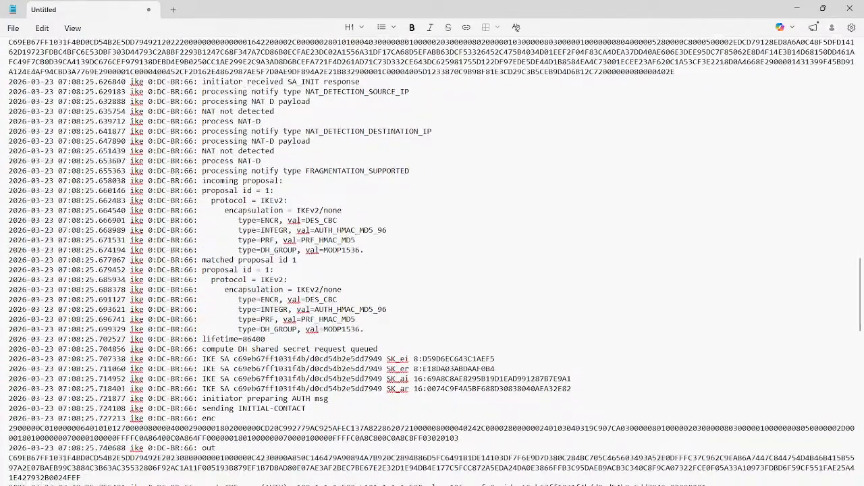
scroll(433, 261, down, 1)
scroll(432, 261, down, 1)
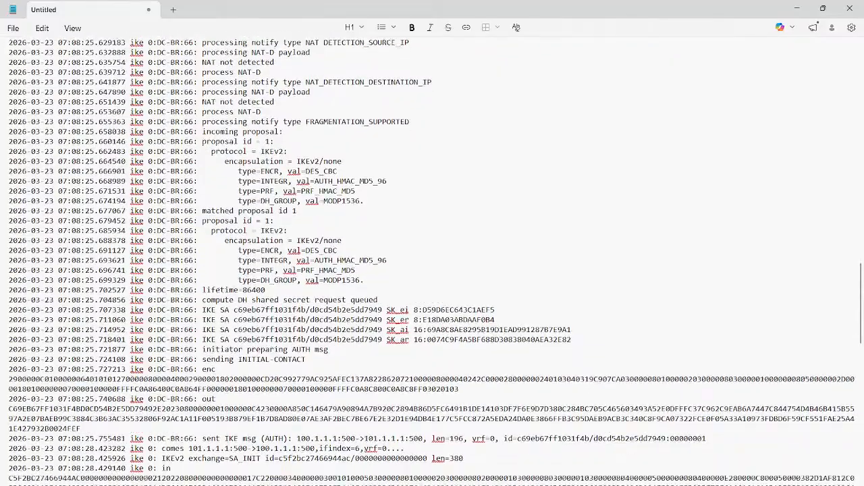
scroll(432, 261, down, 1)
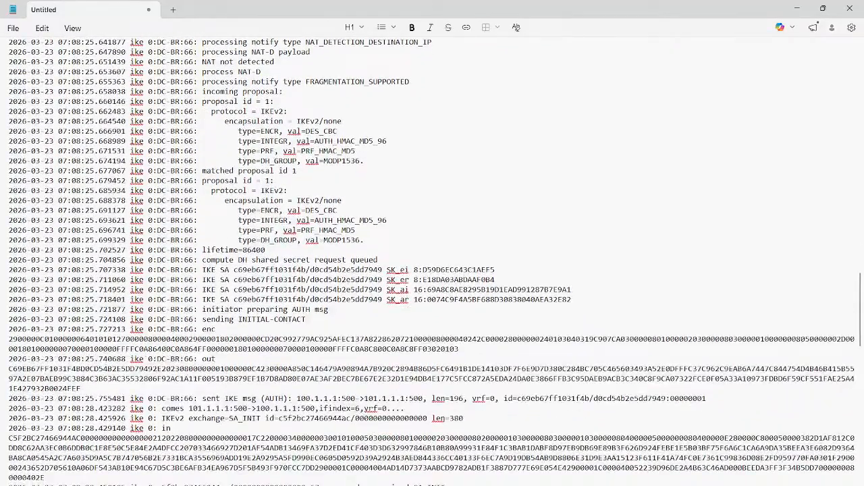
scroll(432, 261, down, 1)
scroll(432, 262, down, 1)
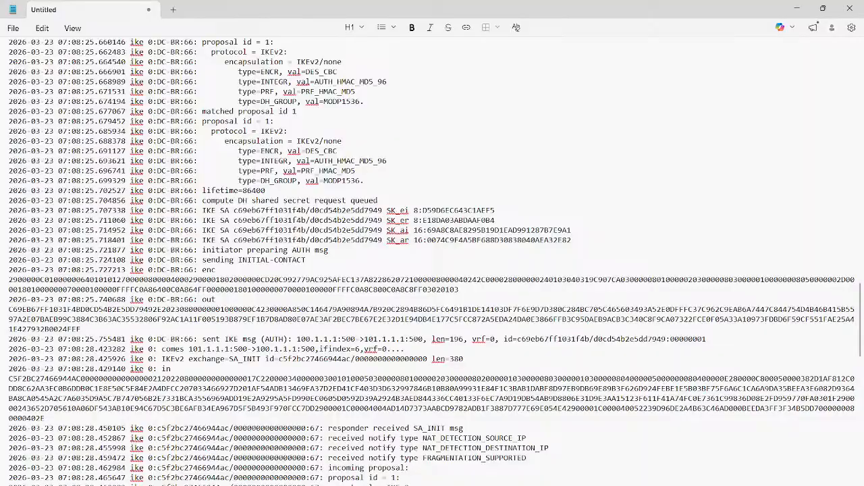
- Find the responder's AUTH exchange for connection 67 in the debug log and highlight the PSK authentication message
scroll(432, 261, down, 4)
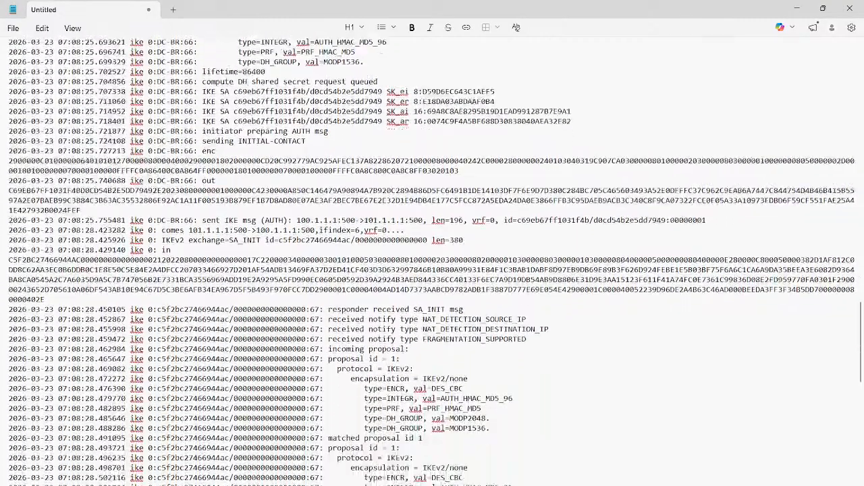
scroll(432, 262, down, 4)
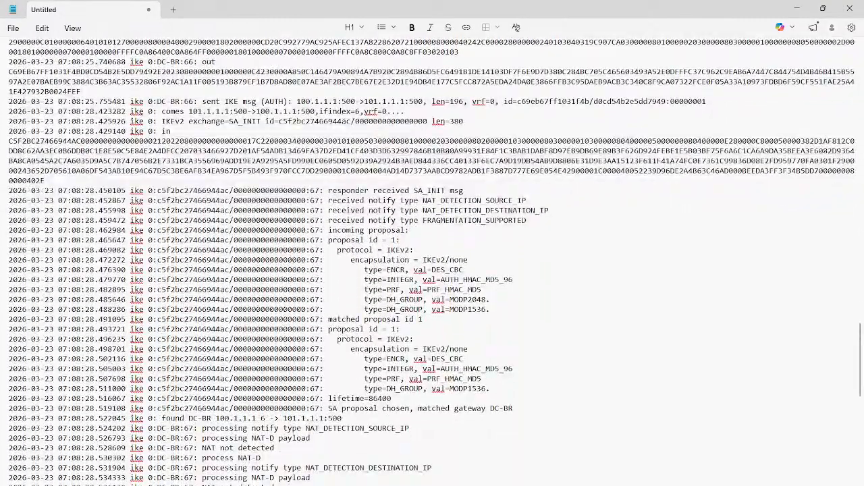
scroll(432, 261, down, 4)
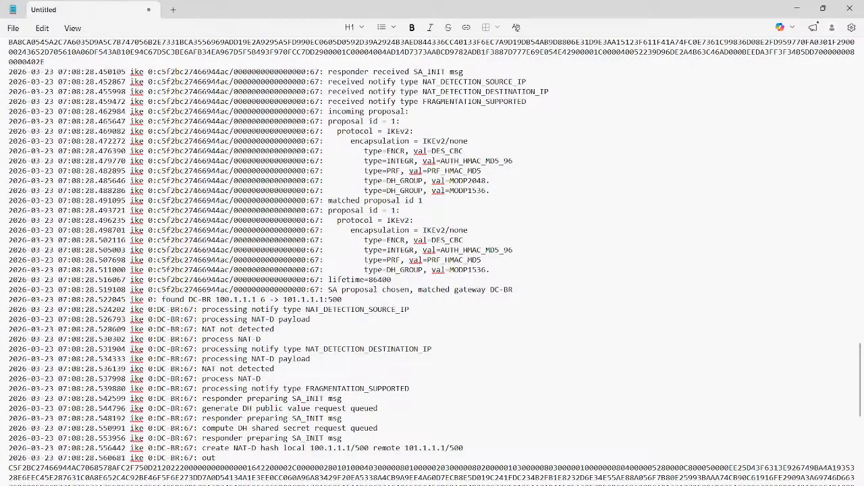
scroll(432, 261, down, 5)
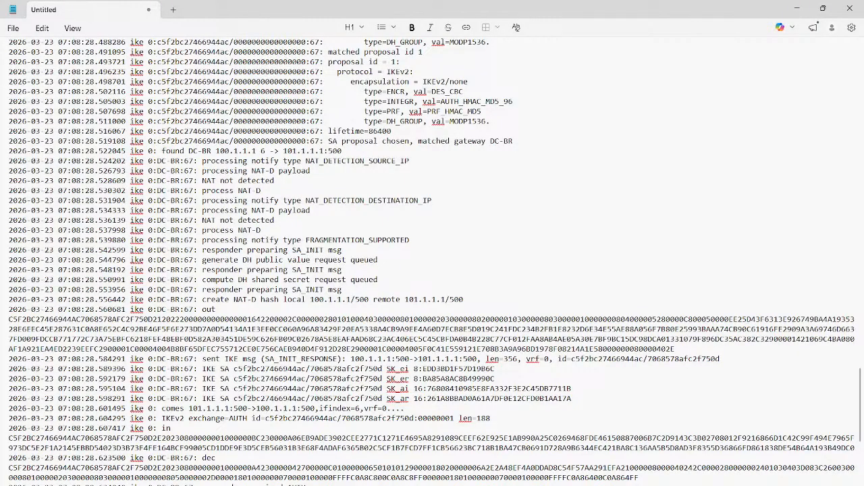
scroll(432, 262, down, 4)
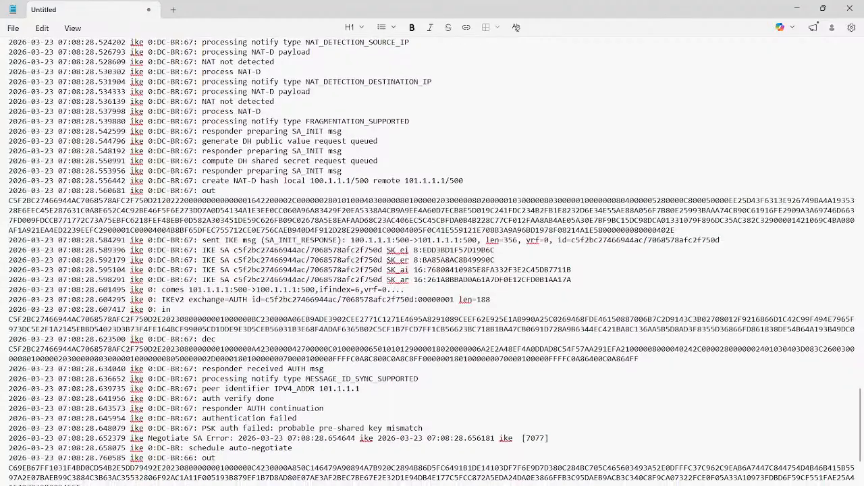
click(205, 428)
drag(203, 428, 423, 428)
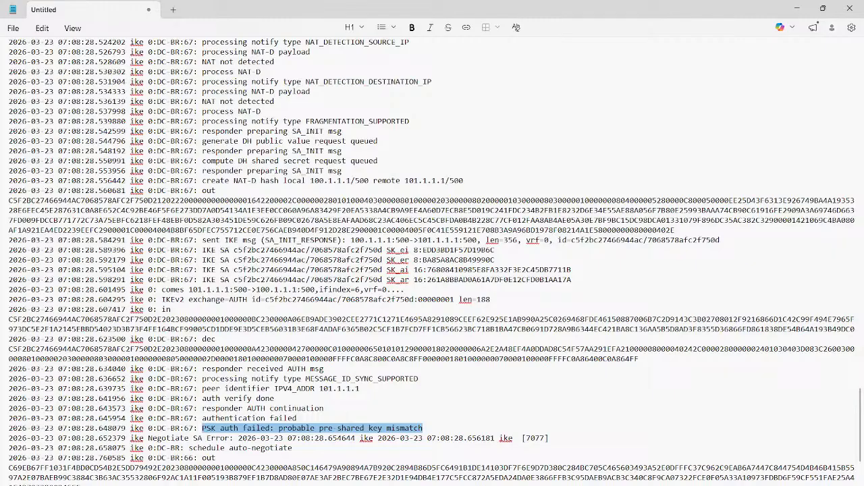
- Highlight the PSK authentication message for connection 67 in the debug log and its final word
scroll(432, 261, down, 1)
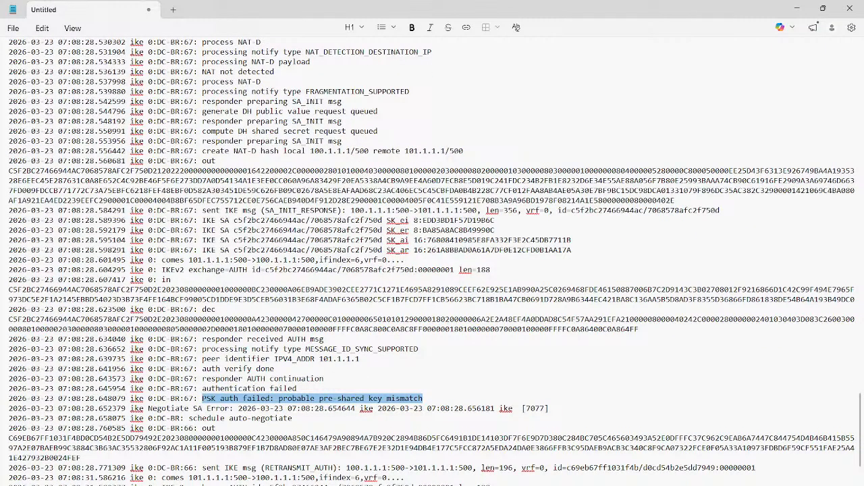
click(244, 399)
drag(202, 399, 423, 398)
double_click(405, 399)
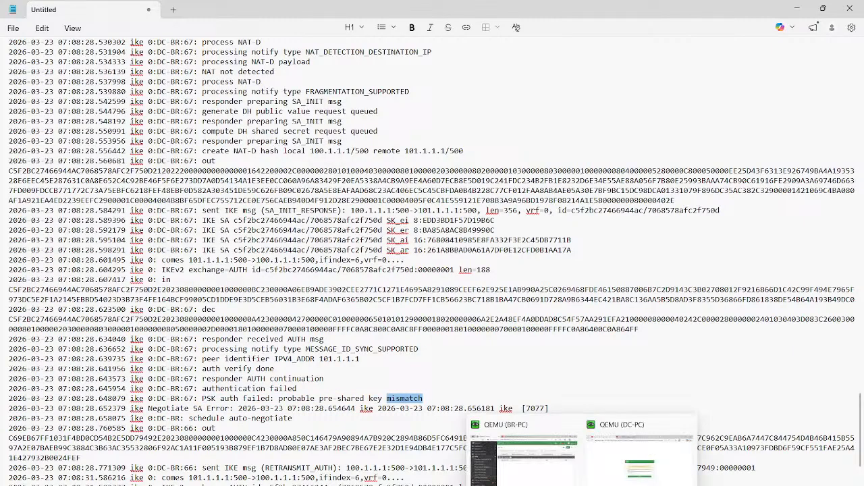
- In the DC-FW console, run "get vpn ipsec tunnel summary" from the notes and check the DC-BR selector counts
click(557, 485)
click(500, 460)
drag(273, 264, 273, 272)
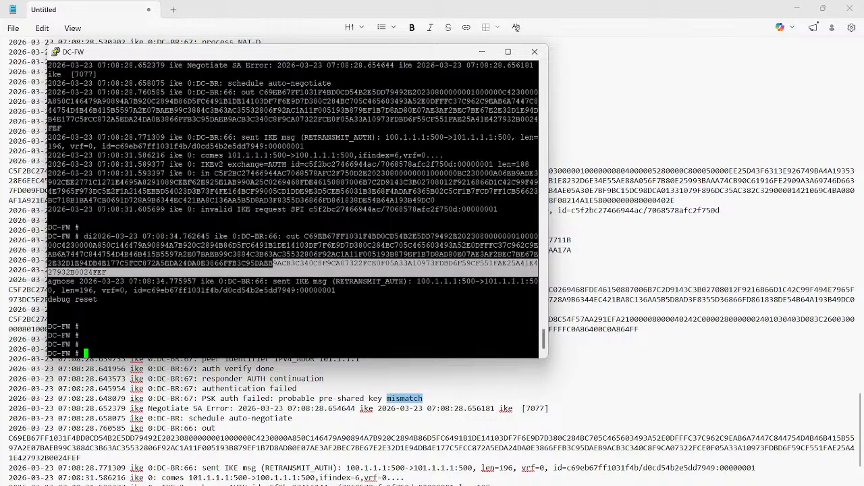
key(Return)
key(Return)
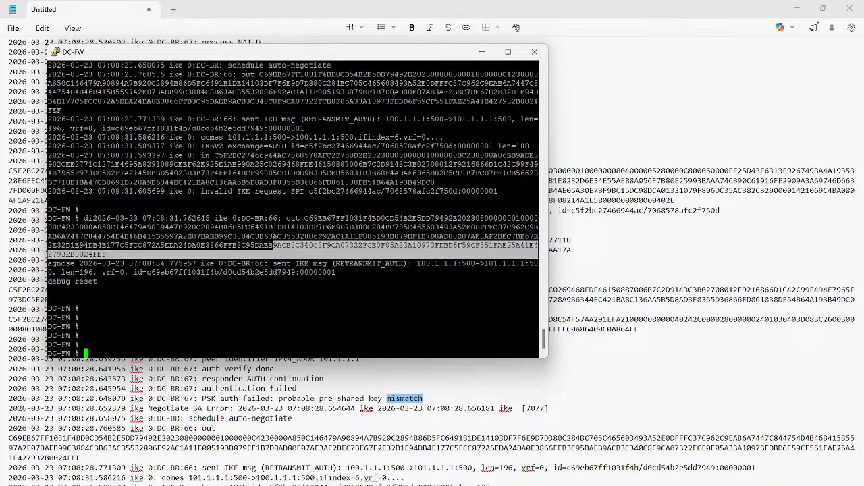
mouse_move(435, 484)
click(413, 459)
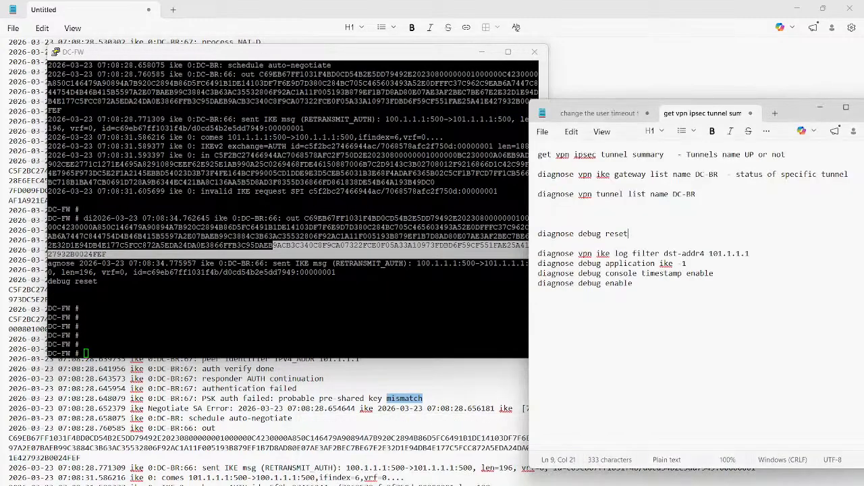
drag(668, 154, 538, 154)
key(ctrl+c)
click(351, 297)
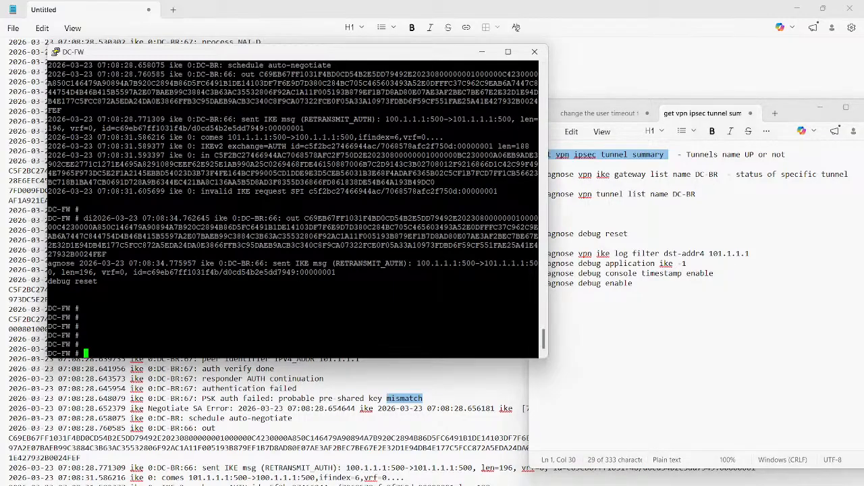
right_click(351, 297)
key(Return)
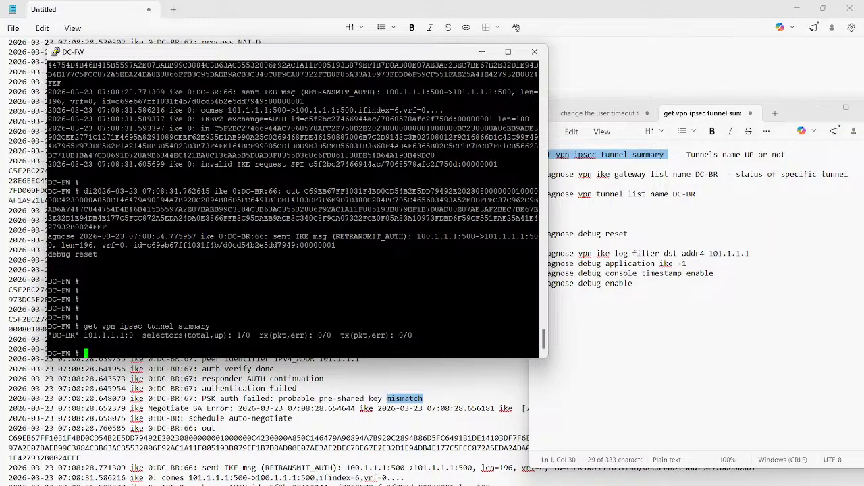
drag(246, 335, 232, 335)
double_click(242, 335)
- Run "diagnose vpn ike gateway list name DC-BR" on DC-FW and check the gateway's status line
drag(718, 174, 538, 174)
key(ctrl+c)
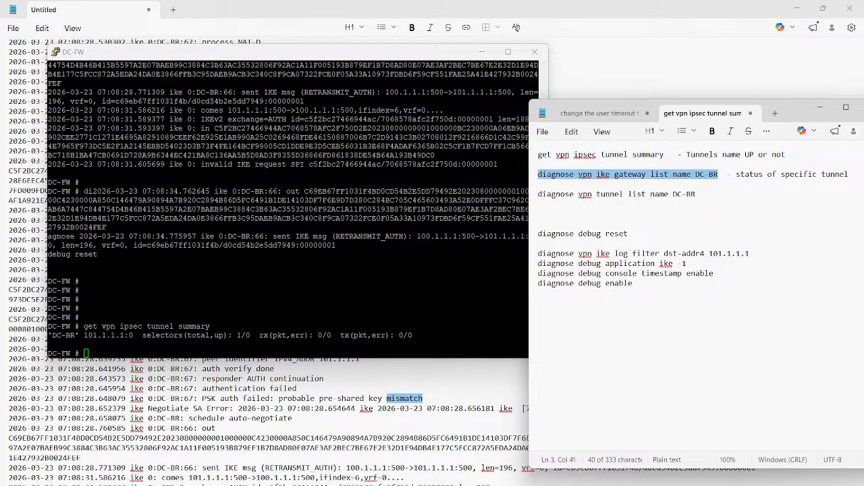
click(405, 283)
key(Return)
key(Return)
key(Return)
right_click(405, 284)
key(Return)
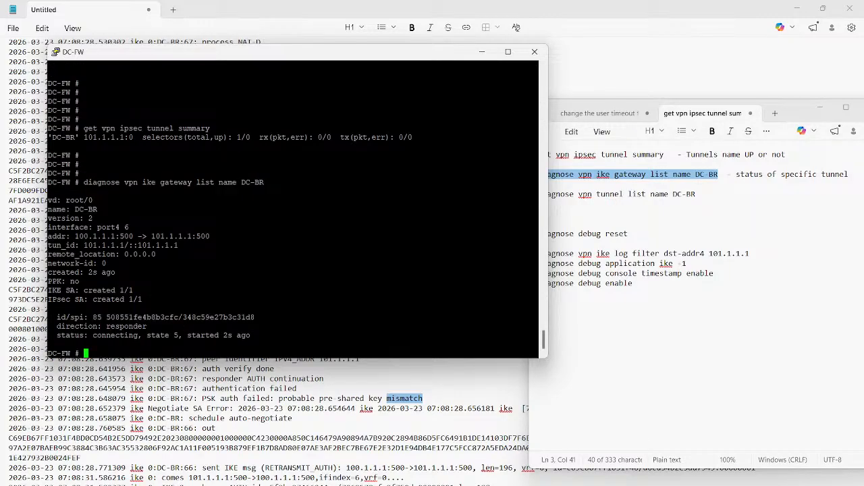
triple_click(115, 335)
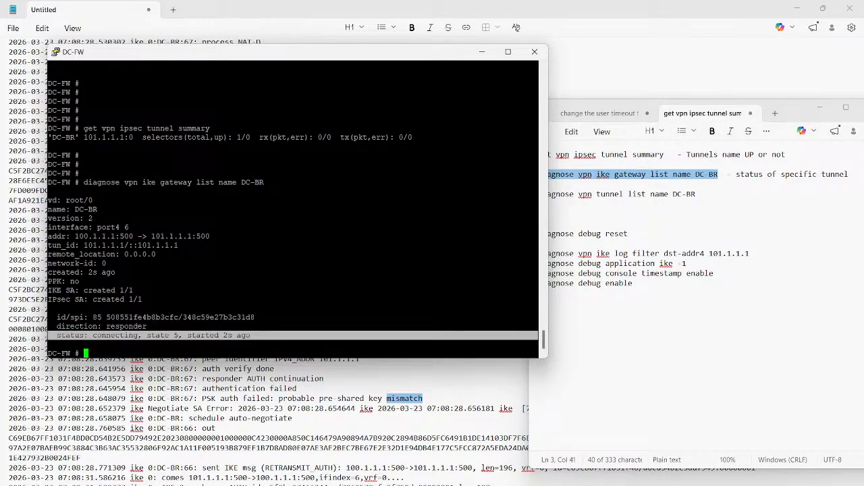
double_click(115, 335)
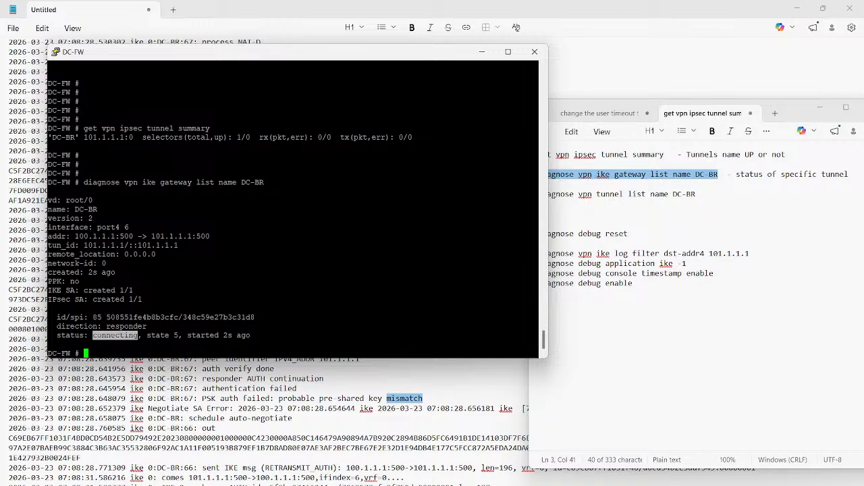
- Run "diagnose vpn tunnel list name DC-BR" on DC-FW and check the sa value on the proxyid line
click(594, 223)
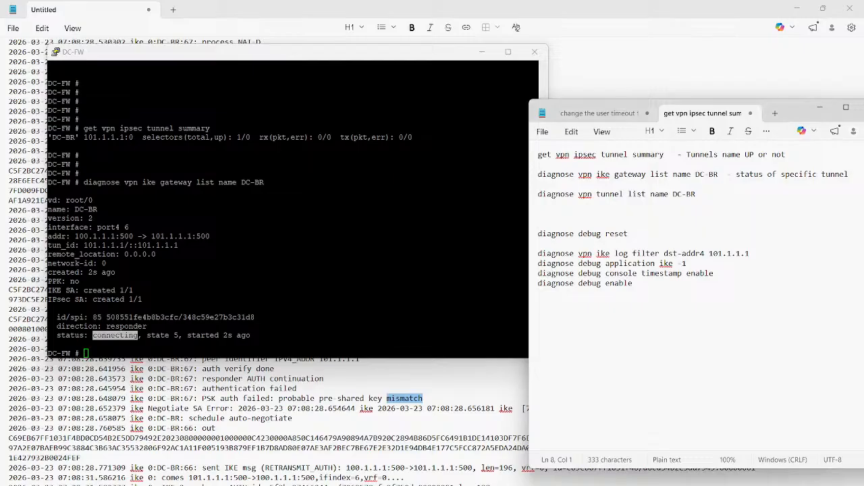
key(Up)
key(Up)
key(Up)
key(shift+End)
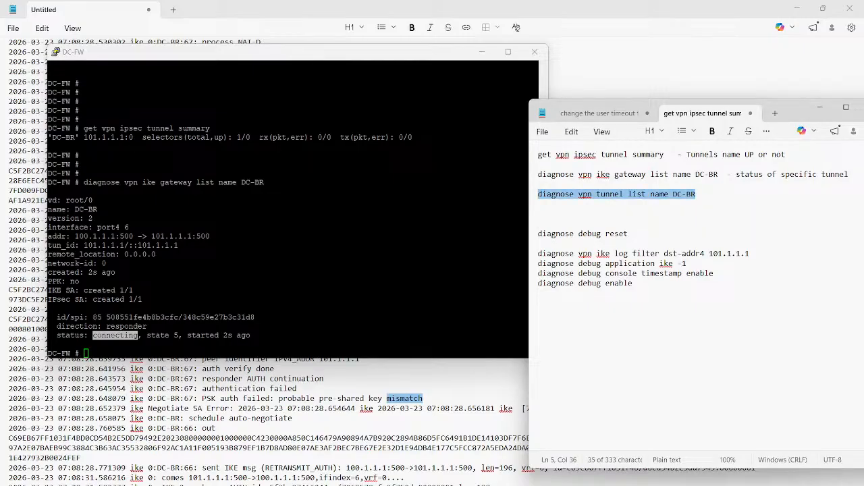
key(ctrl+c)
key(alt+Tab)
key(shift+Insert)
key(Return)
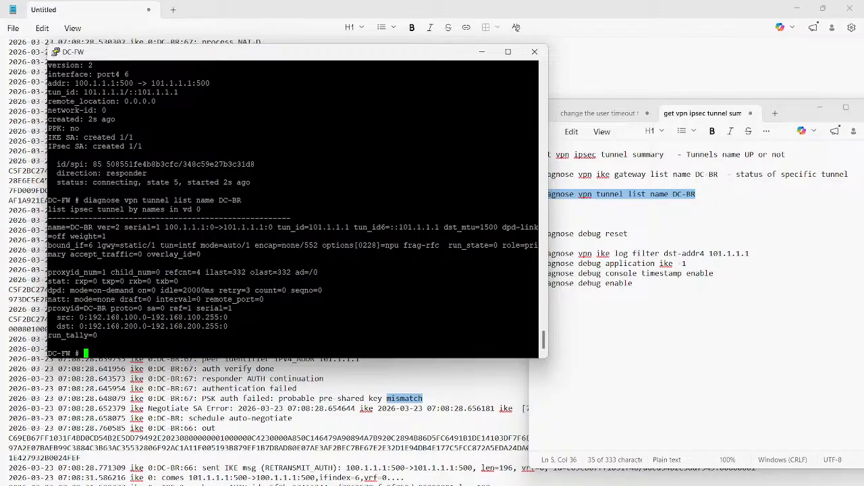
triple_click(149, 317)
double_click(162, 308)
click(565, 284)
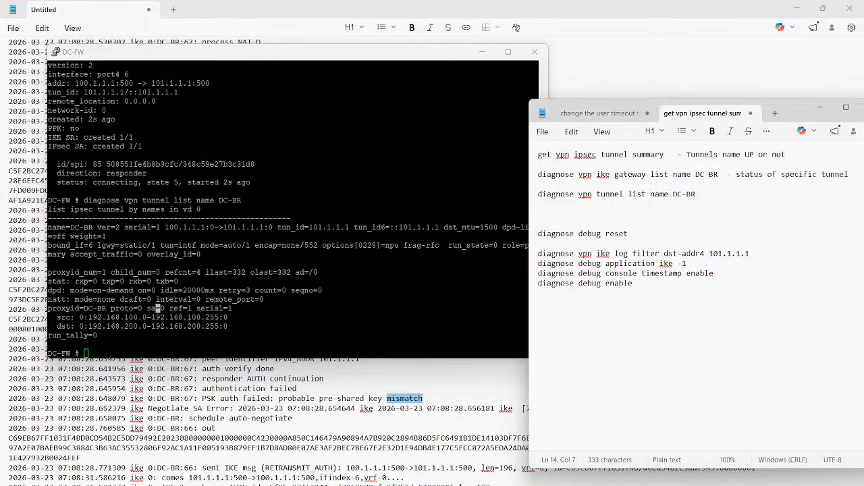
- Switch to BR-FW on BR-PC, enter a new pre-shared key for the BR-DC IPsec tunnel and save it
mouse_move(582, 485)
mouse_move(530, 478)
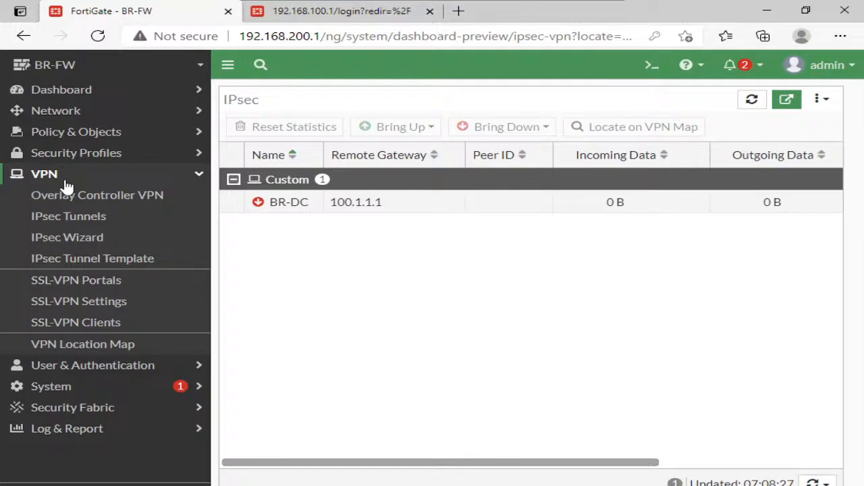
click(75, 217)
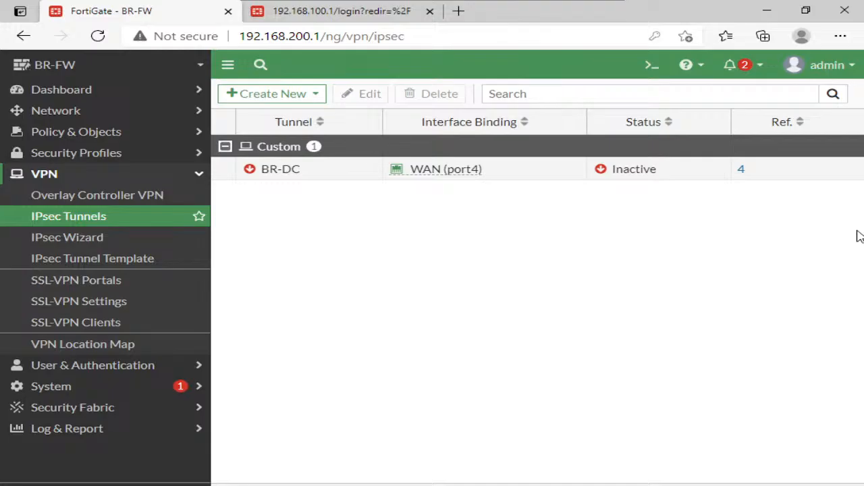
click(307, 173)
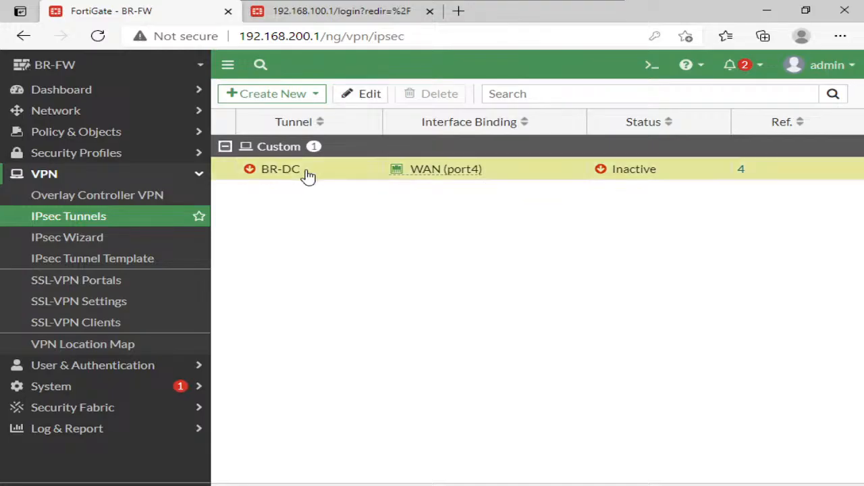
click(351, 99)
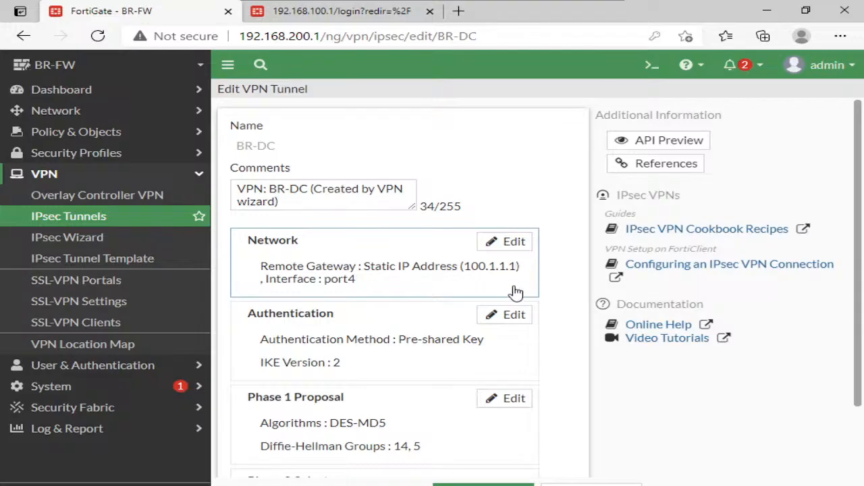
click(511, 316)
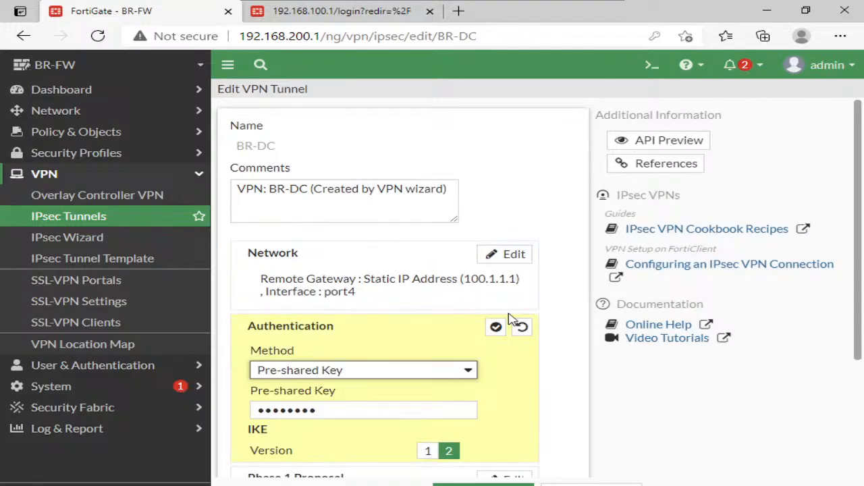
click(393, 410)
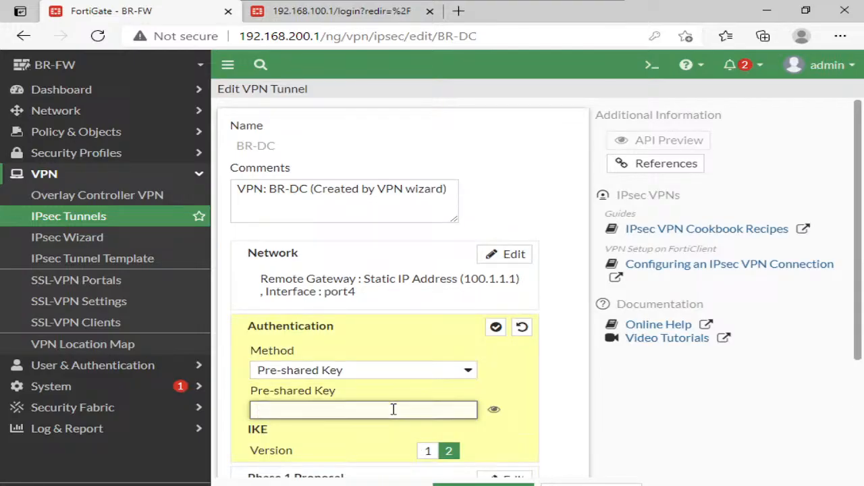
text(123456789)
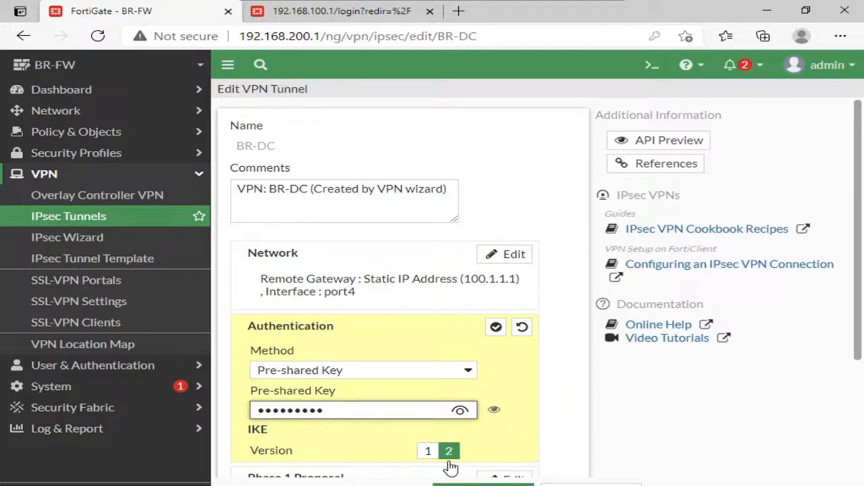
key(Return)
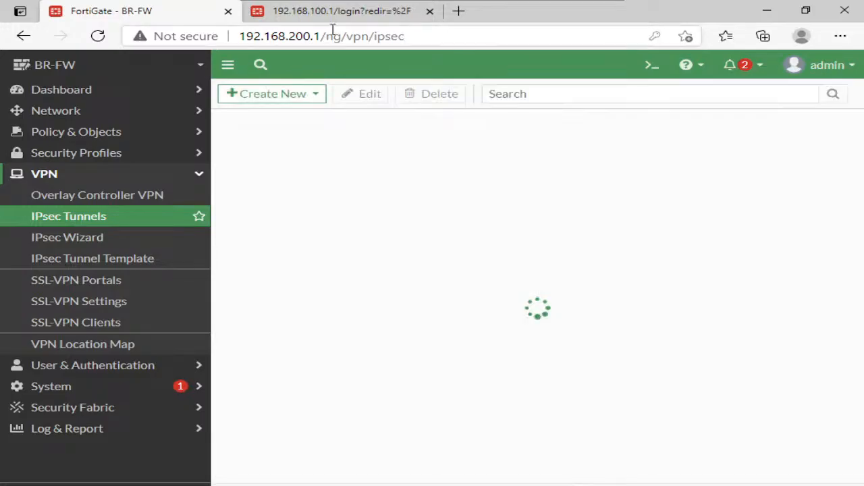
- Switch to DC-PC and log in to DC-FW at 192.168.100.1 with the administrator username and password
mouse_move(370, 2)
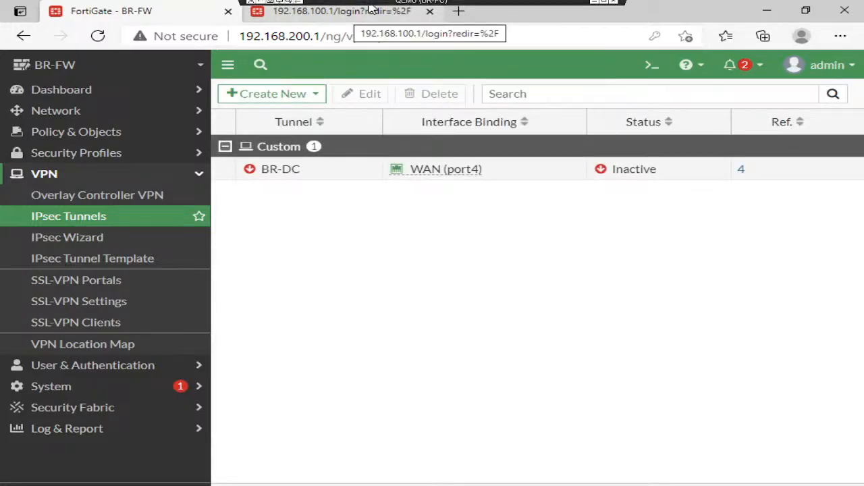
click(595, 5)
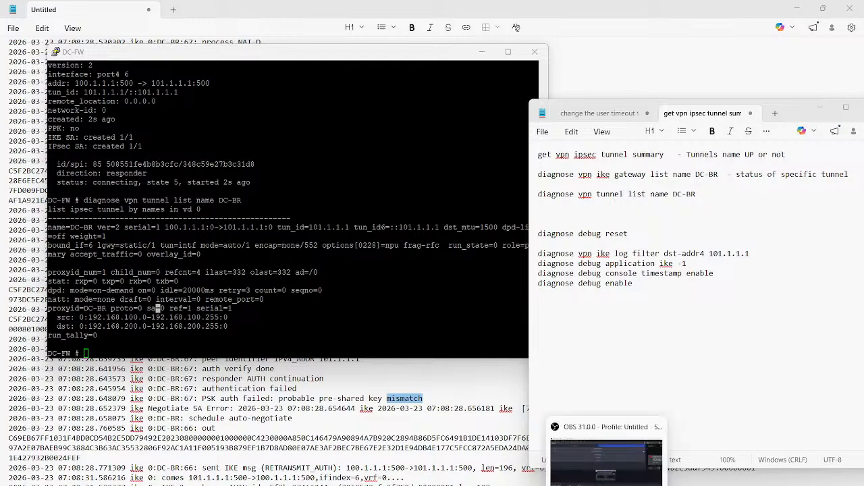
mouse_move(582, 484)
click(644, 454)
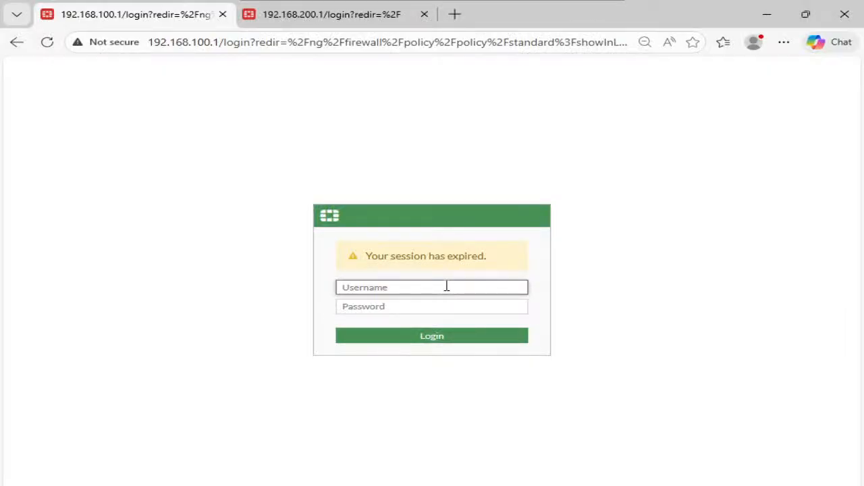
text(admin)
key(Tab)
text(admin)
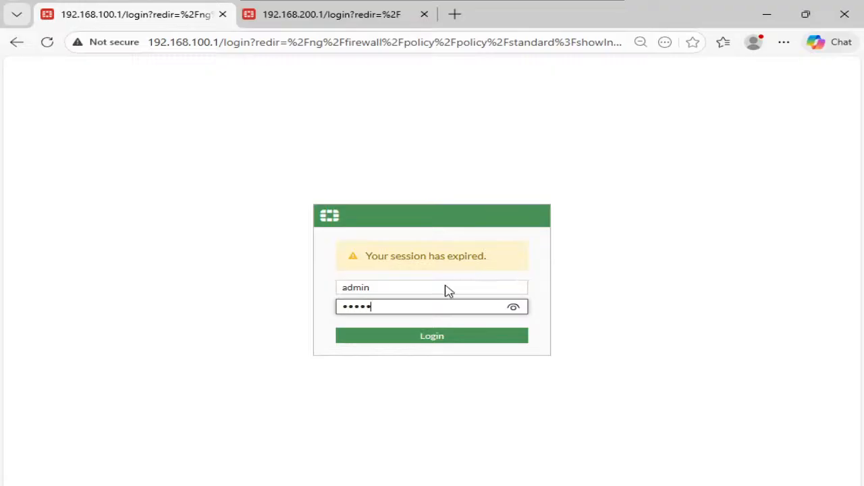
key(Return)
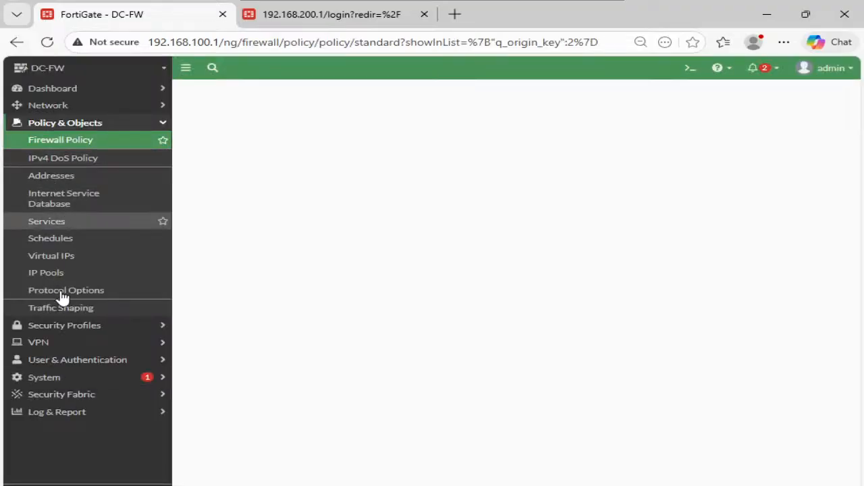
- Check the DC-BR tunnel's status in DC-FW's IPsec tunnel list and inspect its entry in the IPsec monitor
click(76, 345)
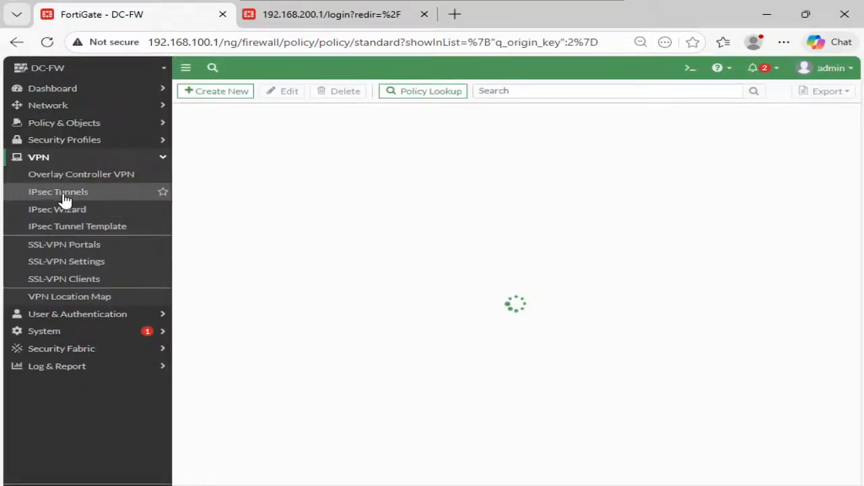
click(60, 194)
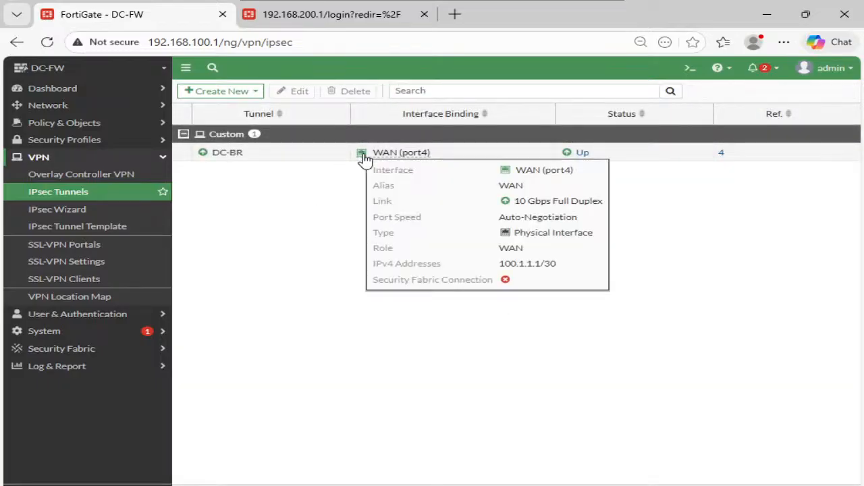
click(567, 154)
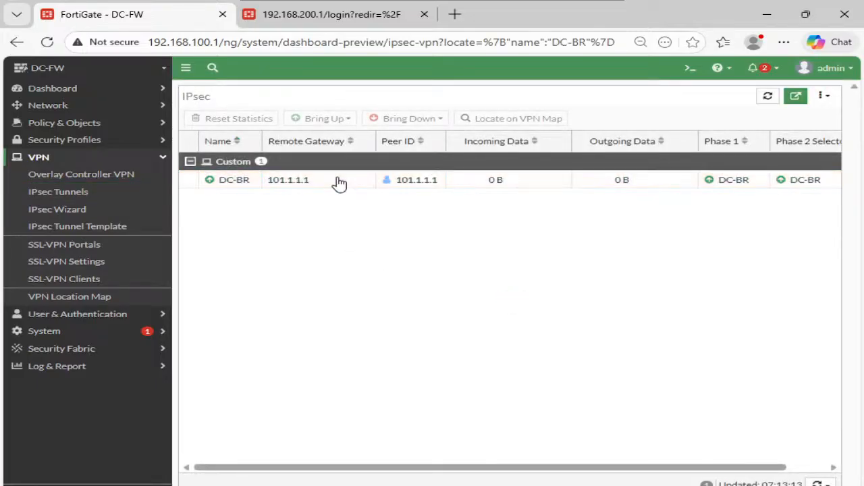
click(337, 181)
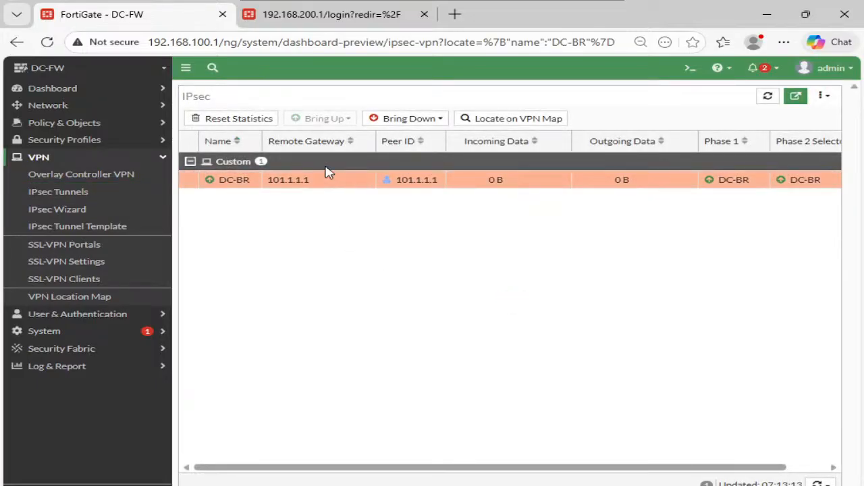
- Open the DC-BR IPsec tunnel on DC-FW for editing and expand the advanced settings of its Phase 2 selector
click(60, 191)
click(272, 154)
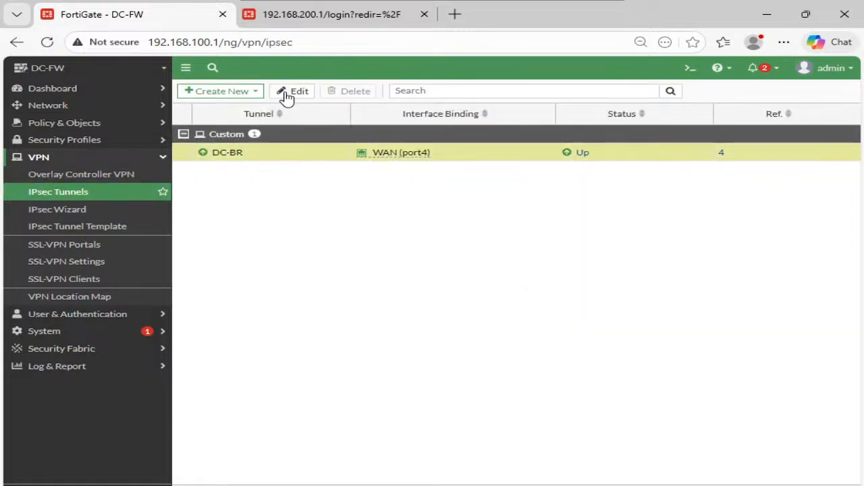
click(288, 94)
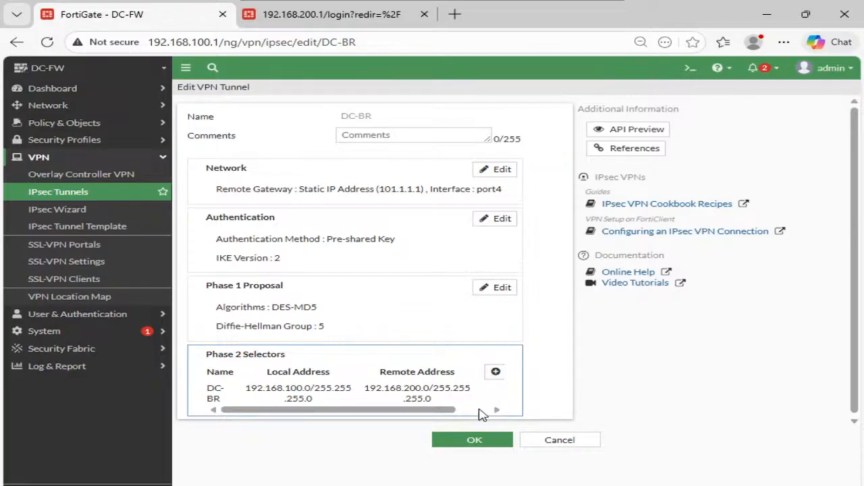
click(482, 412)
click(477, 397)
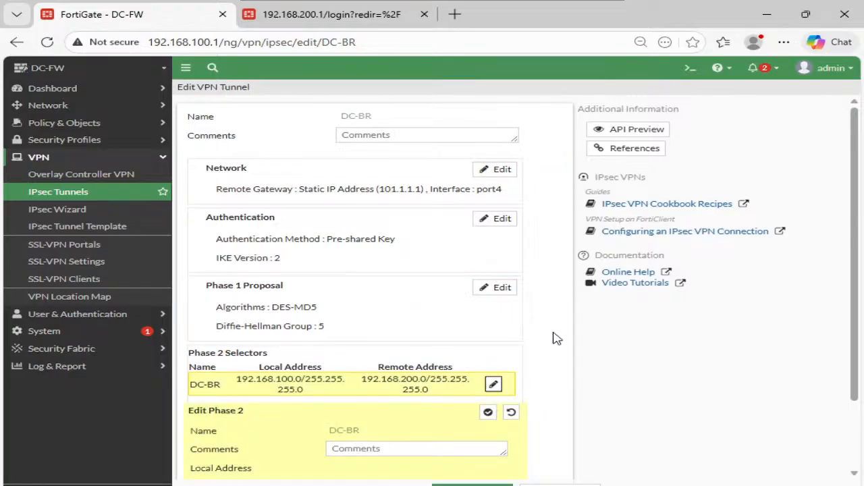
scroll(552, 337, down, 2)
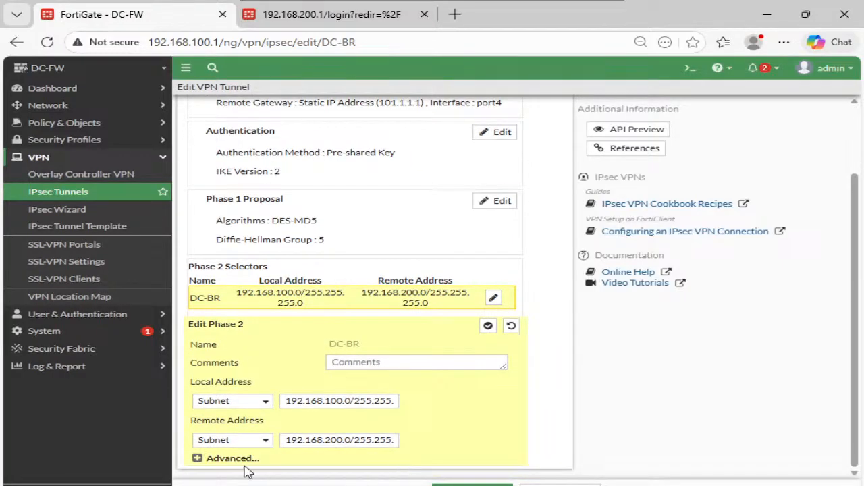
click(233, 458)
scroll(479, 376, down, 5)
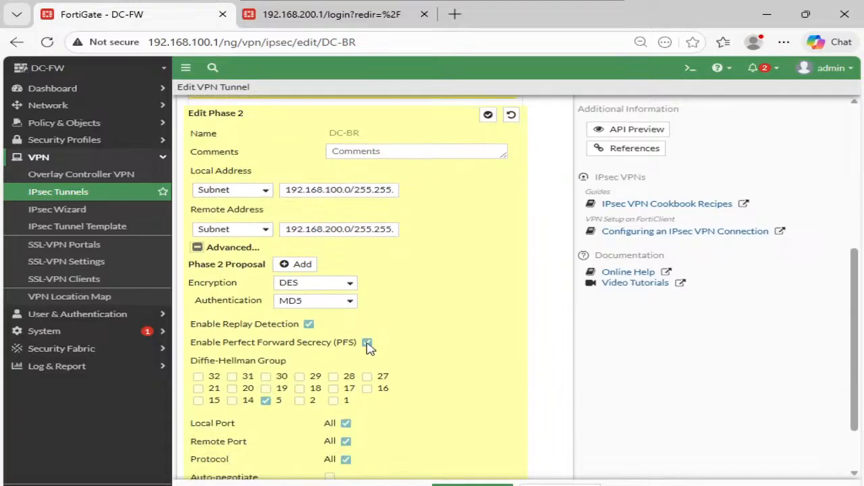
- Set the Phase 2 proposal's authentication to SHA1 for the DC-BR tunnel and save the tunnel
click(343, 303)
click(326, 338)
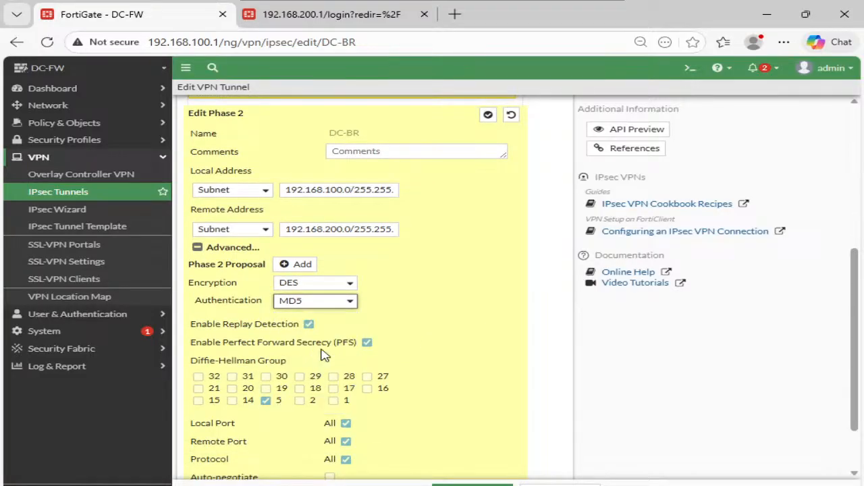
key(Down)
scroll(506, 318, down, 2)
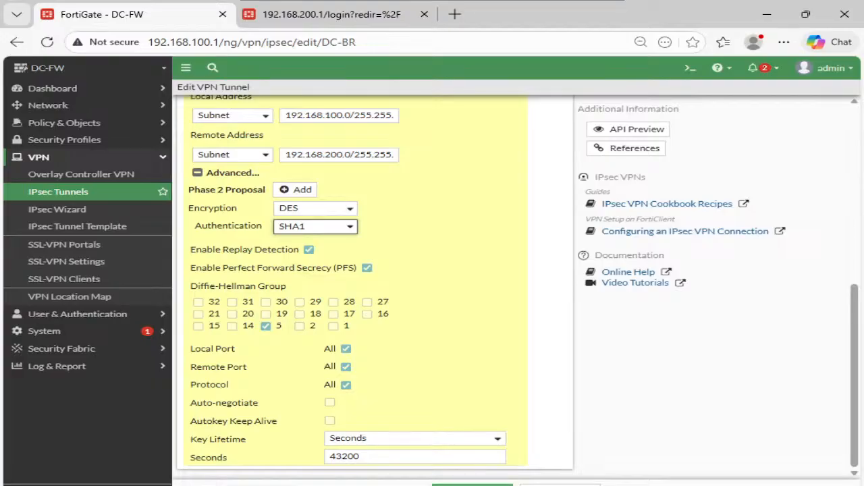
click(472, 485)
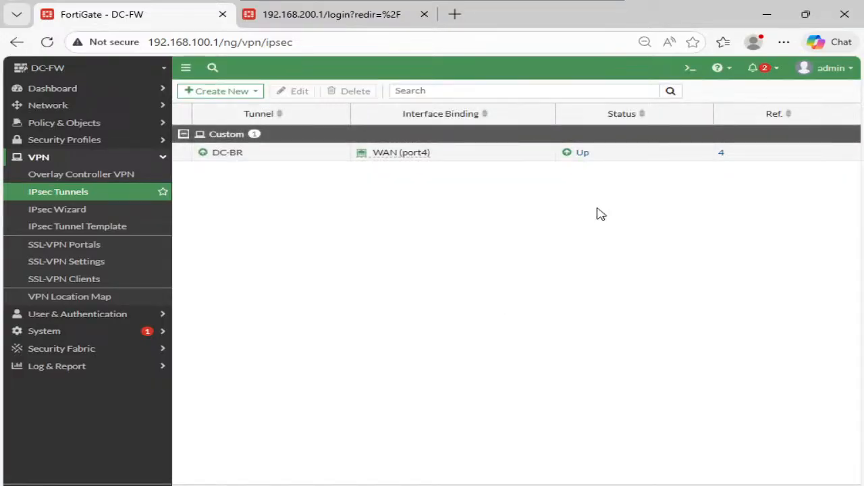
- Bring down all Phase 2 selectors of the DC-BR tunnel from the IPsec monitor and confirm
click(568, 155)
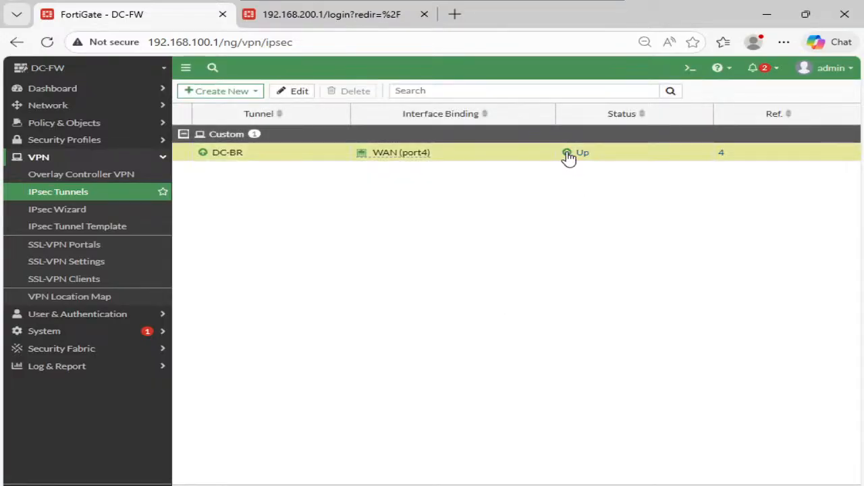
click(568, 154)
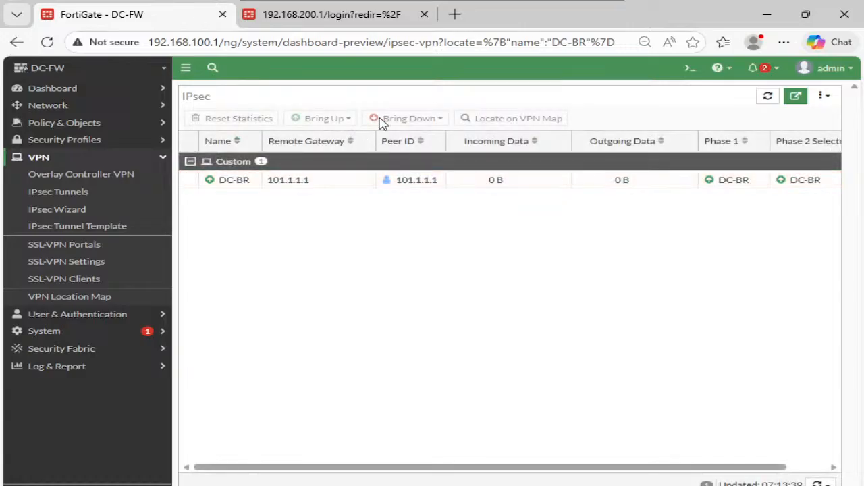
right_click(358, 180)
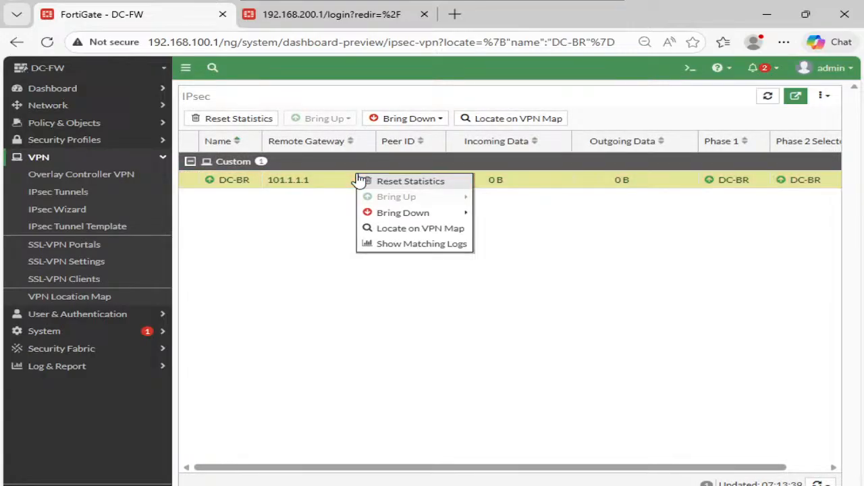
mouse_move(439, 215)
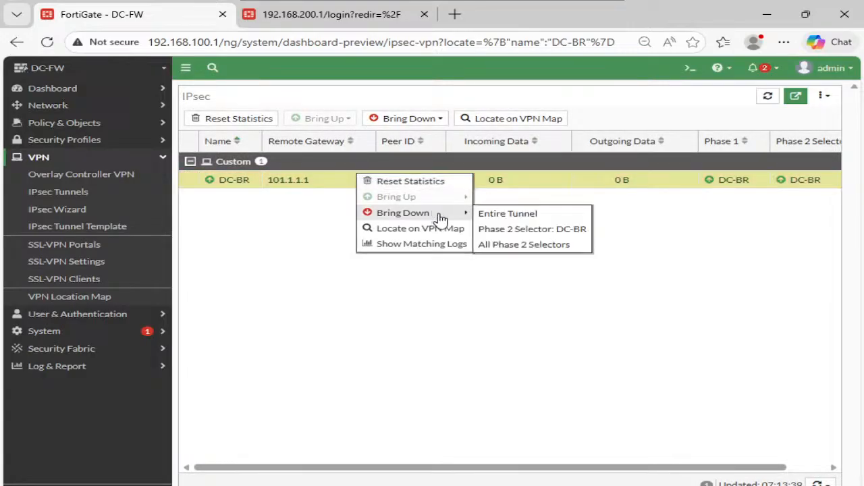
click(510, 247)
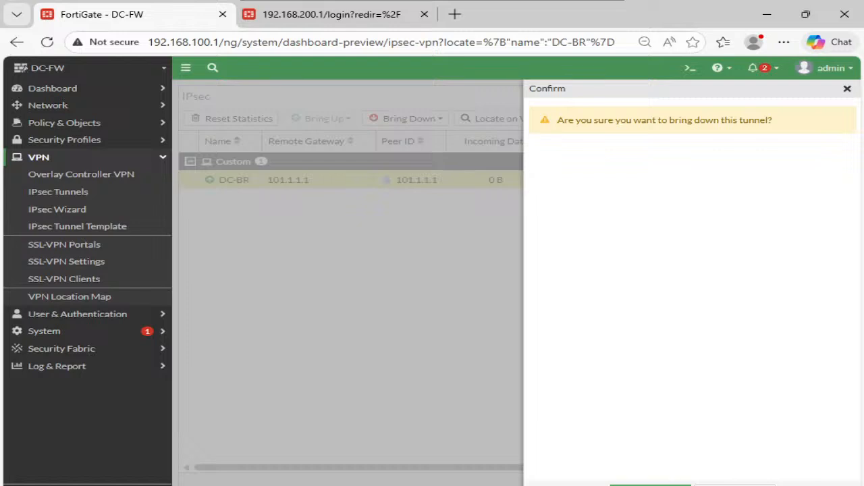
click(650, 485)
click(380, 181)
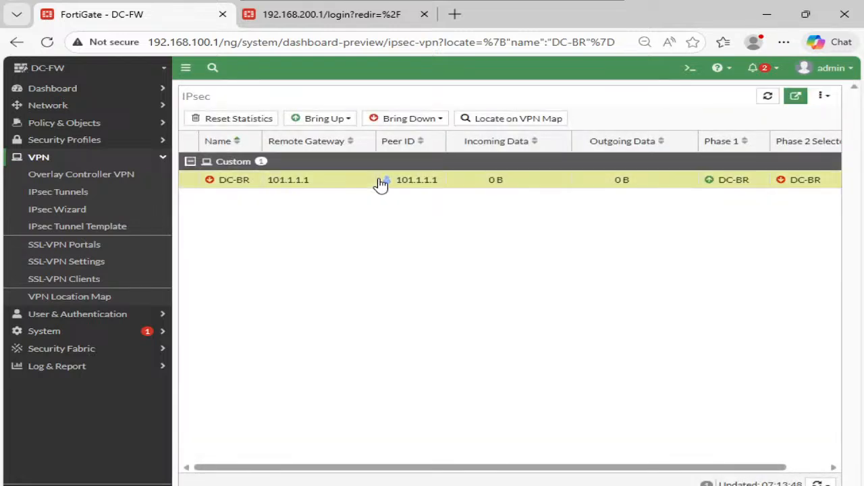
right_click(381, 182)
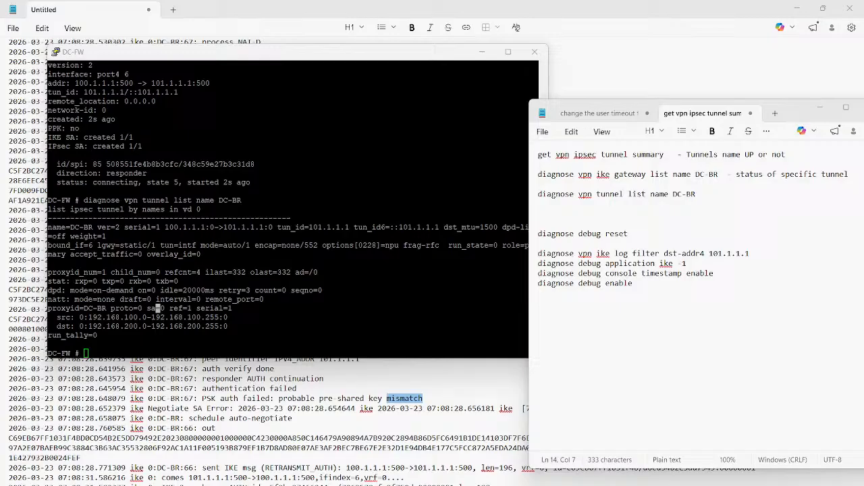
- Switch to the DC-FW terminal session and run "get vpn ipsec tunnel summary"
click(157, 308)
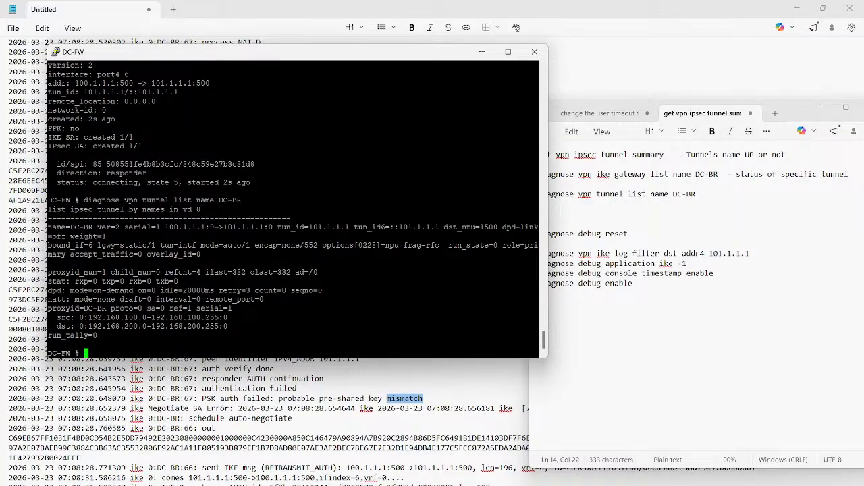
key(Return)
key(Return)
key(Up)
key(Up)
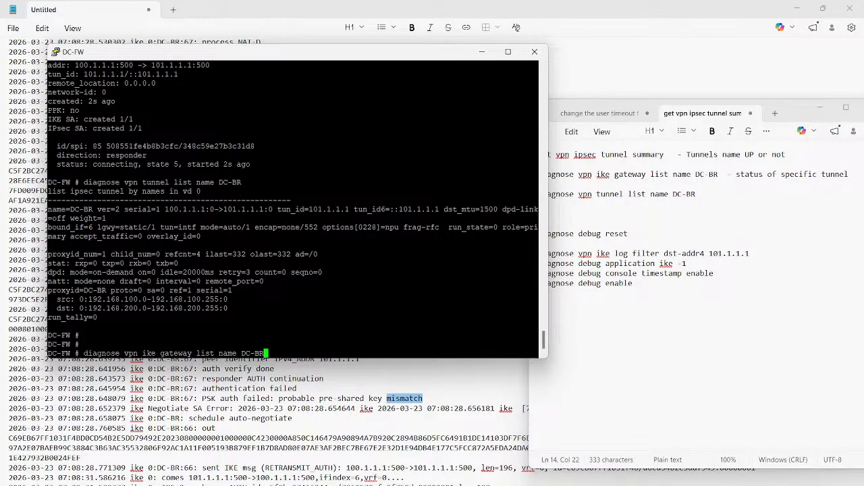
key(Up)
key(Return)
key(Return)
key(Return)
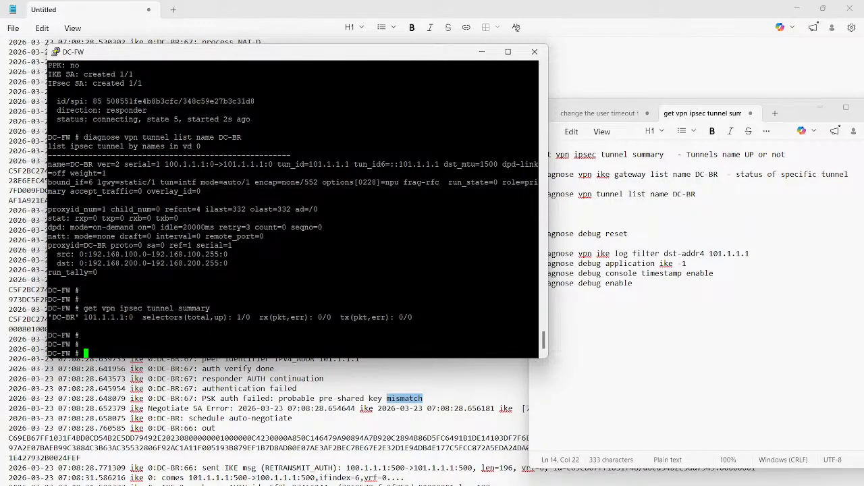
- Run "diagnose vpn ike gateway list name DC-BR" and check the status line of the IKE gateway
key(Up)
key(Up)
key(Up)
key(Return)
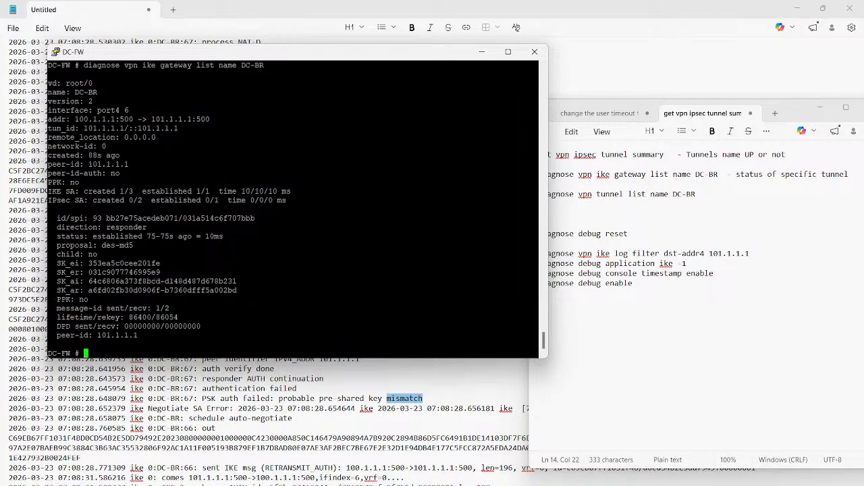
key(Return)
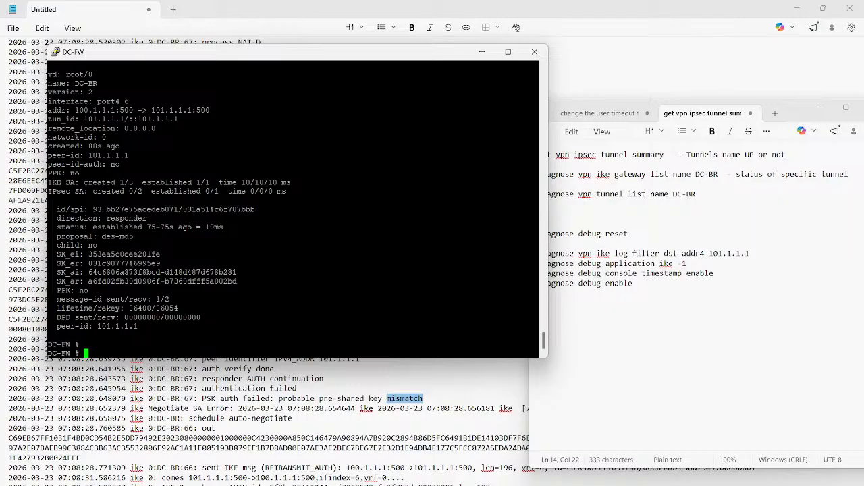
triple_click(117, 228)
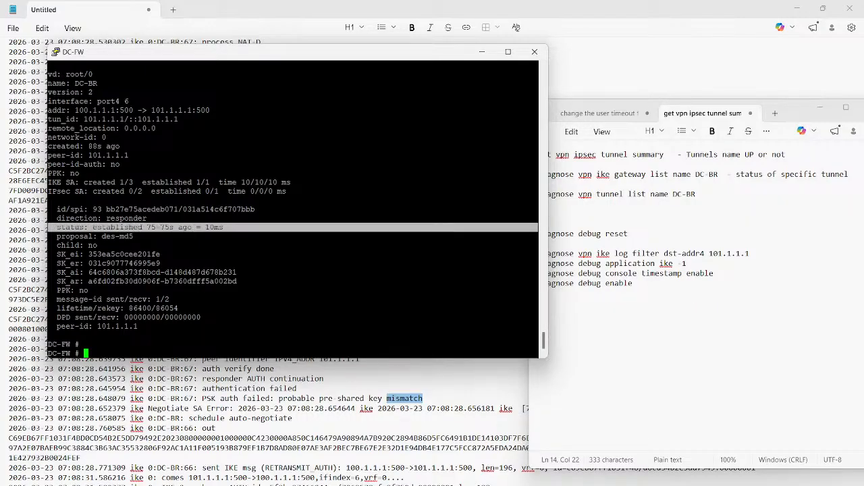
- Review the DC-BR selectors line in the earlier tunnel summary output and recall the summary command at the prompt
scroll(293, 202, up, 5)
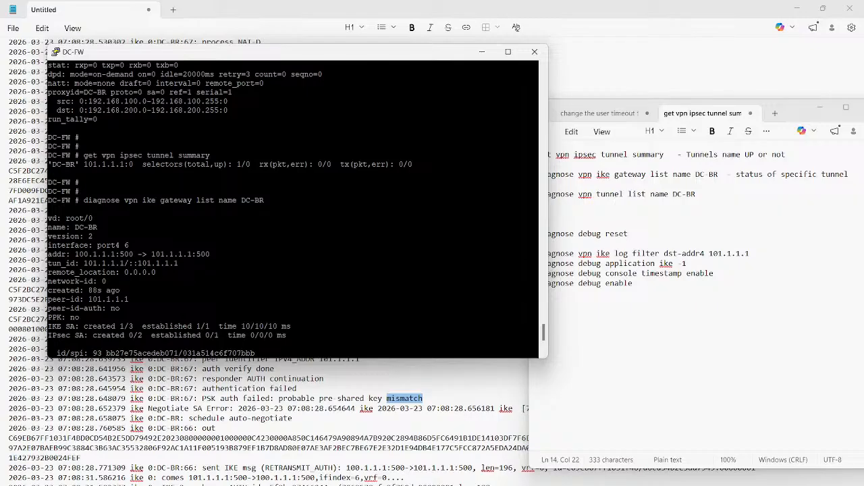
triple_click(270, 164)
click(270, 165)
scroll(293, 209, down, 6)
key(Up)
key(Up)
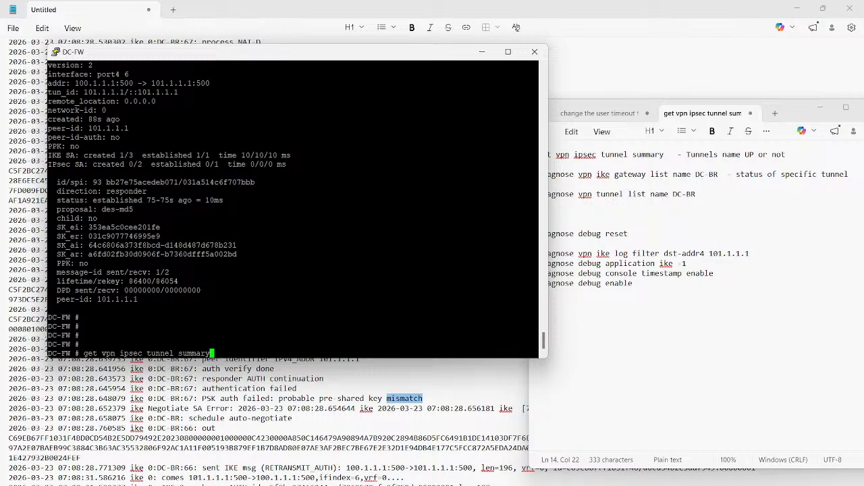
- Switch to the Notepad command notes and add the lines "Phase 1 - is UP - MGMT -" and "Phase 2 -" below the debug commands
key(alt+Tab)
key(Return)
key(Return)
text(Ph)
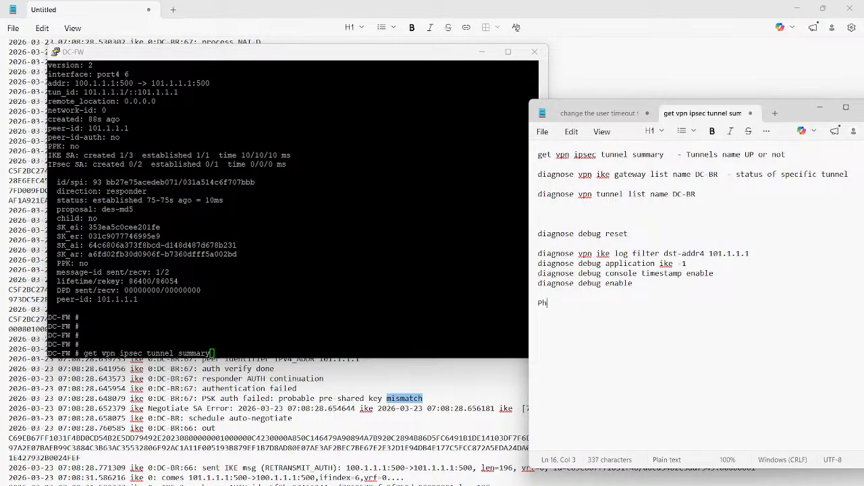
text(ase 1 - is )
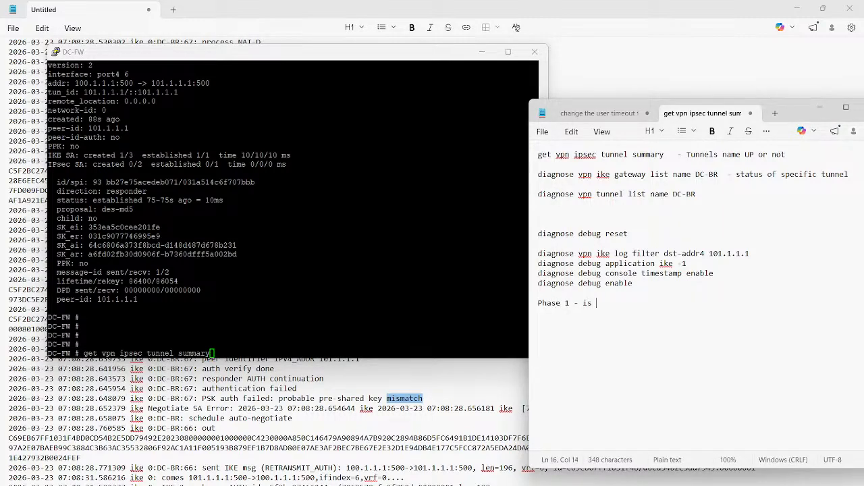
text(UP - MGMT )
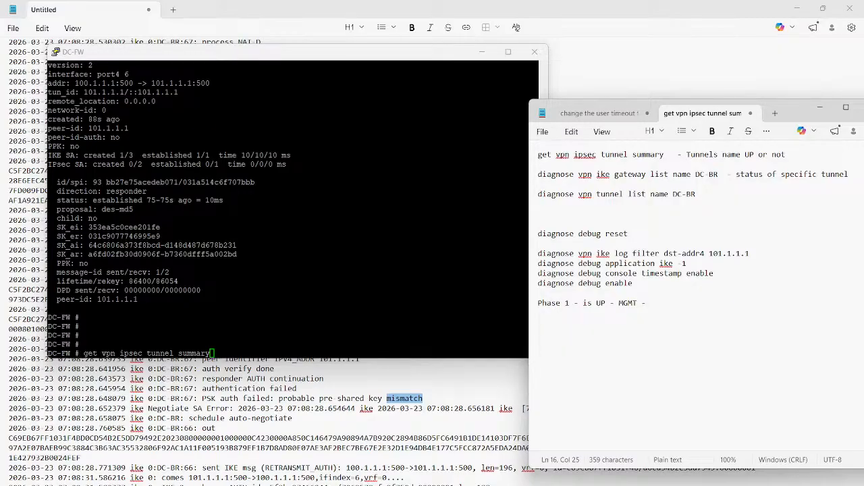
text(-)
key(Return)
key(Return)
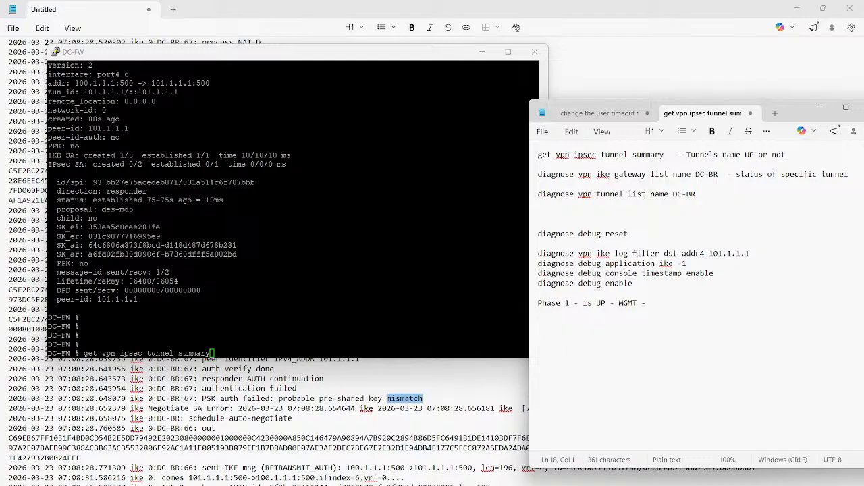
text(Phase 2 -)
- Return to the DC-FW terminal, run "diagnose vpn tunnel list name DC-BR" and examine the proxyid_num line
key(alt+Tab)
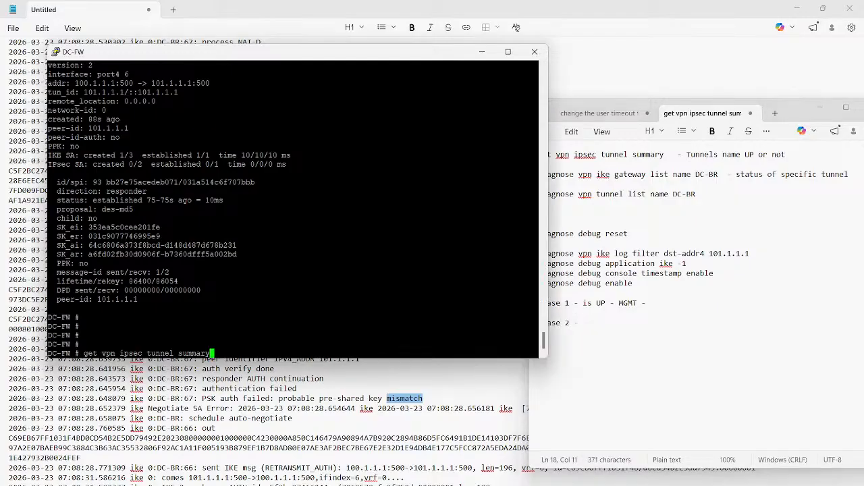
key(Up)
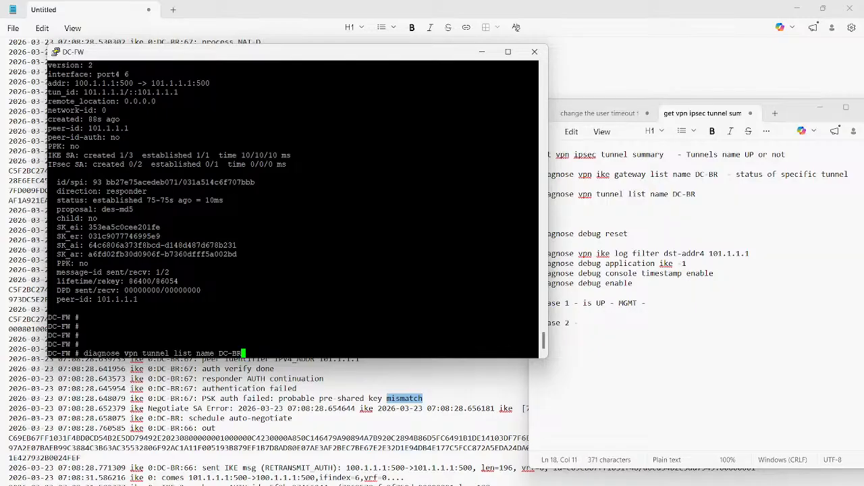
key(Return)
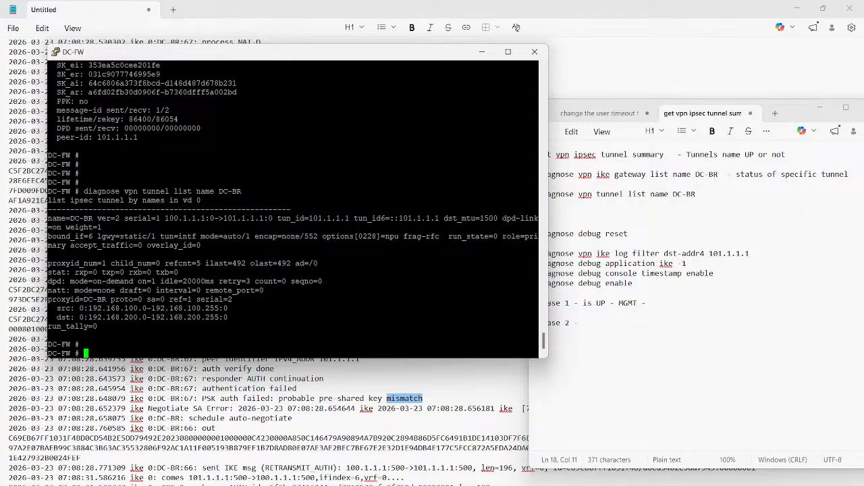
triple_click(182, 263)
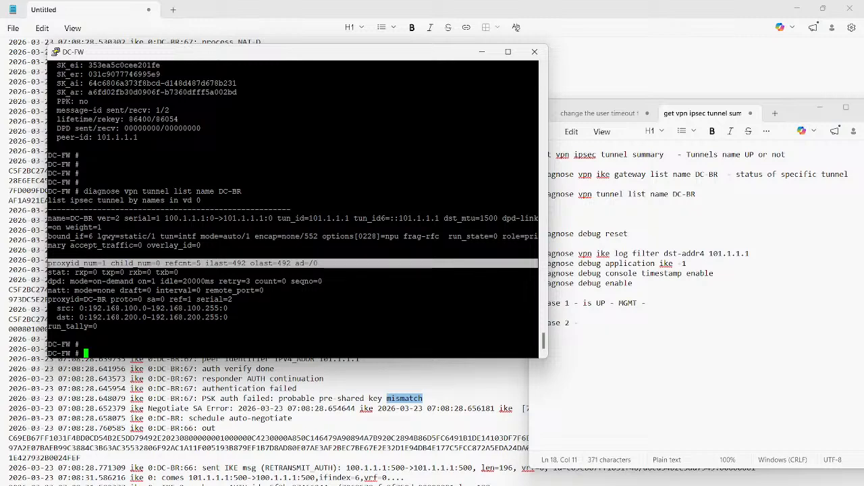
click(183, 265)
- Rerun "diagnose vpn tunnel list name DC-BR" to refresh the tunnel details
key(Return)
key(Up)
key(Return)
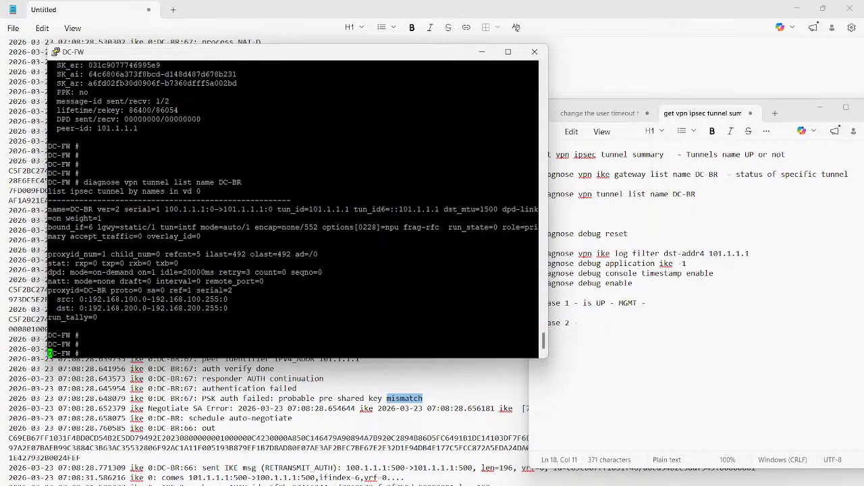
key(Return)
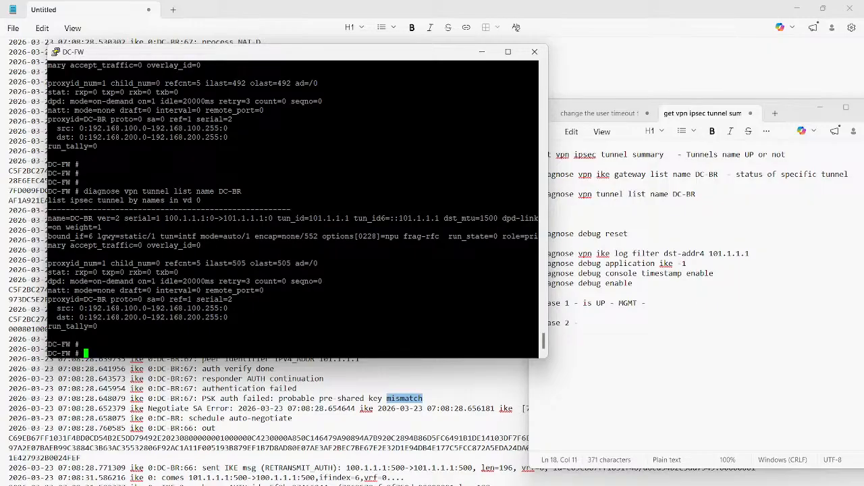
- Copy the debug commands from "diagnose debug reset" through "diagnose debug enable" from the notes and run them in the DC-FW terminal
key(alt+Tab)
drag(539, 293, 538, 224)
key(ctrl+c)
key(alt+Tab)
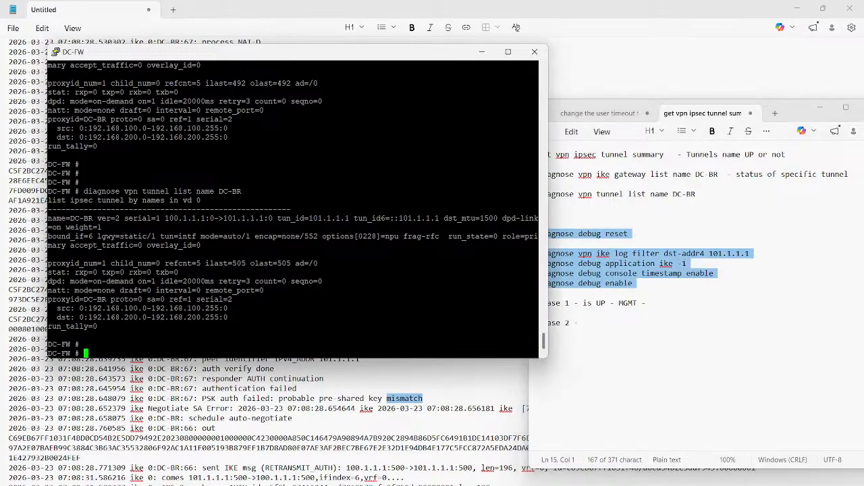
key(Return)
key(Return)
key(Return)
key(Return)
key(Return)
key(Return)
key(Return)
key(Return)
key(Return)
key(Return)
key(Return)
key(Return)
key(Return)
key(Return)
key(shift+Insert)
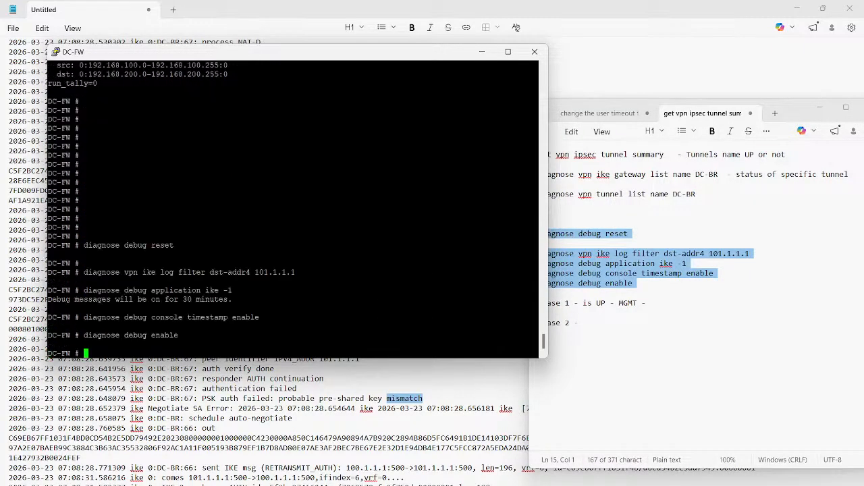
key(Return)
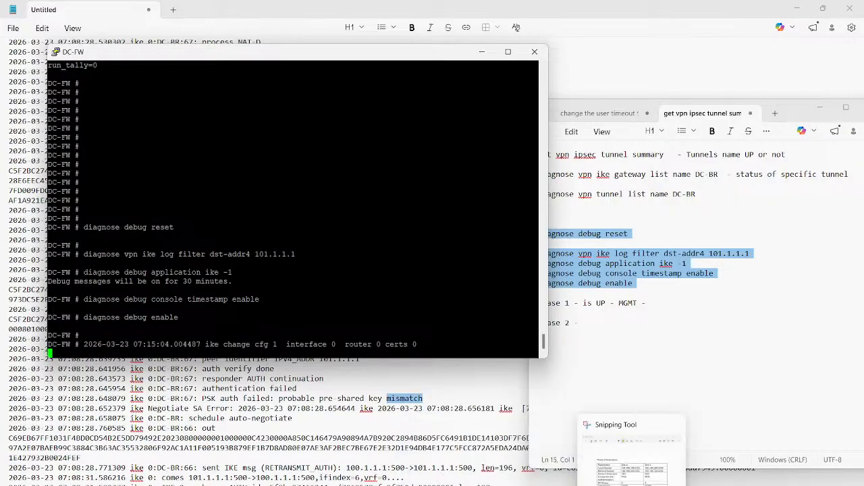
- Switch to the DC-FW web interface, bring up the DC-BR tunnel, and return to the terminal to check the IKE debug output
mouse_move(582, 484)
click(645, 455)
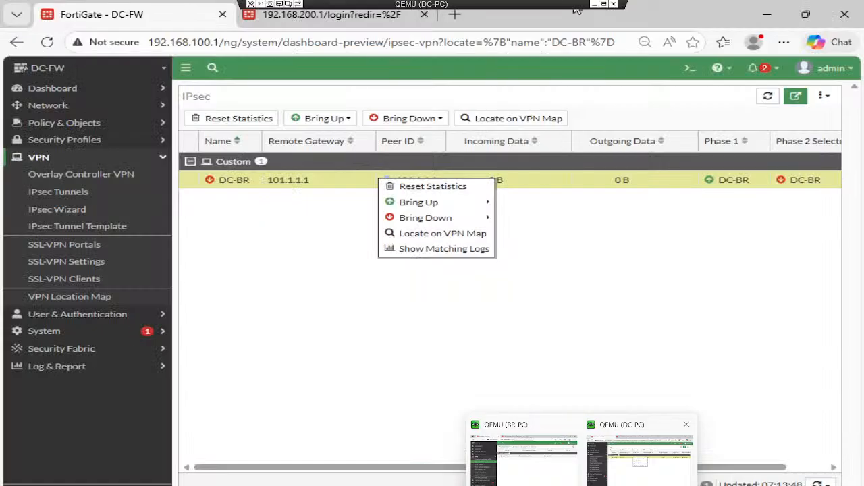
click(322, 185)
click(342, 120)
click(351, 151)
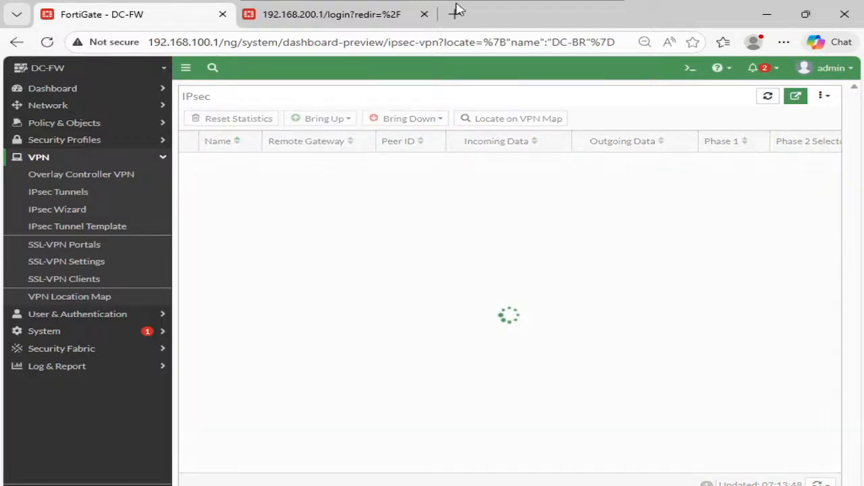
click(594, 5)
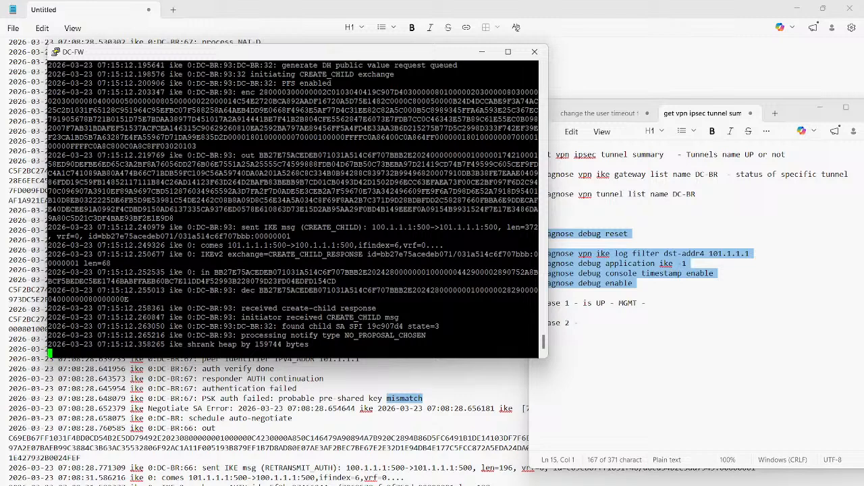
scroll(294, 209, up, 11)
scroll(293, 210, down, 11)
- Return to the DC-FW IPsec monitor and bring up all Phase 2 selectors of the DC-BR tunnel again
mouse_move(581, 485)
click(641, 454)
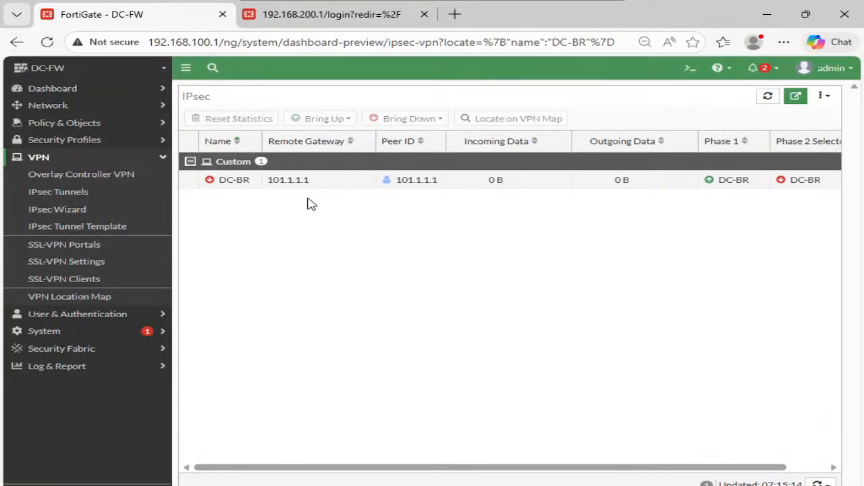
click(289, 182)
right_click(288, 179)
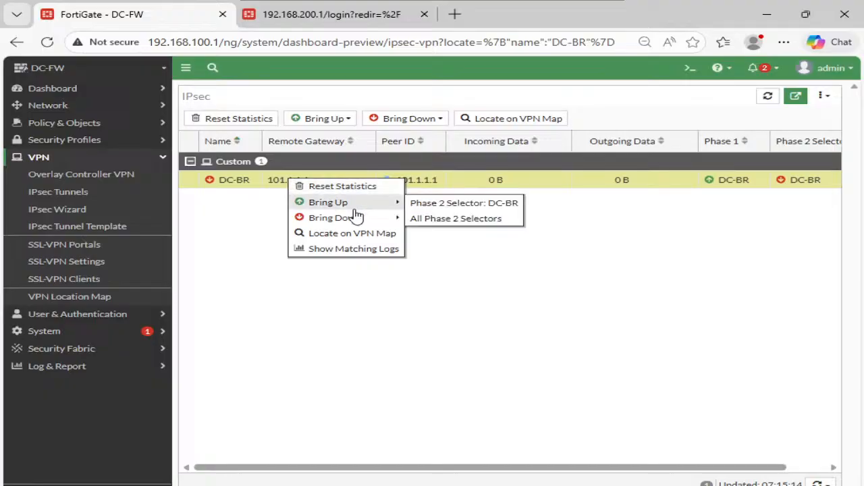
click(451, 219)
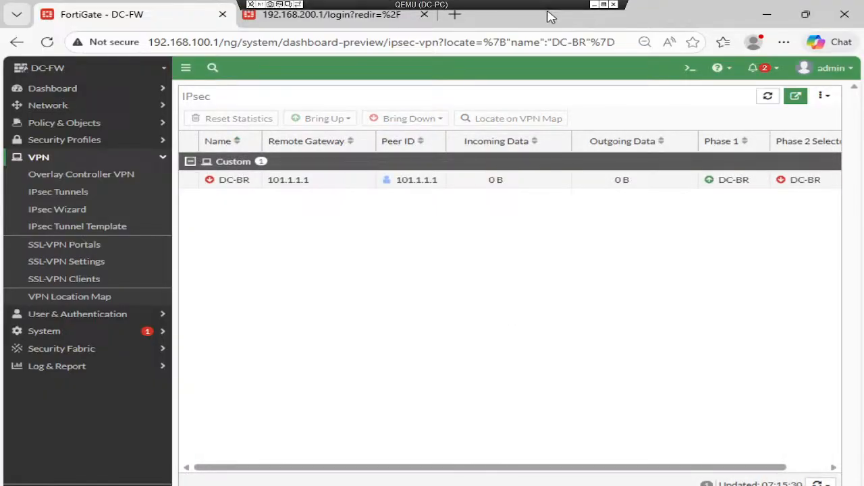
click(433, 140)
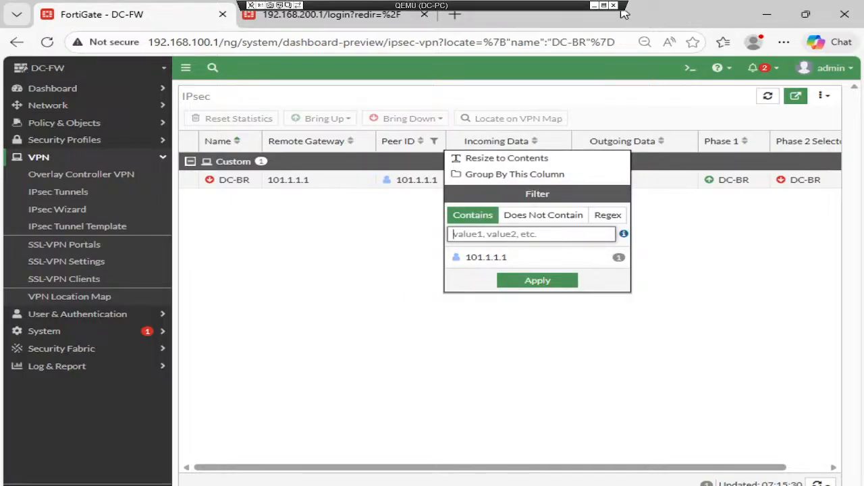
click(595, 2)
- Copy the new IKE debug output from the DC-FW terminal and paste it into a new tab of the Notepad log window
scroll(293, 209, up, 10)
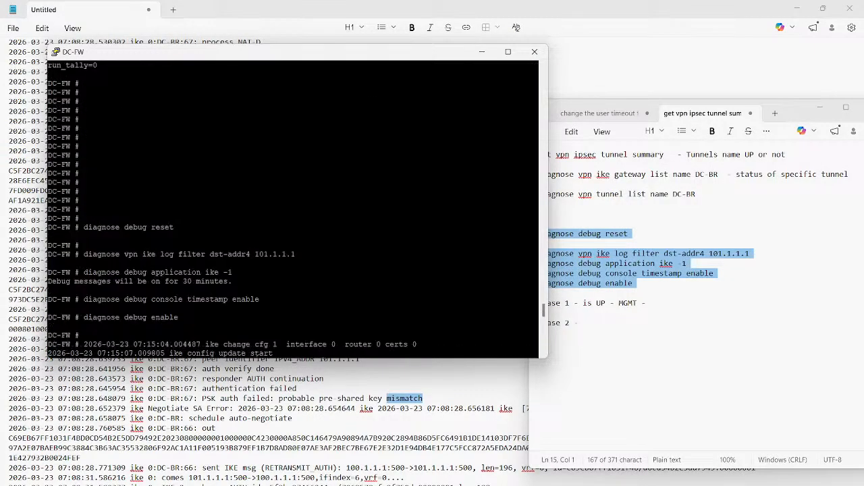
scroll(293, 210, down, 5)
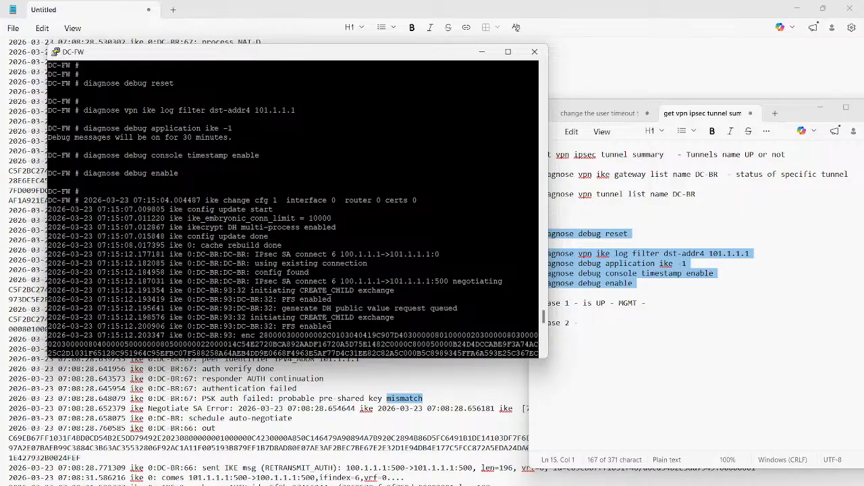
scroll(293, 210, down, 10)
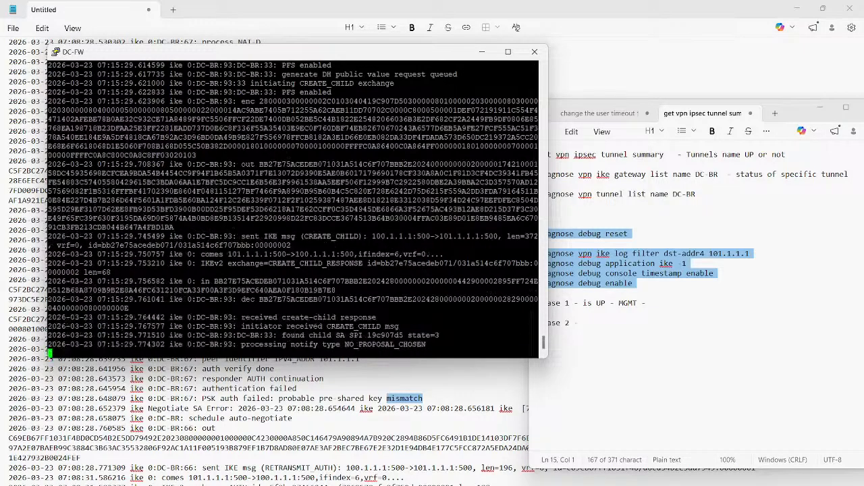
drag(48, 65, 432, 346)
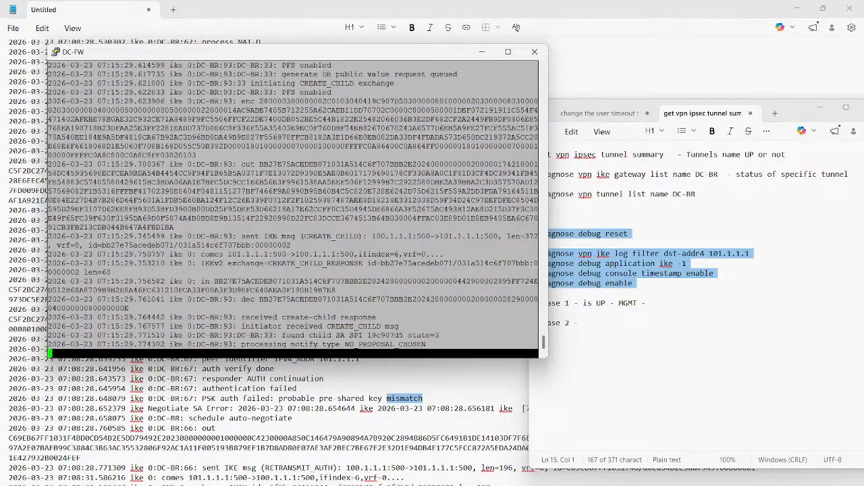
key(Return)
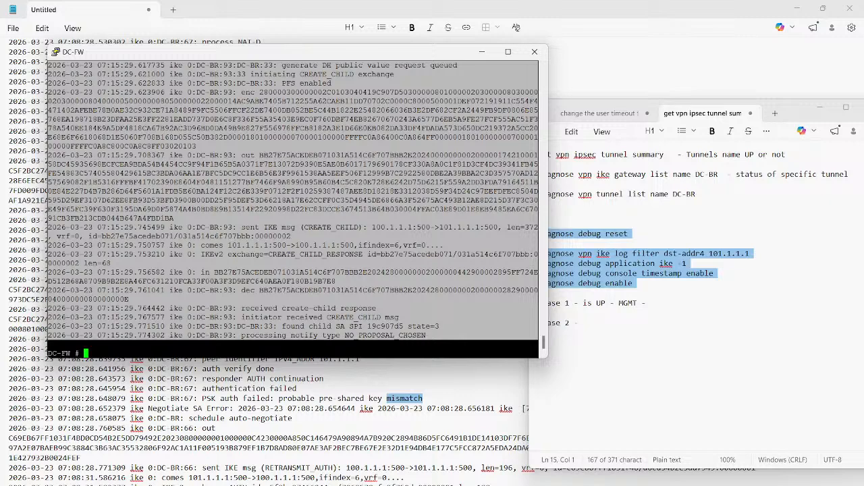
click(585, 324)
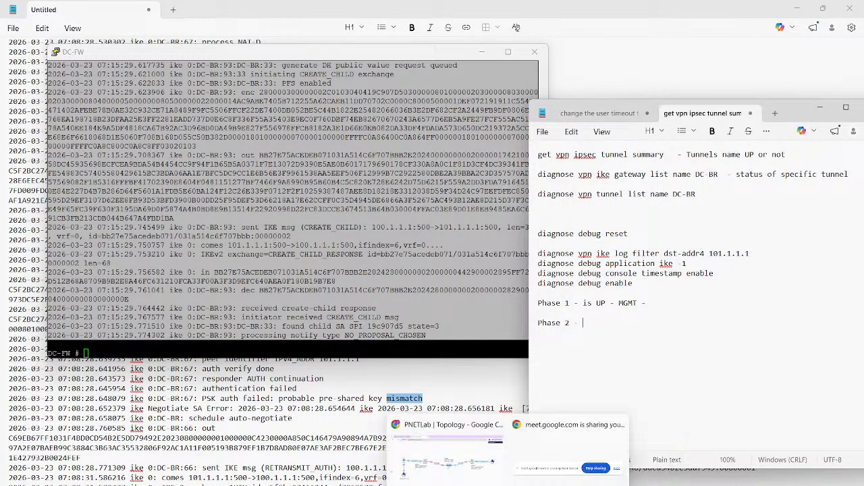
mouse_move(434, 484)
click(506, 453)
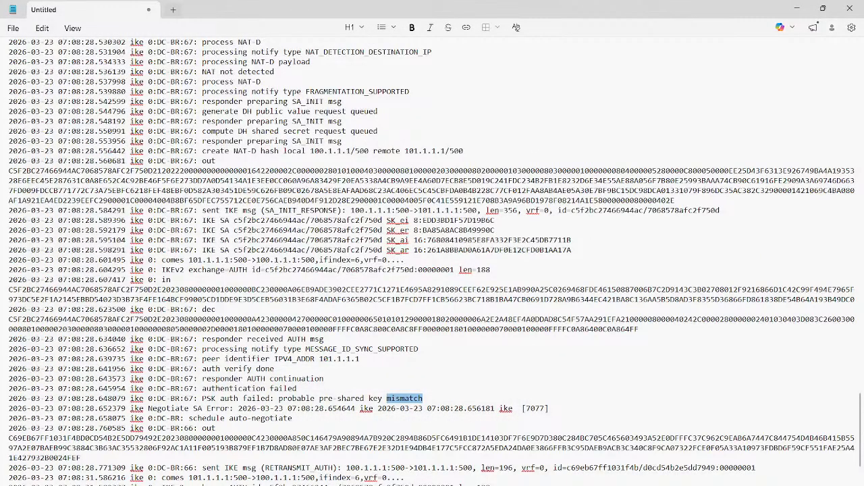
click(173, 10)
key(ctrl+v)
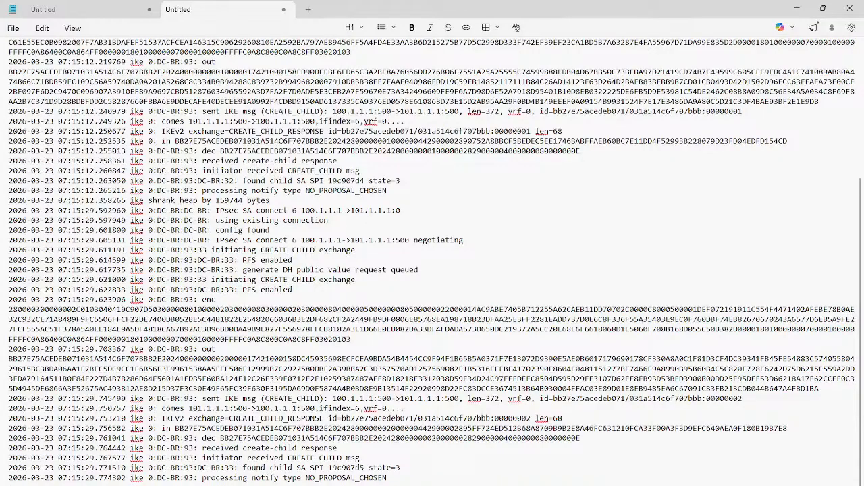
- Examine the start of the pasted log, from the IPsec SA connect line through the "initiating CREATE_CHILD exchange" line
scroll(432, 262, up, 6)
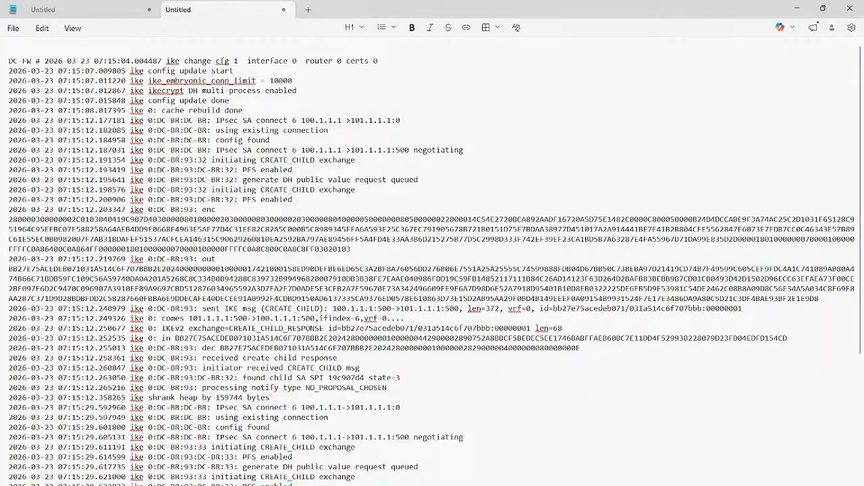
triple_click(275, 190)
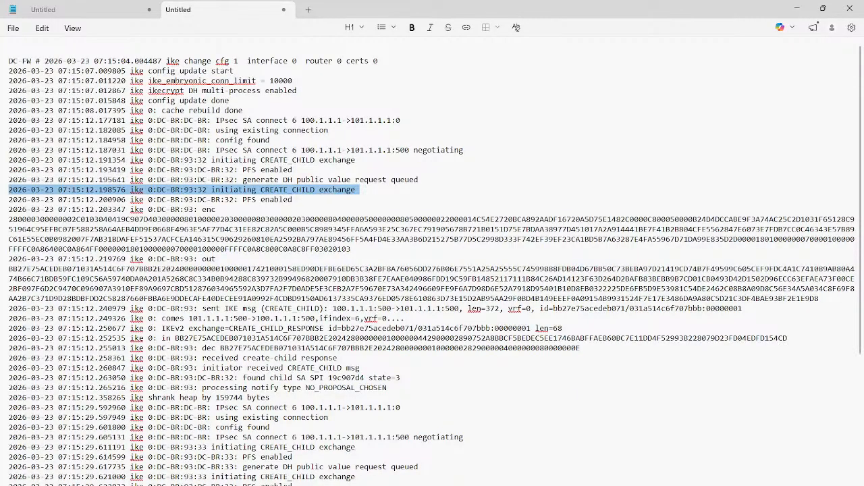
click(274, 121)
triple_click(274, 120)
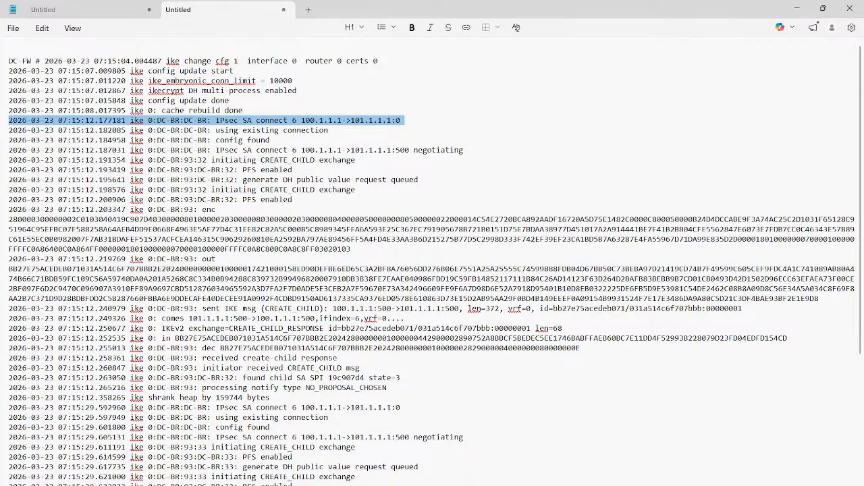
triple_click(274, 131)
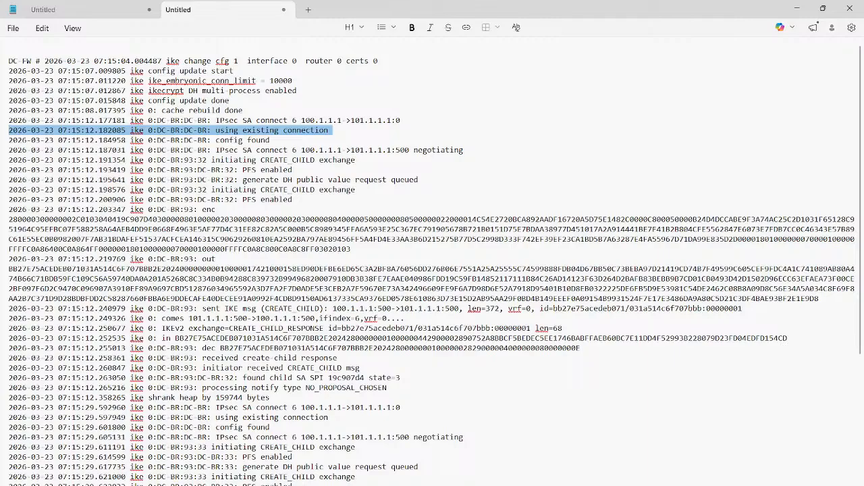
triple_click(247, 150)
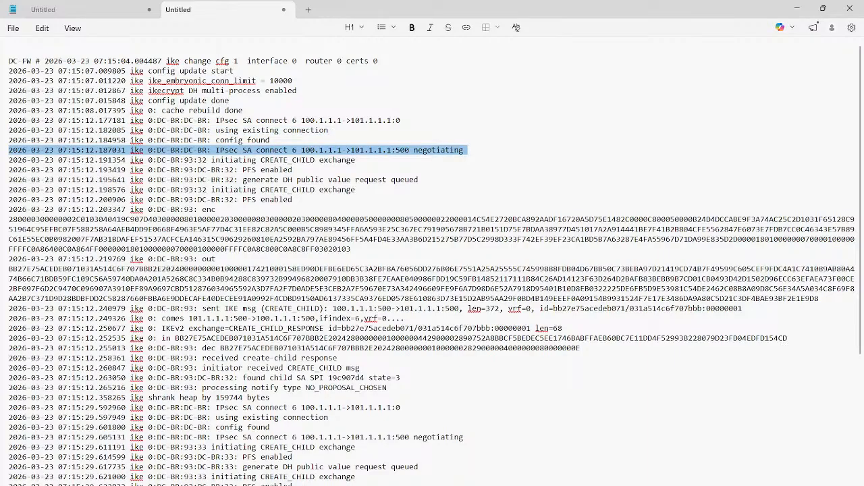
triple_click(275, 171)
triple_click(276, 180)
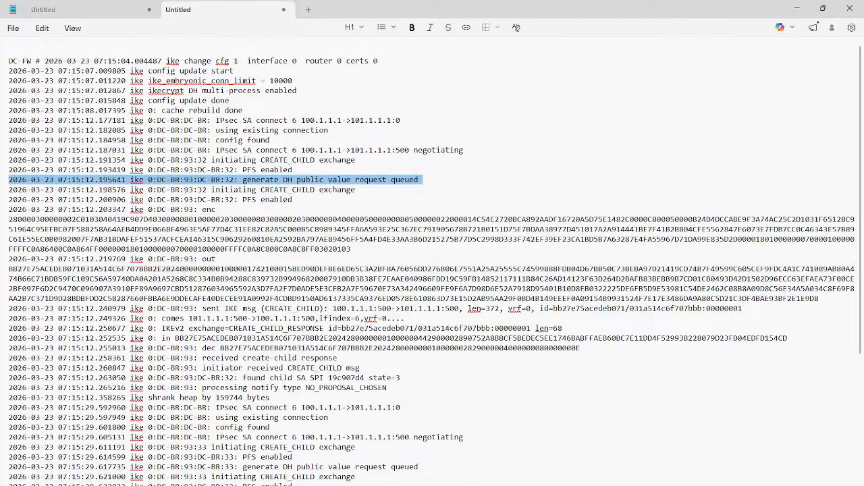
triple_click(247, 189)
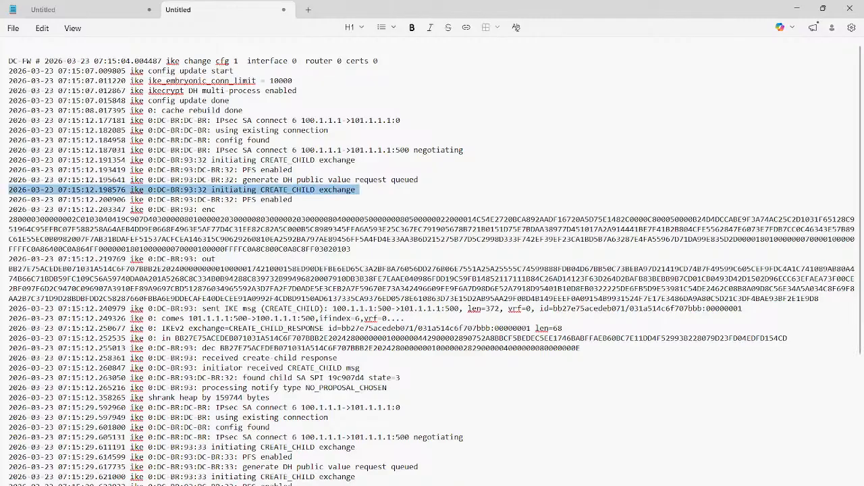
double_click(235, 190)
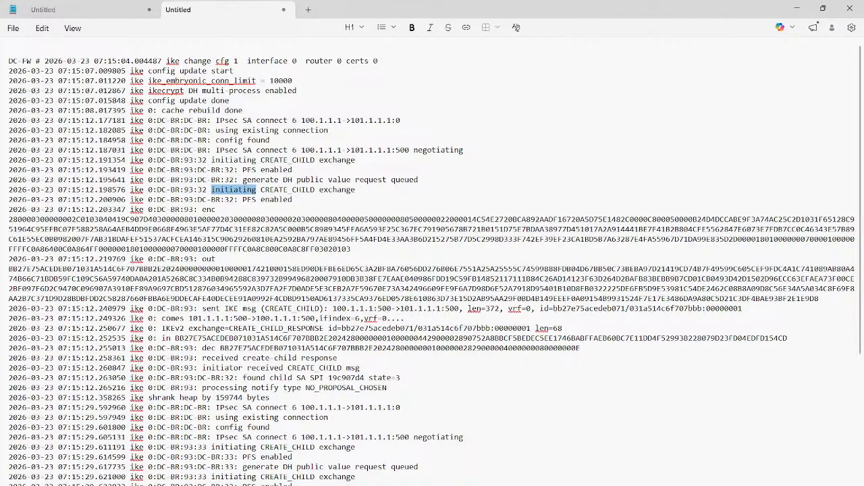
- Read on through the pasted log to the CREATE_CHILD response and notify type lines of both negotiation attempts
click(224, 318)
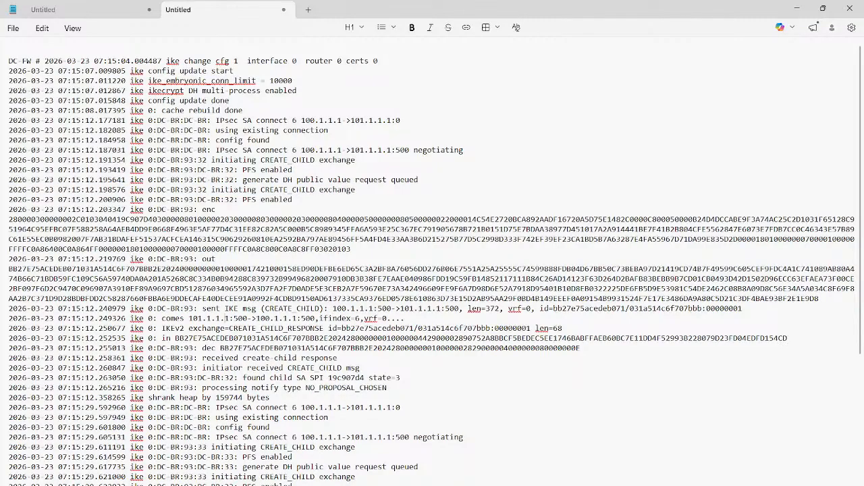
scroll(432, 261, down, 5)
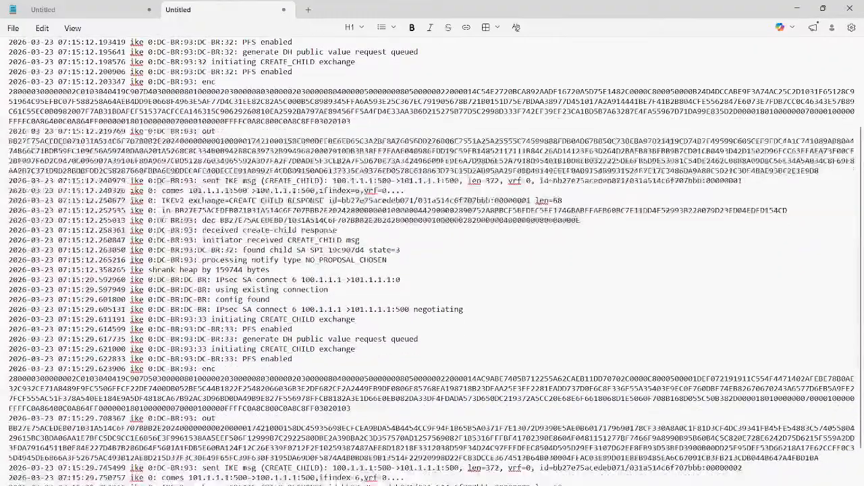
scroll(432, 261, down, 1)
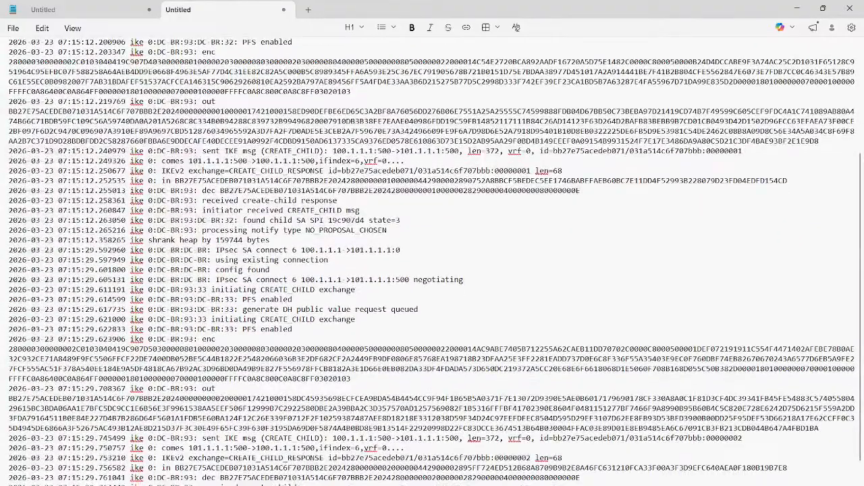
scroll(432, 261, down, 1)
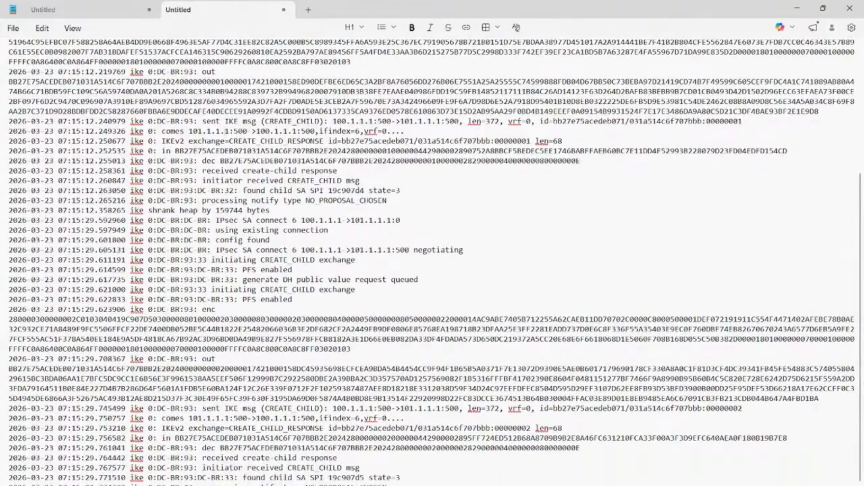
scroll(432, 261, down, 1)
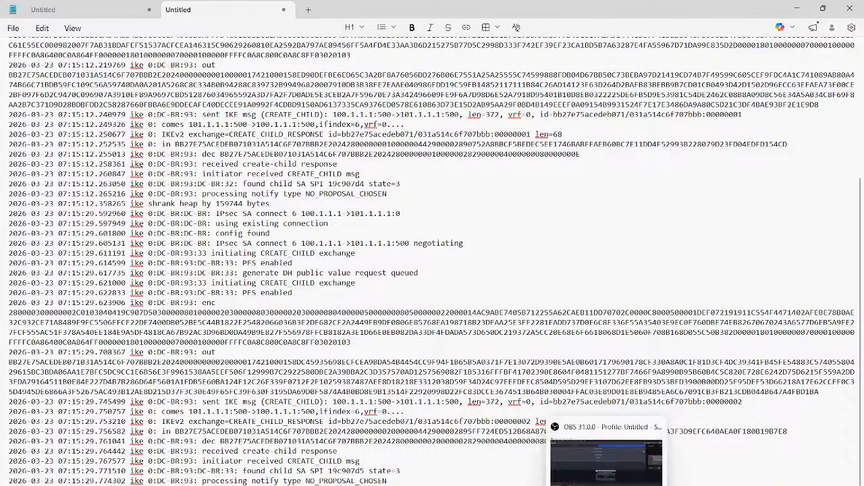
- Switch to the BR-FW web interface, open the IPsec monitor from the BR-DC tunnel's status, and bring up the tunnel
mouse_move(583, 485)
click(526, 458)
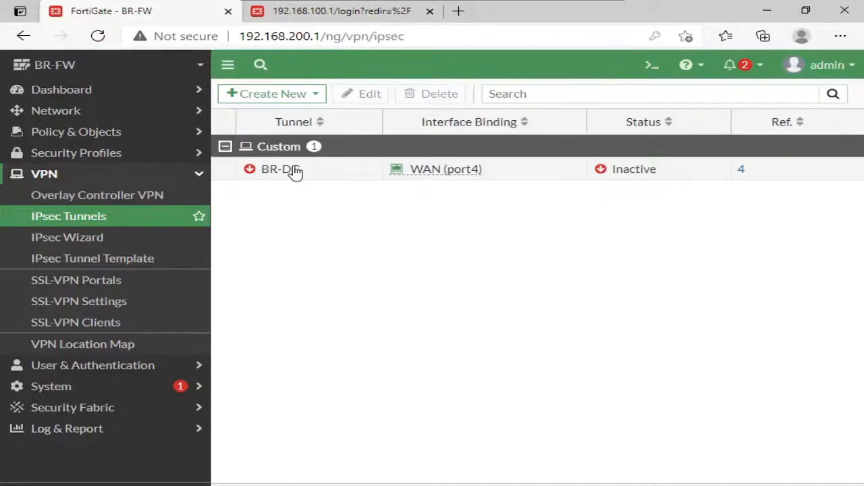
click(600, 171)
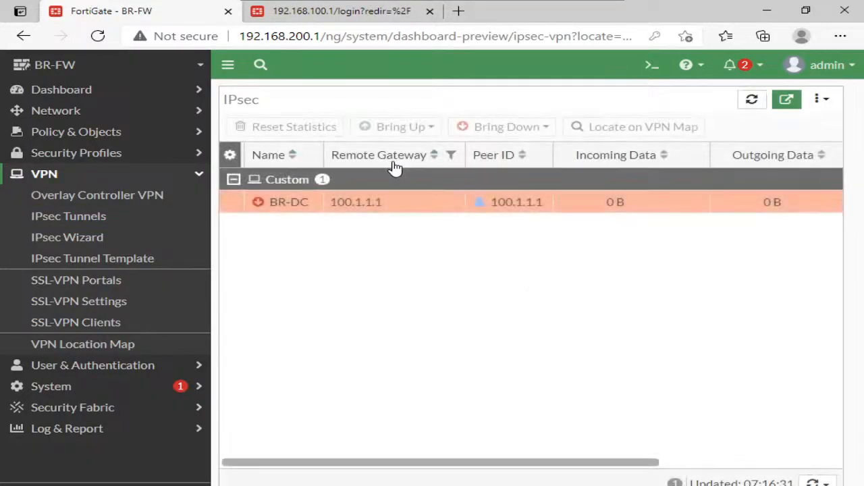
click(415, 201)
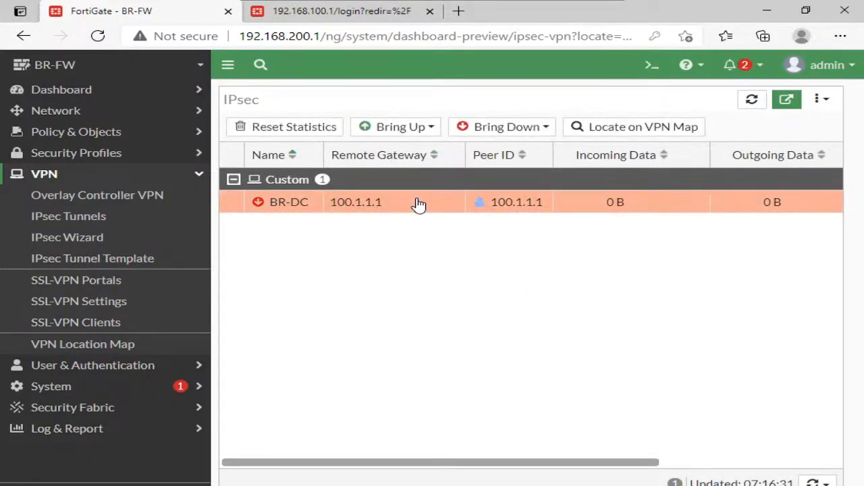
click(414, 128)
click(428, 166)
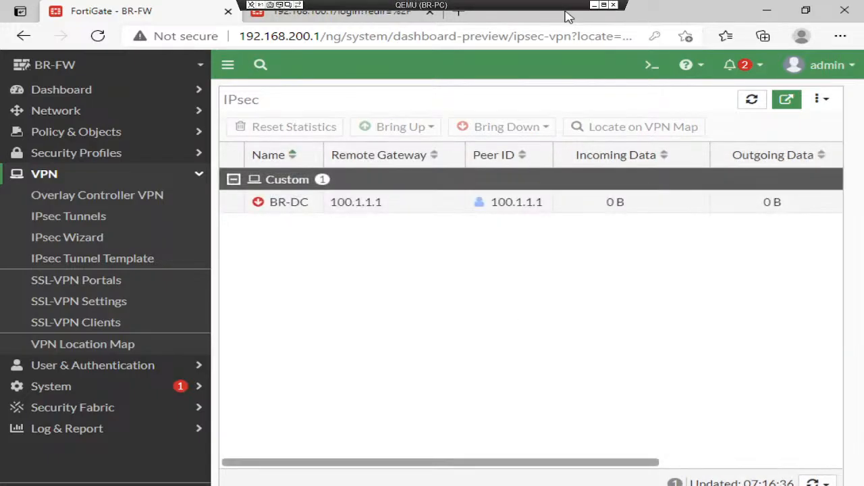
- Switch to the DC-FW terminal and copy the new IKE debug output, starting at the incoming CREATE_CHILD exchange
click(595, 5)
click(558, 485)
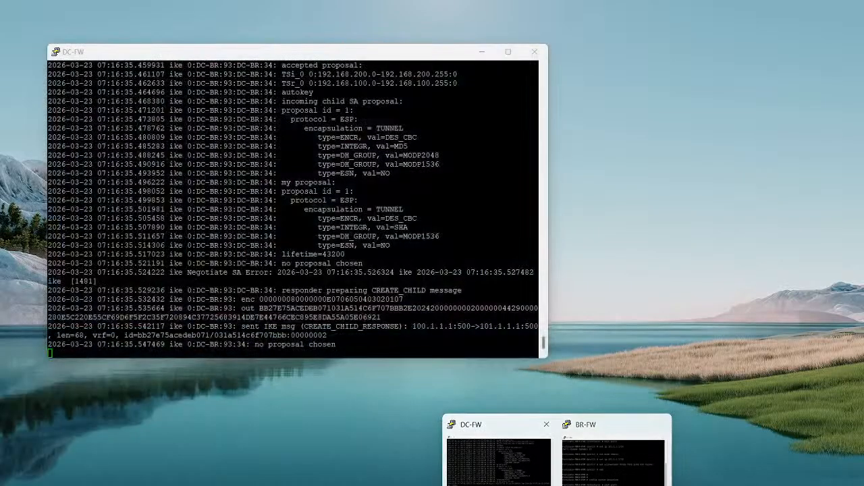
click(498, 454)
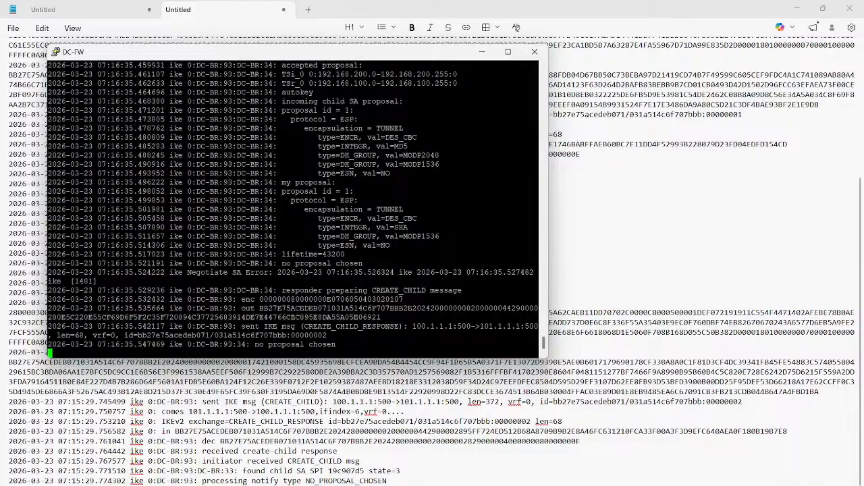
scroll(293, 209, up, 10)
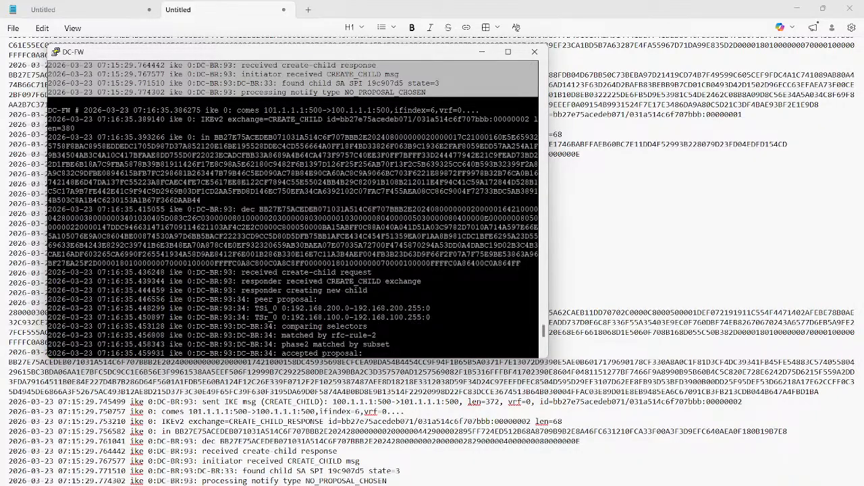
scroll(293, 209, down, 10)
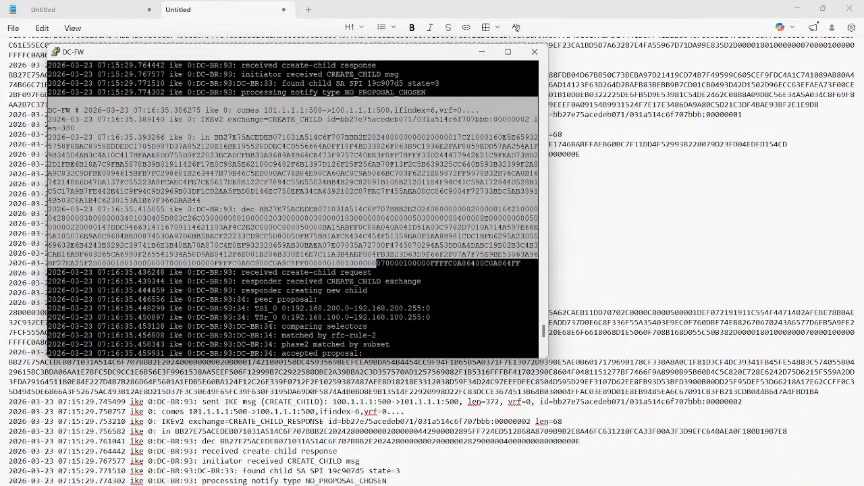
drag(48, 65, 536, 345)
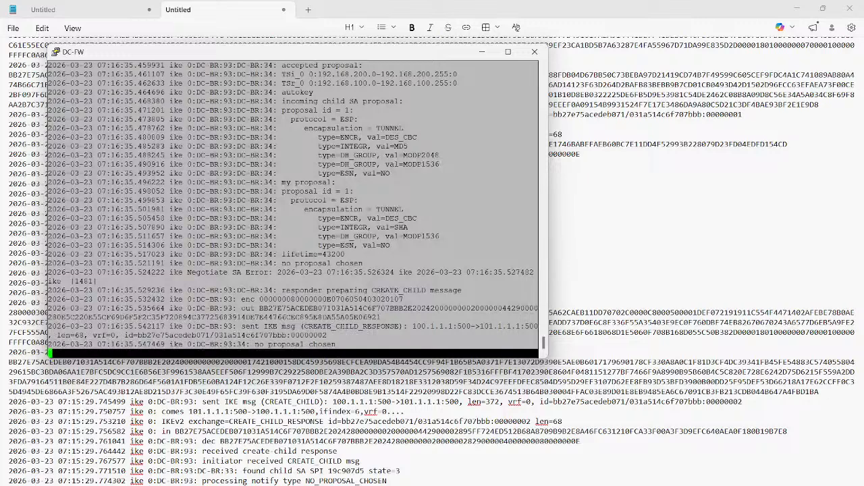
key(Return)
key(Return)
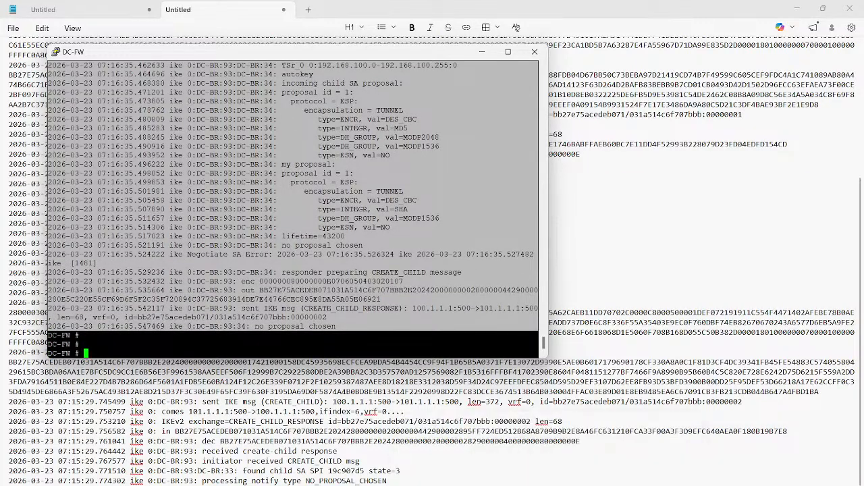
- Replace the log text in the current Notepad tab with the copied DC-FW debug output
click(434, 485)
click(507, 452)
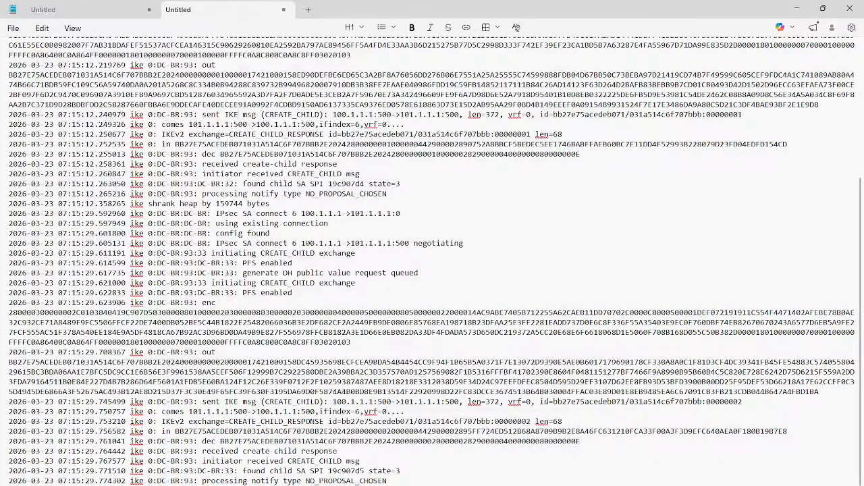
key(ctrl+a)
key(ctrl+v)
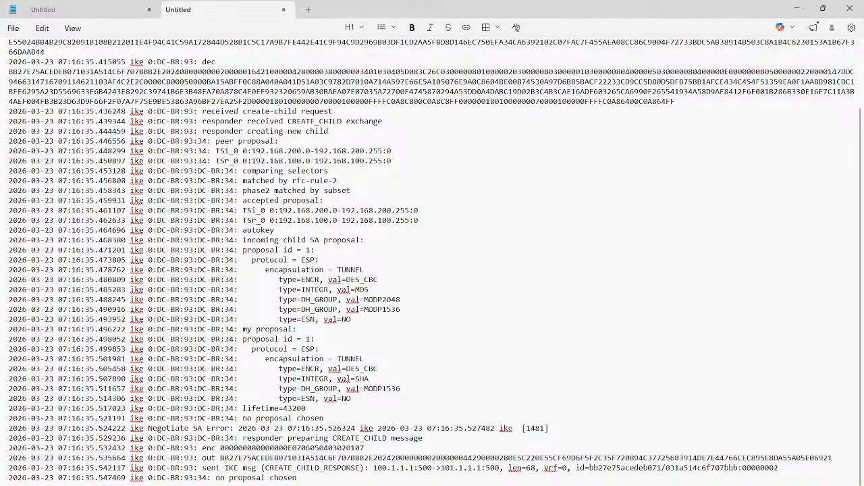
- Examine the responder log from the "received create-child request" line through the peer's traffic selectors to the "accepted proposal" line
triple_click(277, 112)
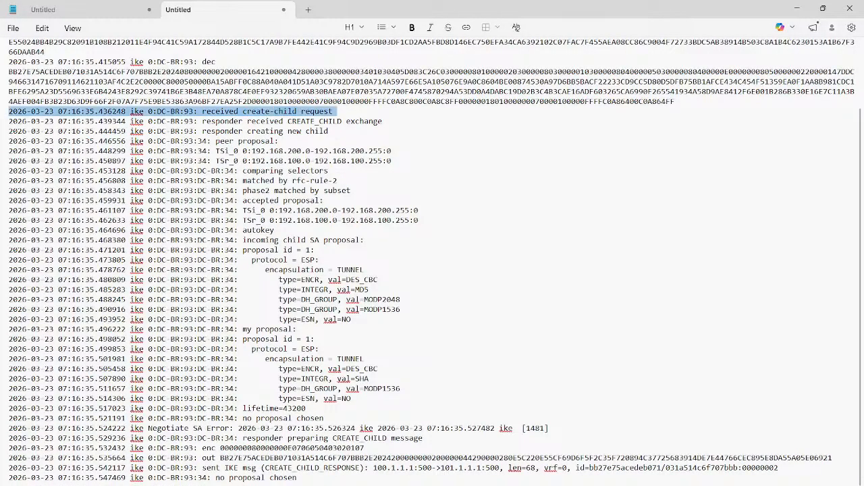
triple_click(272, 122)
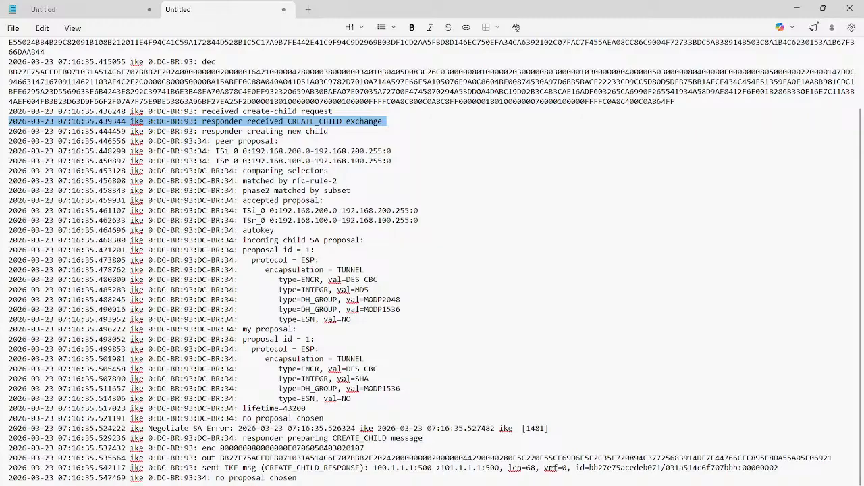
triple_click(257, 141)
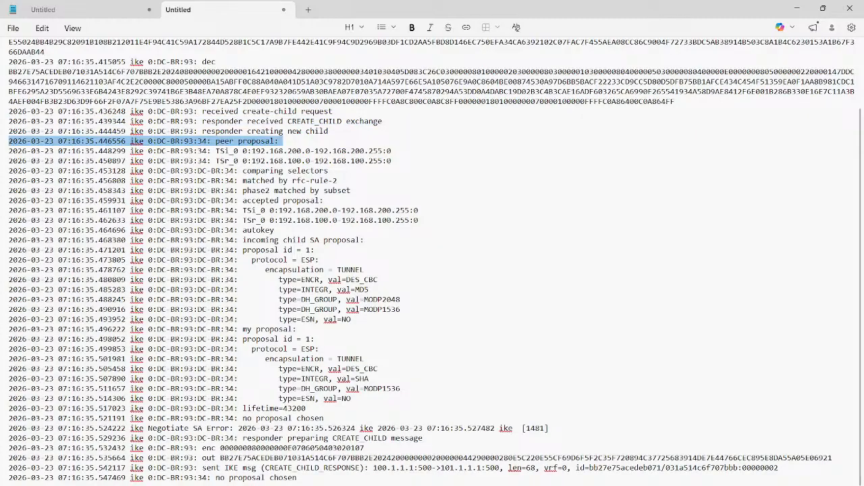
click(233, 141)
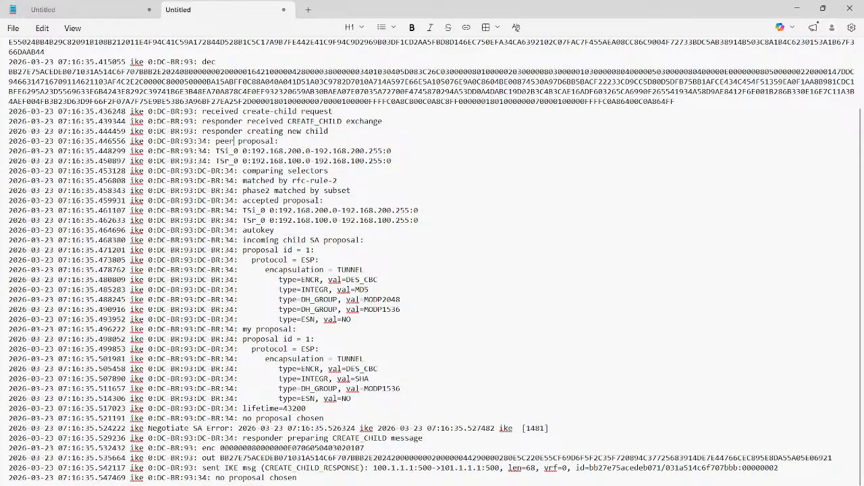
drag(392, 161, 216, 151)
drag(329, 171, 8, 170)
drag(338, 181, 8, 181)
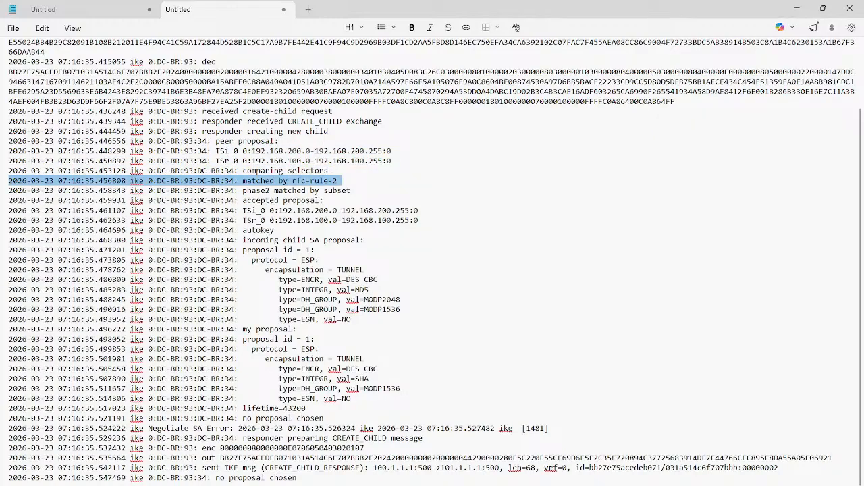
triple_click(291, 190)
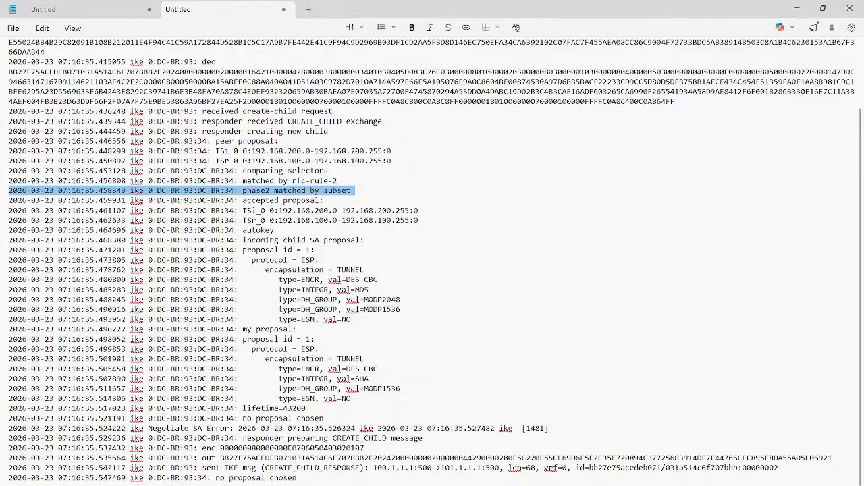
triple_click(261, 201)
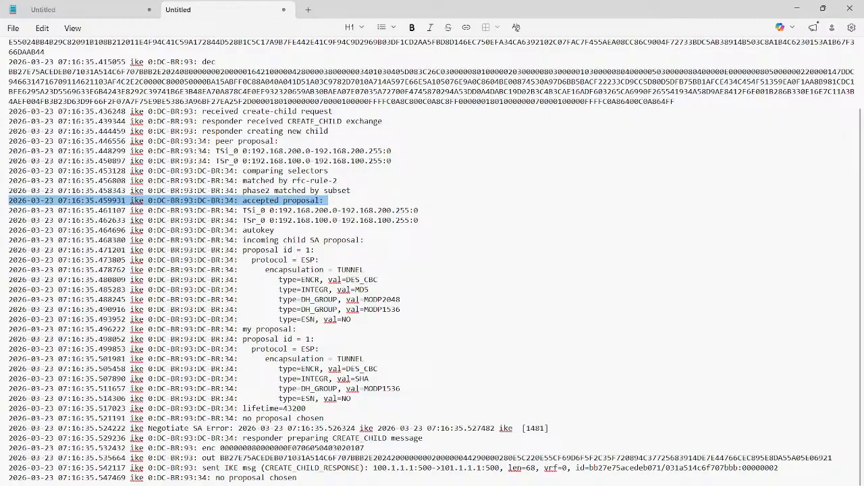
- Compare the encryption and integrity values in the incoming child SA proposal with those under "my proposal"
triple_click(294, 241)
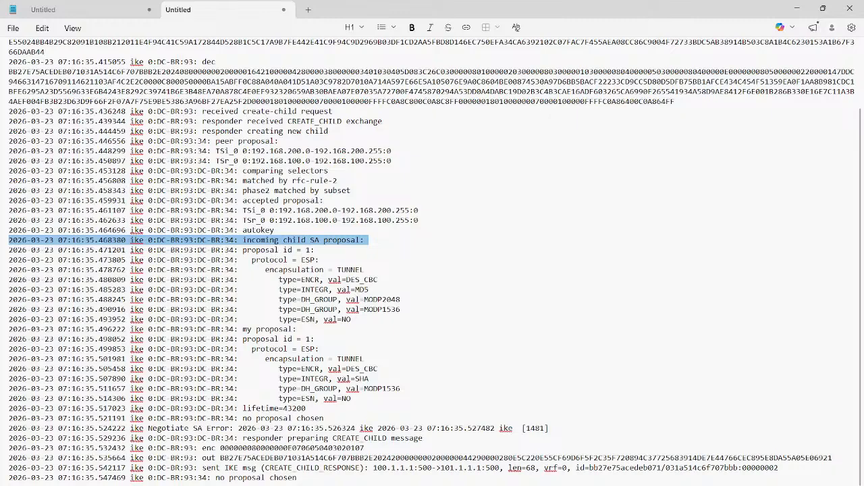
double_click(353, 279)
triple_click(362, 290)
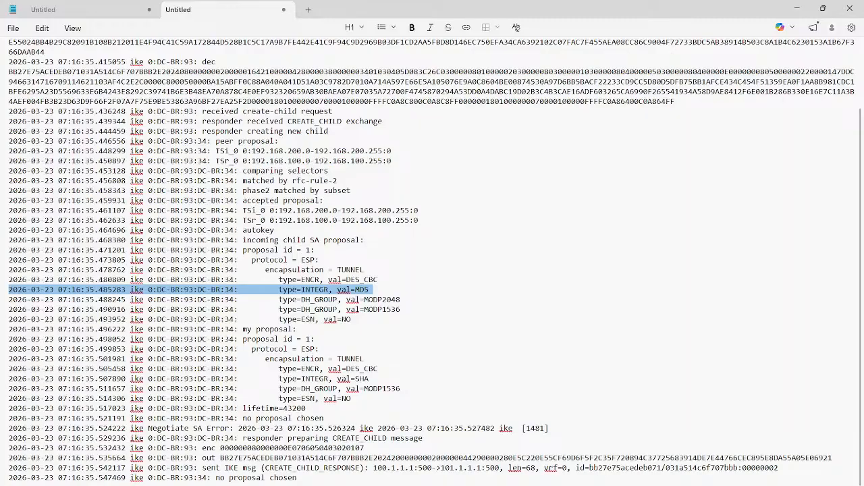
double_click(353, 368)
triple_click(362, 368)
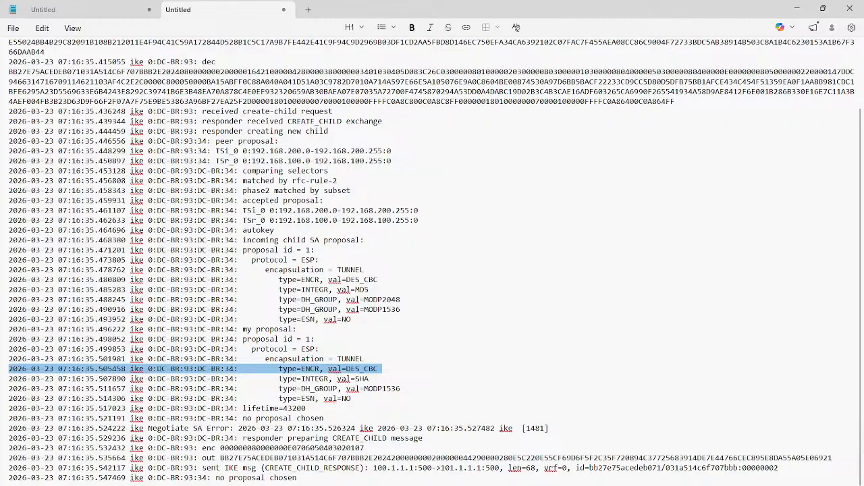
- Annotate the screen beside the log with a left-pointing arrow labelled DES-MD5
key(alt+Tab)
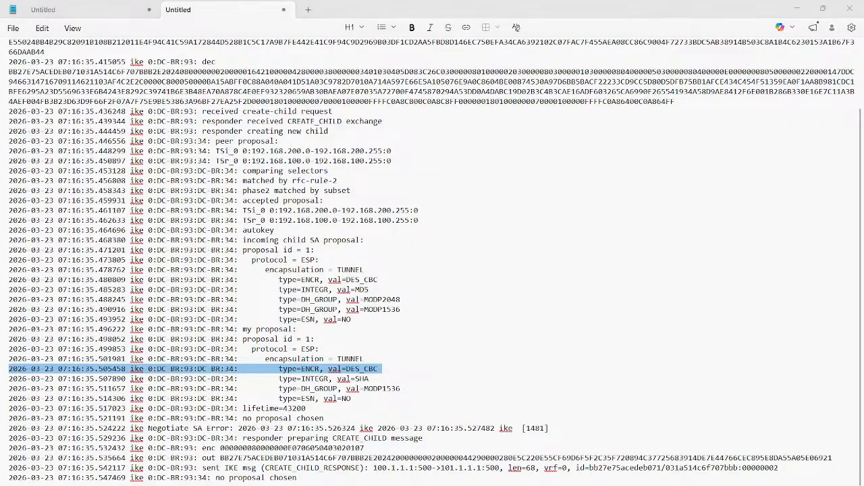
mouse_move(669, 184)
mouse_down()
mouse_move(617, 181)
mouse_move(626, 176)
mouse_move(617, 162)
mouse_move(631, 158)
mouse_up()
mouse_move(641, 152)
mouse_down()
mouse_move(636, 157)
mouse_move(671, 152)
mouse_up()
mouse_move(678, 143)
mouse_down()
mouse_move(680, 151)
mouse_move(688, 141)
mouse_up()
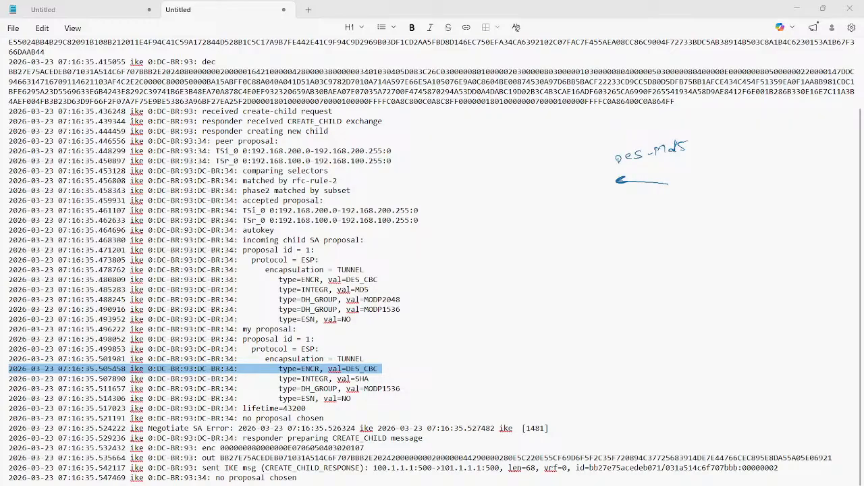
- Add a right-pointing arrow labelled DES-SHA and an arrow from the "no proposal chosen" line, and clear the annotations
drag(472, 185, 492, 185)
mouse_move(489, 180)
mouse_down()
mouse_move(499, 185)
mouse_move(489, 190)
mouse_up()
drag(459, 152, 471, 157)
mouse_move(478, 150)
mouse_down()
mouse_move(473, 158)
mouse_move(486, 153)
mouse_up()
mouse_move(486, 147)
mouse_down()
mouse_move(487, 156)
mouse_move(493, 150)
mouse_up()
mouse_move(493, 145)
mouse_down()
mouse_move(502, 155)
mouse_move(482, 154)
mouse_up()
mouse_move(324, 417)
mouse_down()
mouse_move(408, 401)
mouse_move(400, 409)
mouse_up()
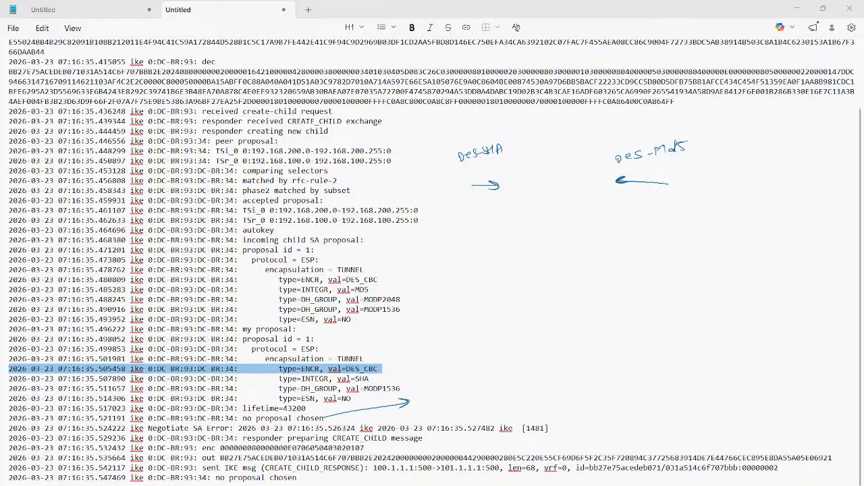
key(Escape)
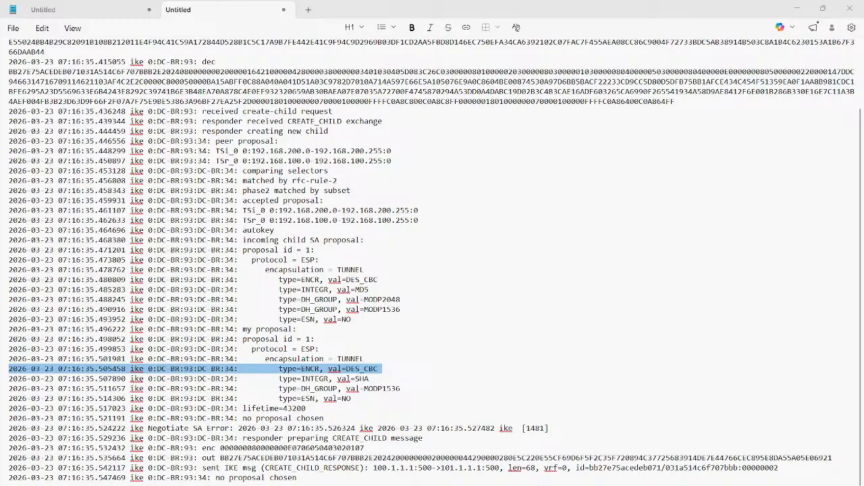
click(418, 220)
- Reset debugging in the DC-FW terminal with "diagnose debug reset"
mouse_move(557, 484)
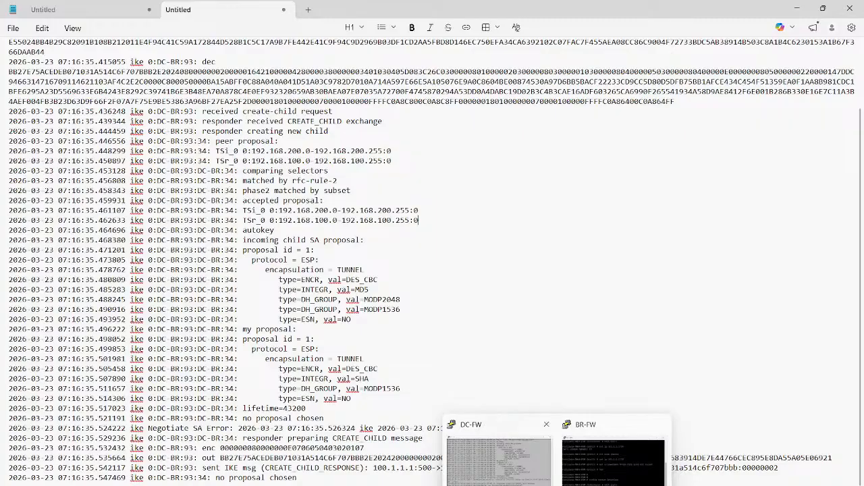
click(499, 459)
text(di)
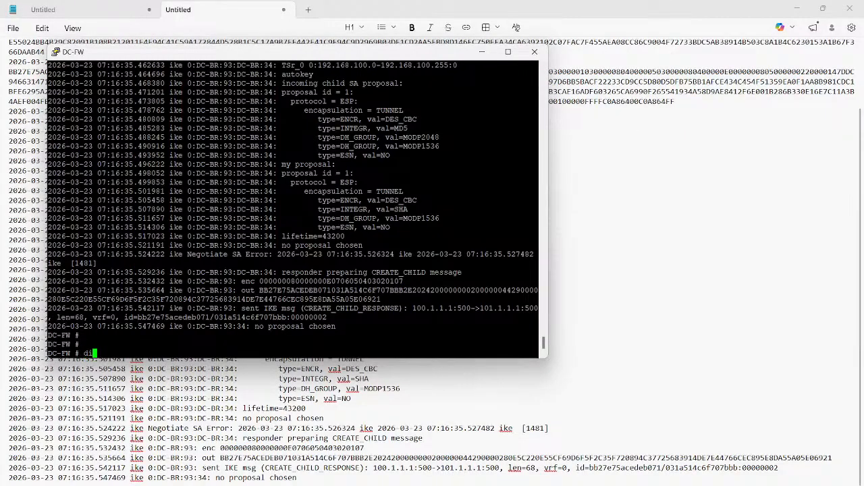
text(agnose debug reset)
key(Return)
key(Return)
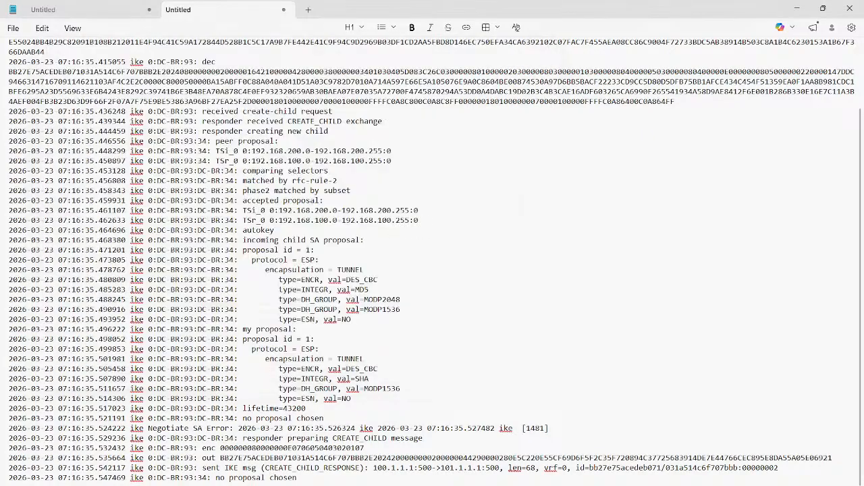
- Return to the Notepad log and review the peer's TSi and TSr selectors, the selector comparison and the proposal result line
click(607, 284)
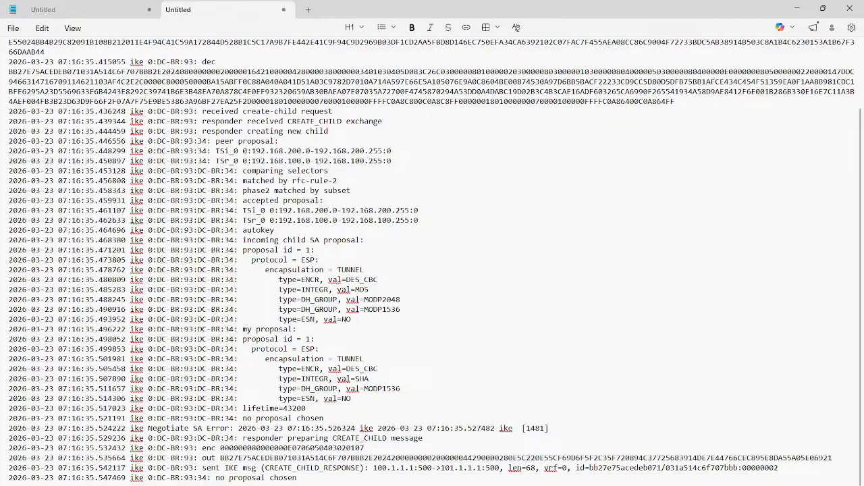
drag(392, 161, 193, 151)
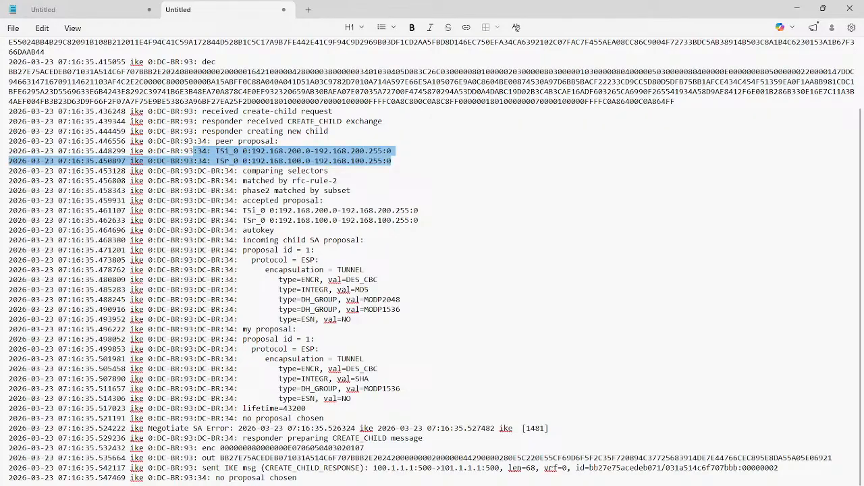
triple_click(263, 171)
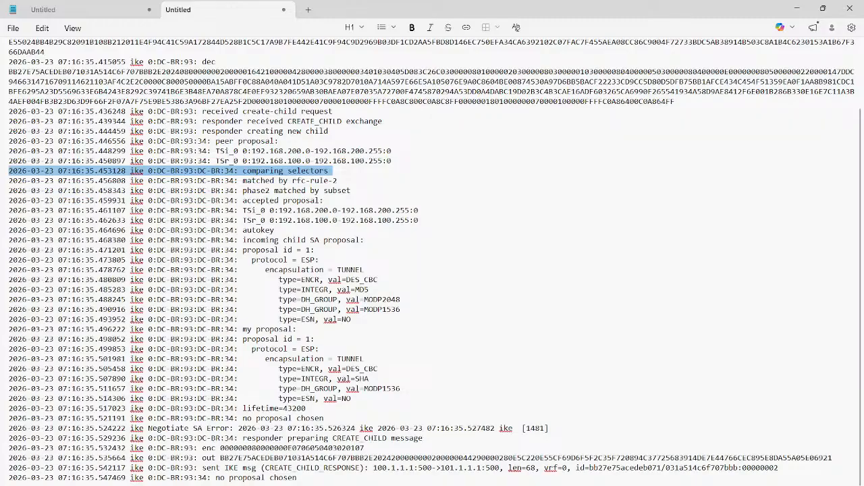
triple_click(311, 418)
drag(392, 160, 242, 151)
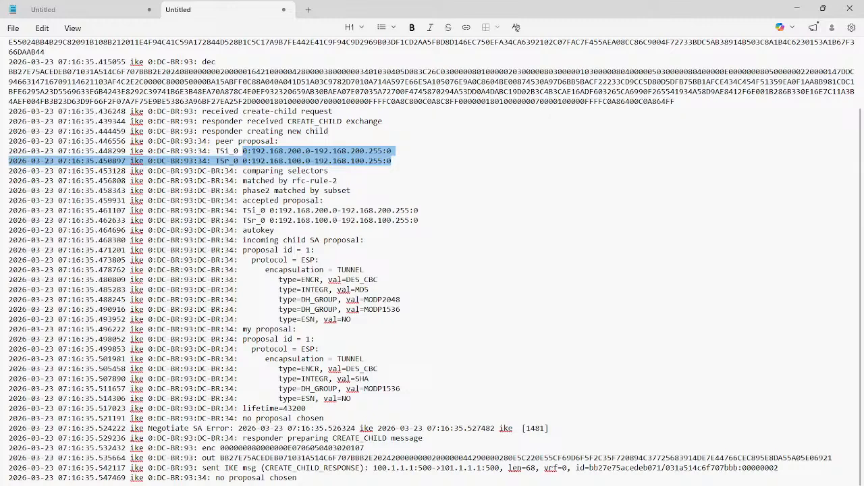
key(alt+Tab)
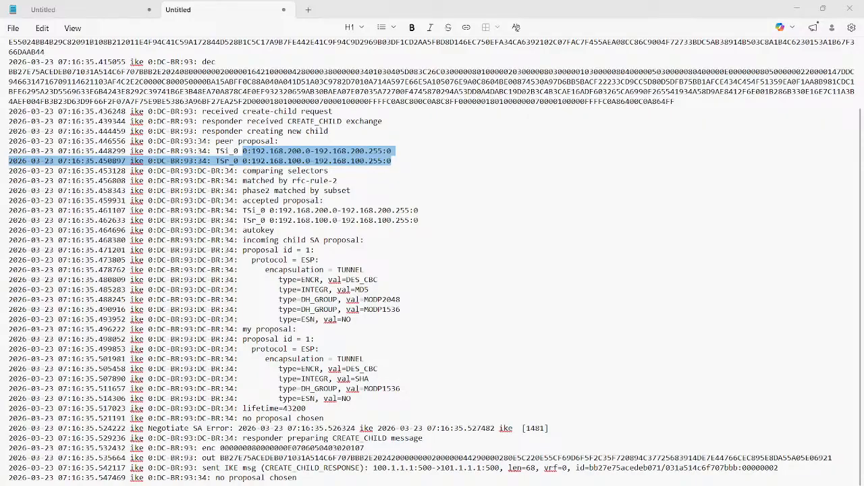
click(581, 324)
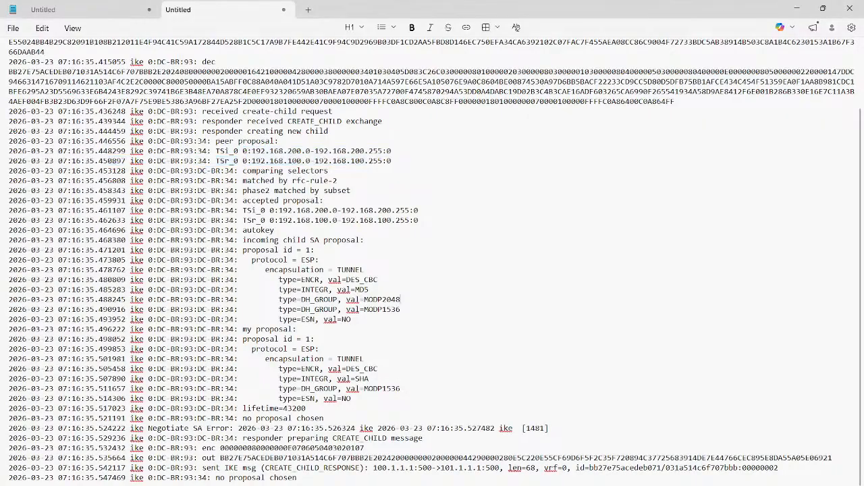
- Switch to the DC-FW web interface and open the DC-BR tunnel for editing from the IPsec tunnel list
click(582, 485)
click(640, 456)
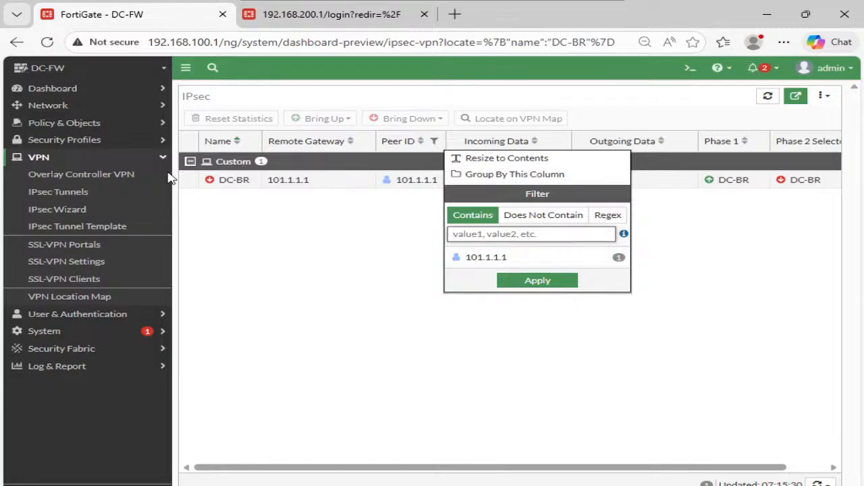
click(64, 194)
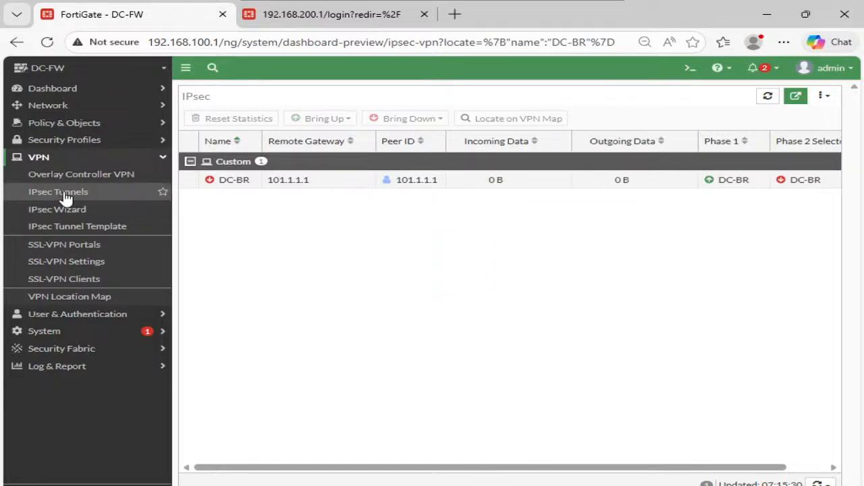
click(64, 194)
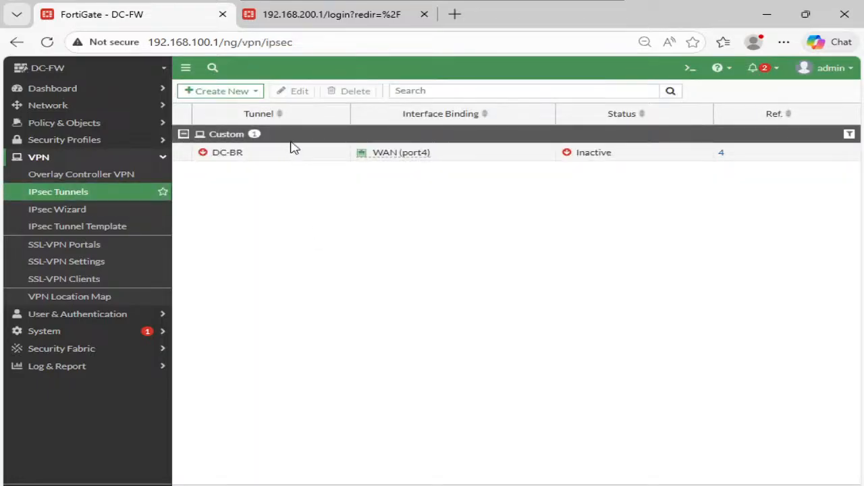
click(295, 151)
click(289, 92)
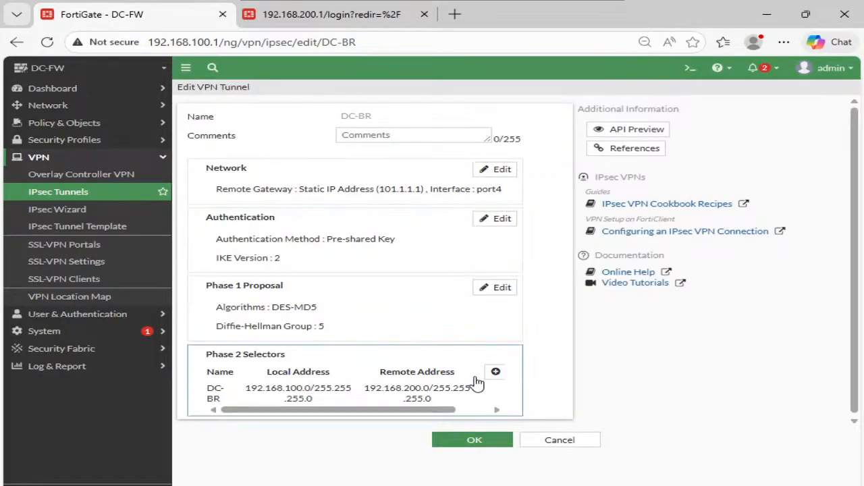
- Set the Phase 2 proposal authentication of the DC-BR selector to MD5 in its advanced settings and save the tunnel
click(479, 410)
click(478, 395)
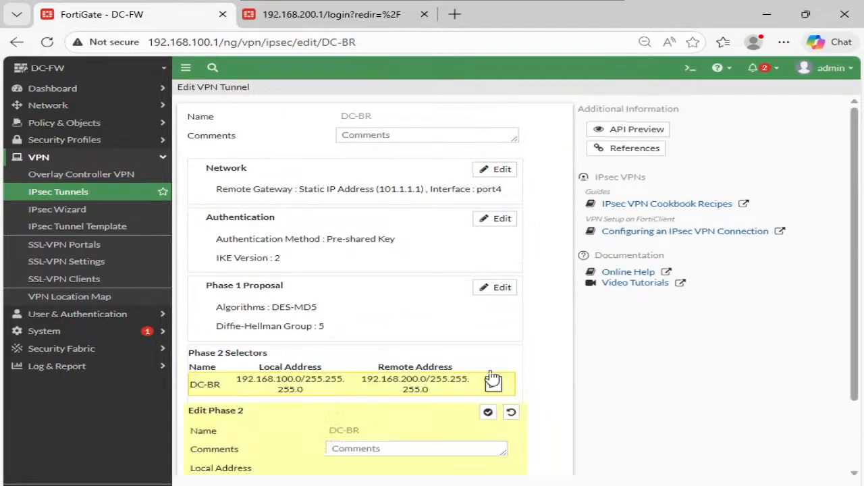
scroll(542, 334, down, 2)
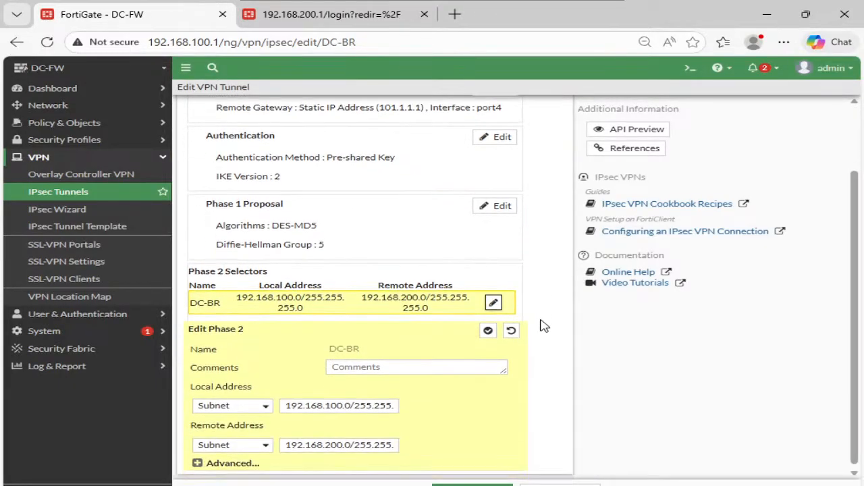
click(233, 459)
scroll(418, 358, down, 3)
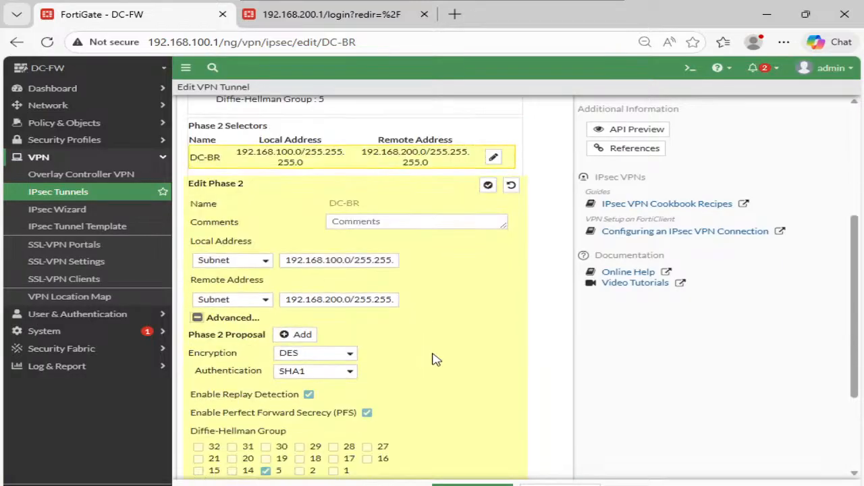
scroll(436, 359, down, 2)
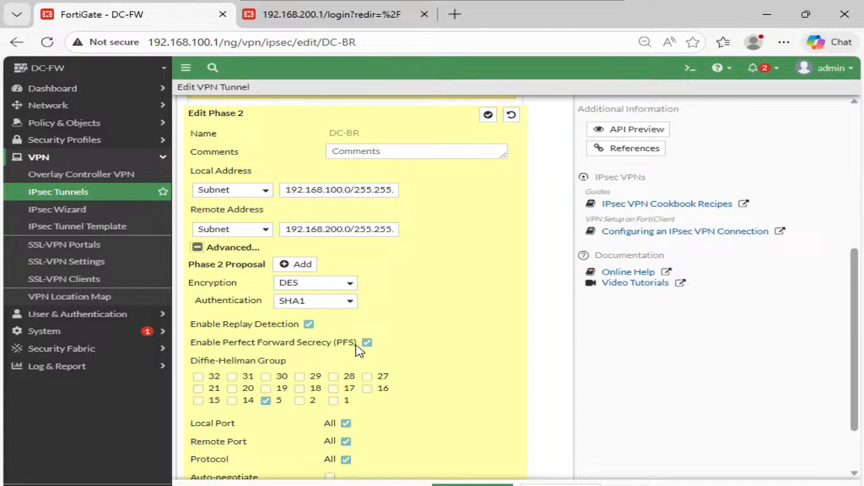
click(340, 302)
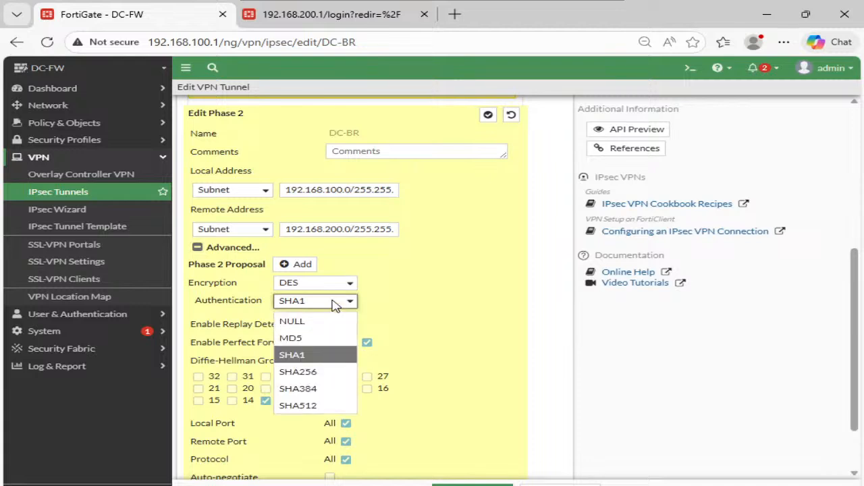
click(307, 338)
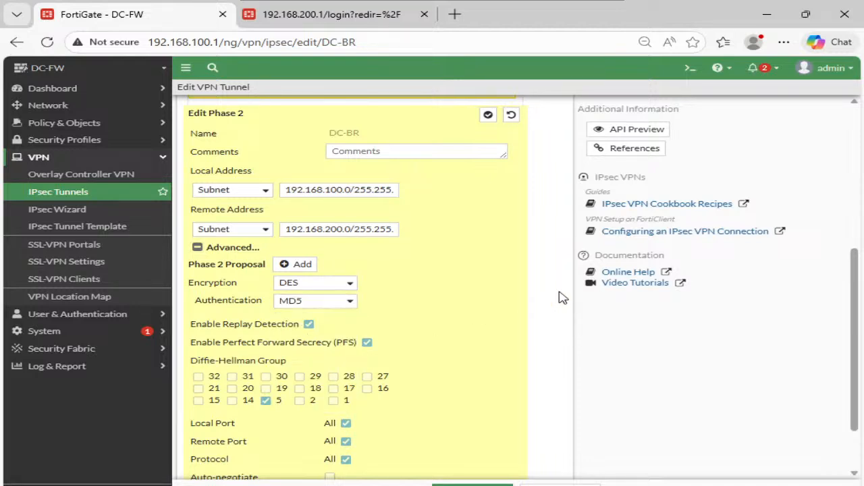
scroll(560, 296, down, 1)
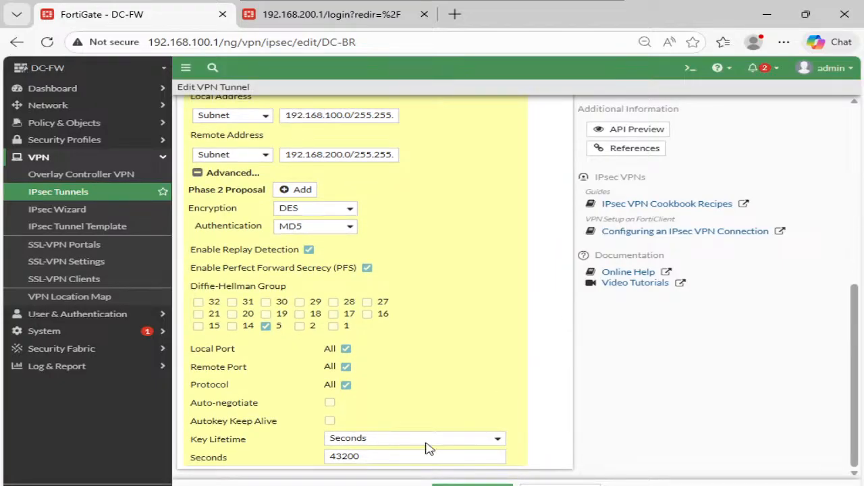
click(471, 485)
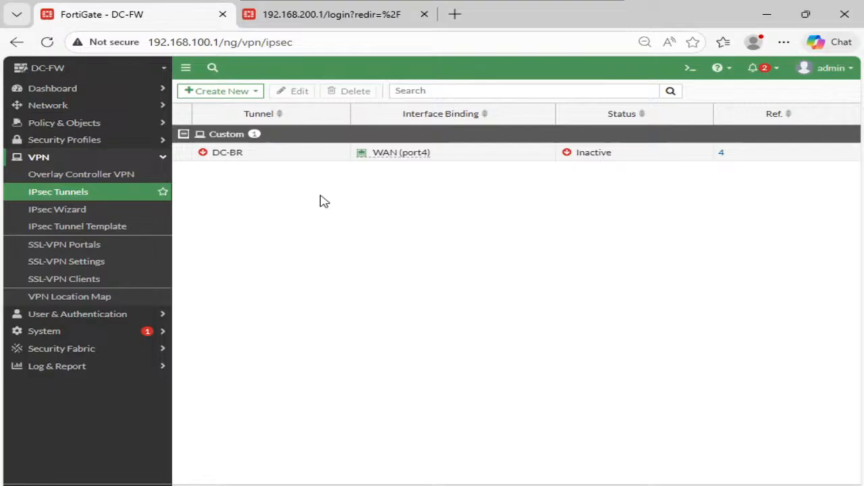
- Go from the DC-BR tunnel's status to the IPsec monitor and bring the tunnel up
click(271, 157)
click(575, 157)
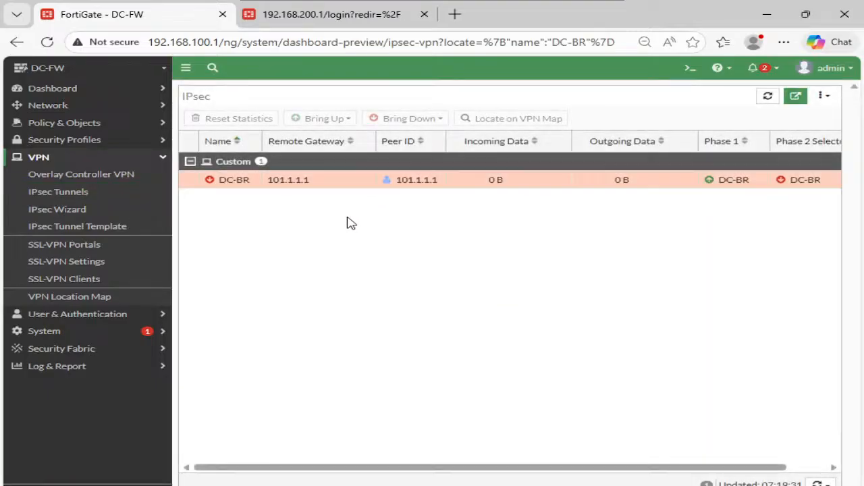
click(299, 183)
click(329, 120)
click(341, 149)
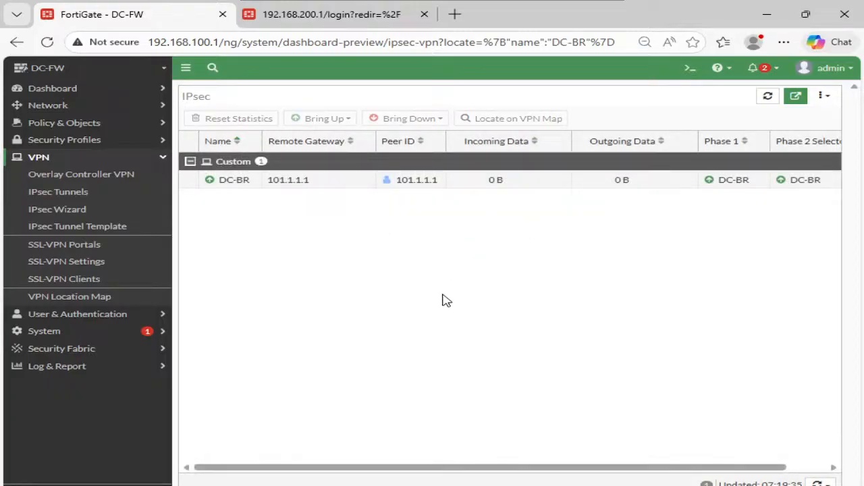
- Switch to the Command Prompt on DC-PC and ping 192.168.200.1
click(414, 295)
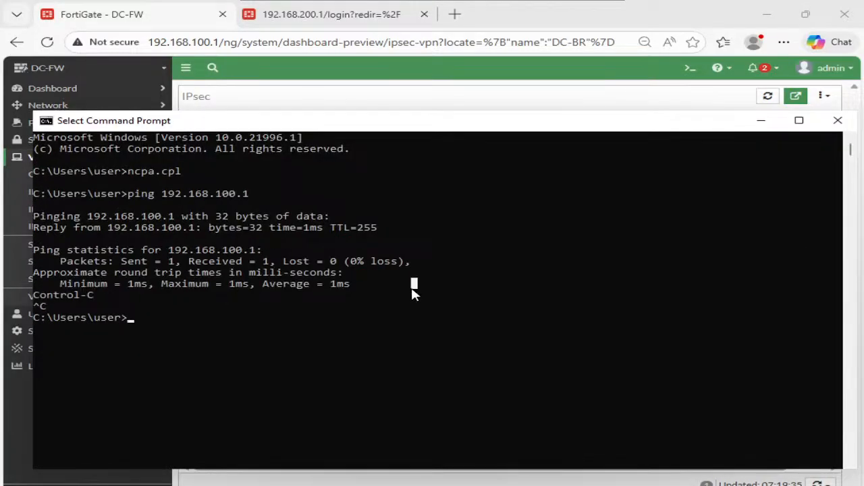
key(Up)
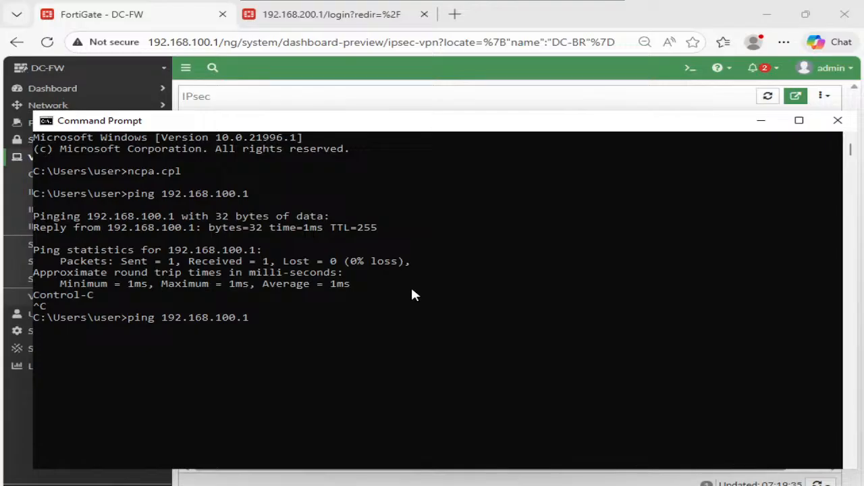
key(BackSpace)
key(BackSpace)
key(BackSpace)
key(BackSpace)
key(BackSpace)
text(200.1)
key(Return)
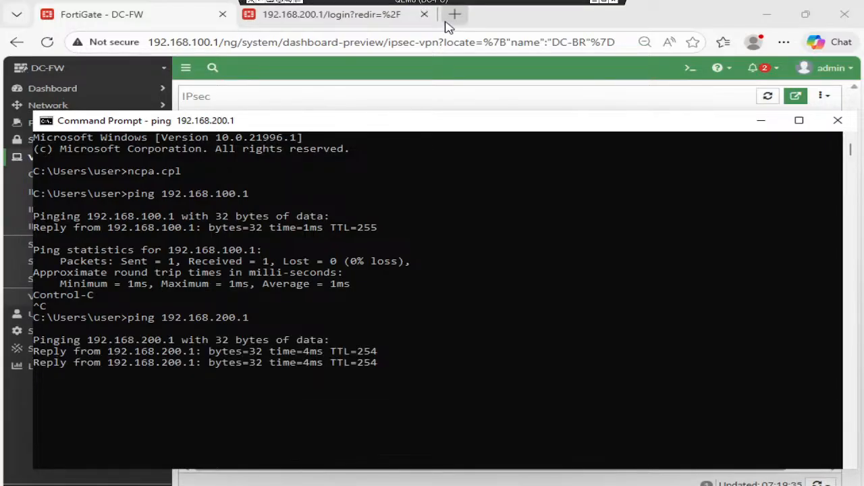
- Ping the branch host 192.168.200.100 and interrupt the ping after a few replies
click(324, 287)
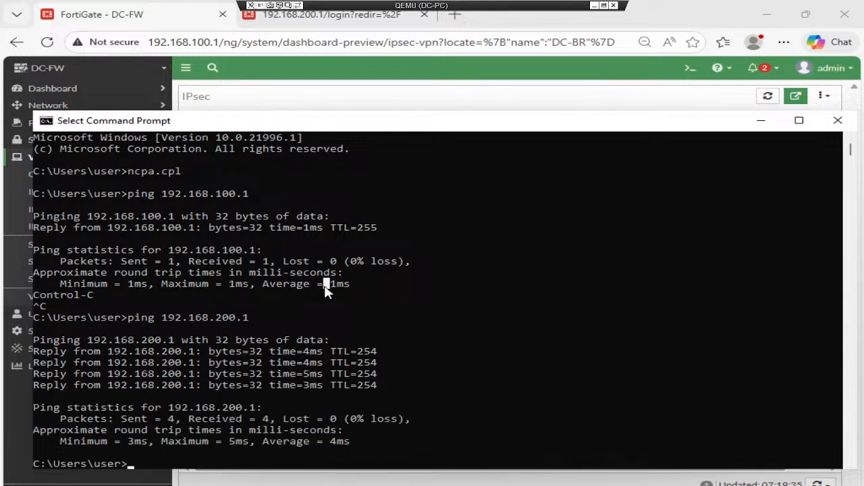
key(Up)
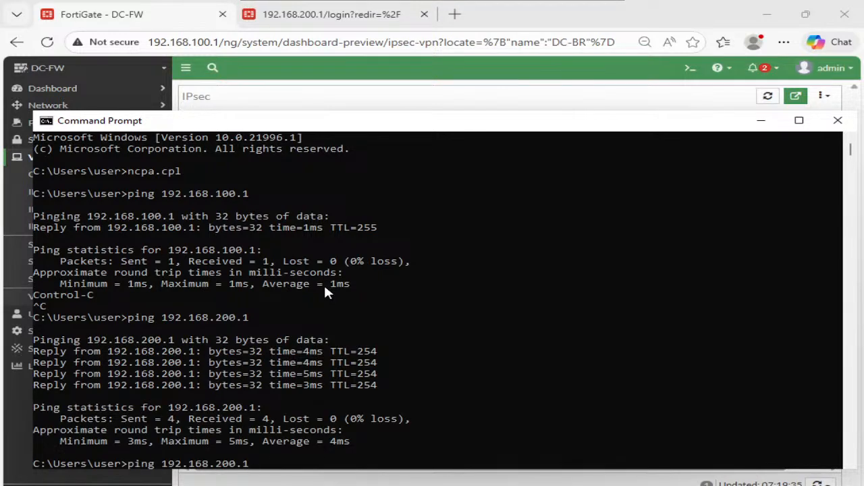
key(BackSpace)
text(100)
key(Return)
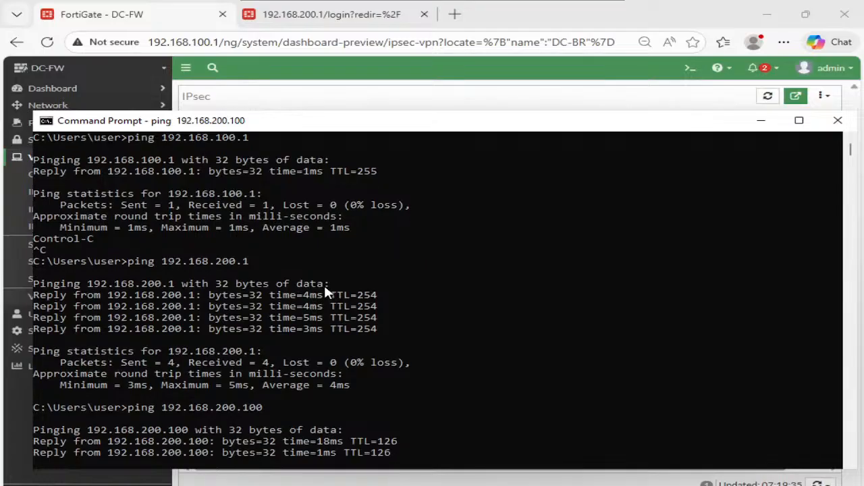
key(ctrl+c)
- Run ipconfig and highlight the IPv4 address of DC-PC
text(i)
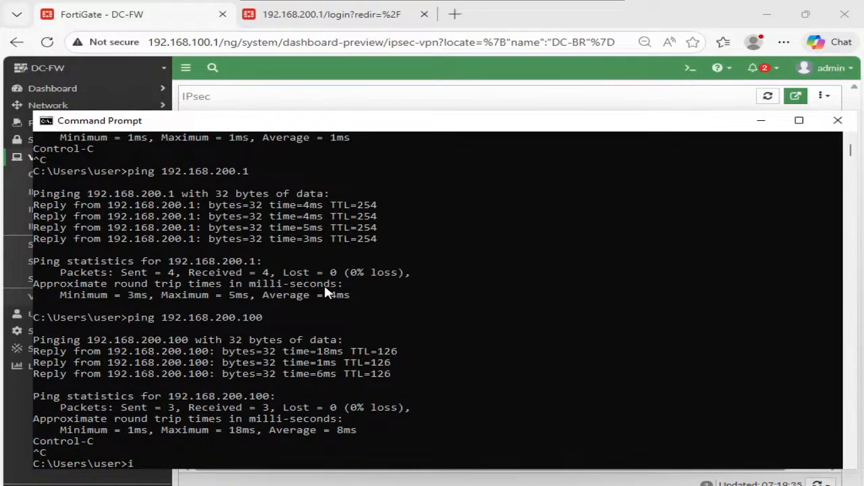
text(pconfig)
key(Return)
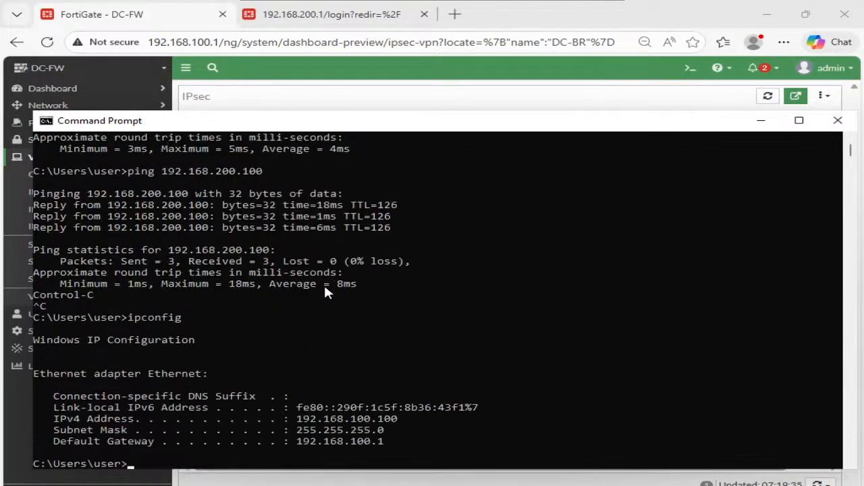
double_click(368, 418)
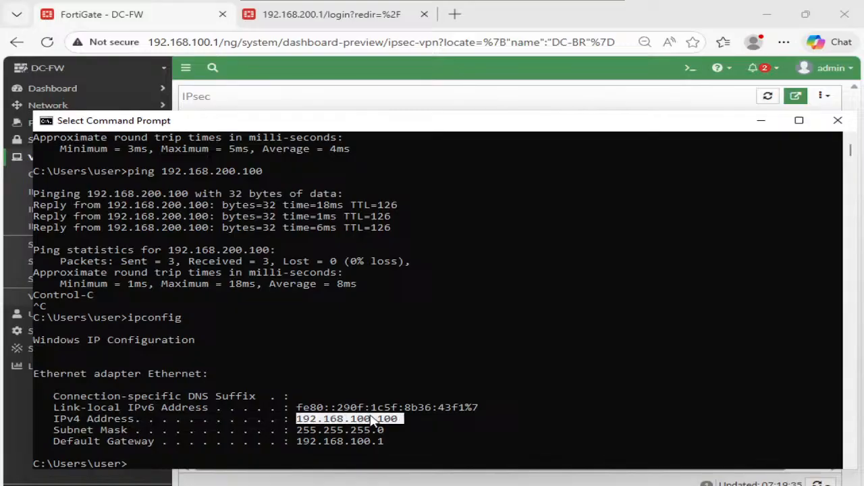
click(368, 419)
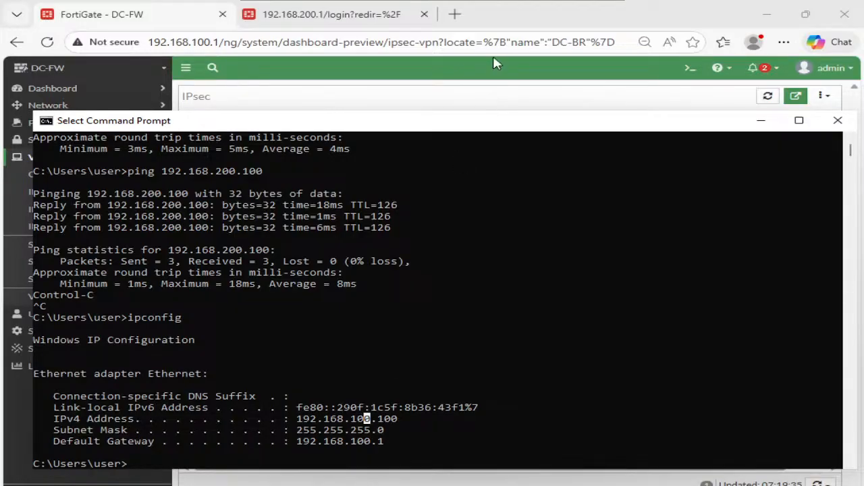
- Switch to OneNote and add a page under Day 17 with the note "Tunnel with Multiple ISP"
mouse_move(513, 6)
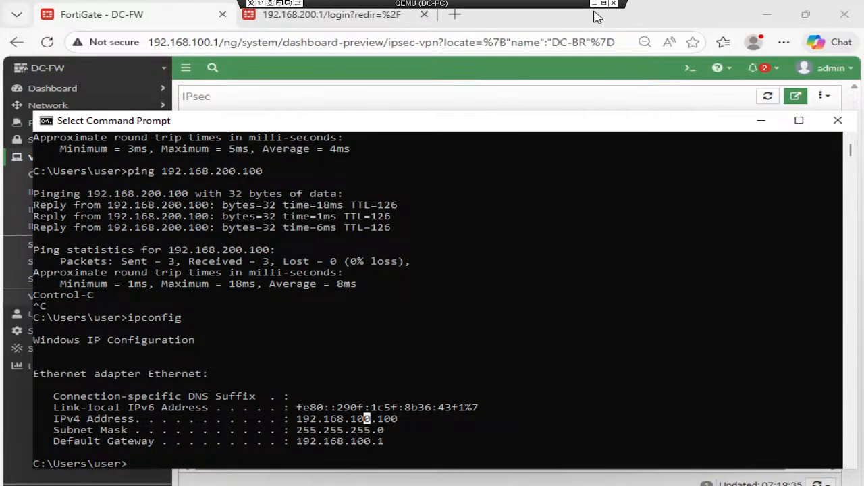
click(598, 17)
mouse_move(480, 29)
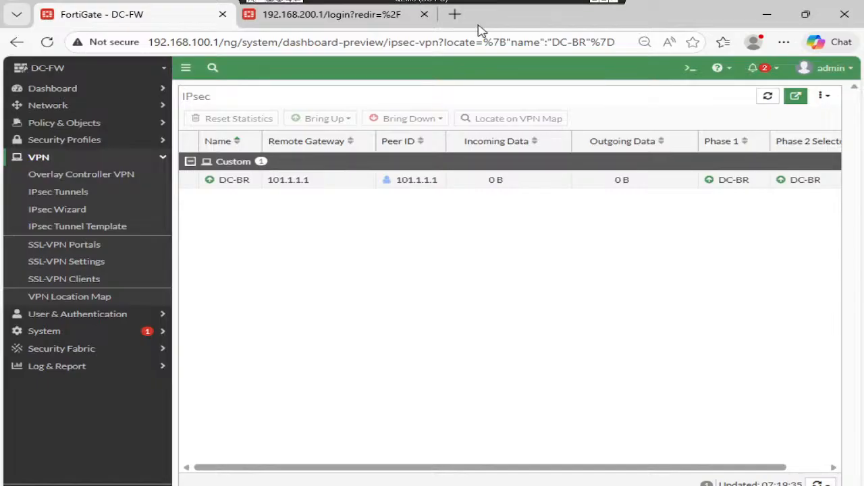
click(594, 2)
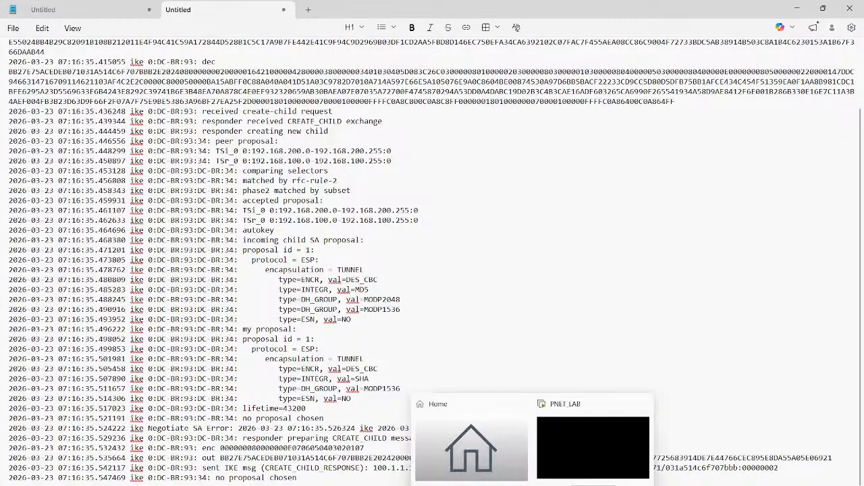
click(483, 478)
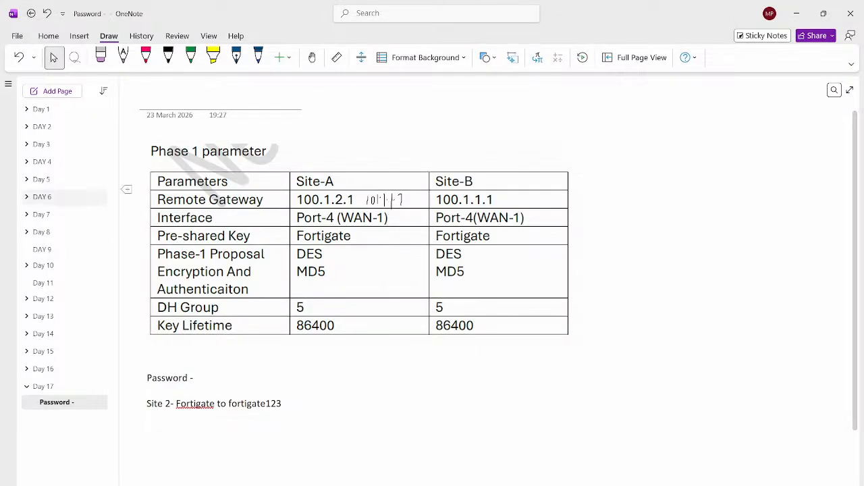
click(58, 90)
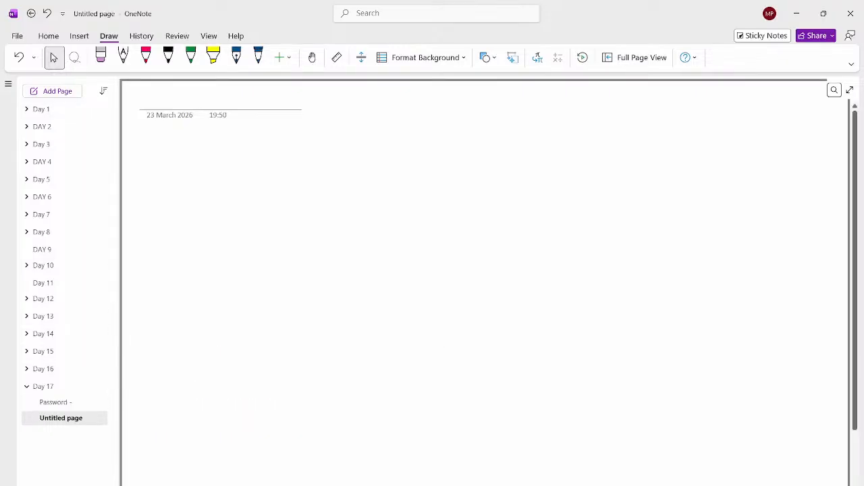
text(Tun)
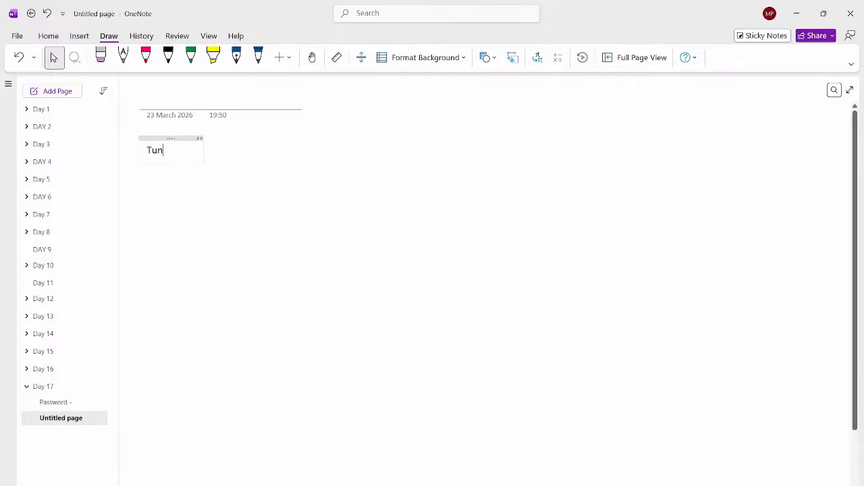
text(nel with Mul)
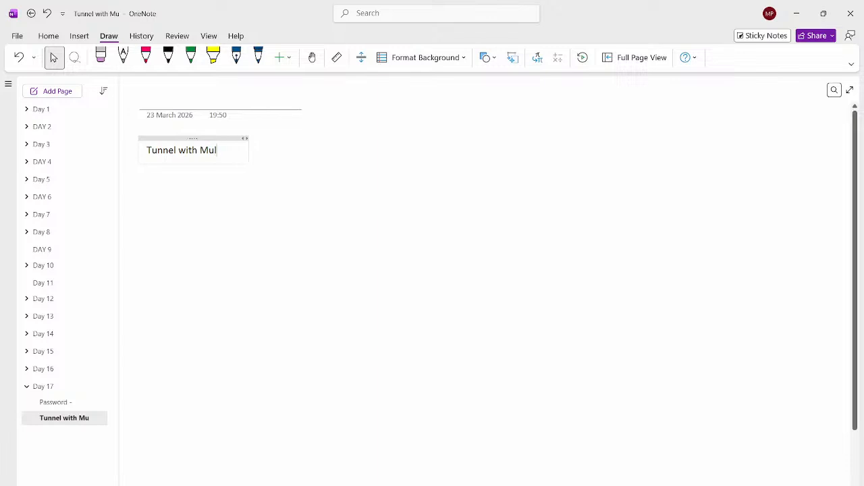
text(tiple ISP)
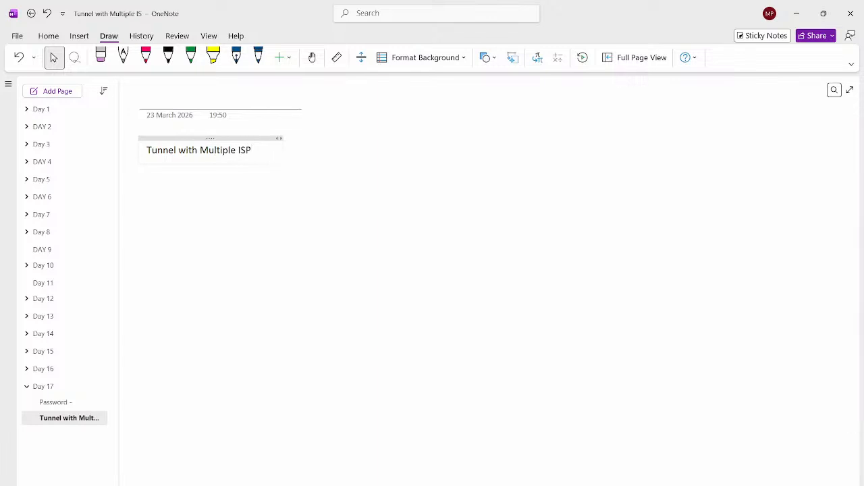
- Switch to the PNETLab topology window showing DC-FW, ISP-1 and BR-FW
key(alt+Tab)
key(alt+Tab)
key(alt+Tab)
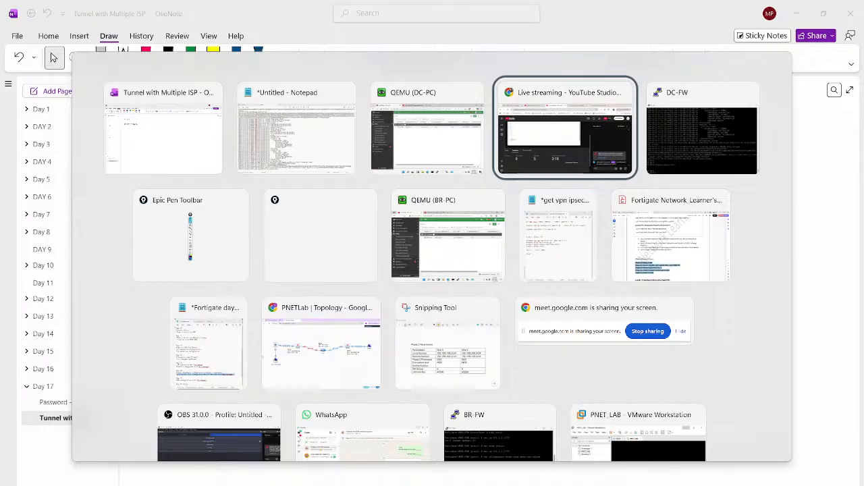
key(alt+Tab)
key(alt+Tab)
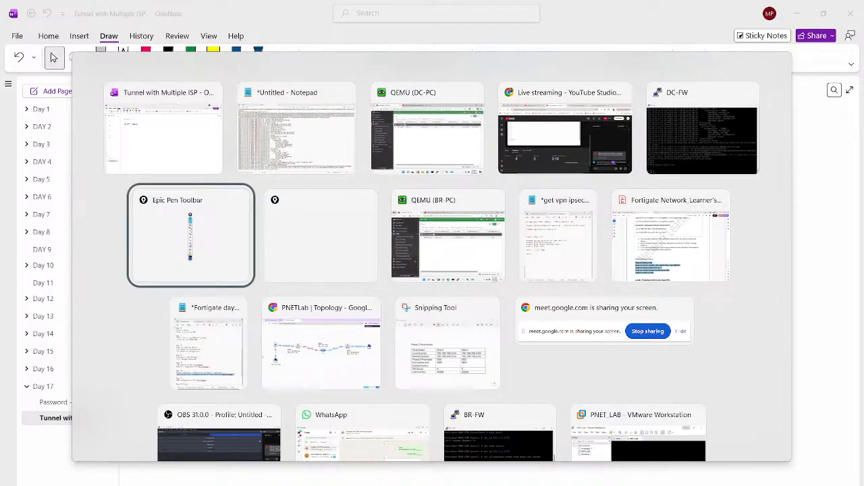
key(alt+Tab)
key(alt+Tab)
key(alt+Tab)
key(alt+Tab)
key(alt+Tab)
key(alt+Tab)
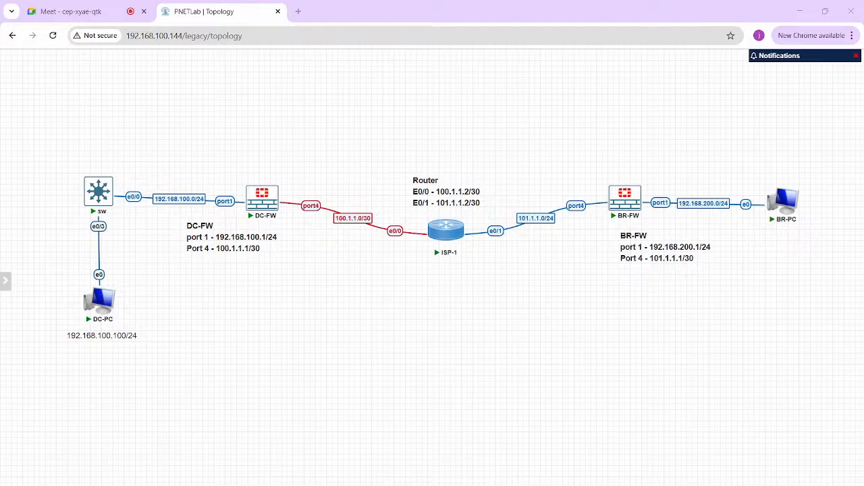
- Sketch a circled "F" above the router with curved links running to DC-FW and BR-FW
mouse_move(439, 109)
mouse_down()
mouse_move(423, 123)
mouse_move(430, 108)
mouse_move(444, 116)
mouse_up()
drag(439, 113, 436, 123)
mouse_move(281, 186)
mouse_down()
mouse_move(302, 154)
mouse_move(426, 120)
mouse_move(508, 122)
mouse_move(613, 187)
mouse_up()
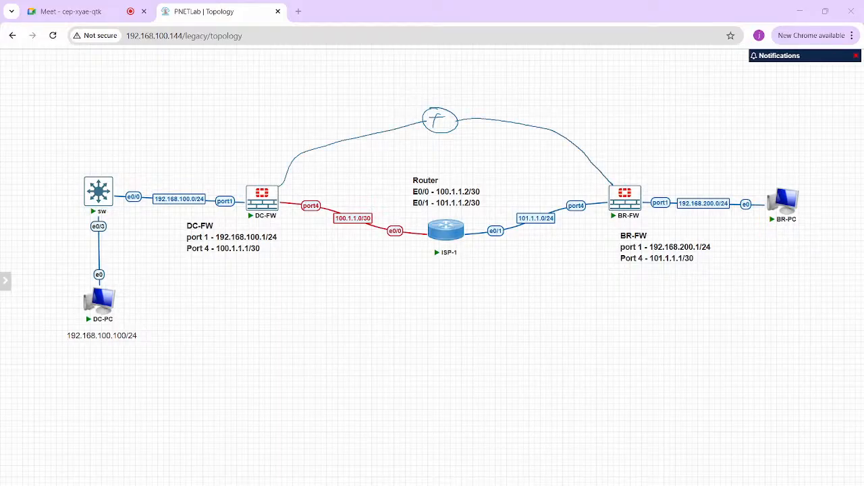
- Mark ISP-1 with "P" and write "(S)" above the circle with an arrow to an underlined "routing"
drag(444, 267, 452, 268)
drag(436, 84, 421, 97)
mouse_move(438, 74)
mouse_down()
mouse_move(440, 94)
mouse_move(465, 75)
mouse_move(494, 71)
mouse_move(517, 92)
mouse_up()
drag(463, 88, 509, 80)
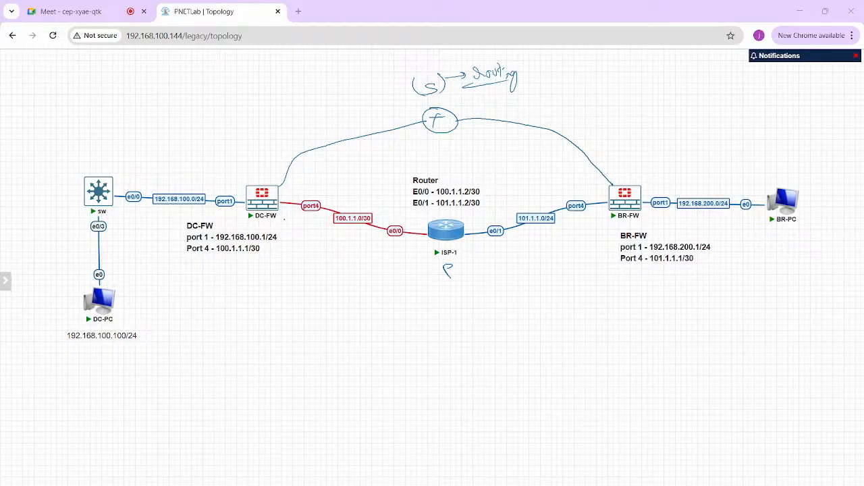
- Write "static" below DC-FW with an arrow to "10", underline it, and add an underlined "R.P" beneath
mouse_move(288, 291)
mouse_down()
mouse_move(281, 302)
mouse_move(305, 297)
mouse_up()
drag(308, 284, 316, 297)
drag(332, 282, 328, 290)
mouse_move(265, 318)
mouse_down()
mouse_move(330, 308)
mouse_move(302, 293)
mouse_up()
drag(287, 327, 288, 340)
mouse_move(289, 328)
mouse_down()
mouse_move(293, 337)
mouse_move(309, 324)
mouse_move(263, 349)
mouse_up()
drag(343, 291, 361, 291)
mouse_move(354, 287)
mouse_down()
mouse_move(355, 297)
mouse_move(369, 293)
mouse_up()
drag(377, 285, 377, 286)
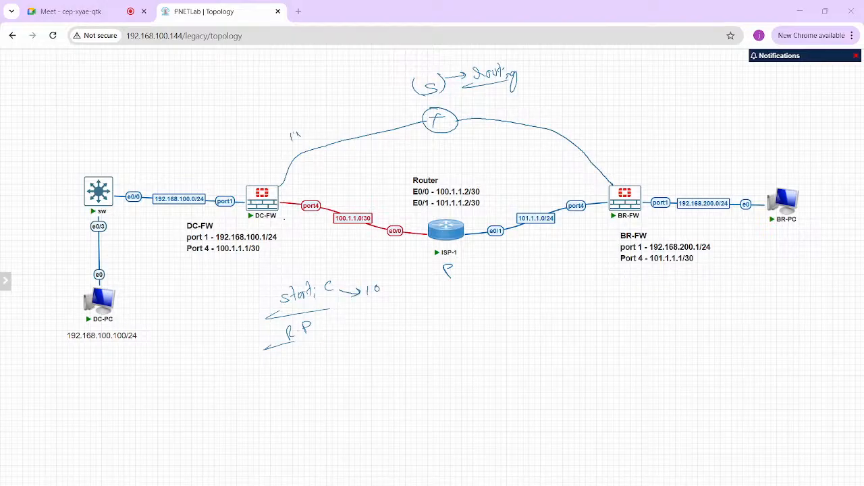
- Add a short handwritten note beside DC-FW's curved link and clear all the annotations
drag(293, 129, 304, 128)
mouse_move(307, 140)
mouse_down()
mouse_move(284, 147)
mouse_move(296, 141)
mouse_up()
key(Escape)
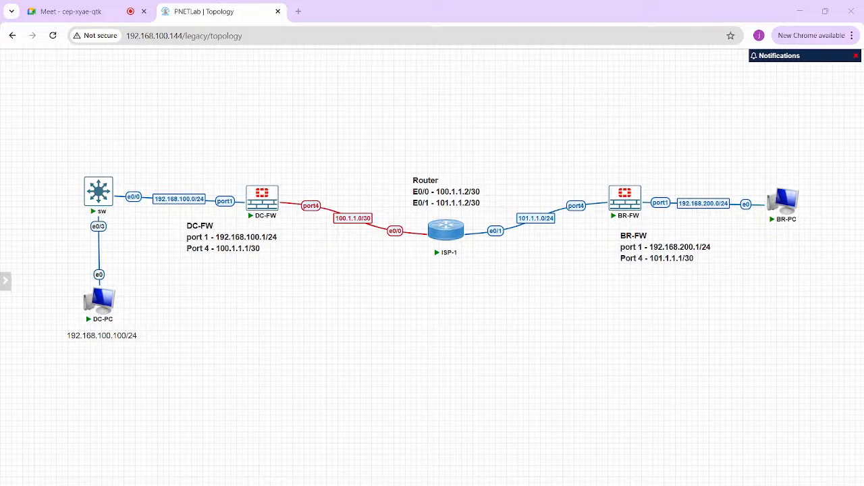
- Write "A" below ISP-1 and sketch a circled letter above the router with curved links to DC-FW and BR-FW
drag(442, 275, 450, 272)
mouse_move(444, 90)
mouse_down()
mouse_move(453, 98)
mouse_move(439, 91)
mouse_move(443, 101)
mouse_up()
mouse_move(276, 185)
mouse_down()
mouse_move(440, 105)
mouse_move(545, 142)
mouse_move(613, 183)
mouse_up()
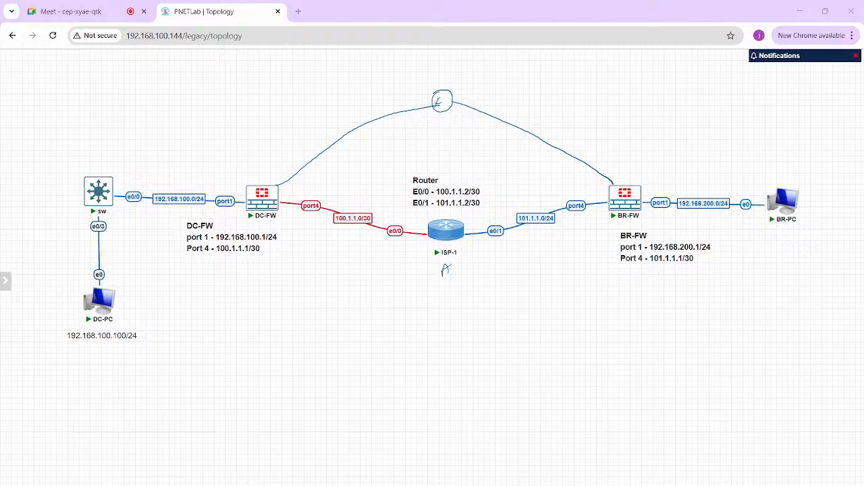
- Mark the sketched circle with "A" above it and write an underlined "L/B" beneath it
drag(437, 85, 444, 77)
drag(428, 132, 435, 142)
mouse_move(440, 131)
mouse_down()
mouse_move(439, 143)
mouse_move(453, 147)
mouse_up()
- Draw square brackets around the DC-FW and BR-FW port address labels
drag(185, 219, 187, 258)
mouse_move(277, 223)
mouse_down()
mouse_move(294, 230)
mouse_move(282, 257)
mouse_up()
drag(618, 228, 634, 268)
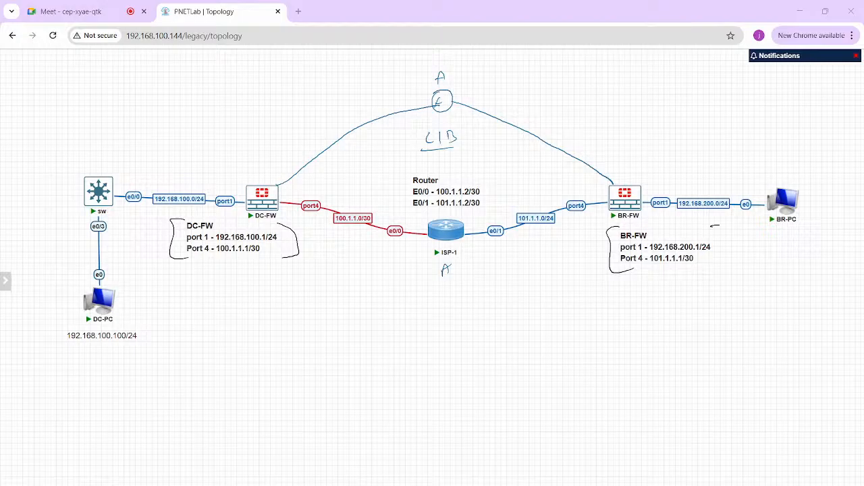
drag(717, 226, 695, 270)
- Draw a line up from the SW switch to a handwritten, underlined "192.168.1.0"
mouse_move(101, 175)
mouse_down()
mouse_move(126, 112)
mouse_move(141, 106)
mouse_up()
drag(143, 96, 142, 107)
mouse_move(150, 94)
mouse_down()
mouse_move(148, 105)
mouse_move(172, 92)
mouse_up()
drag(122, 123, 191, 108)
- Draw an arrow up from BR-FW and write an underlined "192.168.2.0" above it
drag(637, 183, 667, 143)
mouse_move(659, 95)
mouse_down()
mouse_move(669, 102)
mouse_move(721, 92)
mouse_up()
mouse_move(727, 82)
mouse_down()
mouse_move(736, 87)
mouse_move(731, 79)
mouse_up()
drag(654, 115, 744, 101)
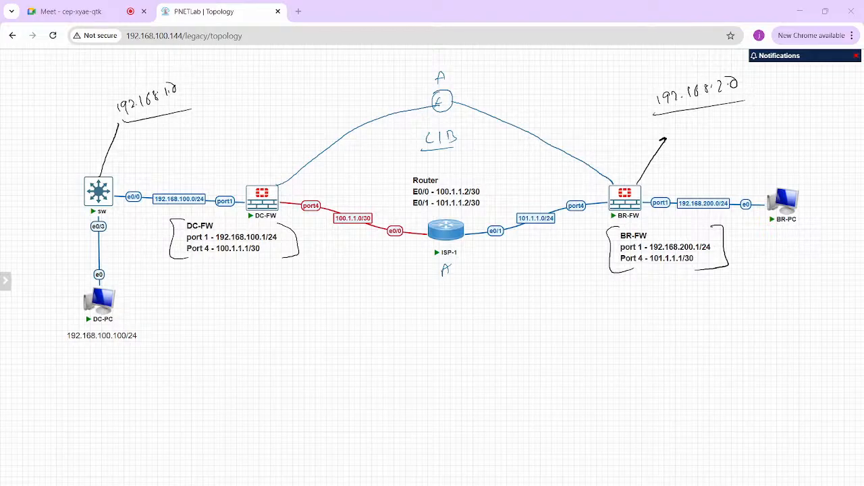
- Draw an arrow up from DC-FW to an underlined "200.0" and add an arrow along the curved link
drag(263, 184, 268, 166)
drag(263, 127, 272, 135)
drag(276, 123, 301, 123)
drag(258, 140, 328, 133)
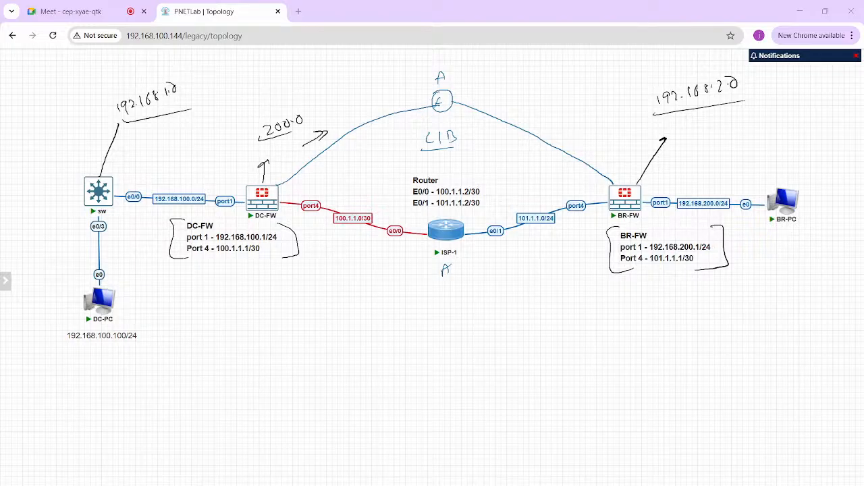
- Draw an arrow down from DC-FW to a handwritten "2.0" and another arrow along its port4 link
drag(277, 211, 326, 251)
drag(305, 260, 316, 255)
mouse_move(295, 214)
mouse_down()
mouse_move(318, 220)
mouse_move(311, 226)
mouse_up()
- Write underlined "ECMP" and "PBR" below the topology and clear all the annotations
mouse_move(402, 330)
mouse_down()
mouse_move(403, 342)
mouse_move(430, 335)
mouse_up()
drag(434, 335, 442, 325)
drag(377, 351, 455, 343)
drag(412, 368, 413, 384)
drag(410, 368, 424, 377)
drag(426, 365, 440, 375)
drag(442, 363, 456, 367)
drag(398, 395, 455, 381)
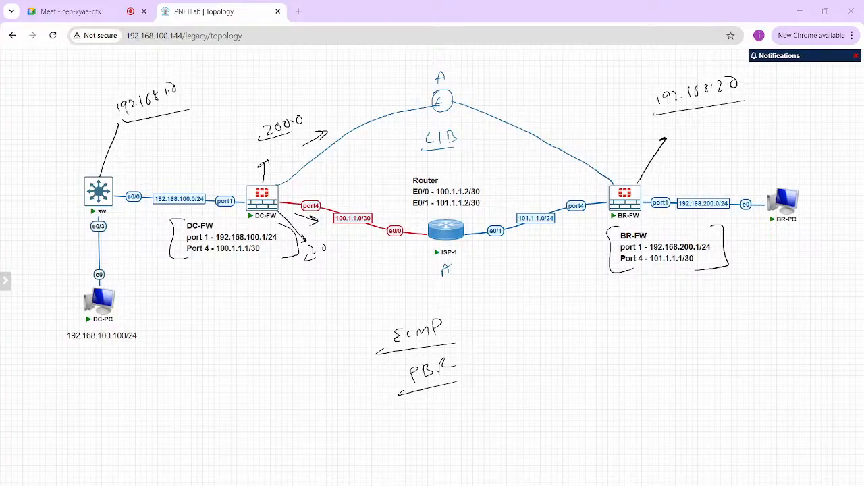
key(Escape)
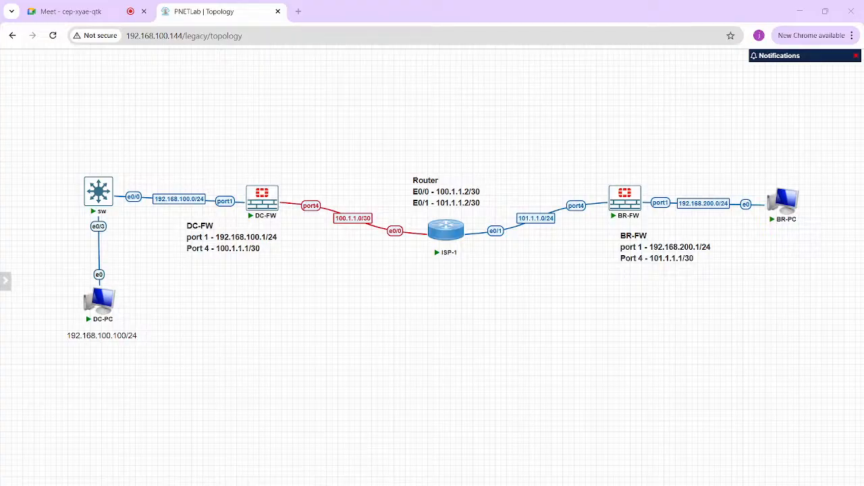
- Check the Google Meet call, return to the PNETLab topology and close the floating Meet window
click(108, 12)
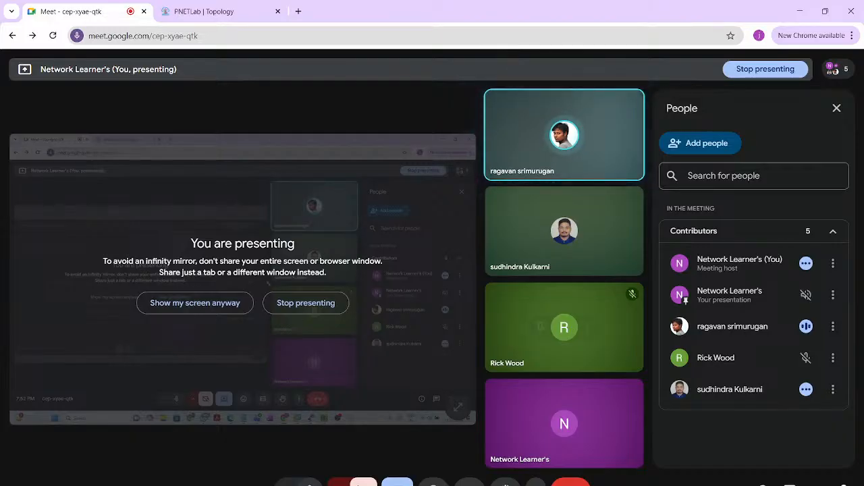
click(215, 11)
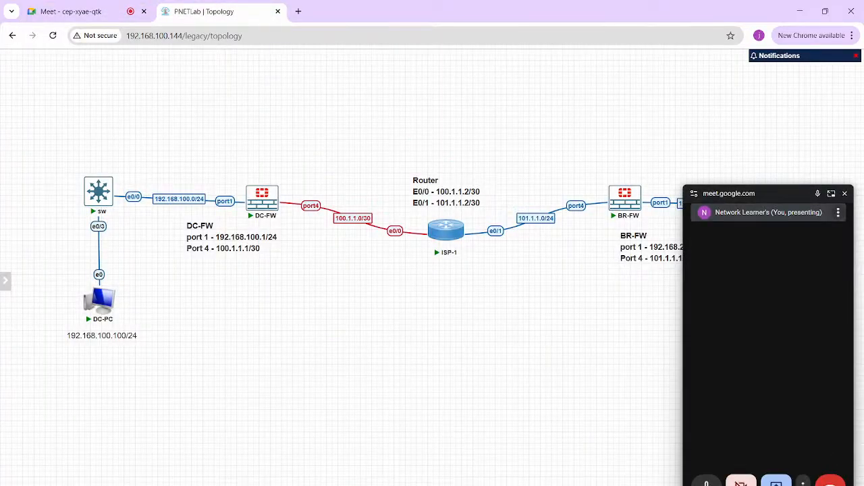
click(844, 193)
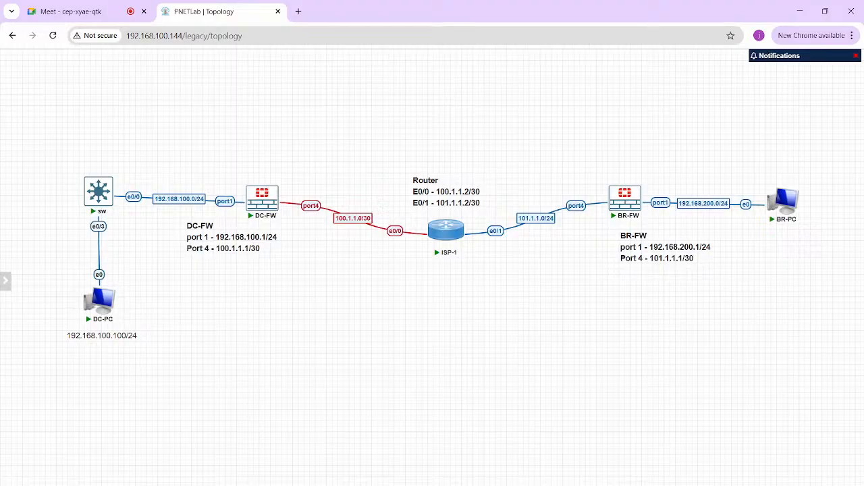